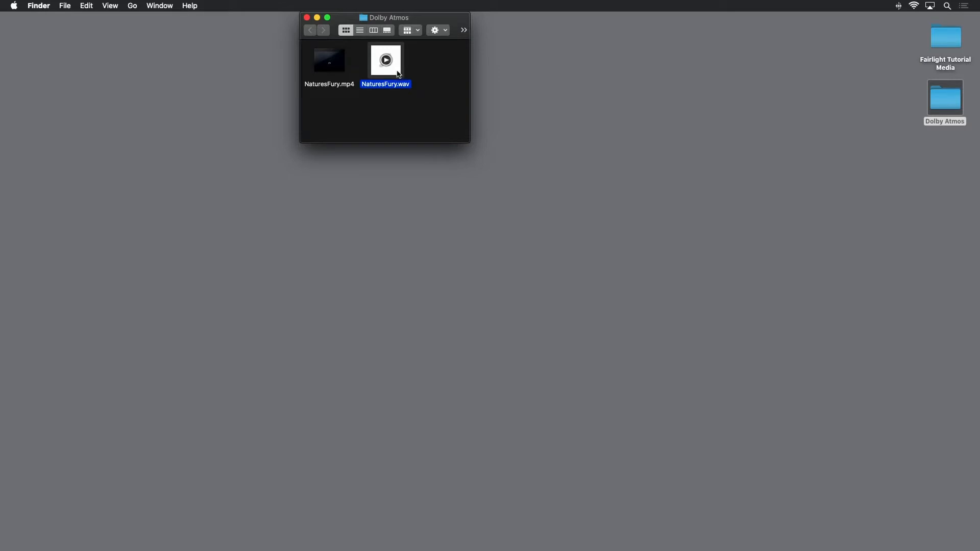
Switch to DaVinci Resolve and import NaturesFury.mp4 and NaturesFury.wav from the Dolby Atmos folder on the Desktop into the Master bin.
left_click(410, 102)
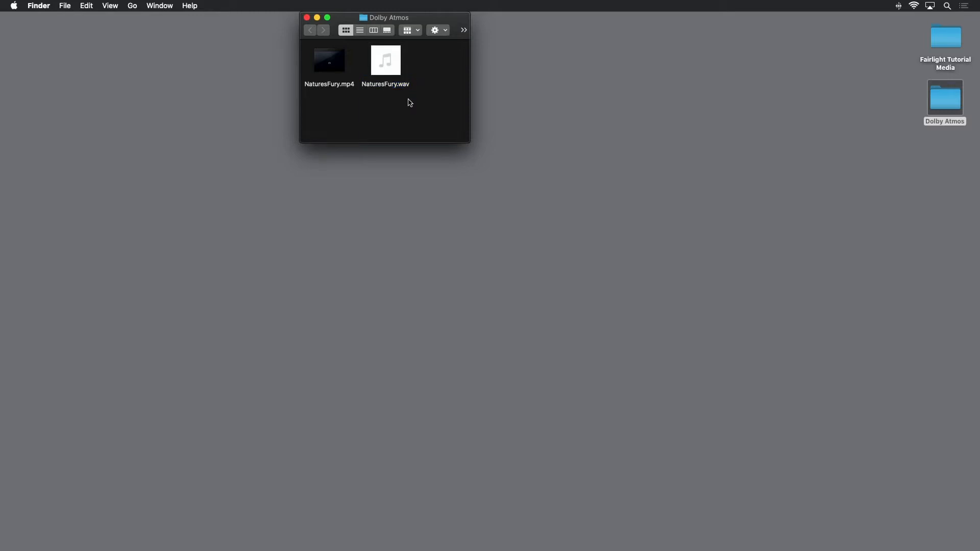
key("super+Tab")
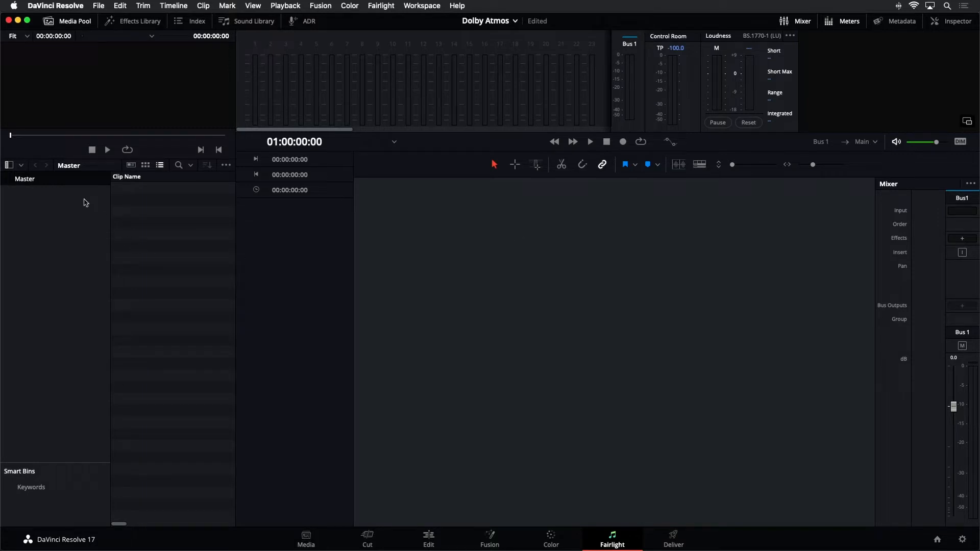
right_click(128, 195)
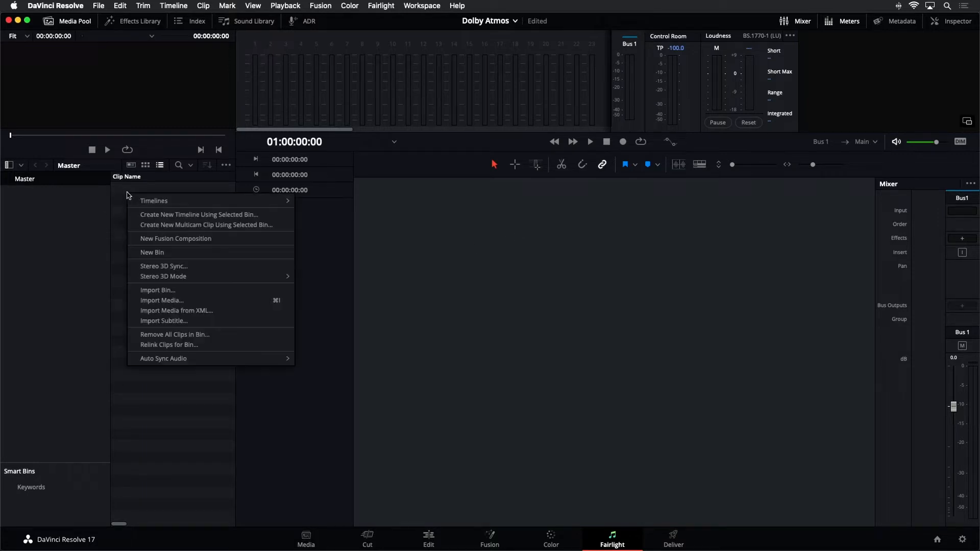
left_click(145, 302)
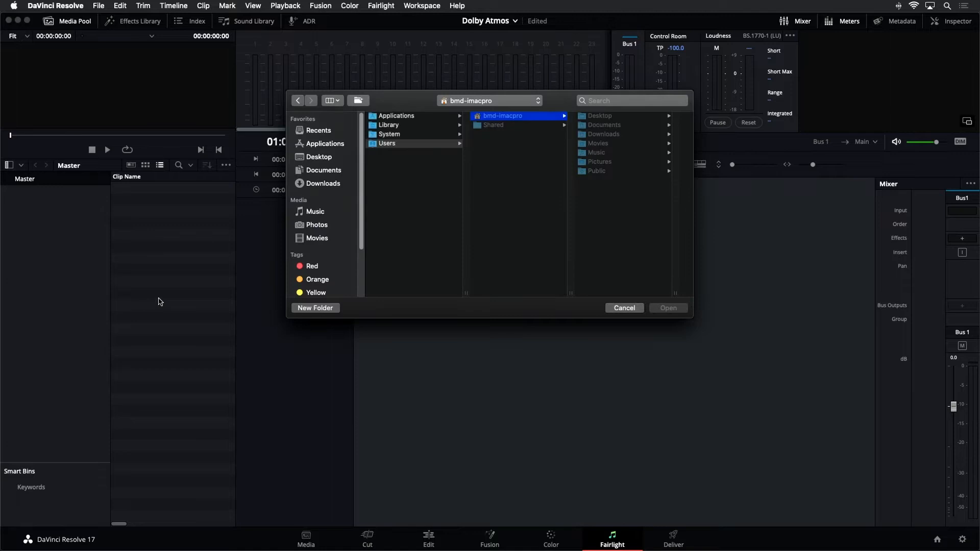
left_click(333, 158)
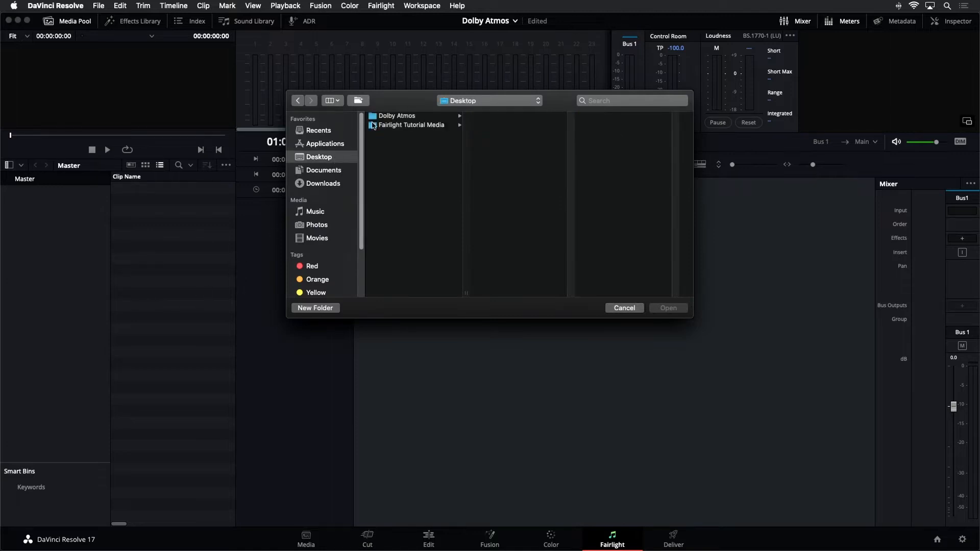
left_click(382, 117)
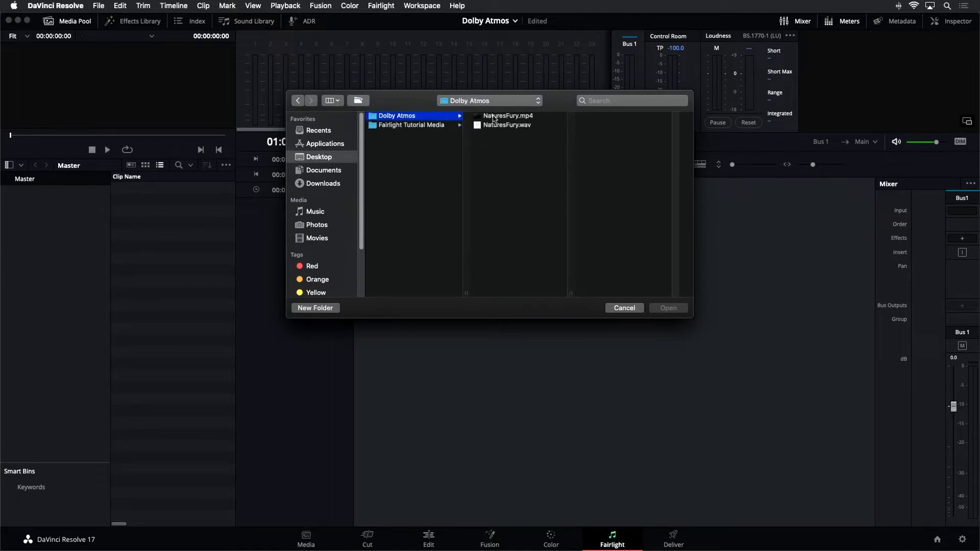
left_click(494, 118)
left_click(489, 127, "shift")
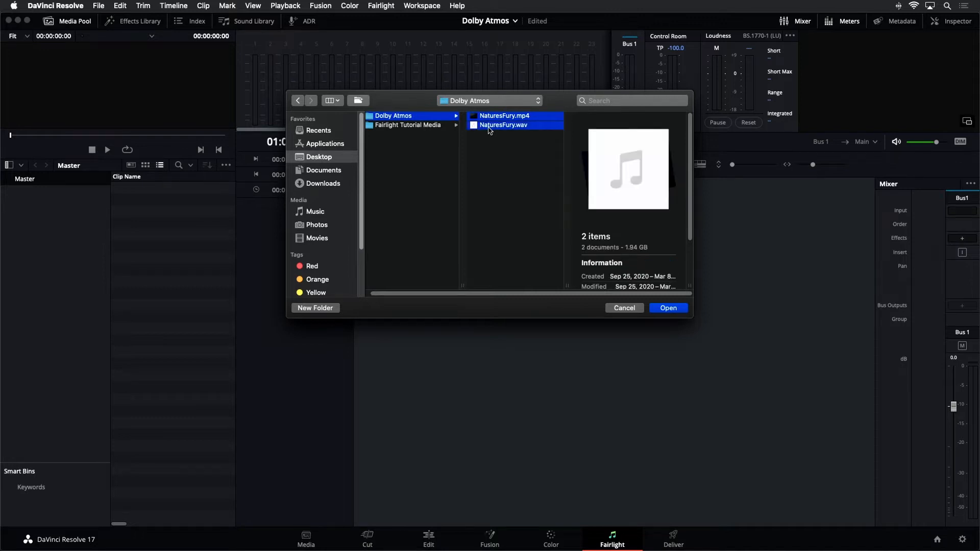
left_click(669, 308)
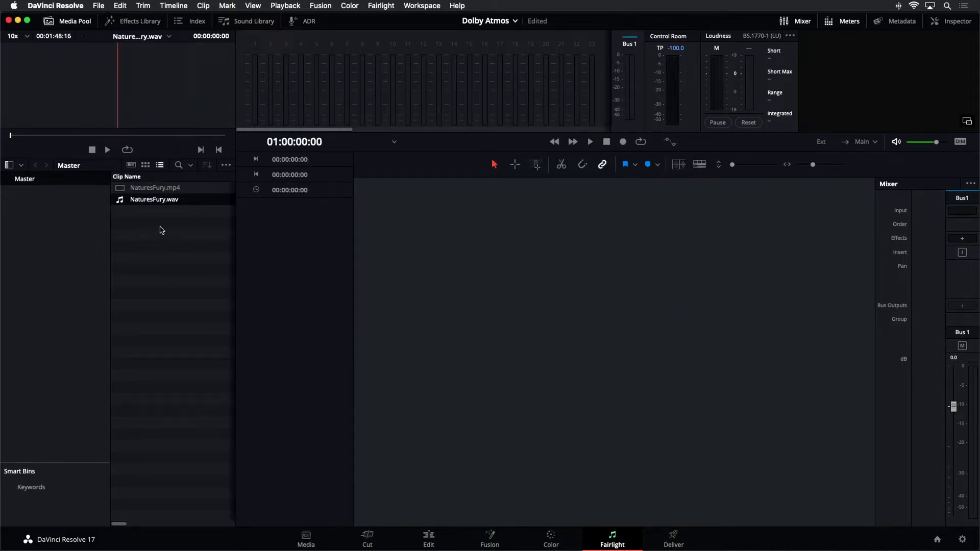
Preview the audio waveforms of NaturesFury.mp4 and NaturesFury.wav at a point partway through each clip.
left_click(122, 191)
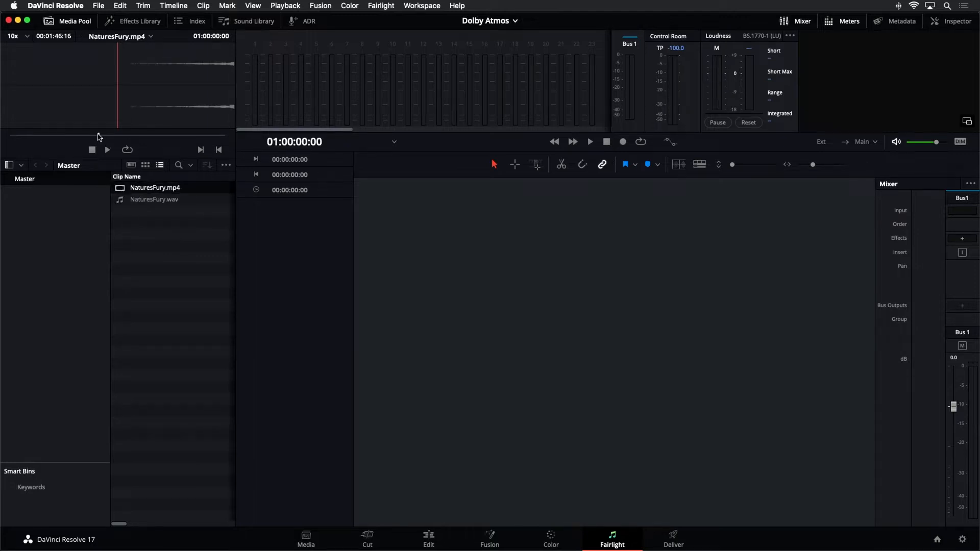
left_click(99, 135)
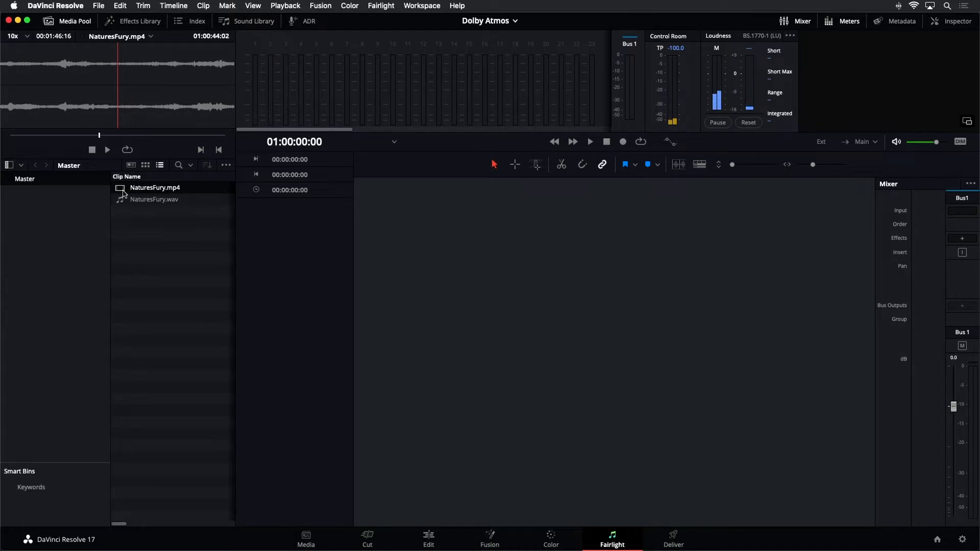
left_click(133, 202)
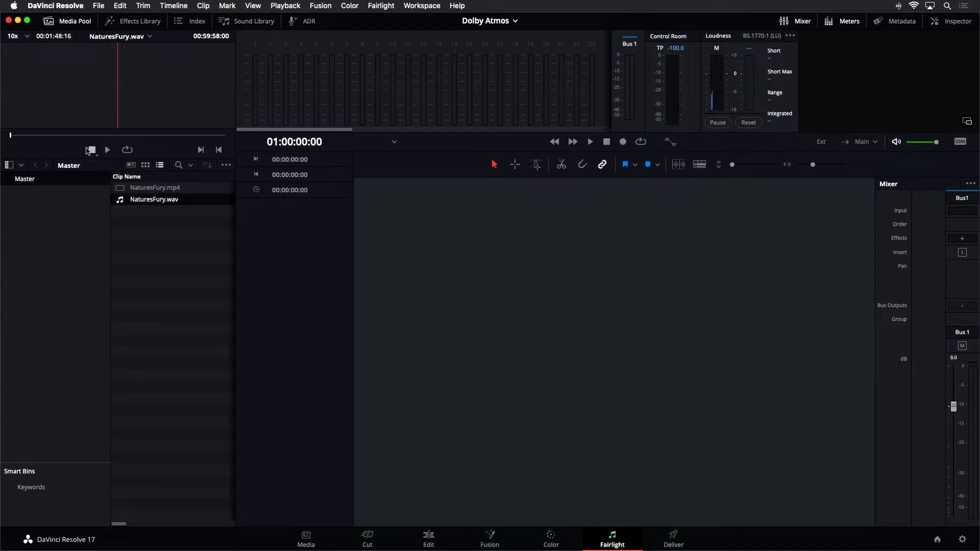
left_click(90, 135)
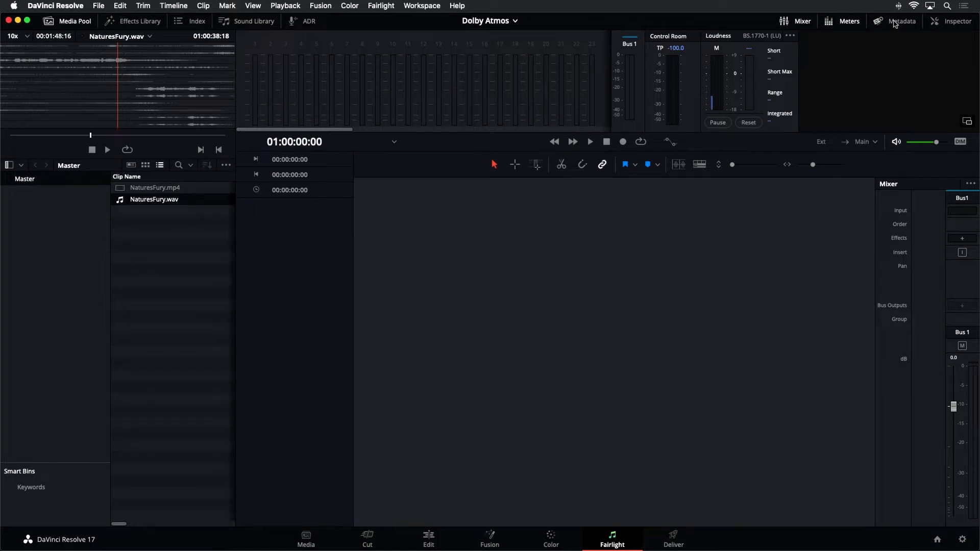
Examine the metadata of NaturesFury.wav and NaturesFury.mp4, including their audio format, channels, frame rate and start timecode.
left_click(895, 24)
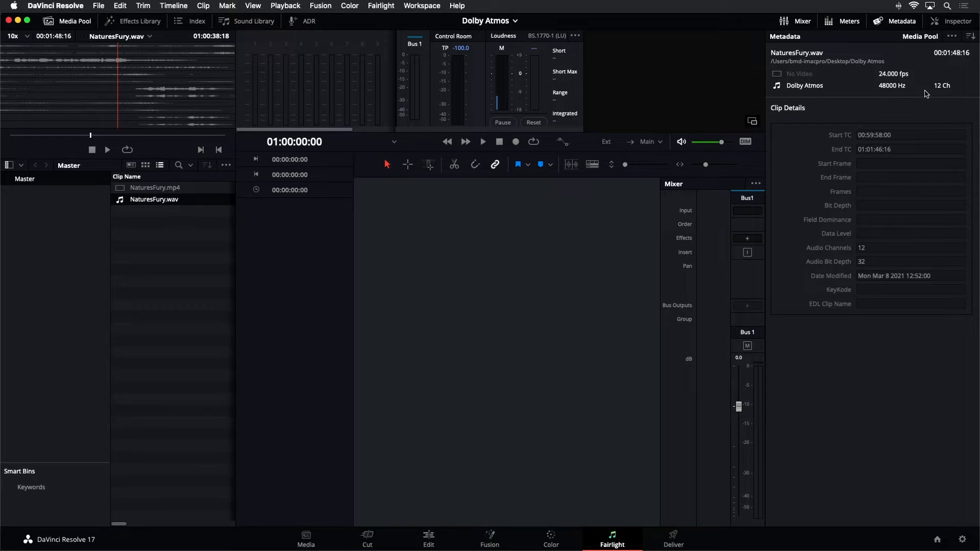
left_click(173, 192)
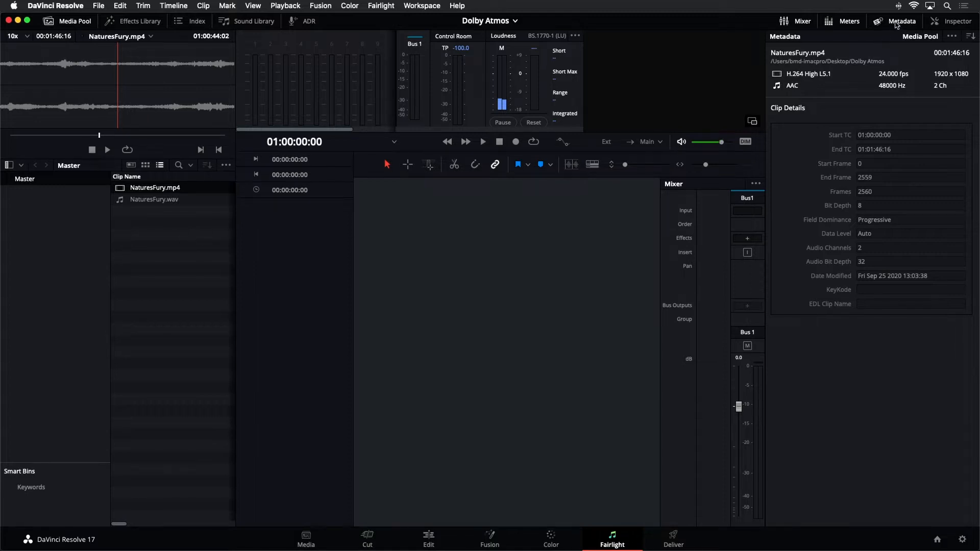
left_click(897, 23)
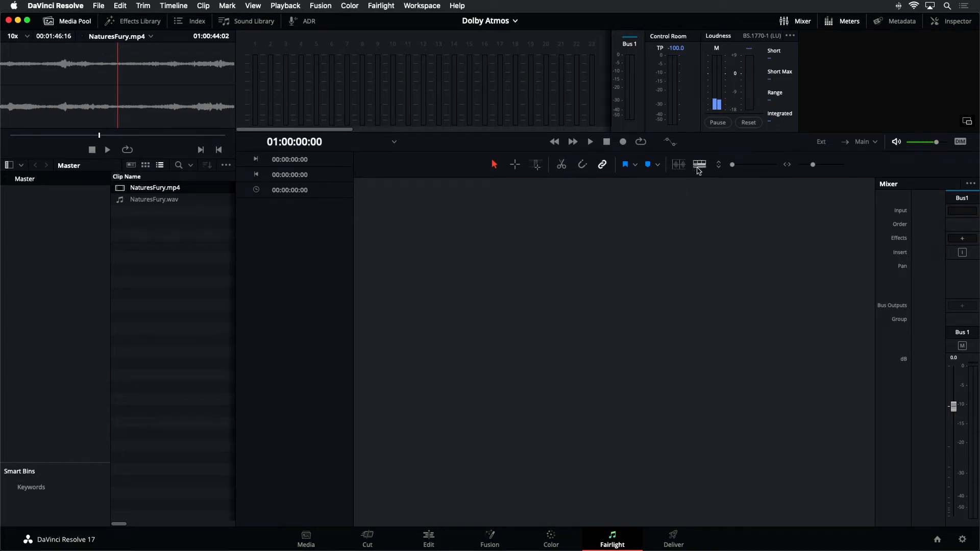
Check the timeline view options, turn on snapping, and place NaturesFury.mp4 at the start of the empty timeline.
left_click(699, 170)
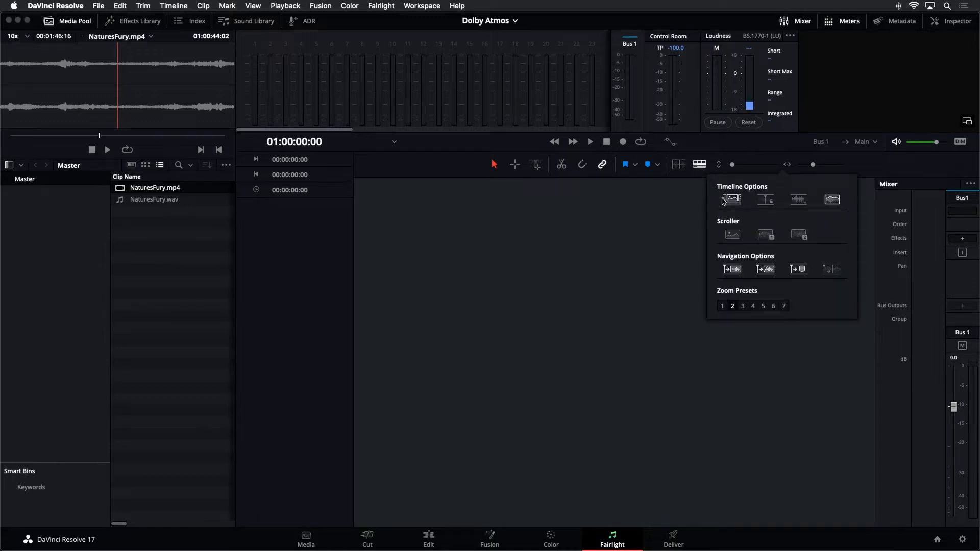
left_click(652, 220)
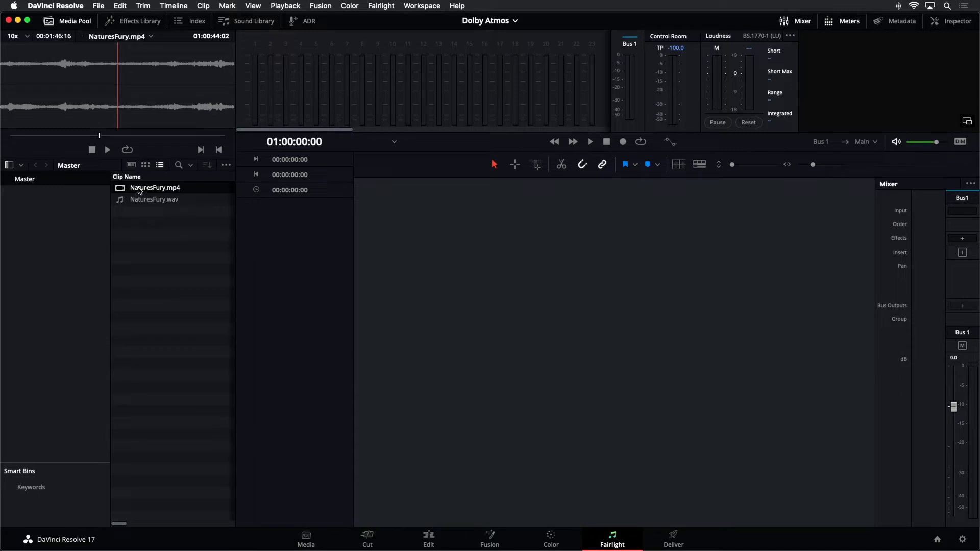
left_click_drag(119, 191, 356, 188)
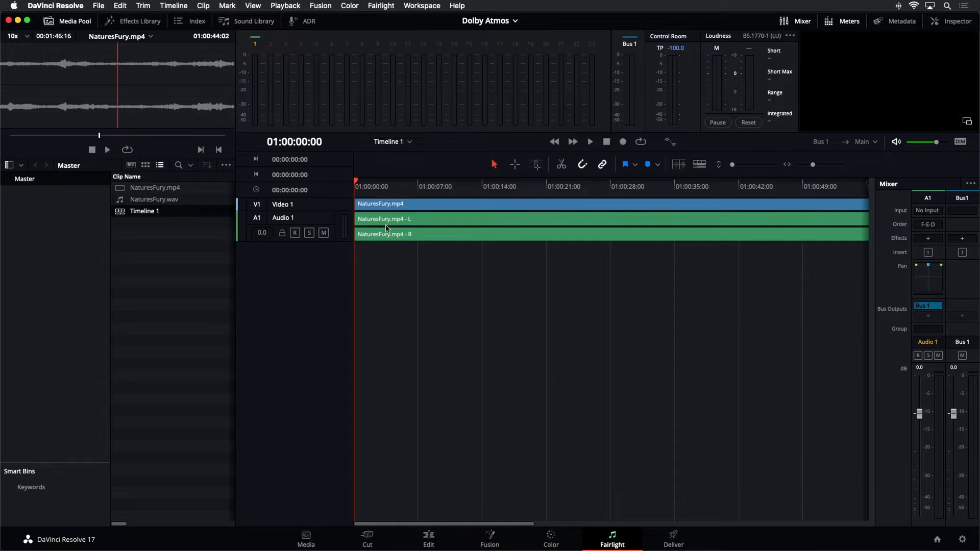
key("shift+z")
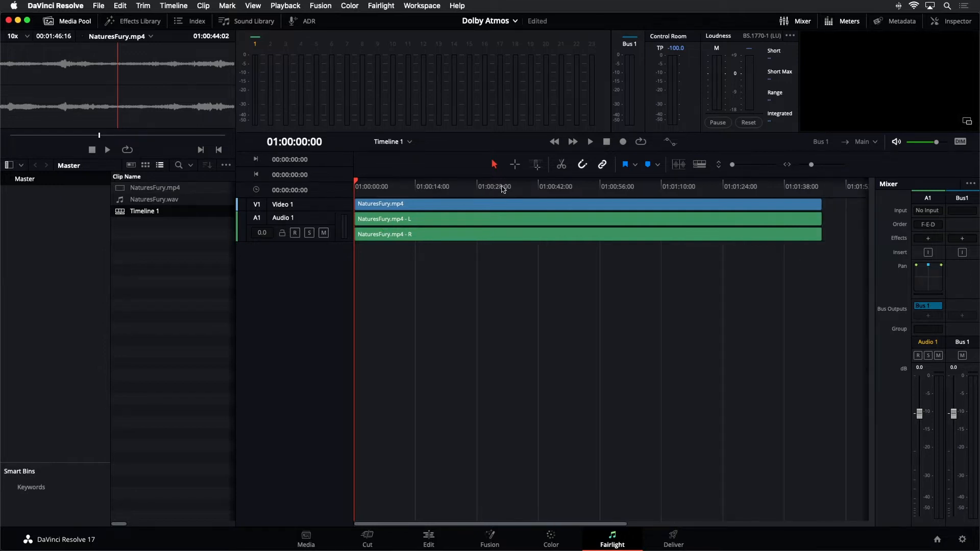
Scrub through the video to 01:00:32:12 and enlarge the Audio 1 track until its stereo waveforms show.
left_click(515, 188)
left_click(561, 188)
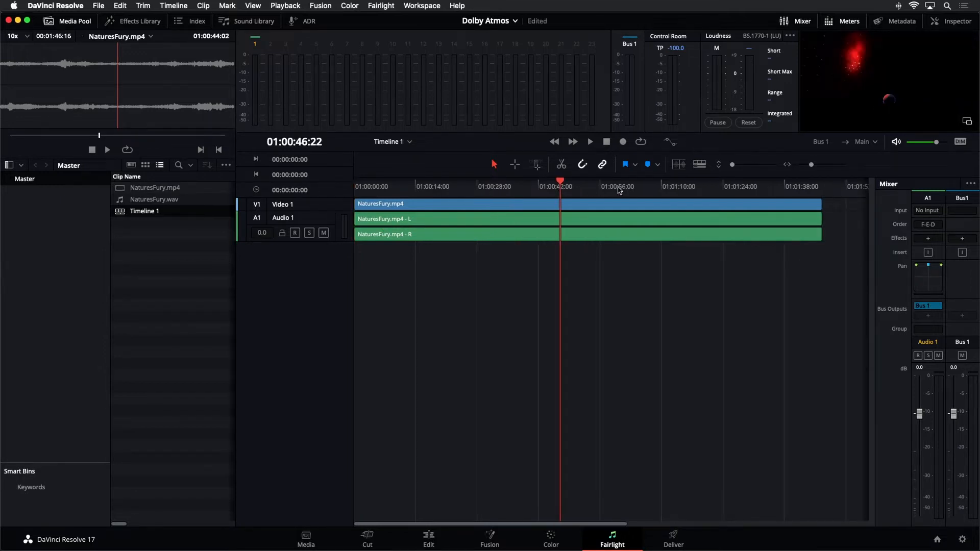
left_click(619, 188)
left_click(497, 189)
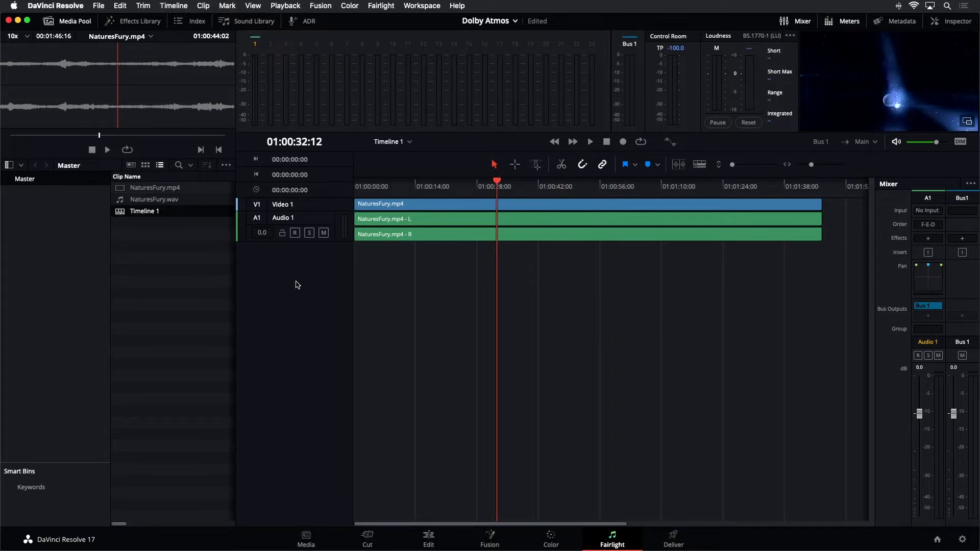
left_click_drag(309, 241, 316, 368)
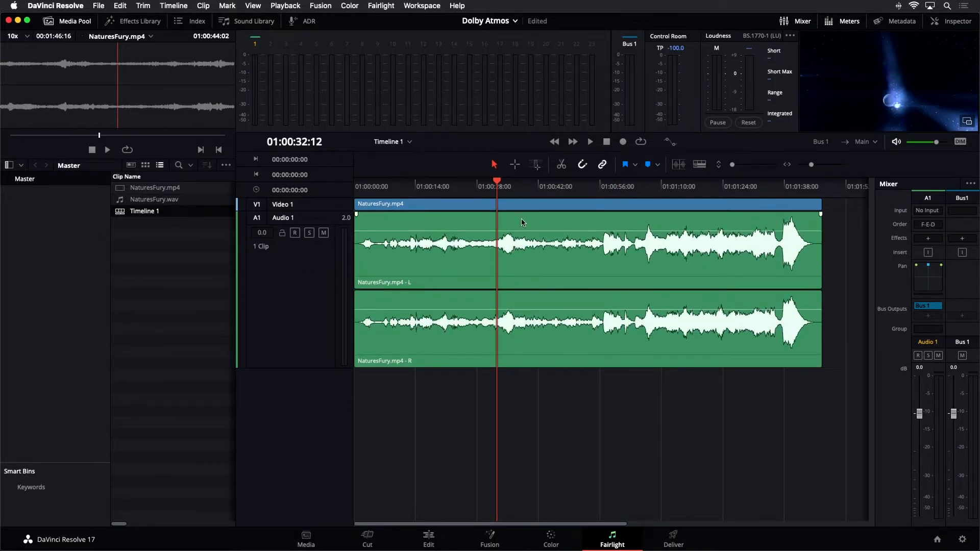
Play short passages from the playhead to check the stereo levels of Audio 1 and Bus 1.
key("space")
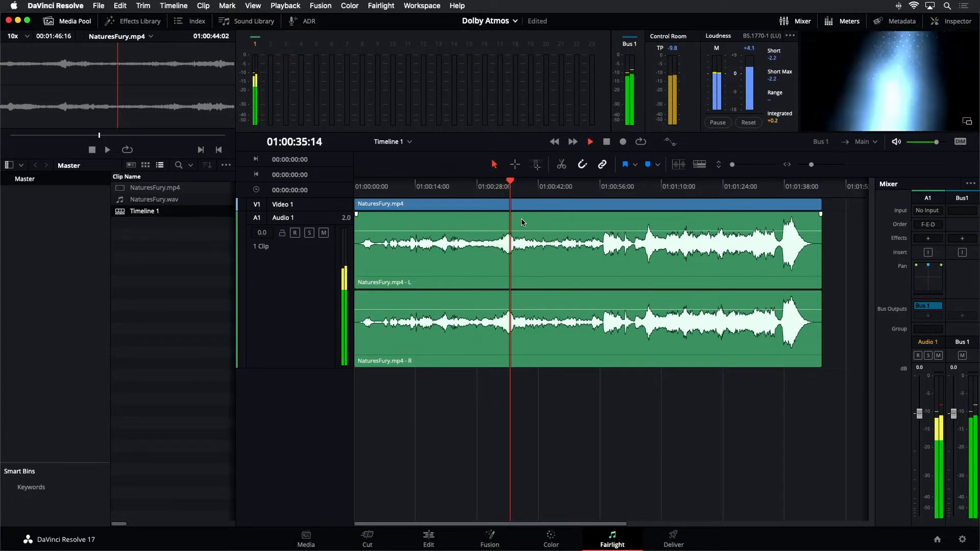
key("space")
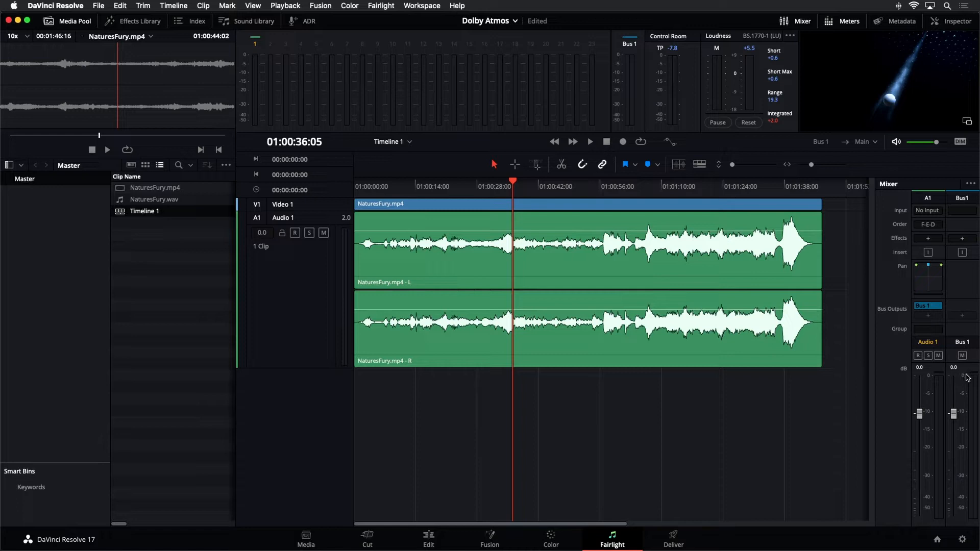
key("space")
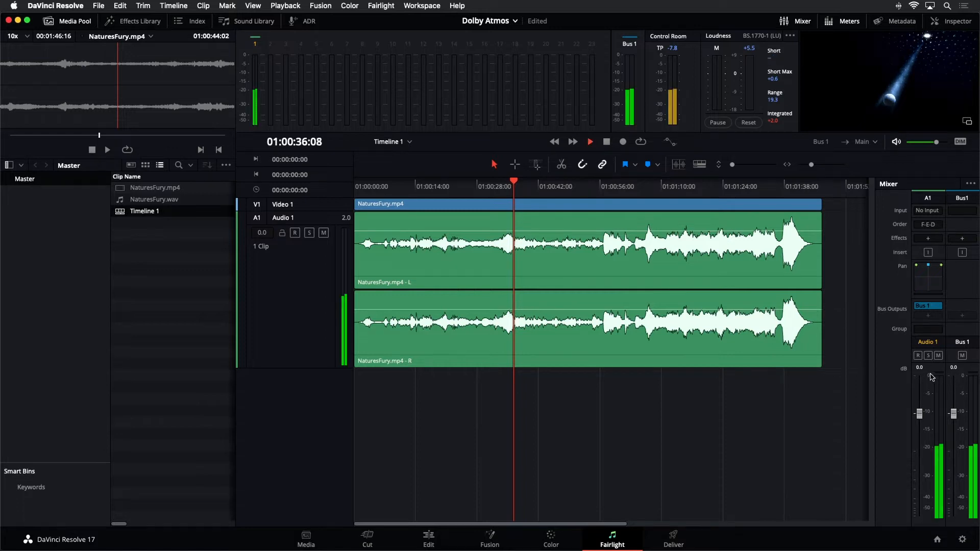
key("space")
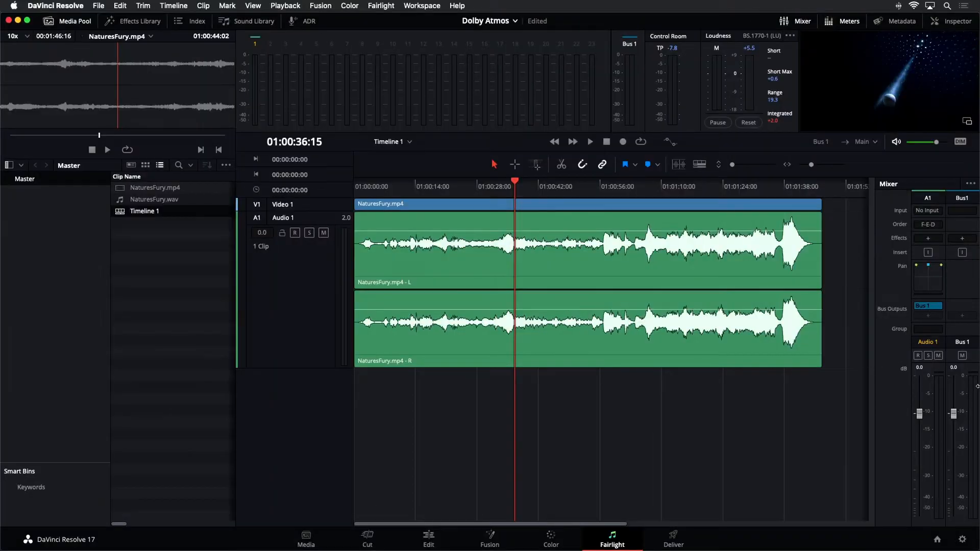
Add NaturesFury.wav at the timeline start on a new track below Audio 1, and enlarge that track.
left_click(136, 251)
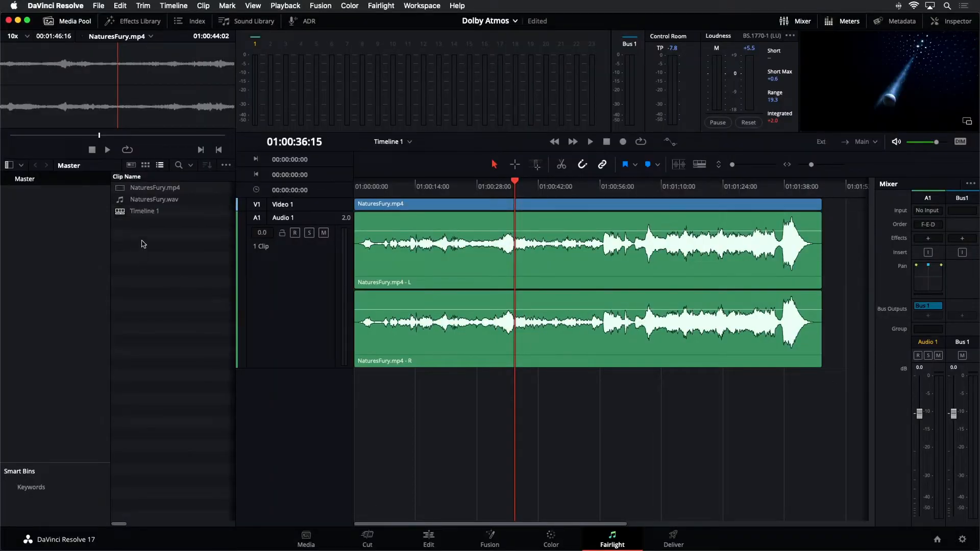
left_click(121, 200)
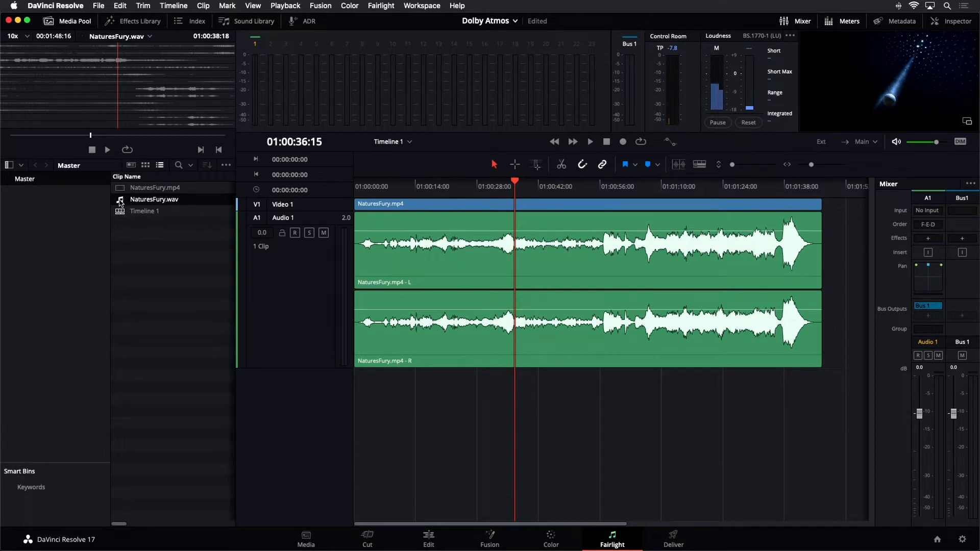
left_click_drag(121, 202, 356, 389)
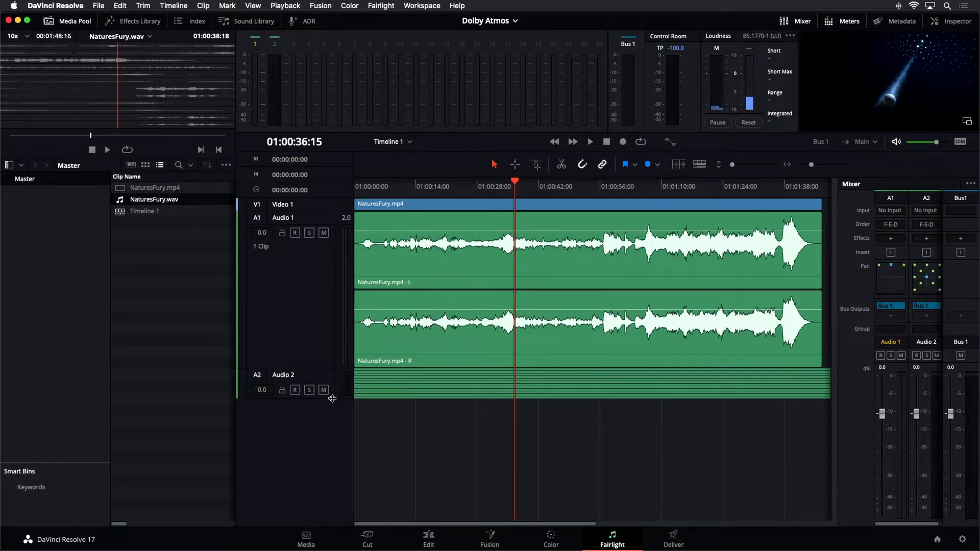
left_click_drag(333, 400, 331, 460)
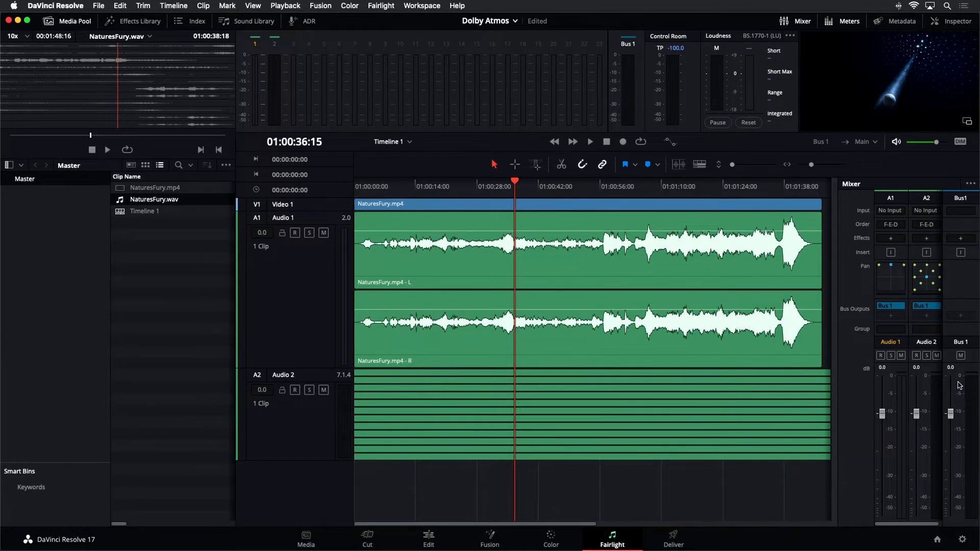
Play briefly, shrink the Audio 1 track to a minimal height, and enlarge Audio 2 until all its channel names are readable.
key("space")
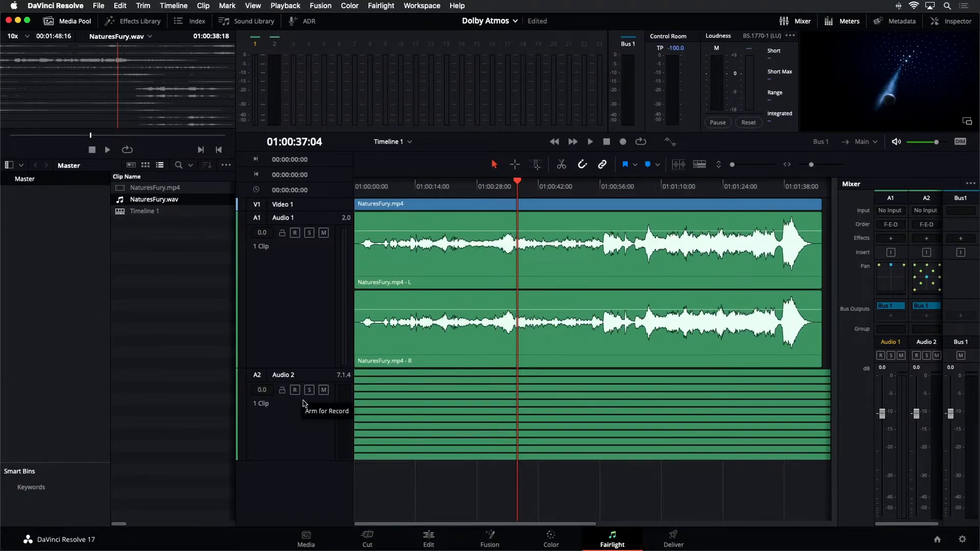
left_click(731, 164)
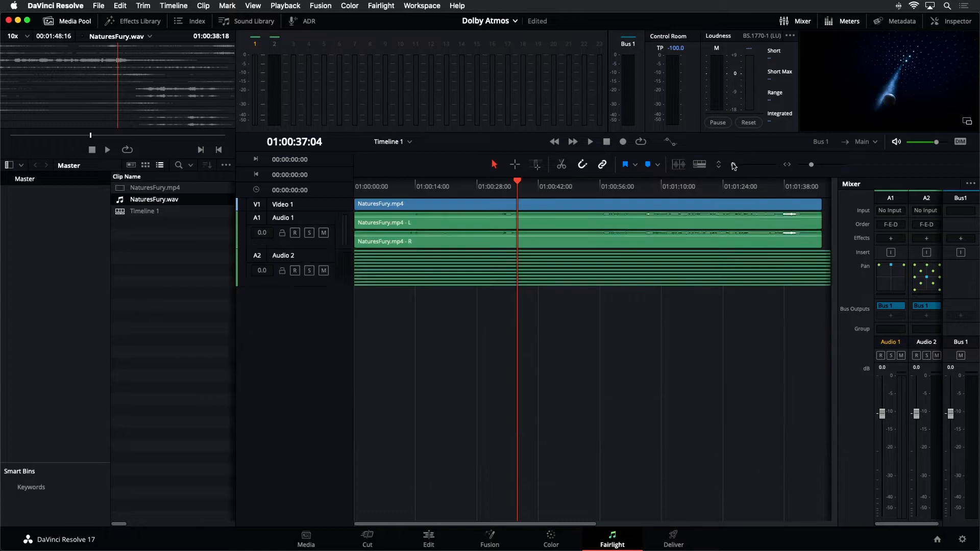
left_click_drag(279, 249, 273, 479)
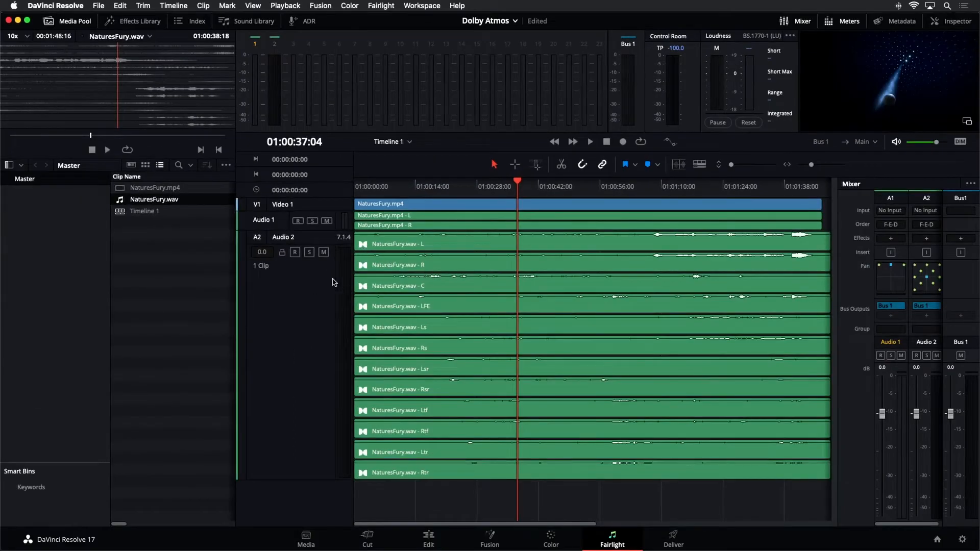
Select the NaturesFury.wav clip on Audio 2 and play a short passage to check both tracks' levels.
left_click(415, 286)
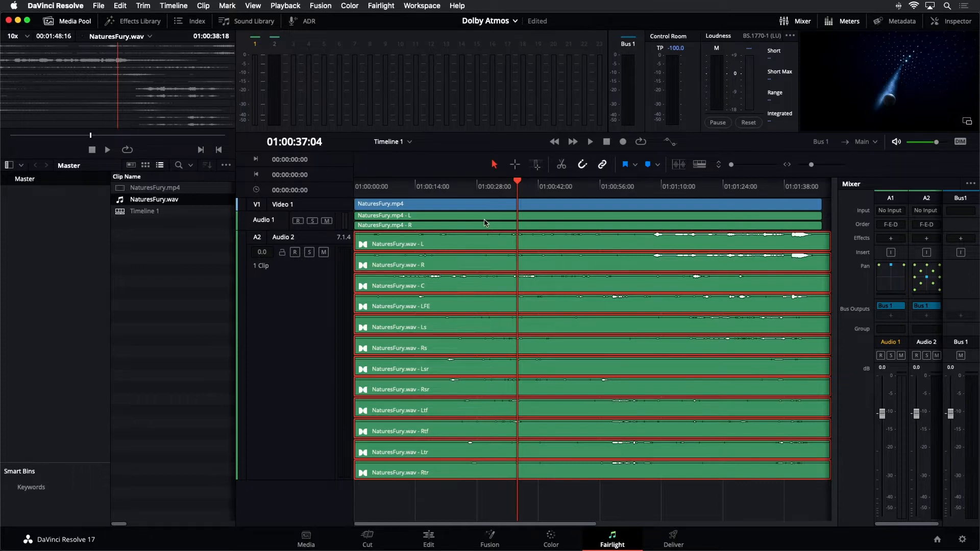
key("space")
key("space")
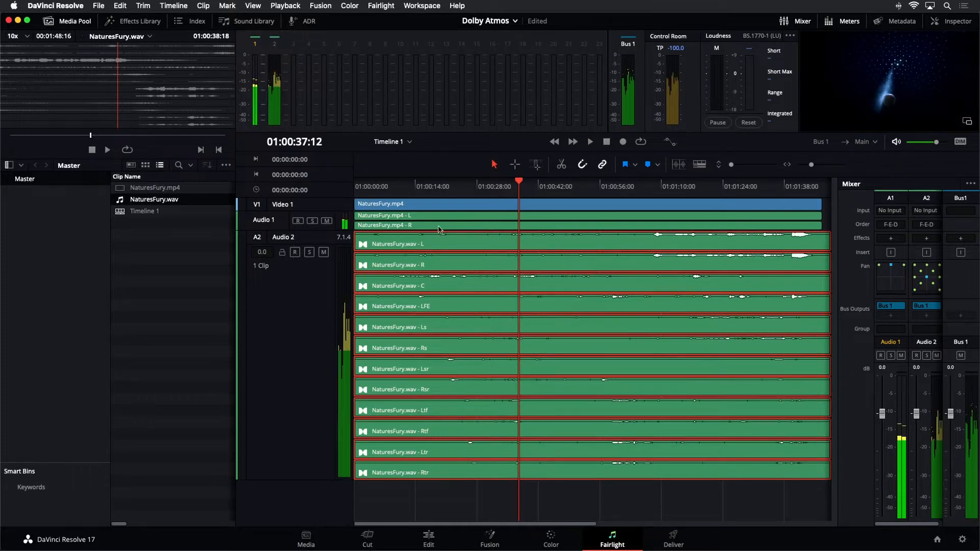
Mute Audio 1 and play a short passage to check the levels with only Audio 2 sounding.
left_click(327, 221)
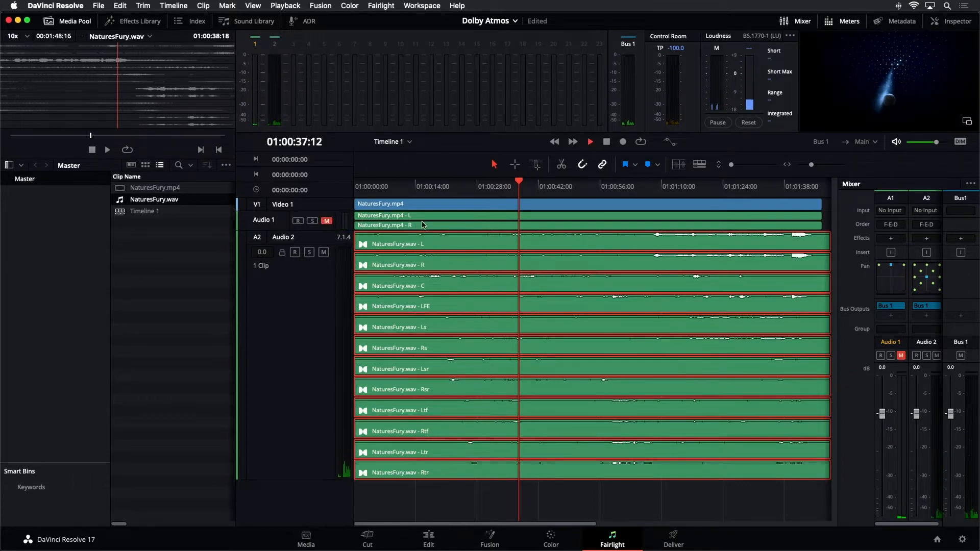
key("space")
key("space")
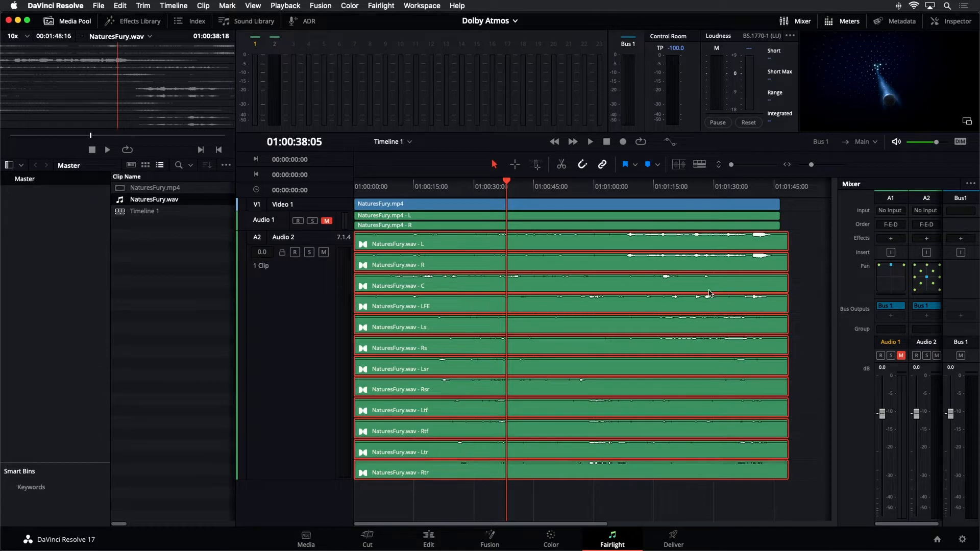
Shift the NaturesFury.mp4 clip on the timeline so its end aligns with the end of NaturesFury.wav.
left_click(800, 211)
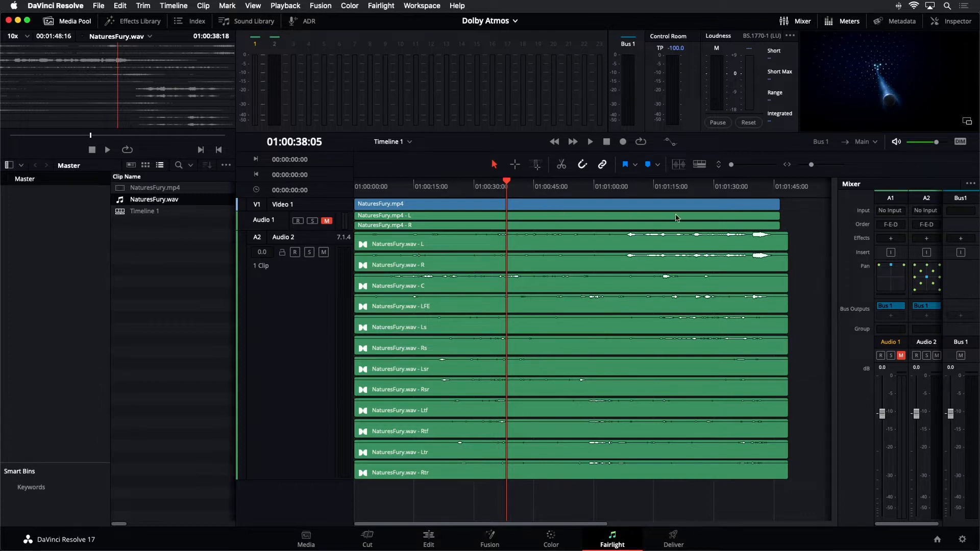
left_click_drag(789, 226, 730, 205)
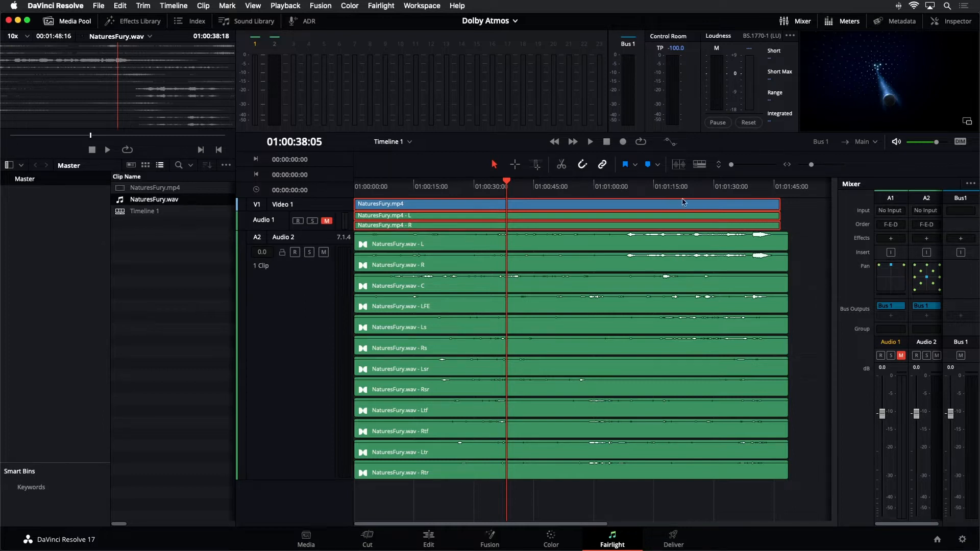
key("Delete")
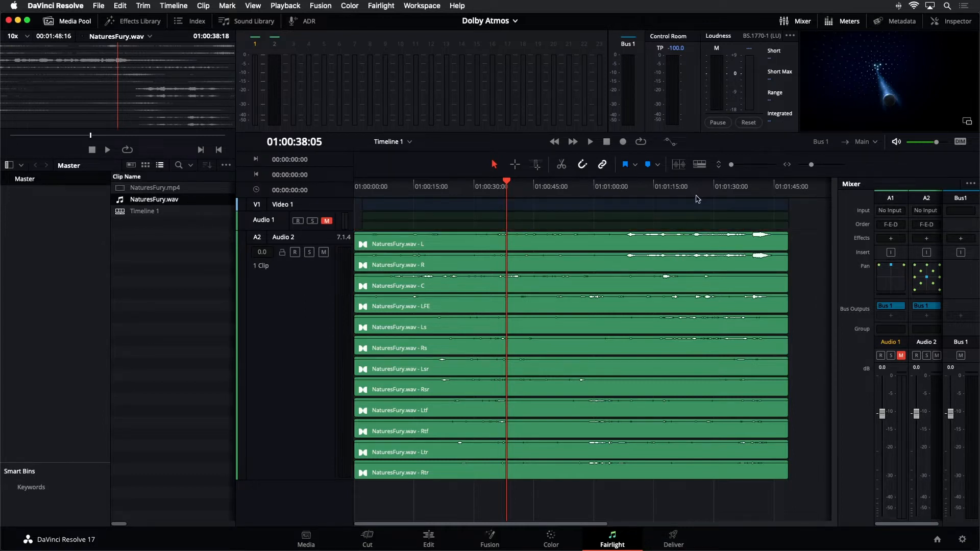
key("super+z")
Move the playhead to the clips' shared end and back to the timeline start to check the alignment.
left_click(793, 188)
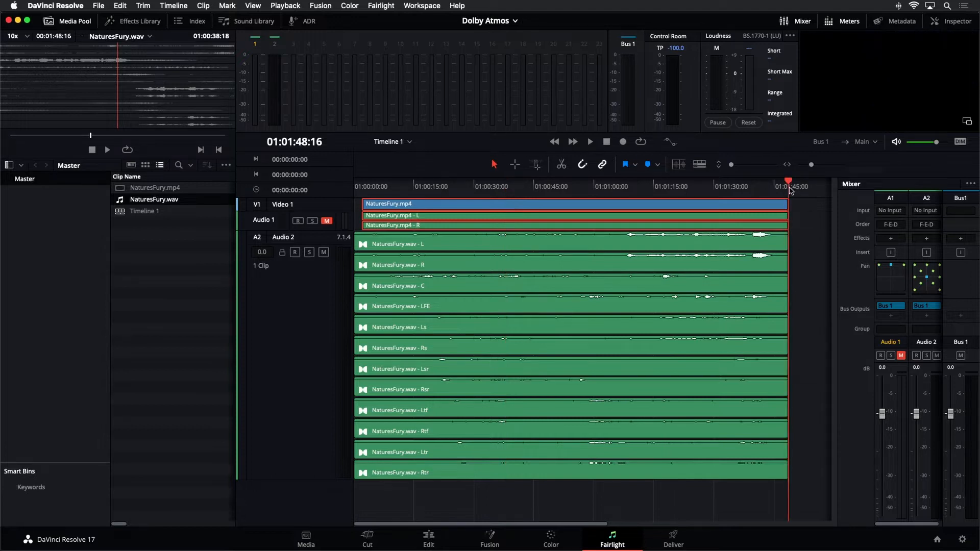
left_click(356, 188)
key("Home")
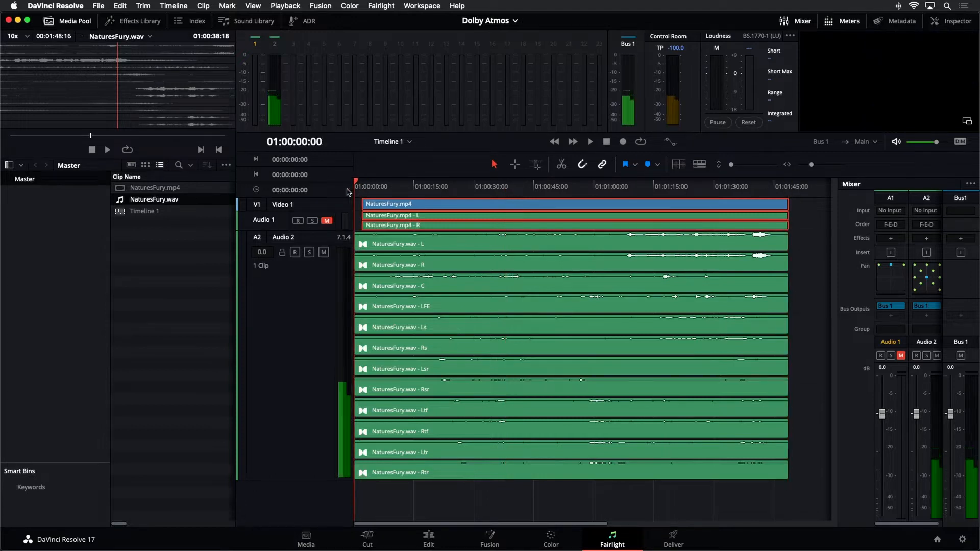
key("super+equal")
key("super+equal")
key("super+equal")
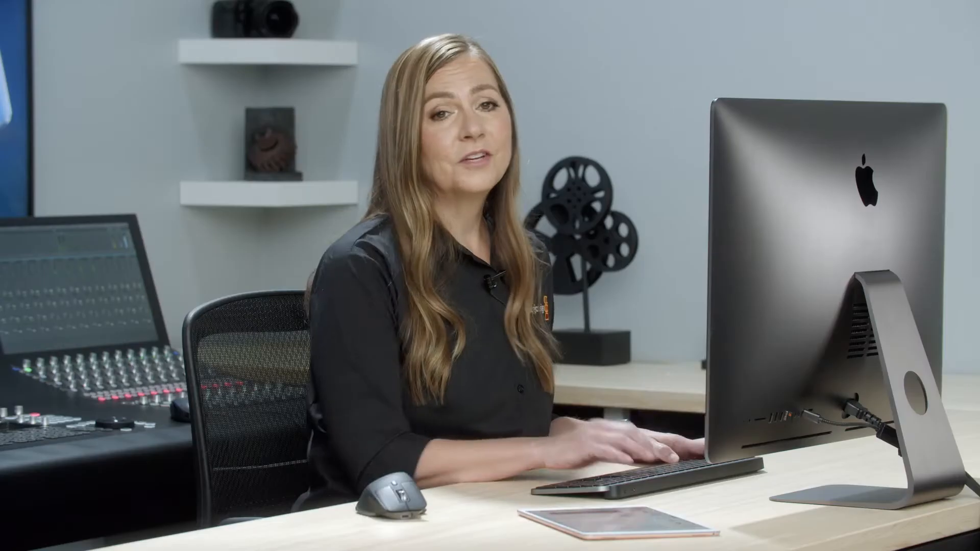
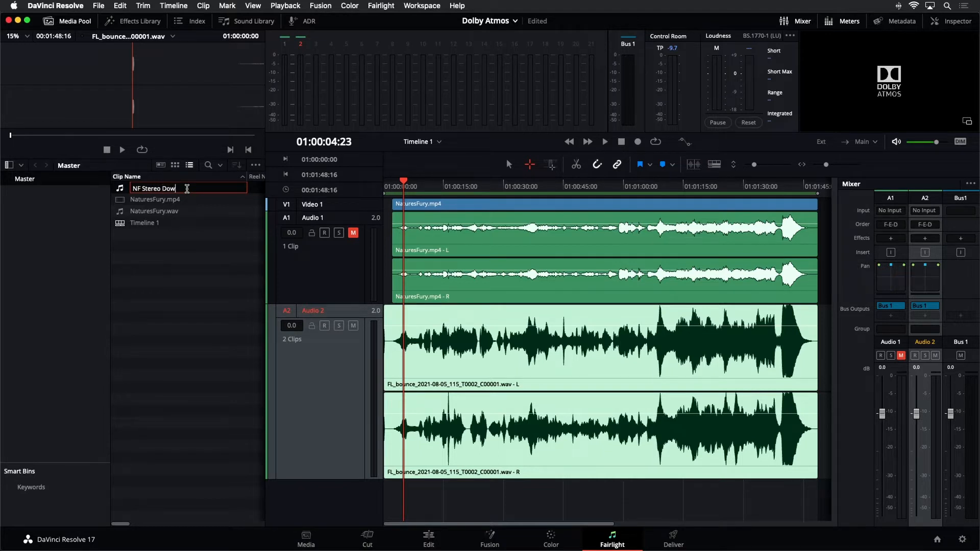
Rename the bounced clip as NF Stereo Downmix and set the clip info display to show clip names.
key("Return")
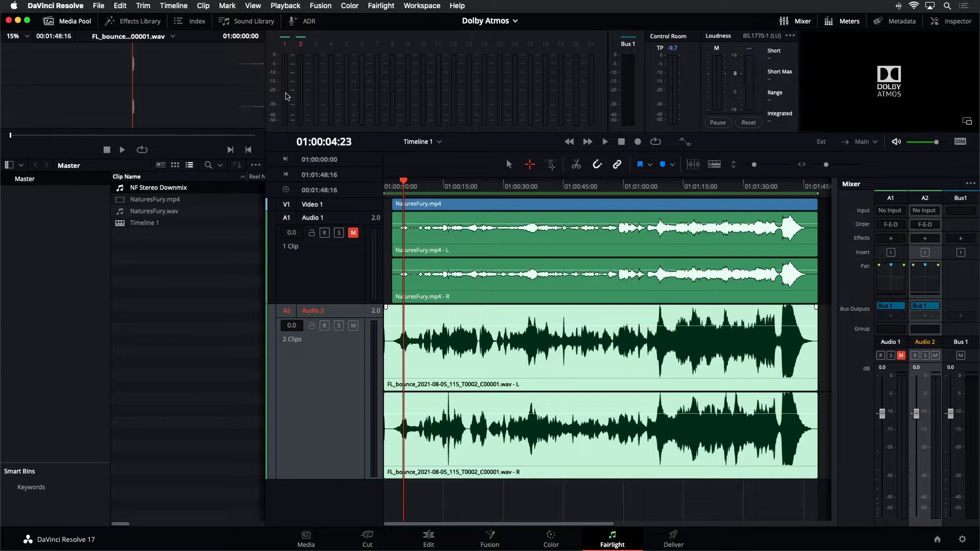
left_click(382, 6)
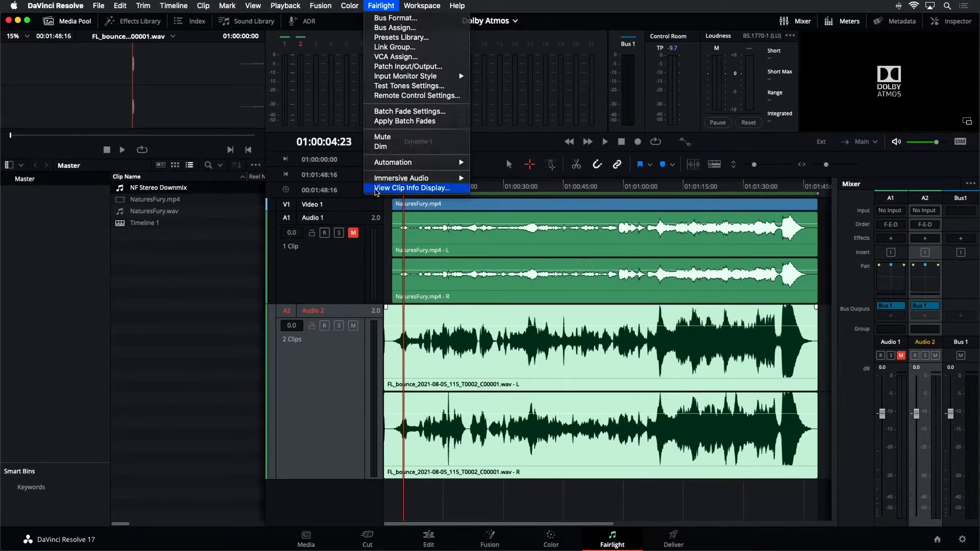
left_click(377, 188)
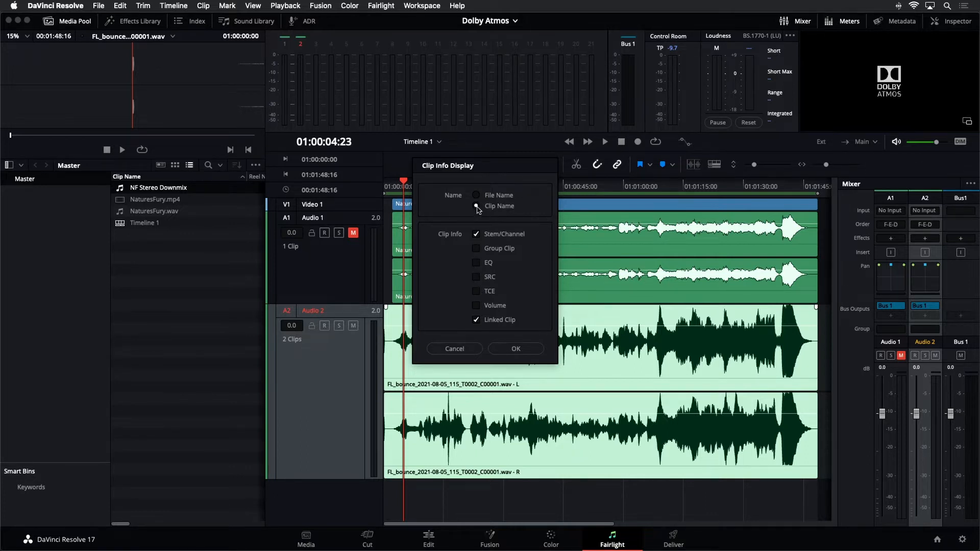
left_click(516, 349)
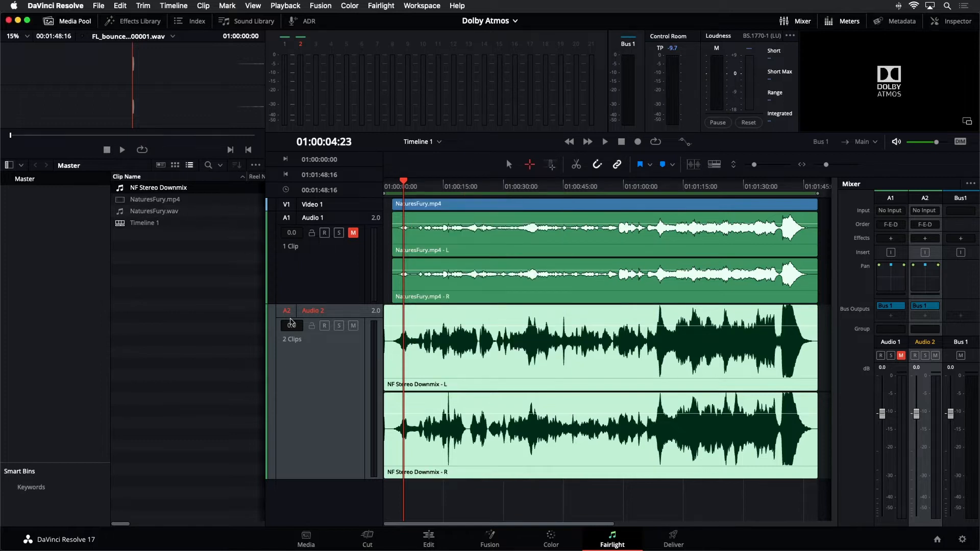
Reduce the track heights and move the NF Stereo Downmix clip from Audio 2 onto a new track below it.
left_click_drag(393, 186, 384, 186)
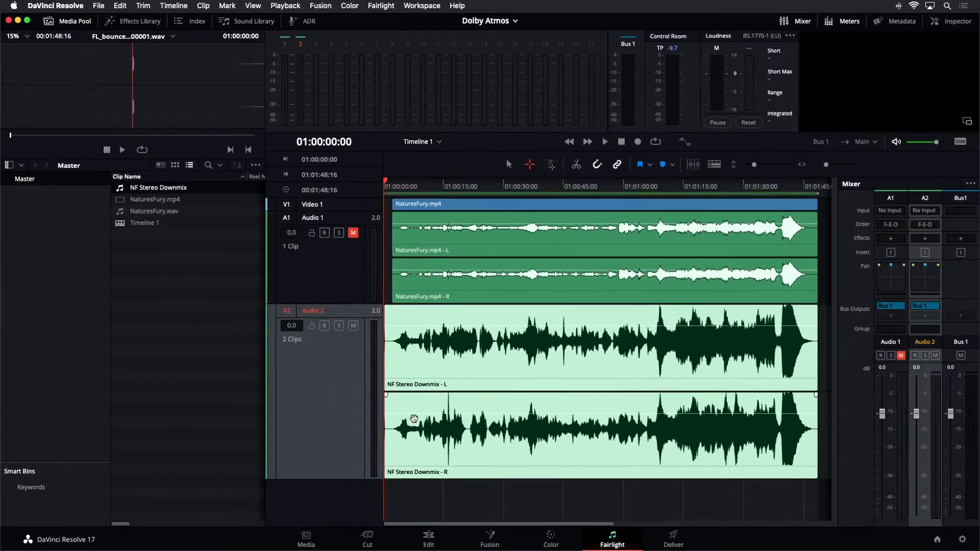
left_click_drag(755, 165, 751, 164)
left_click(468, 329)
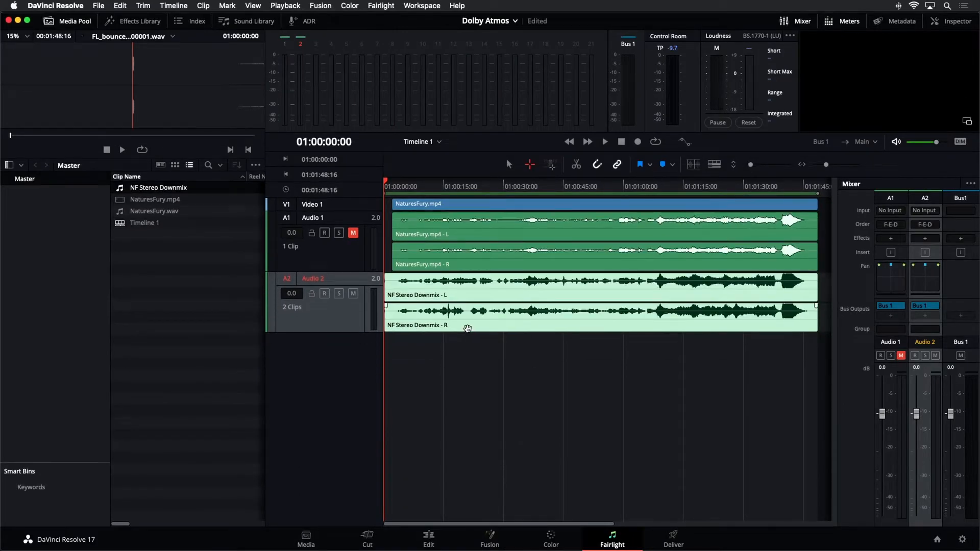
left_click_drag(468, 329, 466, 357)
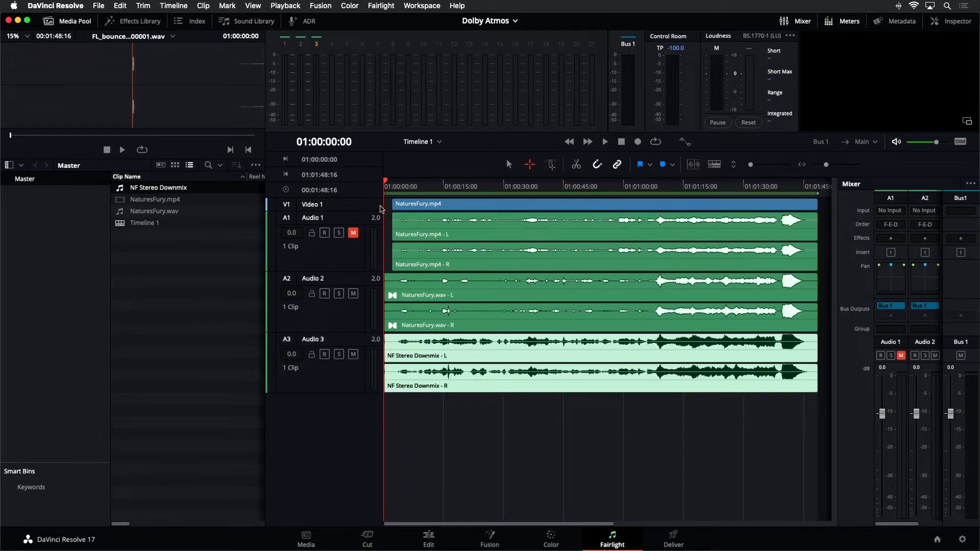
Move the playhead to 01:00:11:23 and hide the Audio 1 track from the timeline through the track index.
left_click(432, 186)
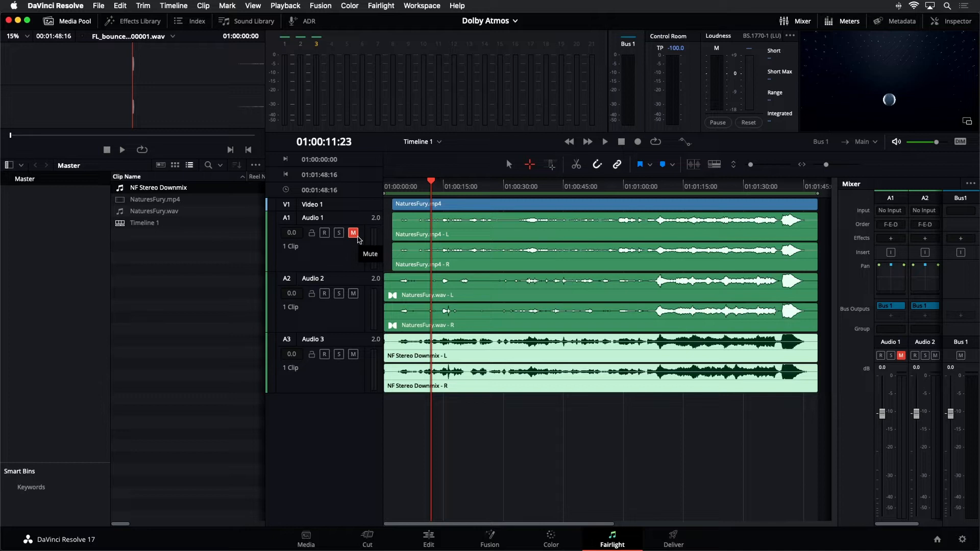
left_click(87, 25)
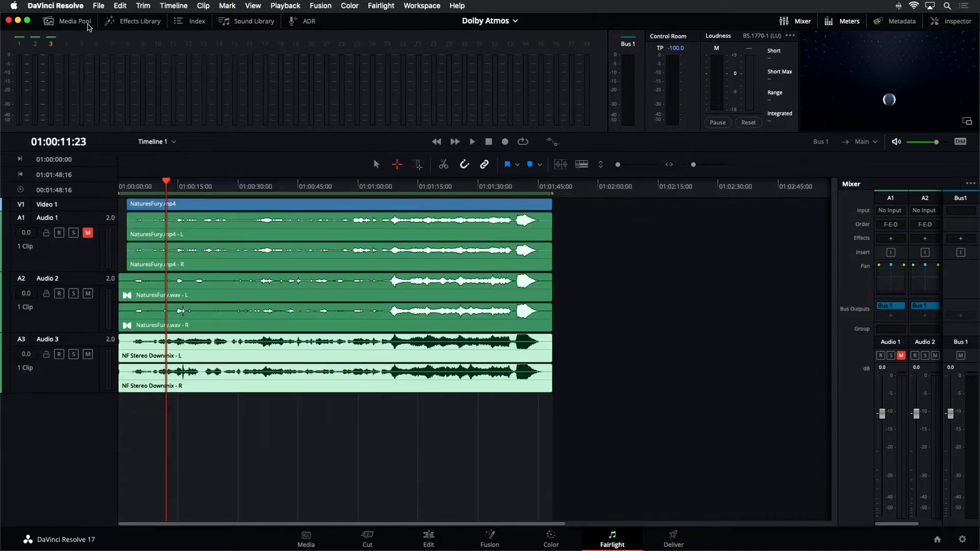
left_click(190, 22)
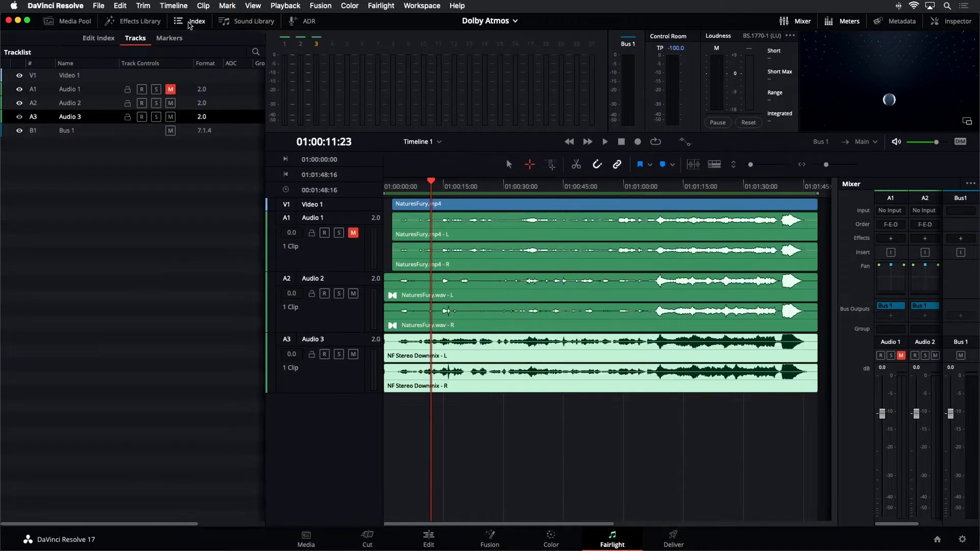
left_click(19, 89)
left_click(19, 89)
left_click(19, 90)
left_click(20, 90)
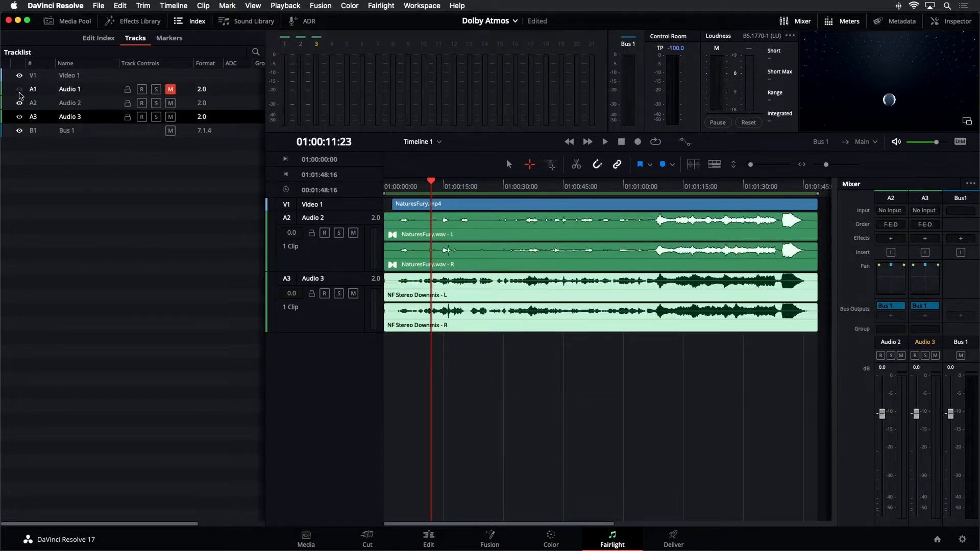
left_click(20, 90)
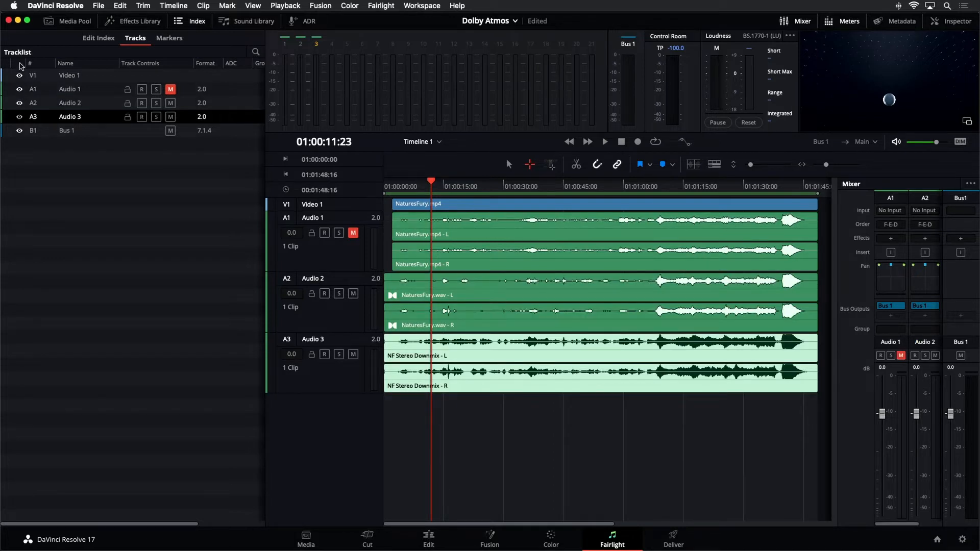
left_click(20, 90)
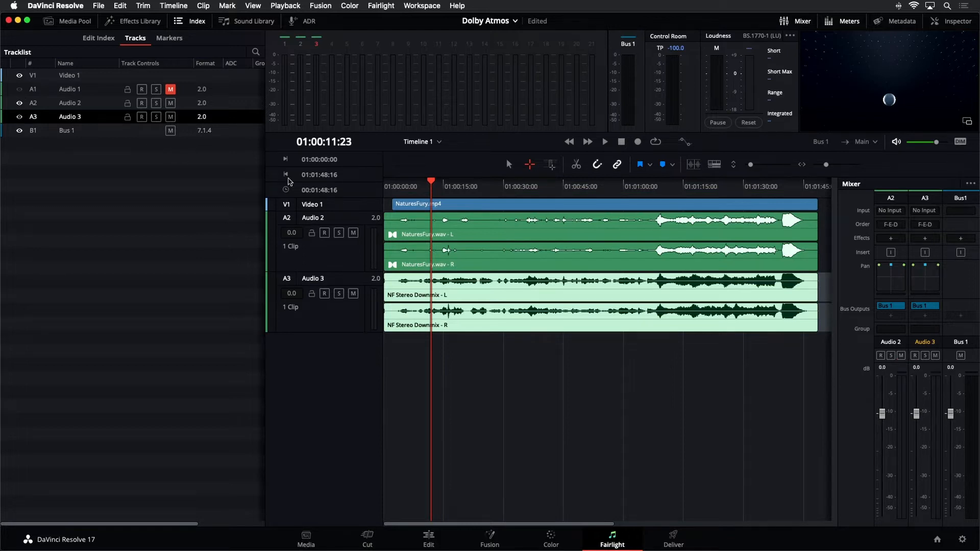
Change the Audio 2 track type to 5.1 and enlarge the track until its six channel lanes are clearly spaced.
left_click(370, 260)
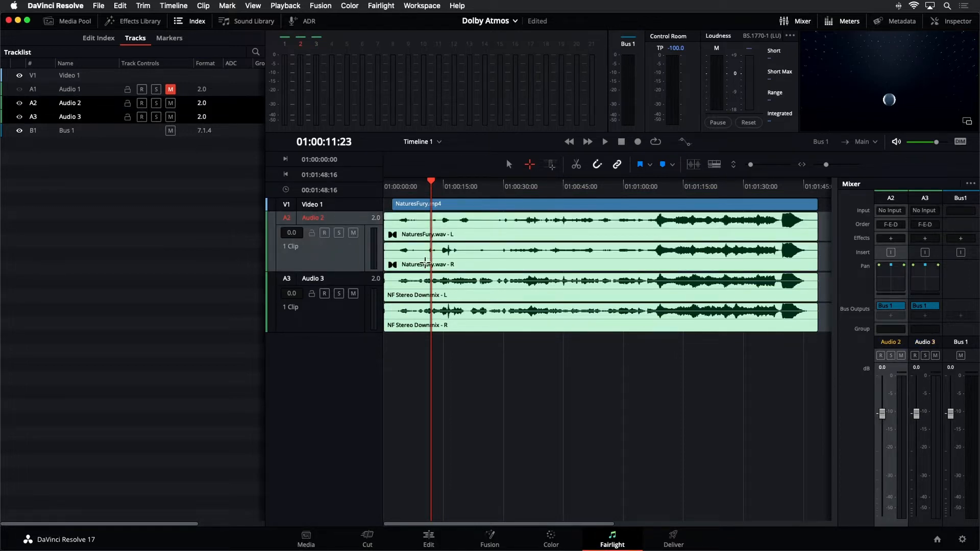
left_click(359, 328)
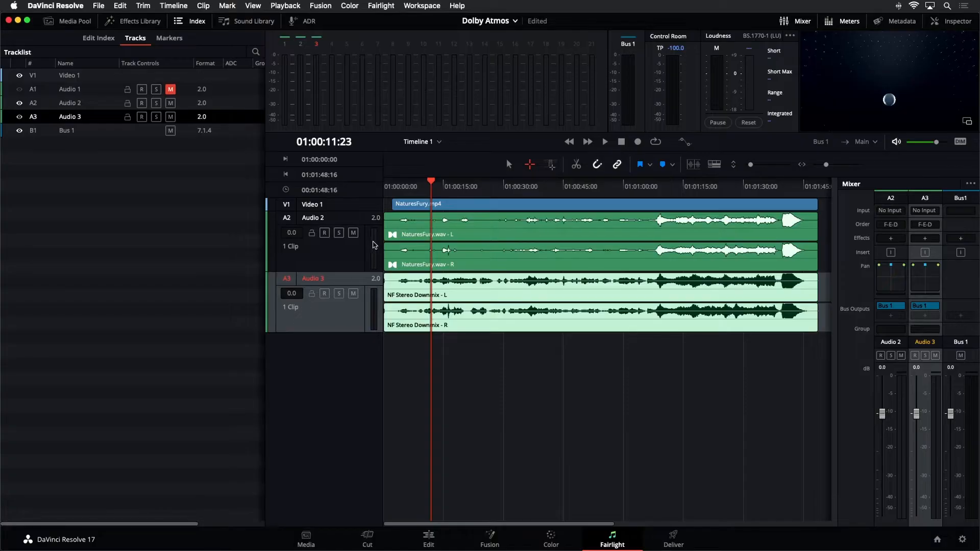
left_click(357, 254)
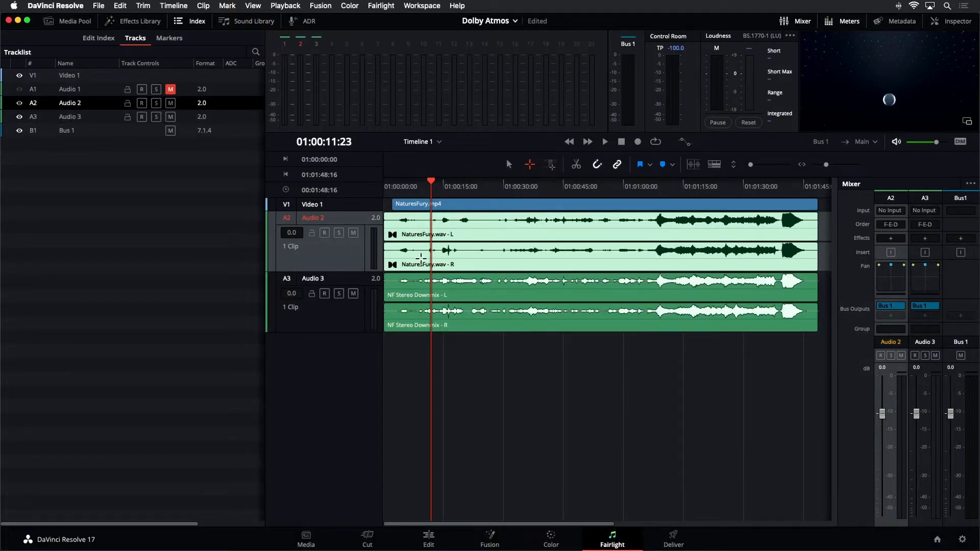
right_click(352, 253)
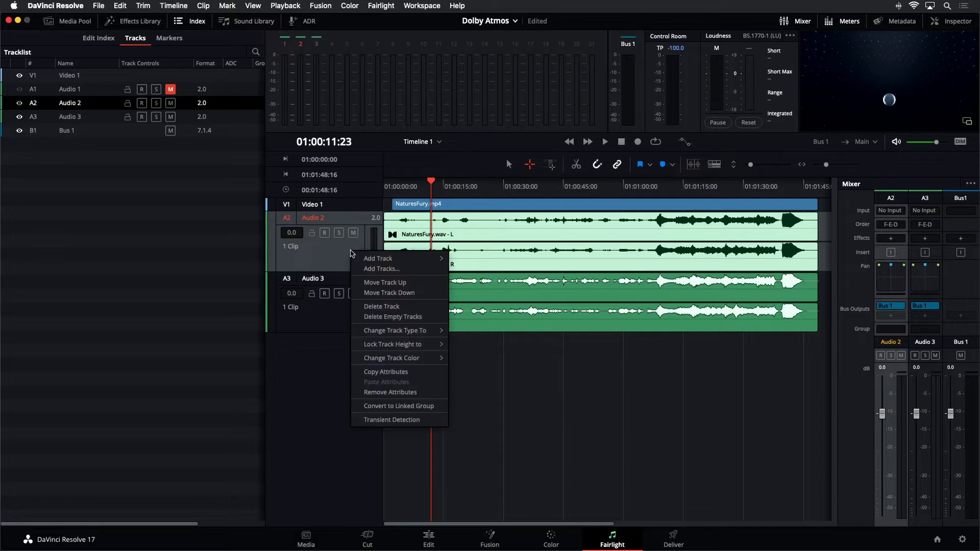
mouse_move(373, 333)
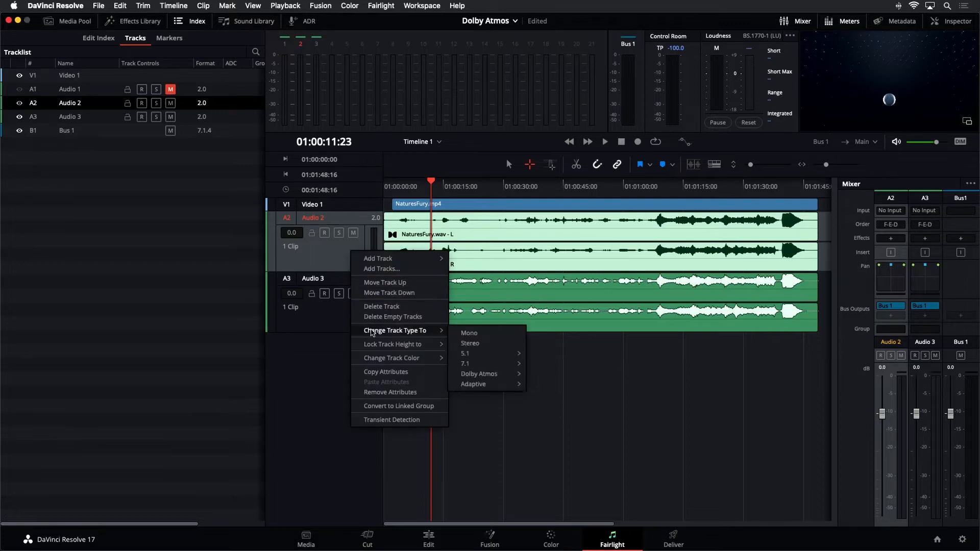
mouse_move(465, 353)
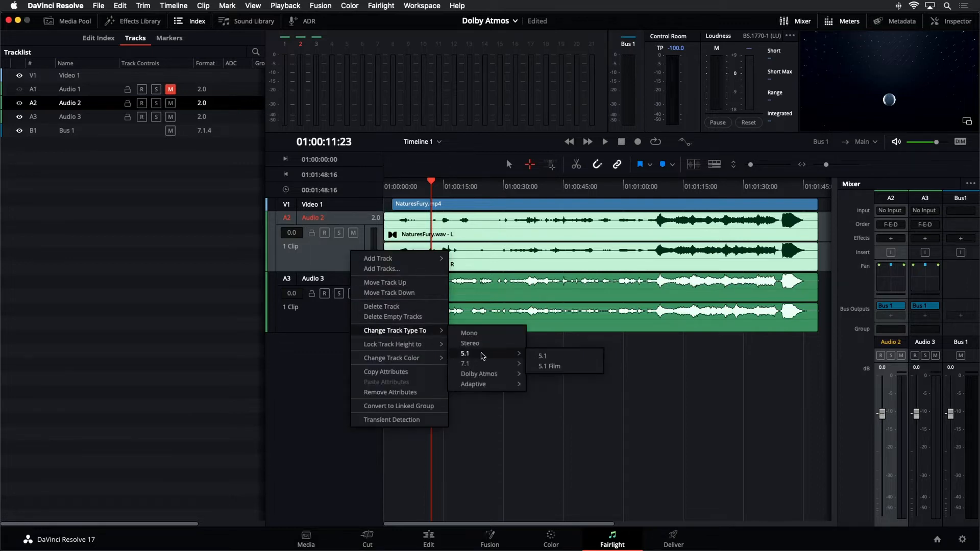
left_click(542, 356)
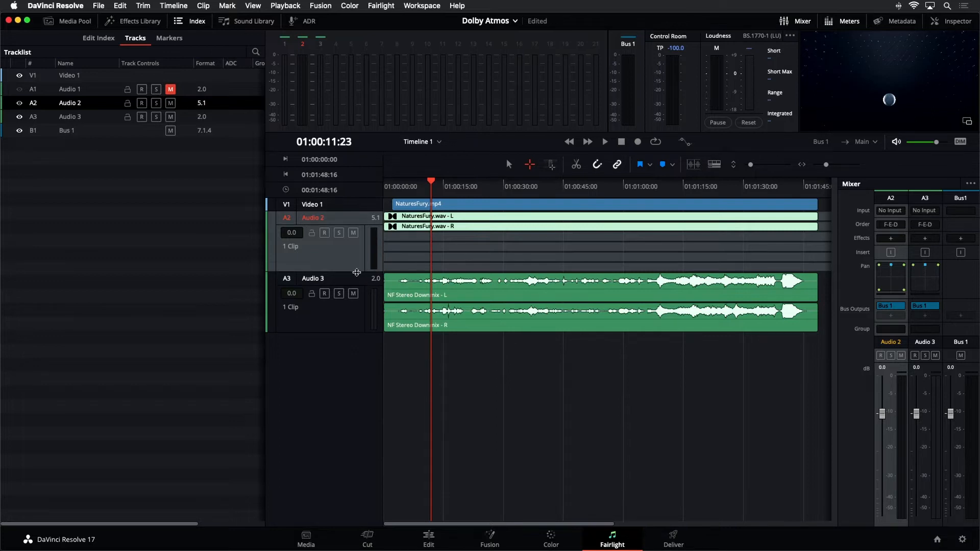
left_click_drag(358, 271, 358, 379)
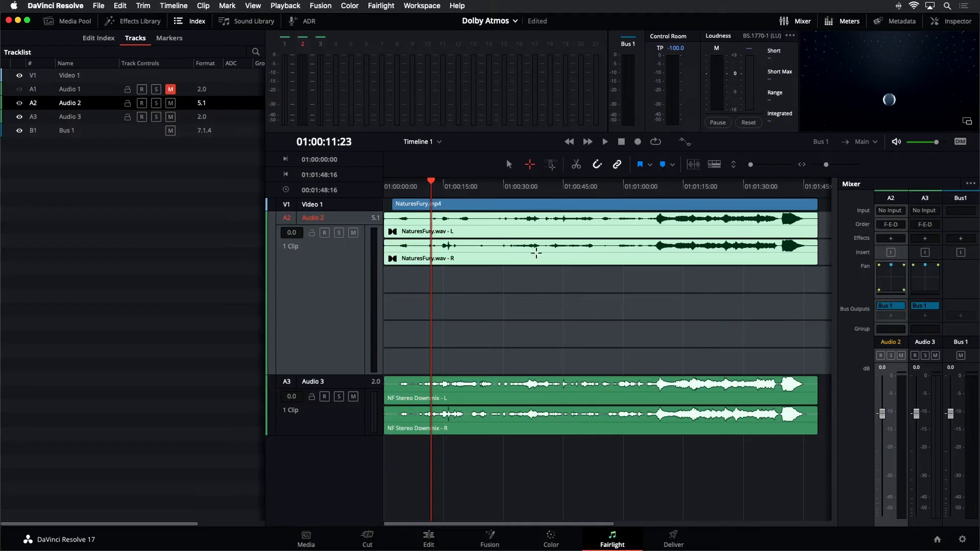
Set the audio format of the NaturesFury.wav clip to 5.1 in its clip attributes.
right_click(495, 262)
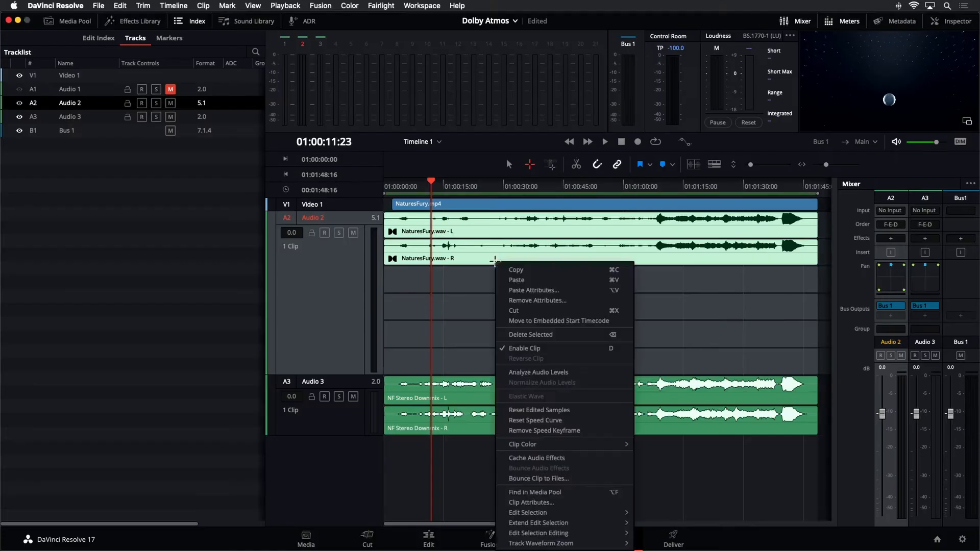
left_click(531, 503)
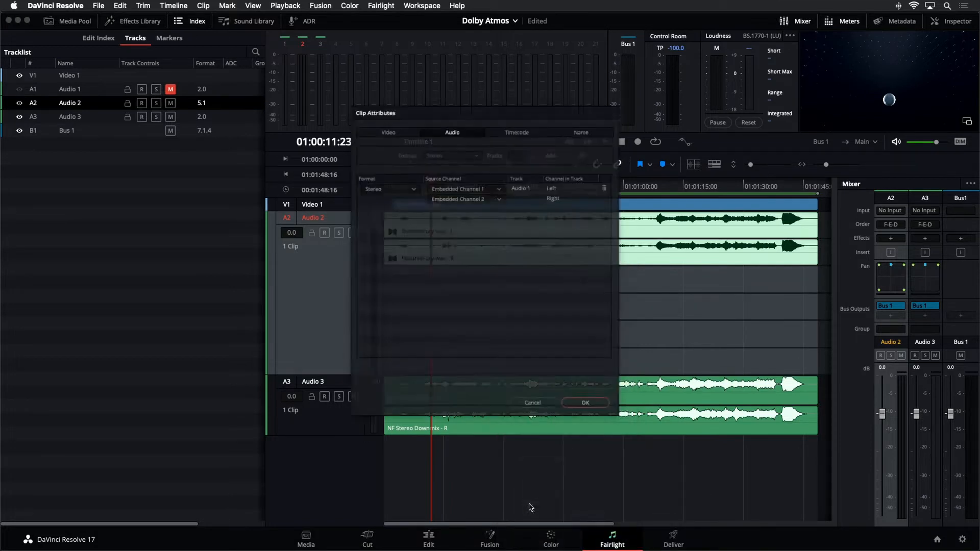
left_click(375, 179)
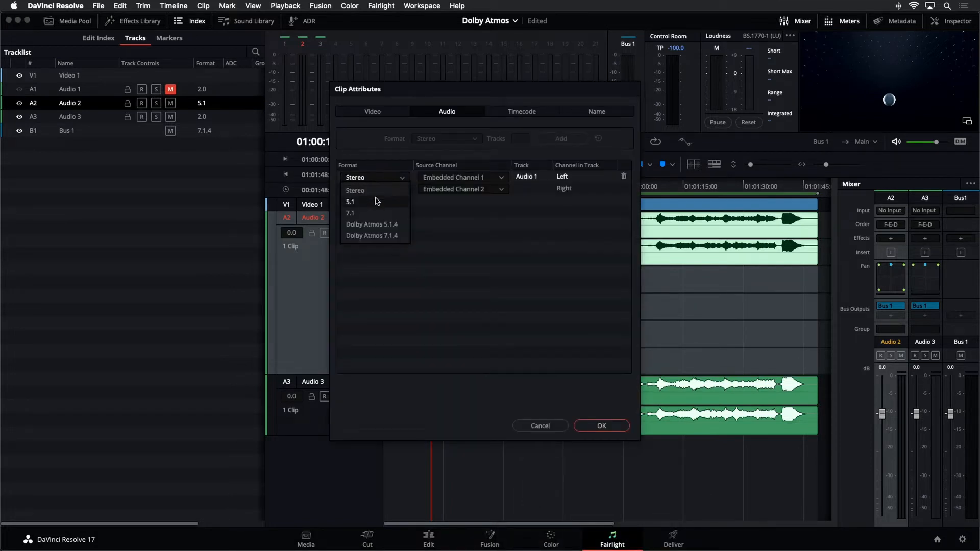
left_click(376, 202)
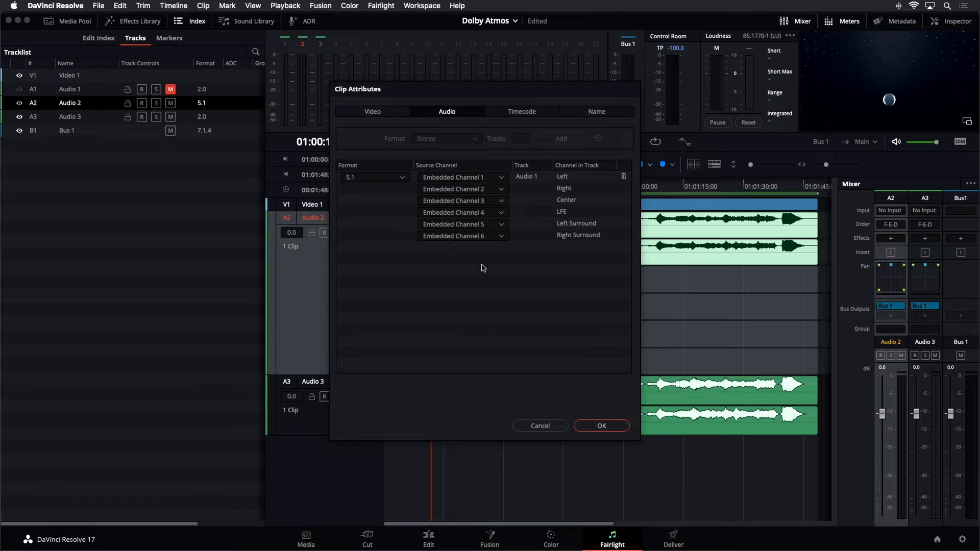
left_click(601, 426)
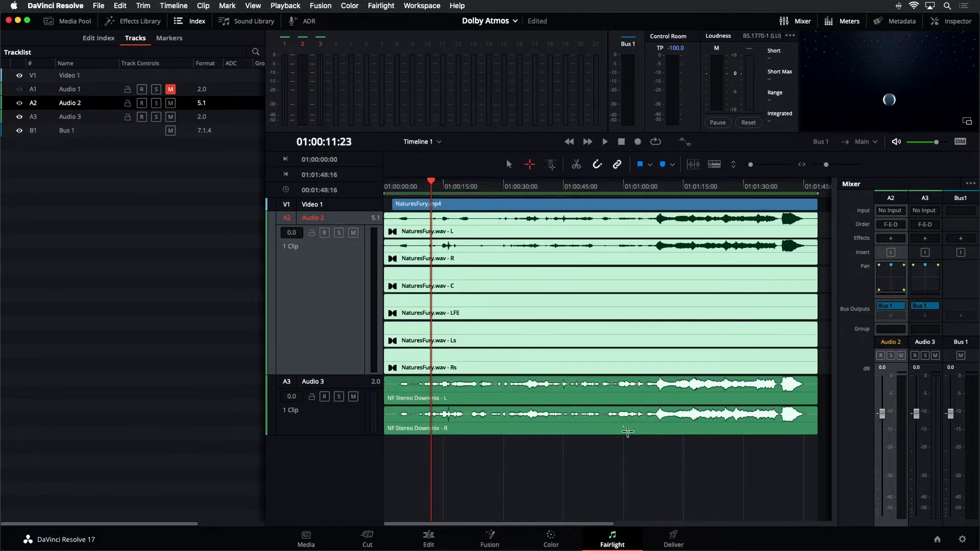
Select the 5.1 Audio 2 track and bounce it to a new layer.
key("a")
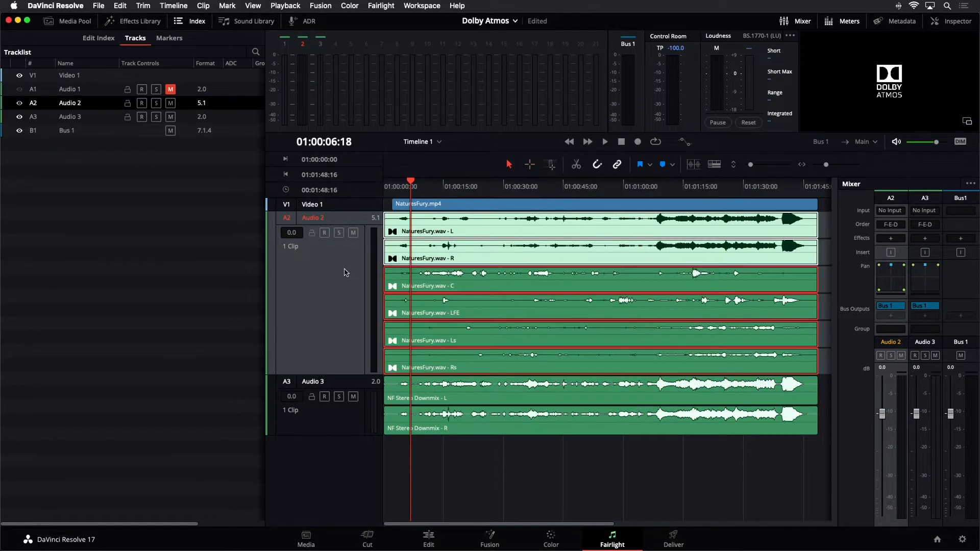
left_click(342, 274)
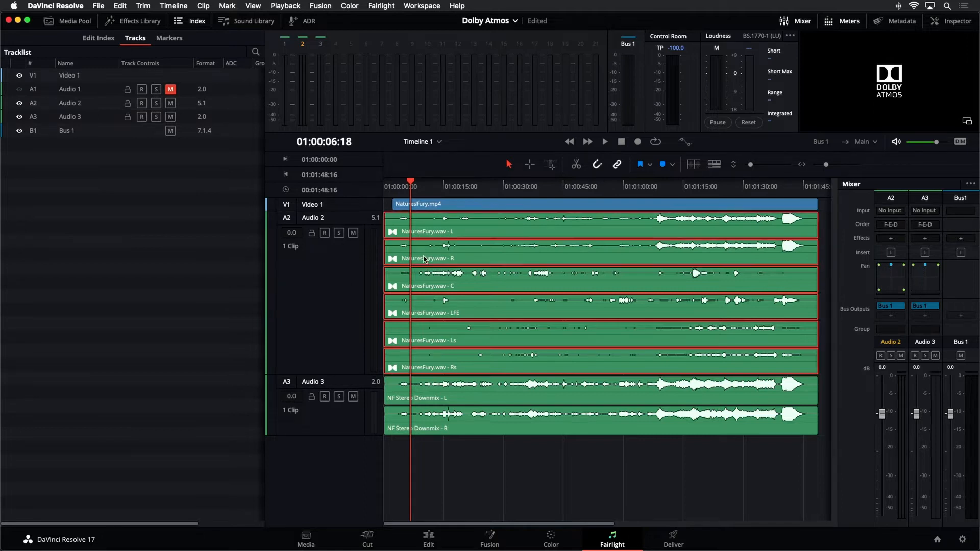
left_click(364, 286)
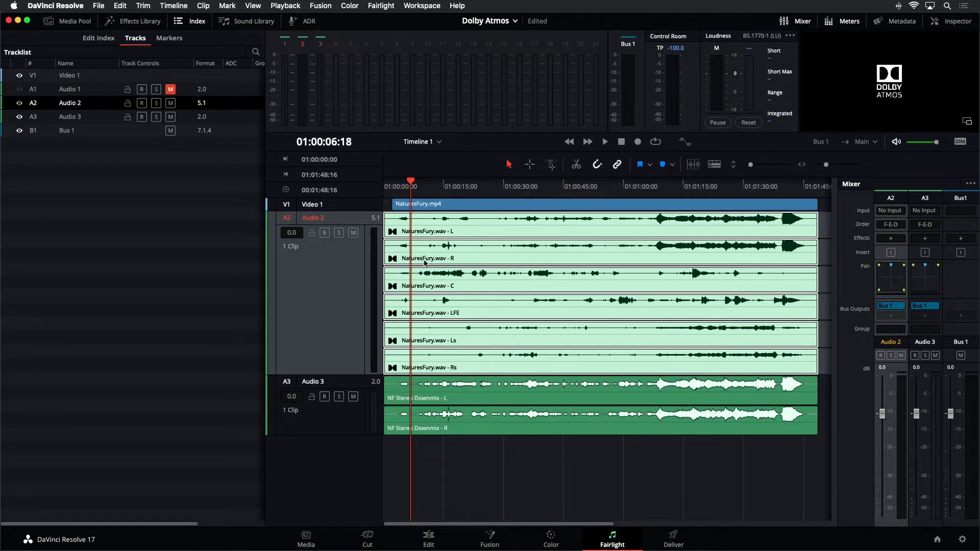
left_click(530, 164)
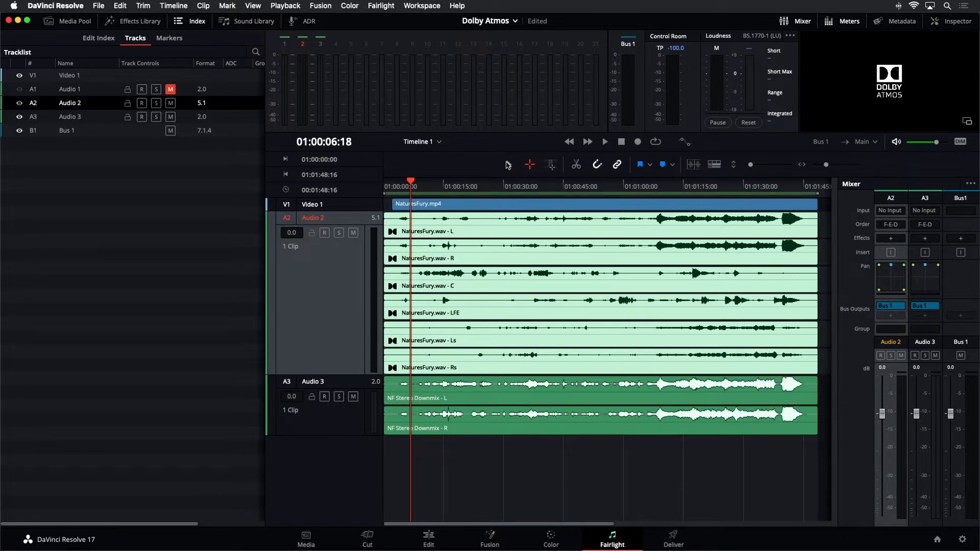
left_click(508, 164)
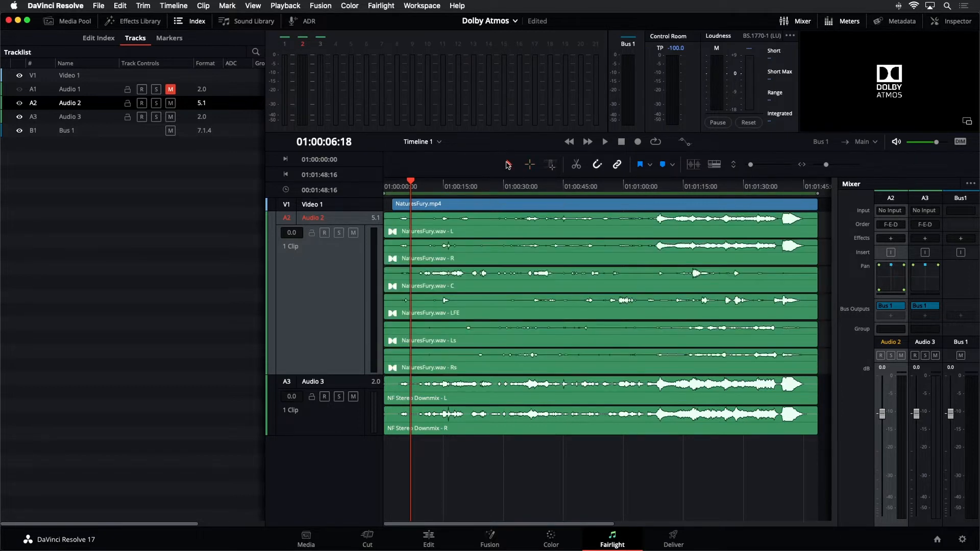
left_click(174, 7)
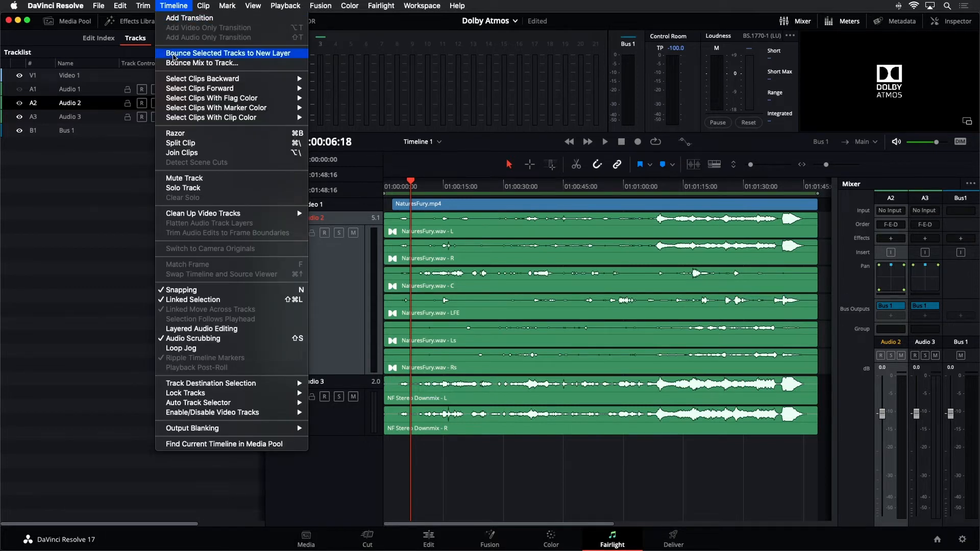
left_click(174, 54)
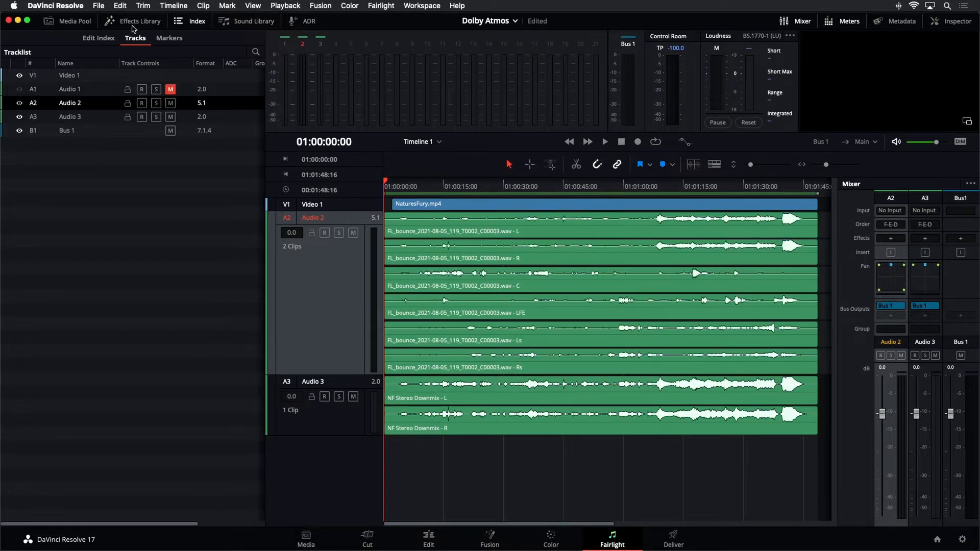
Open the newly bounced clip from the media pool in the source viewer and scrub it to 01:00:52:15.
left_click(196, 22)
left_click(87, 20)
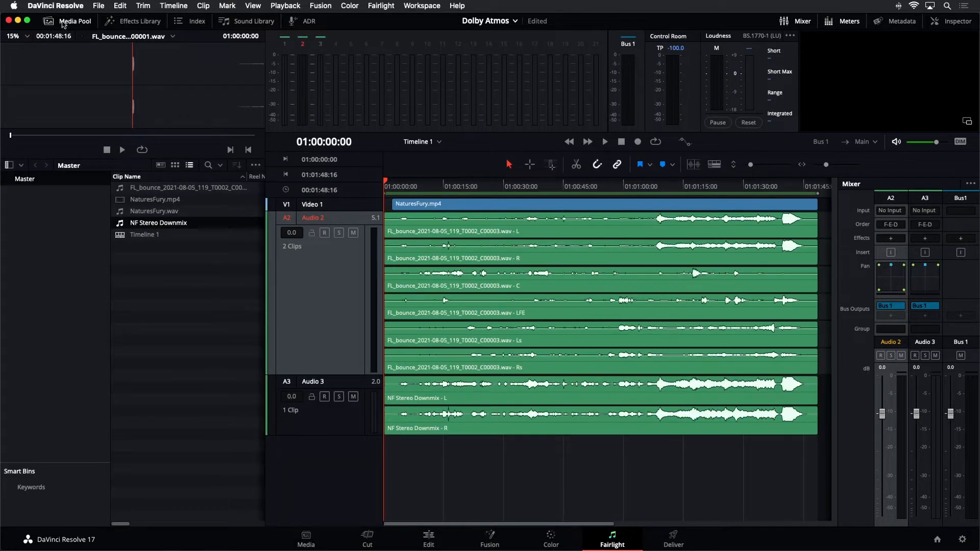
left_click(166, 189)
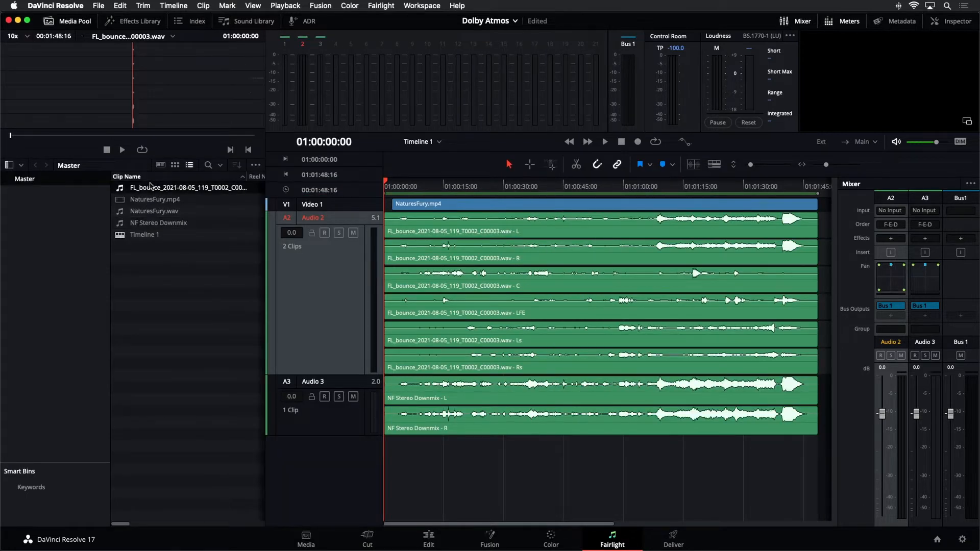
left_click(128, 138)
left_click_drag(128, 137, 129, 137)
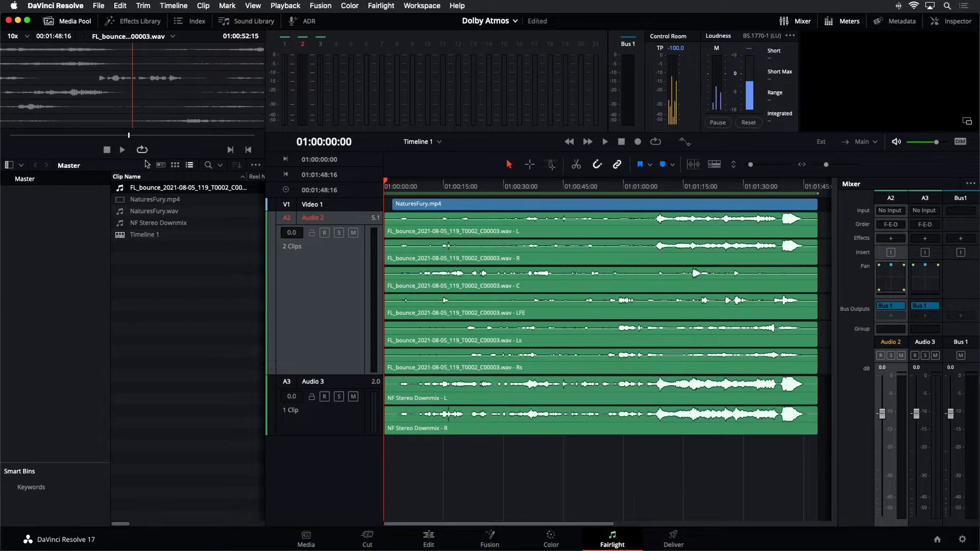
Rename the bounced clip as NF 5.1 Downmix and move it from Audio 2 onto a new track below Audio 3.
left_click(164, 188)
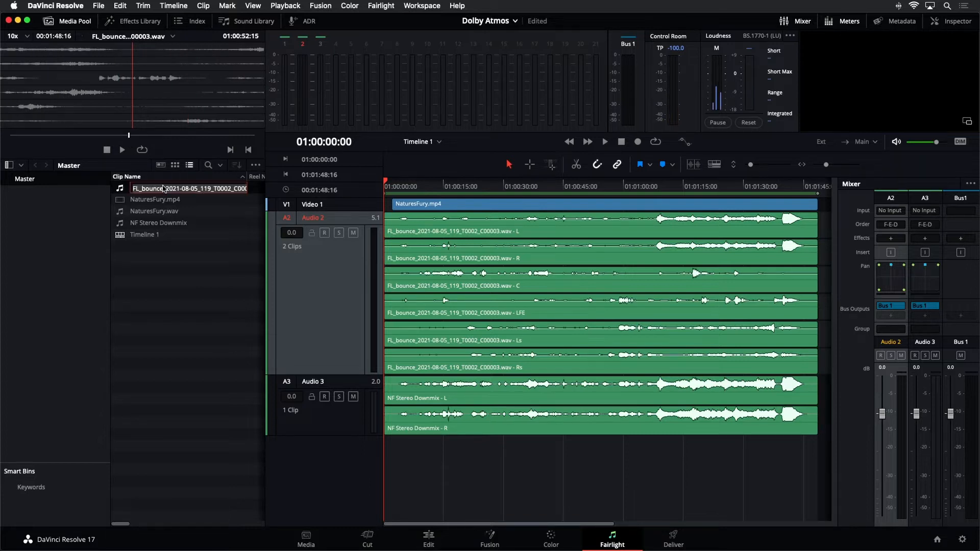
type("N")
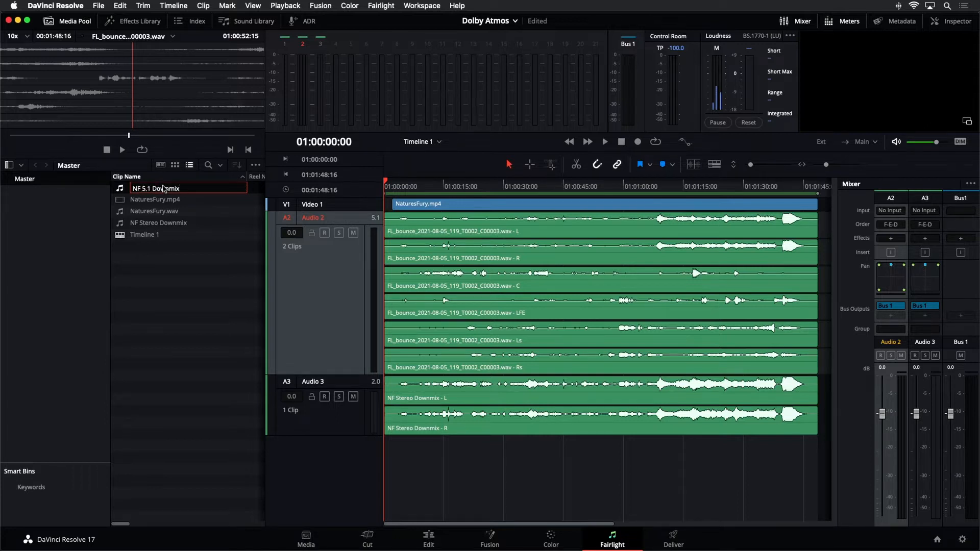
type("F 5.1 Downmix")
key("Return")
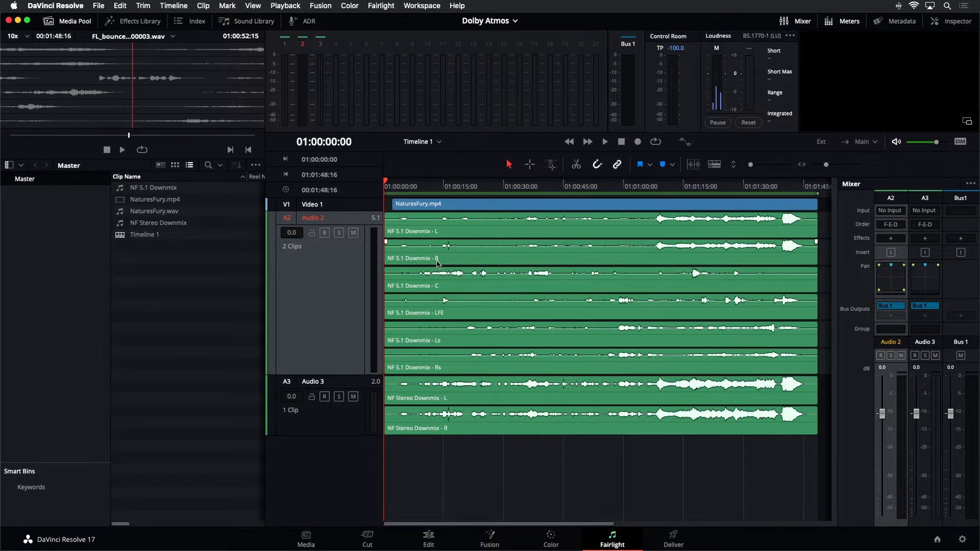
left_click_drag(439, 261, 407, 472)
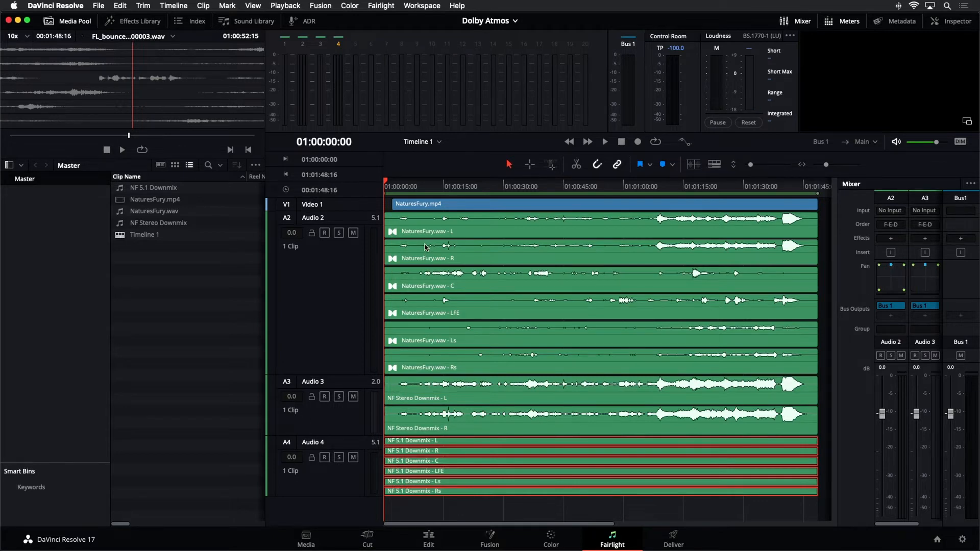
left_click(354, 288)
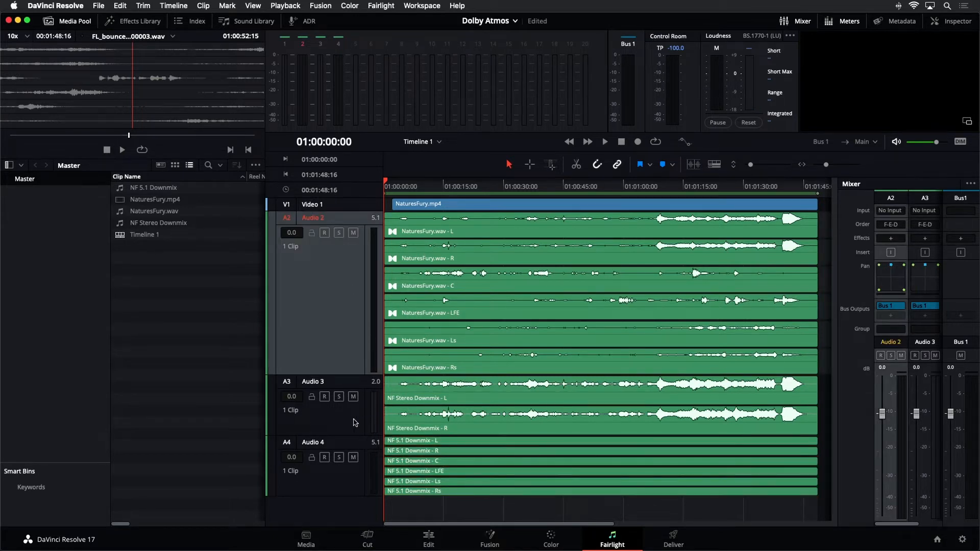
left_click(356, 423)
left_click(368, 477)
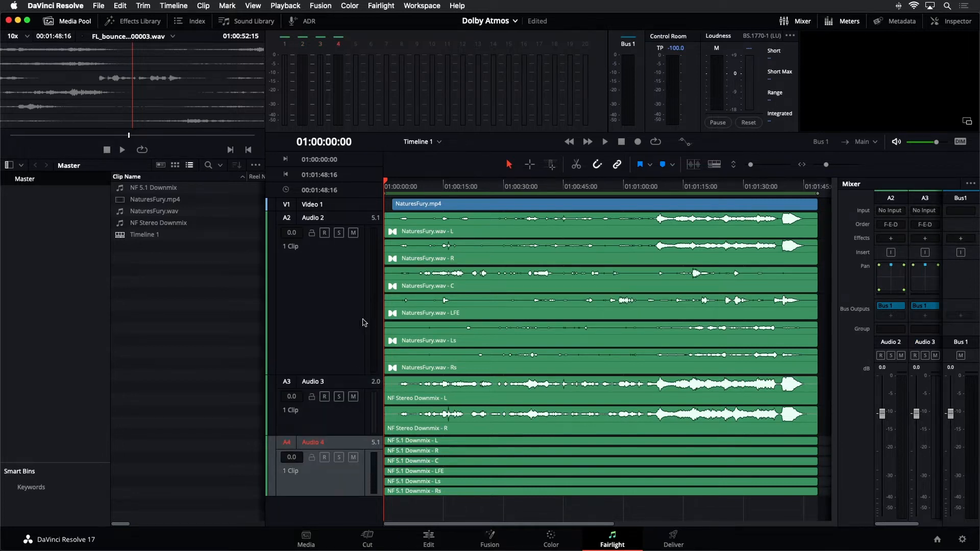
left_click(319, 220)
left_click(336, 340)
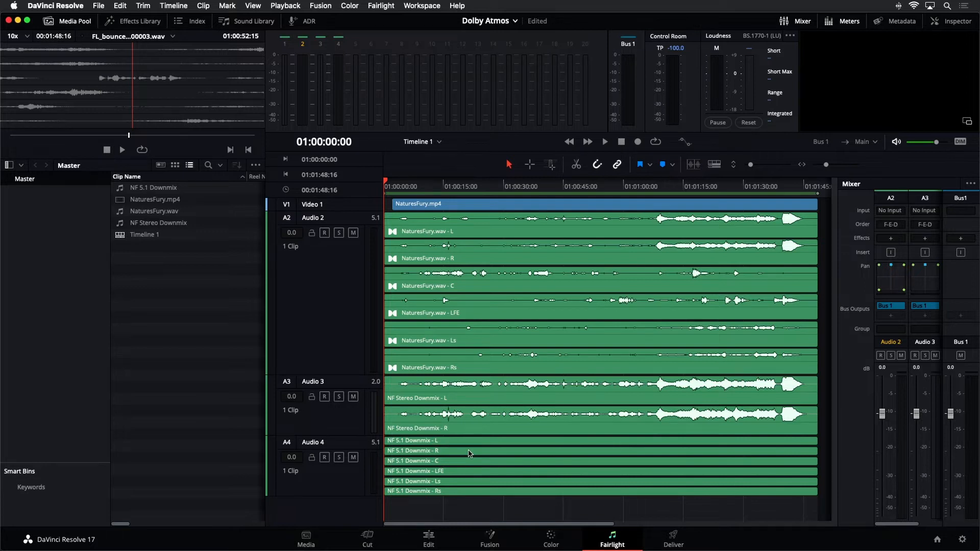
left_click(330, 282)
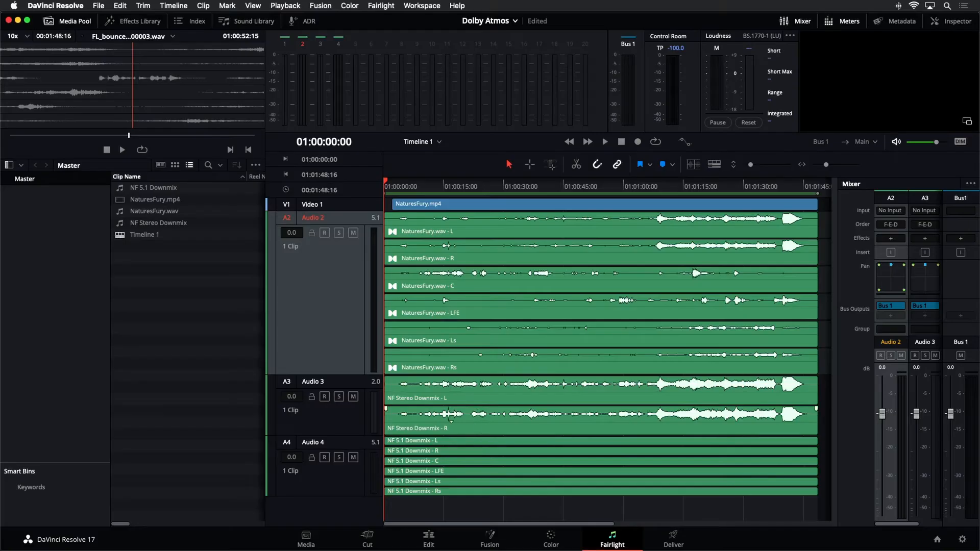
Start bouncing the NF Stereo Downmix clip to file, with a new Desktop folder named Downmixes as the destination.
left_click(467, 393)
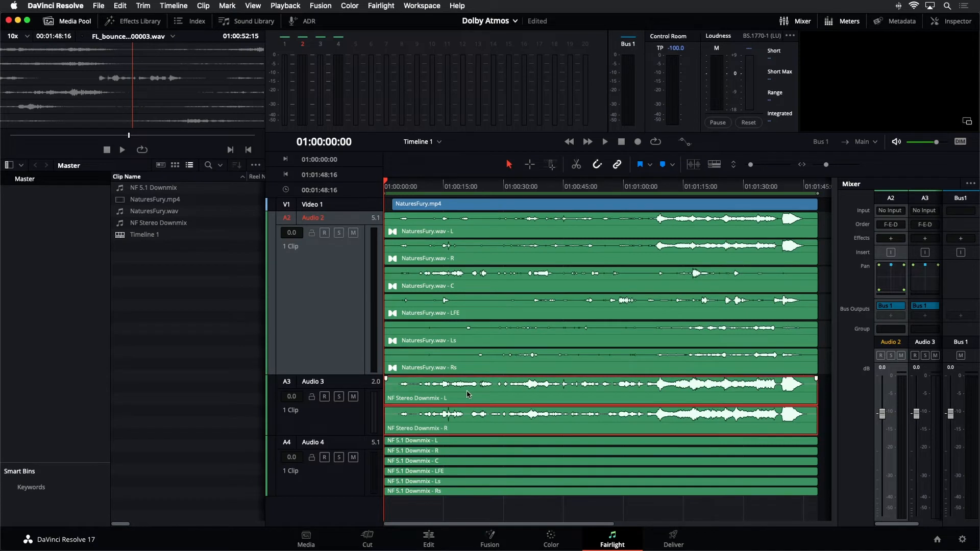
right_click(477, 409)
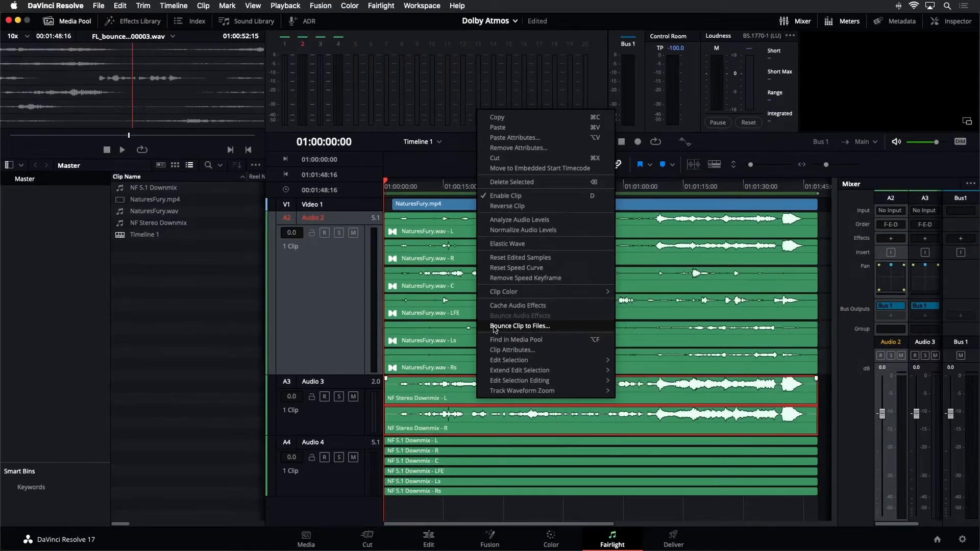
left_click(495, 327)
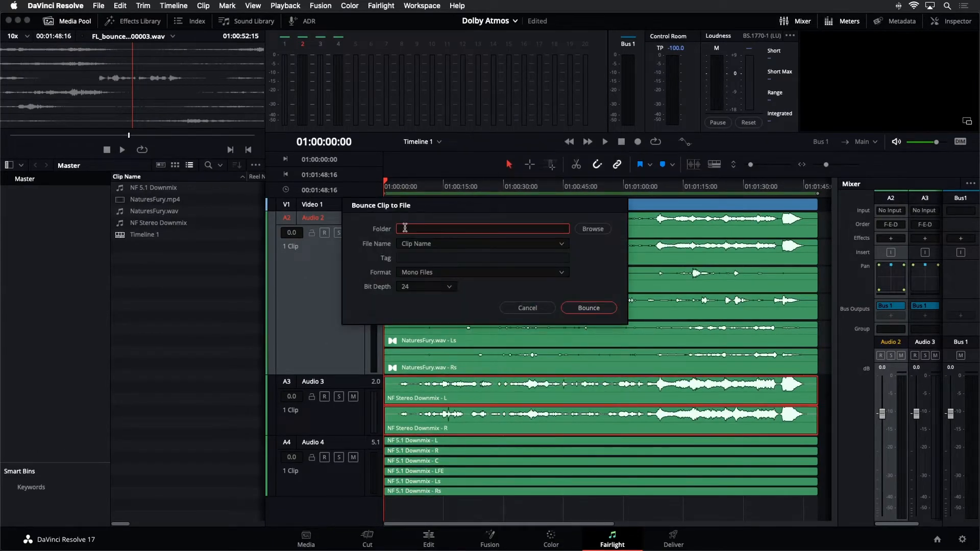
left_click(599, 231)
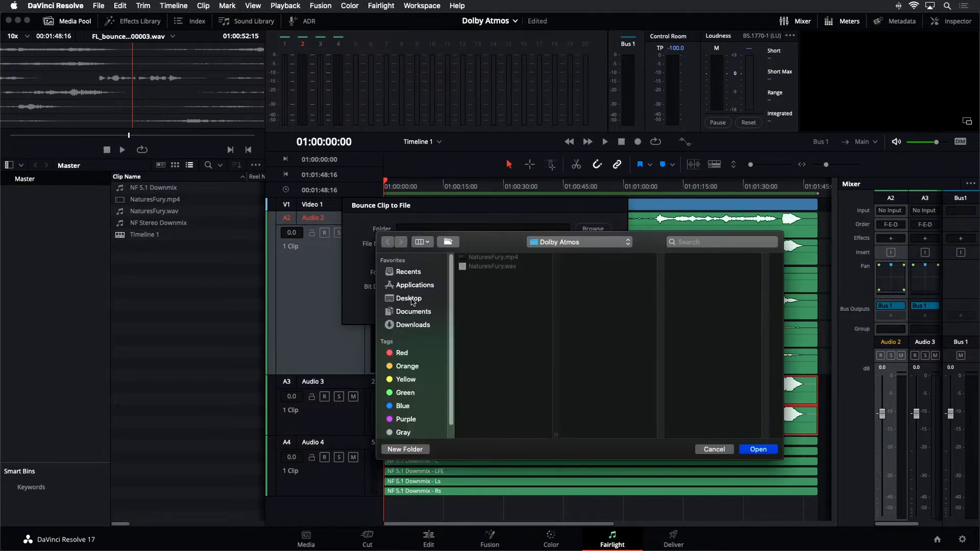
left_click(413, 301)
left_click(419, 451)
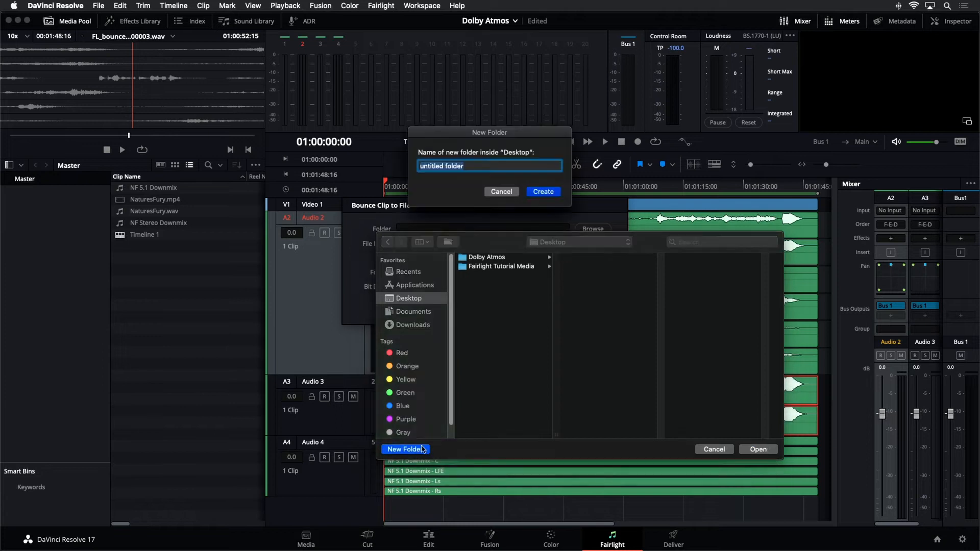
type("Downmixes")
key("Return")
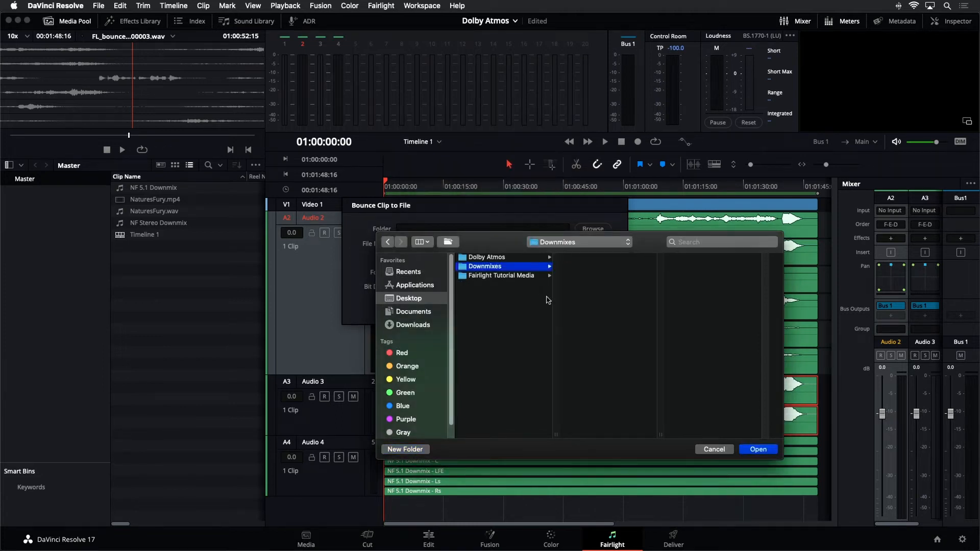
left_click(769, 449)
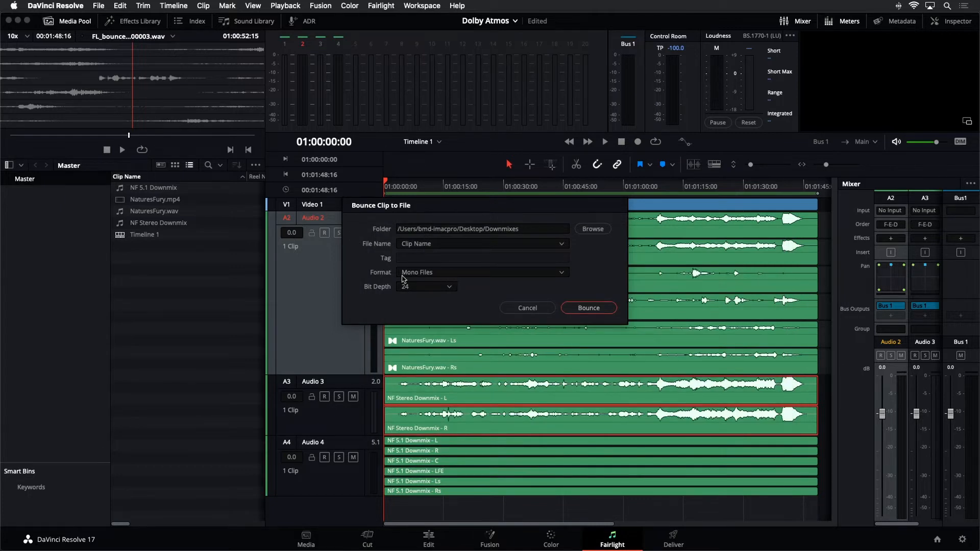
Set the bounce format to Multi-channel and bounce the stereo downmix clip.
left_click(455, 275)
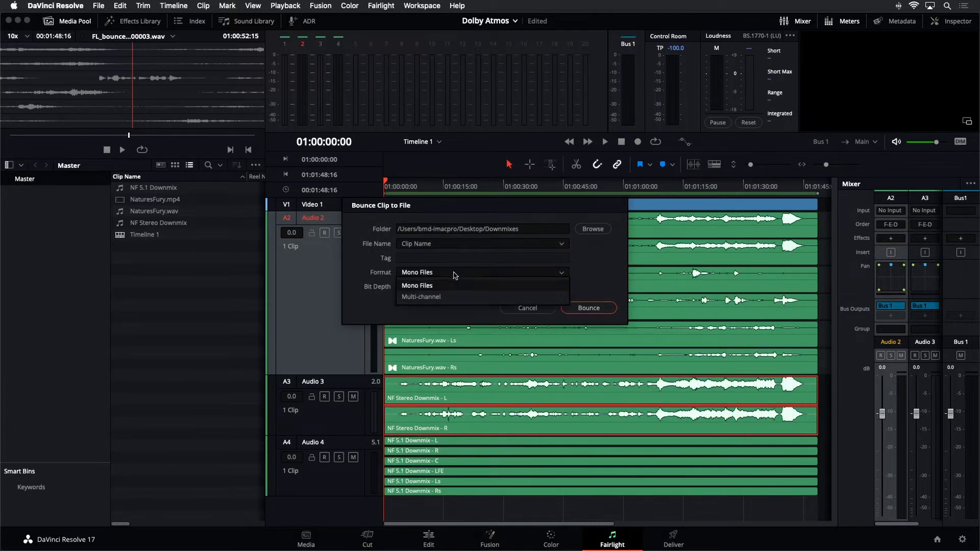
left_click(455, 296)
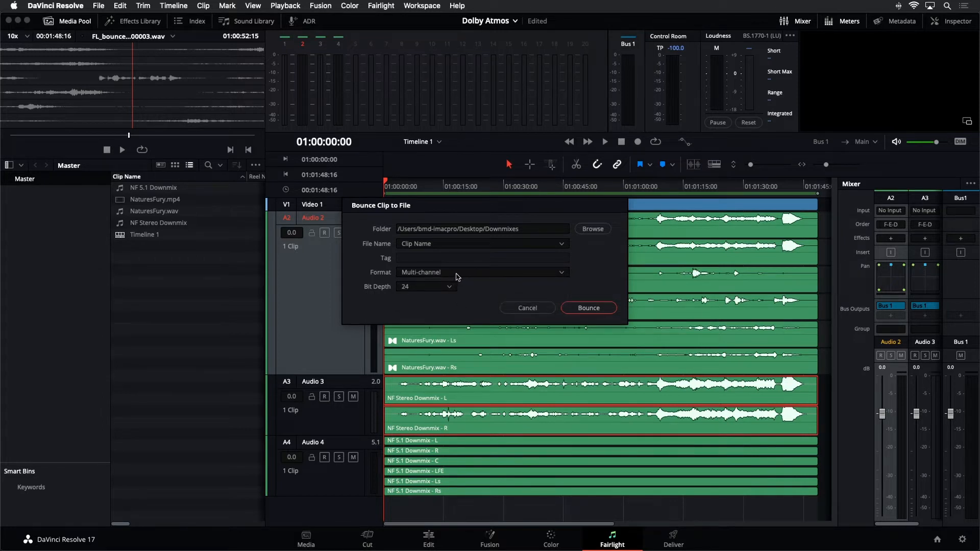
left_click(587, 308)
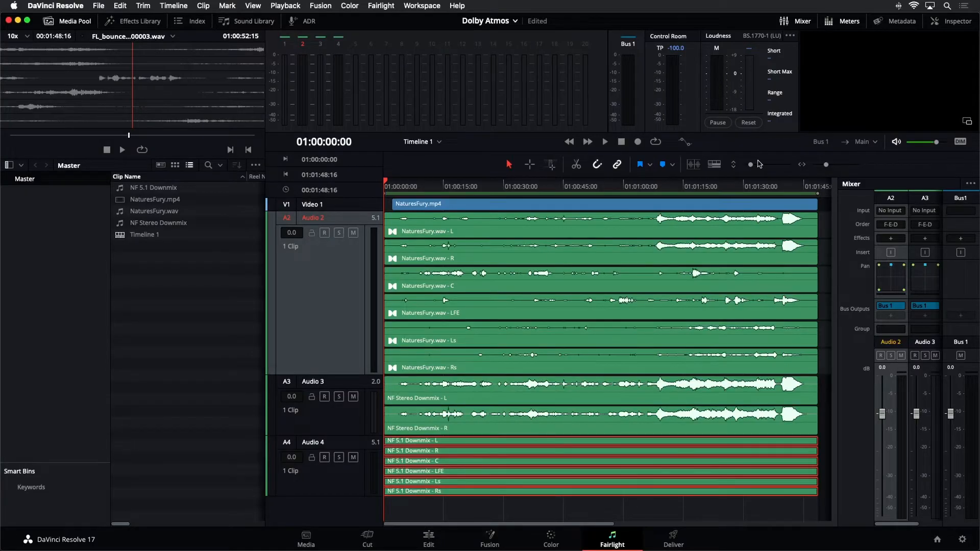
Shrink the track heights, enlarge Audio 4, and analyze the NF 5.1 Downmix clip's audio levels against the Netflix loudness standard.
left_click_drag(751, 164, 745, 165)
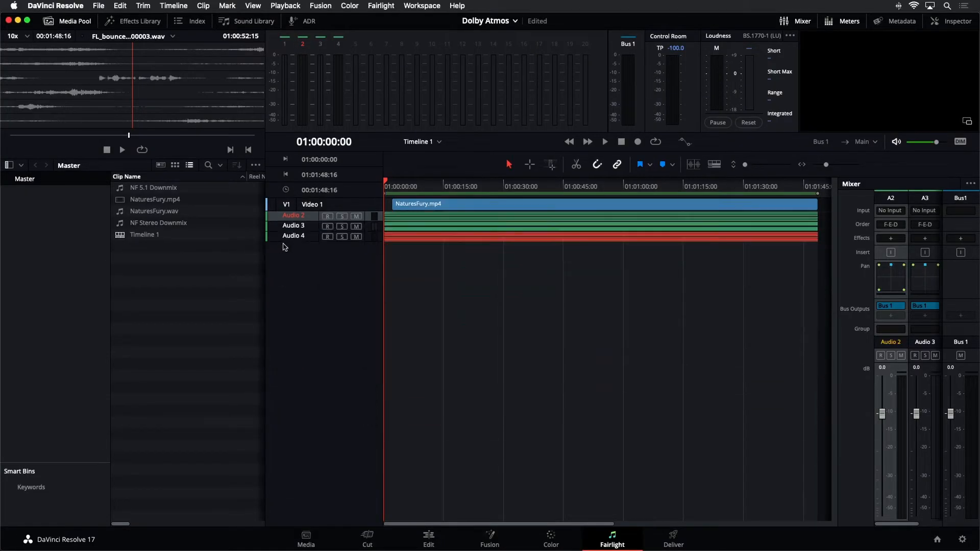
left_click_drag(298, 241, 308, 416)
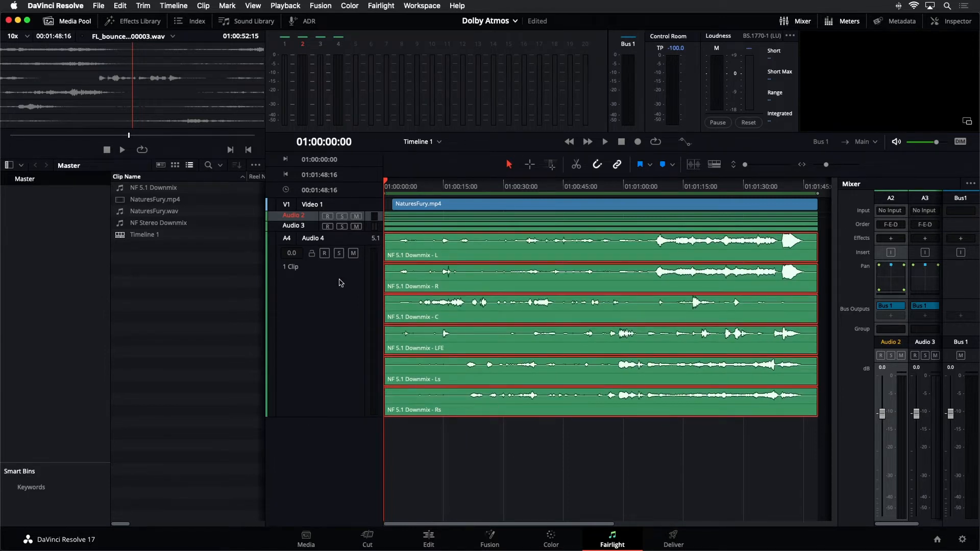
right_click(529, 280)
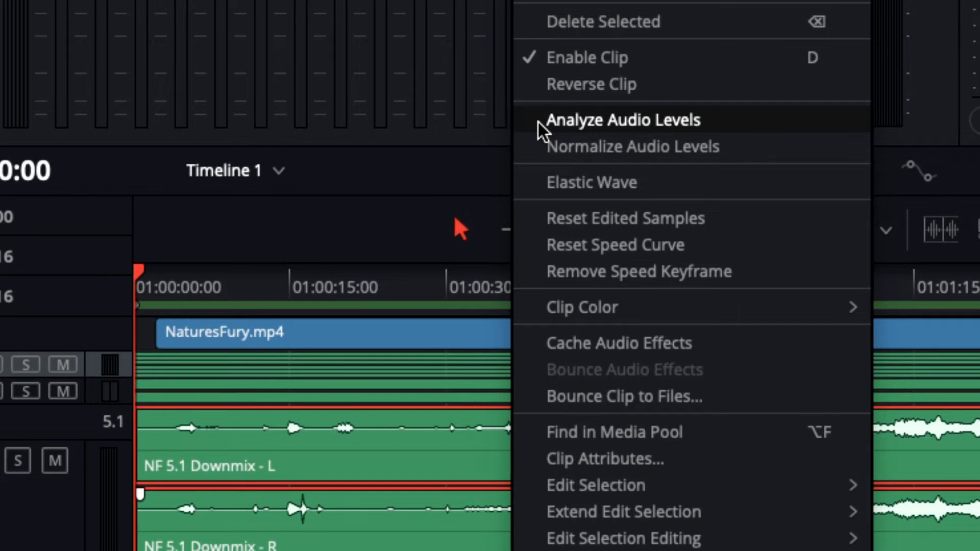
left_click(537, 120)
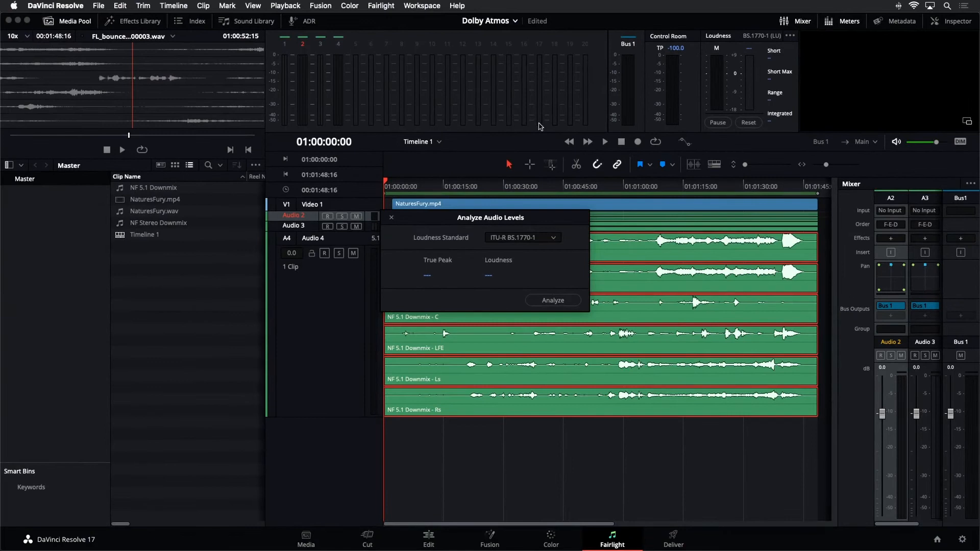
left_click(552, 239)
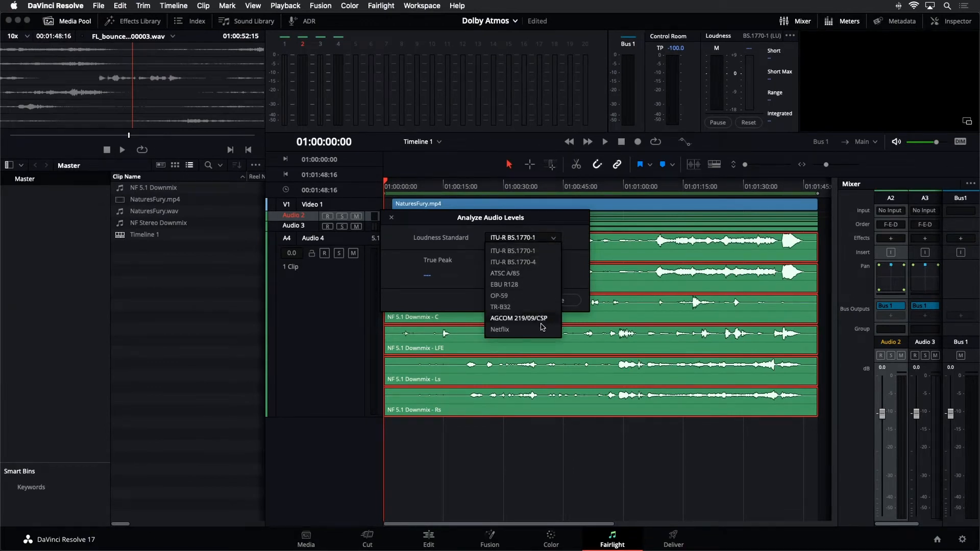
left_click(541, 333)
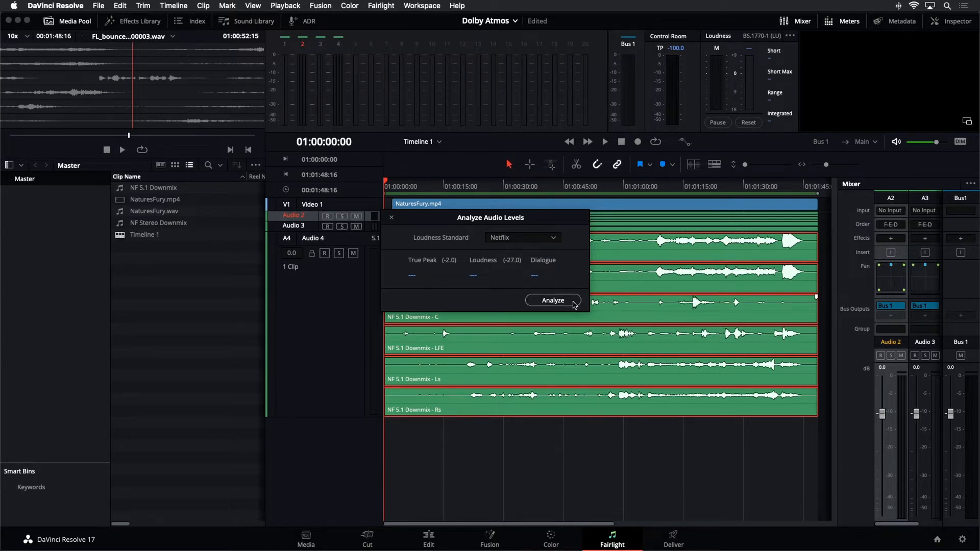
left_click(574, 302)
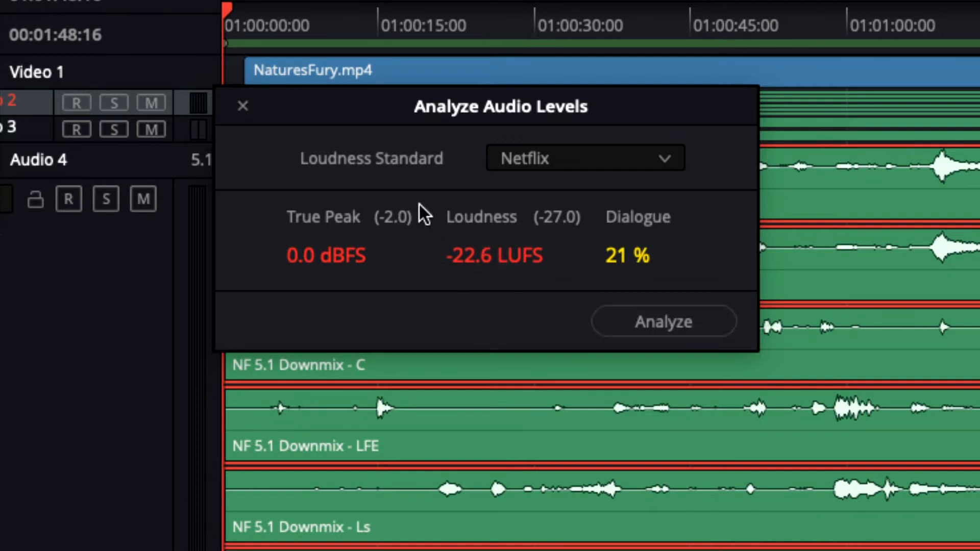
Close the analysis and normalize the NF 5.1 Downmix clip's audio levels to the Netflix standard, -2.0 dBTP and -27 LKFS.
left_click(243, 106)
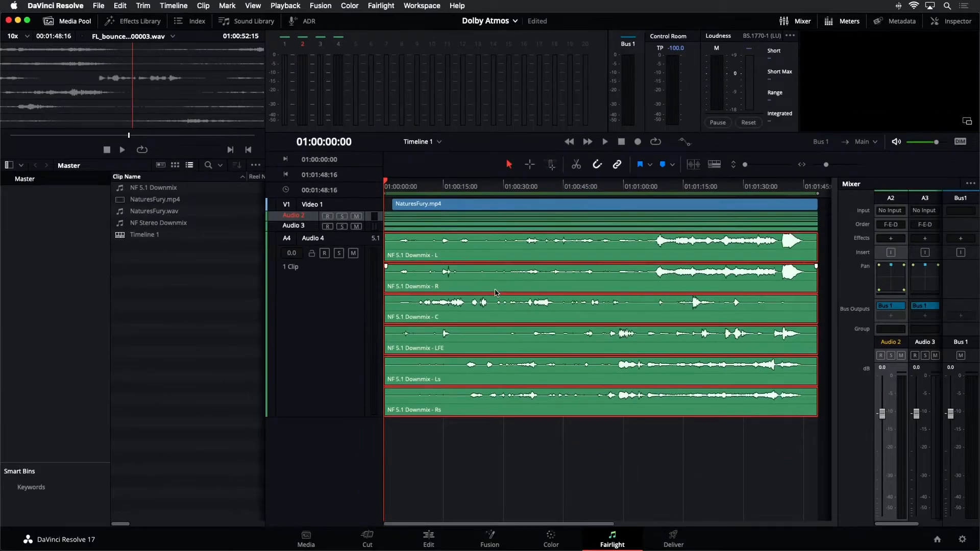
right_click(592, 284)
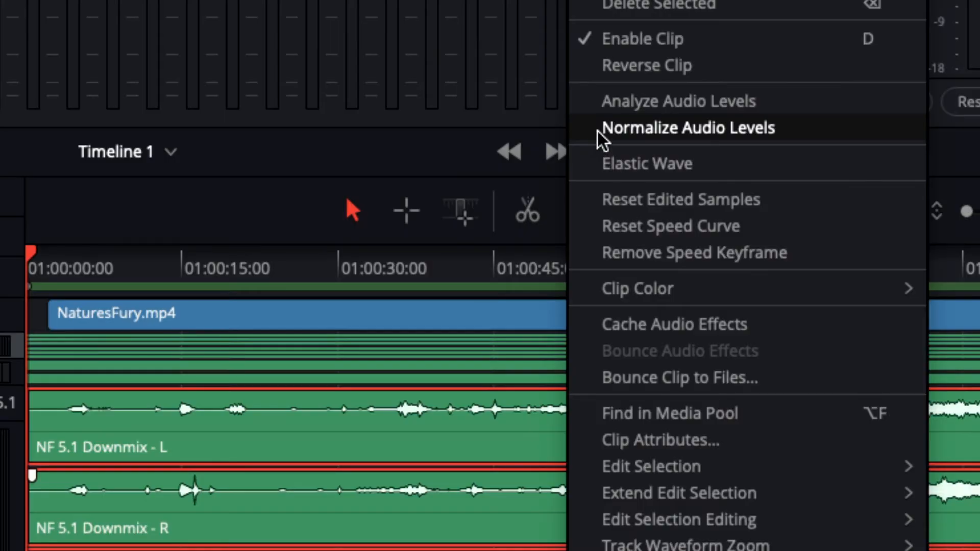
left_click(599, 131)
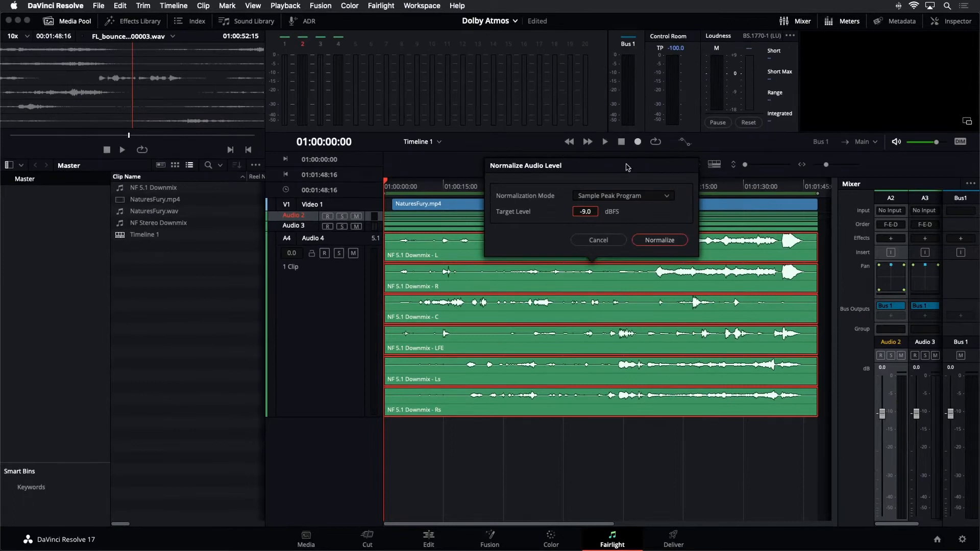
left_click(666, 196)
left_click(590, 311)
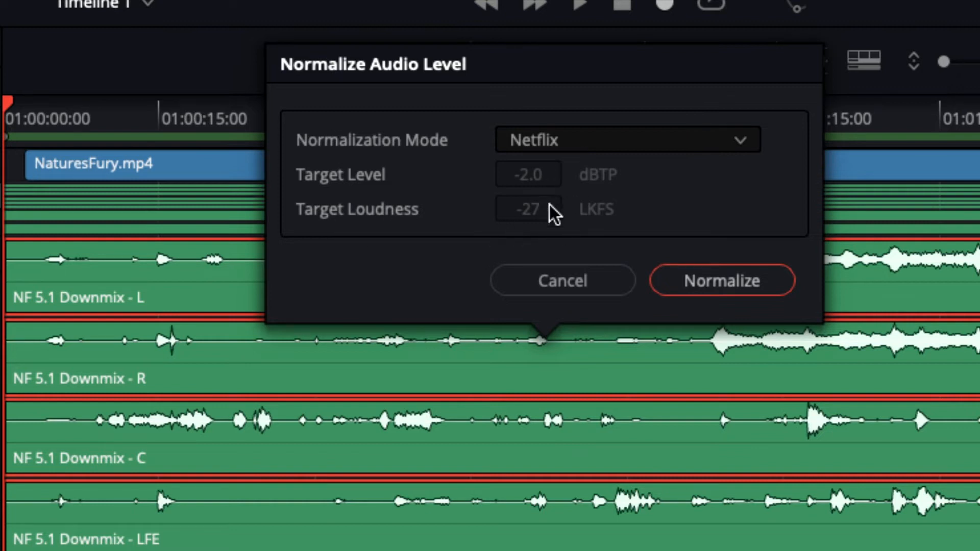
left_click(726, 284)
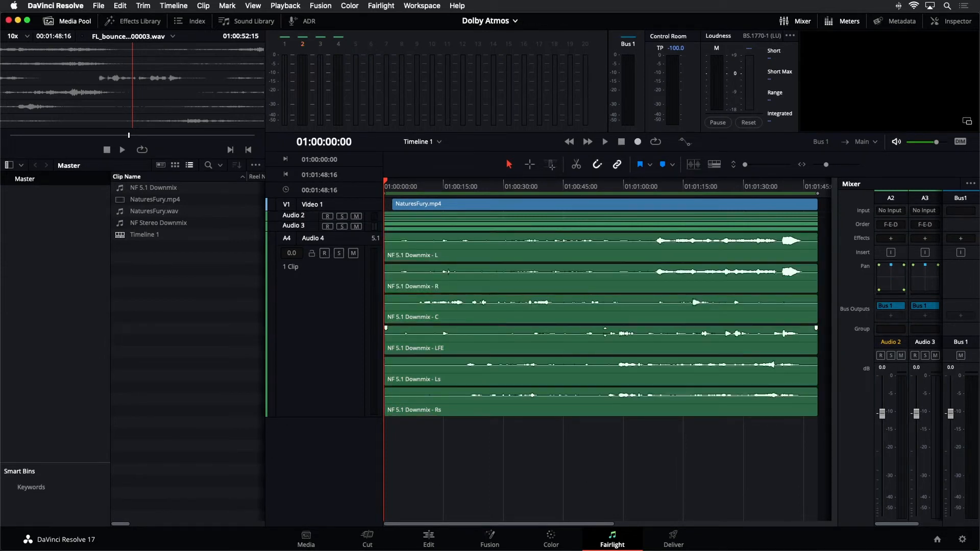
Analyze the normalized NF 5.1 Downmix clip's audio levels again against the Netflix loudness standard and close the analysis.
right_click(559, 262)
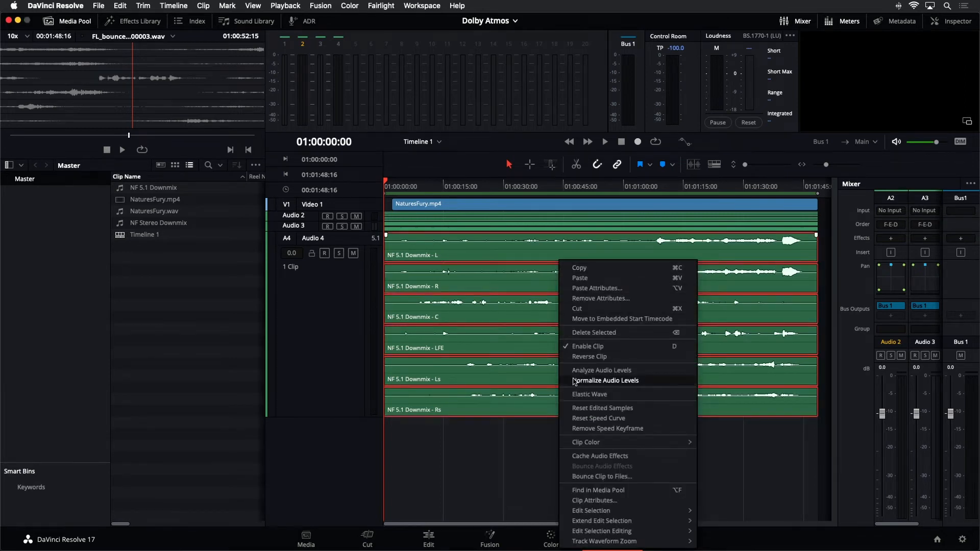
left_click(576, 373)
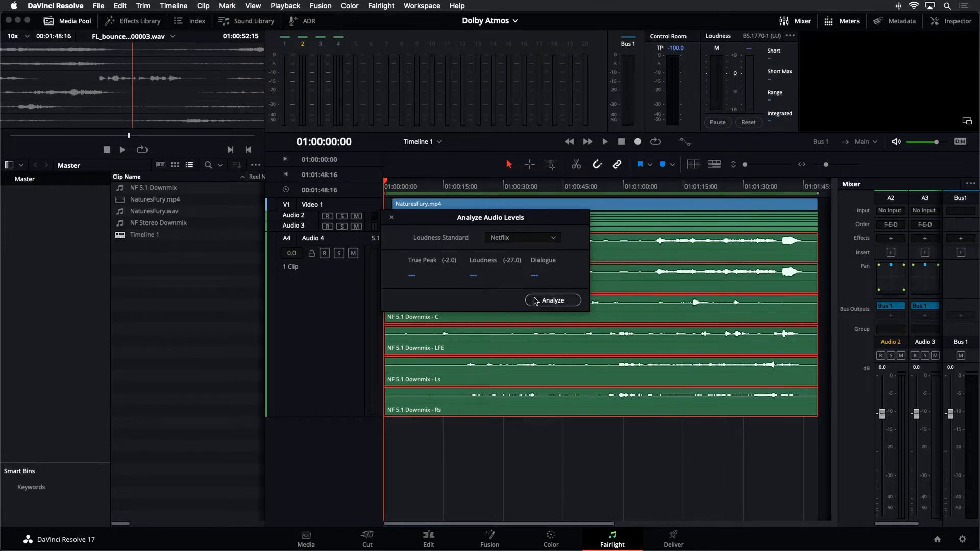
left_click(535, 301)
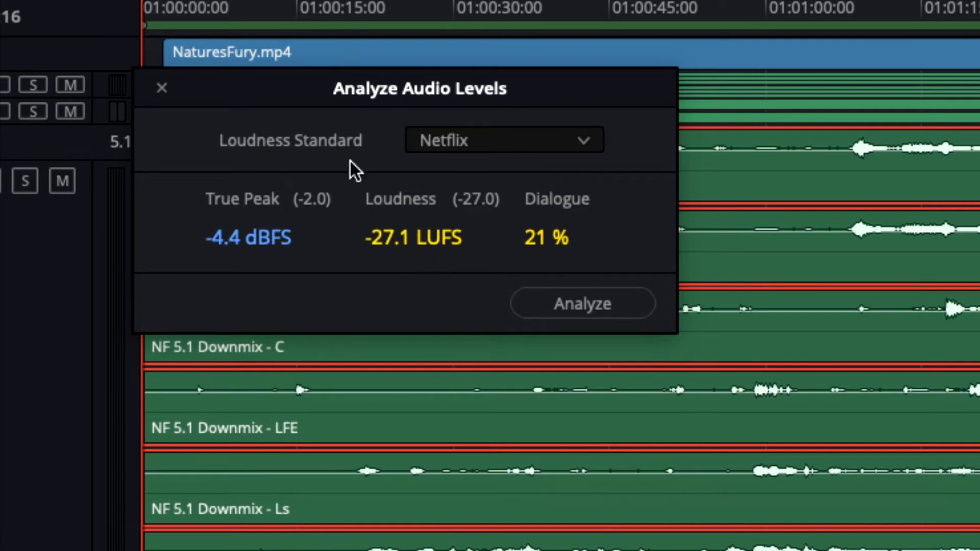
left_click(155, 87)
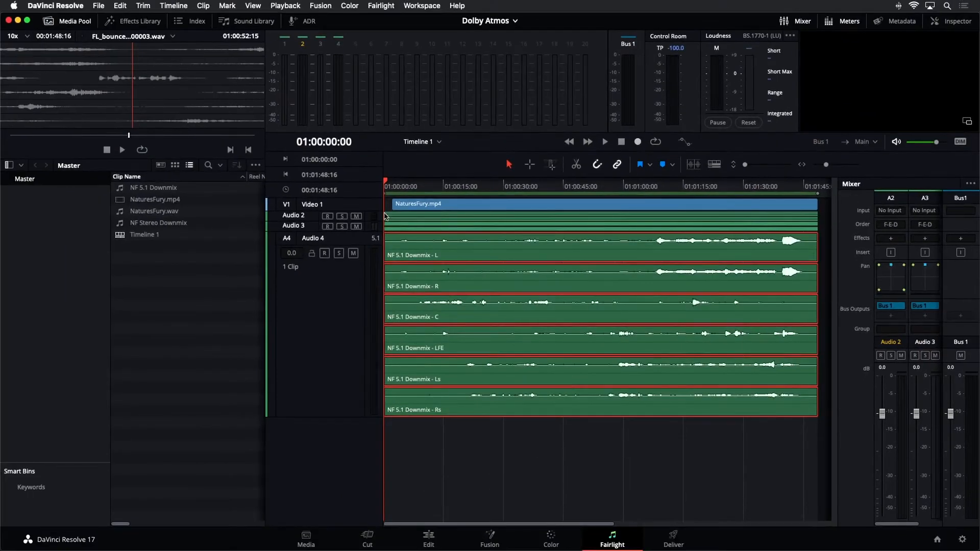
Bounce the NF 5.1 Downmix clip to a 24-bit Multi-channel file in the Desktop Downmixes folder, using the clip name as file name.
left_click(333, 317)
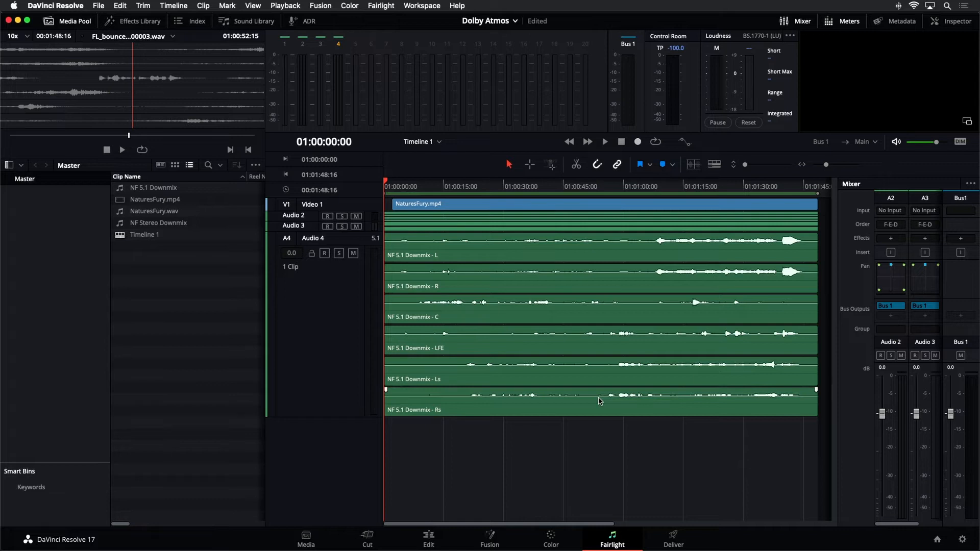
right_click(627, 308)
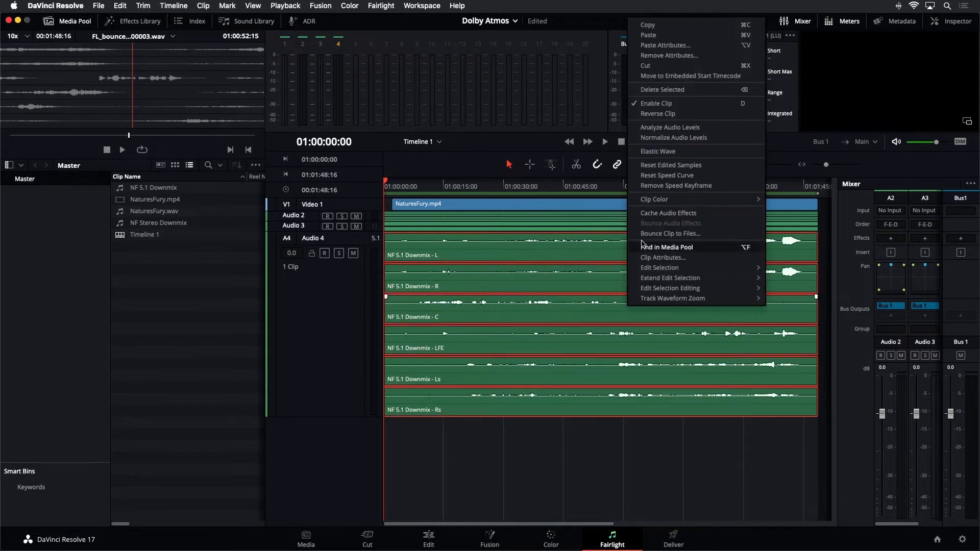
left_click(644, 238)
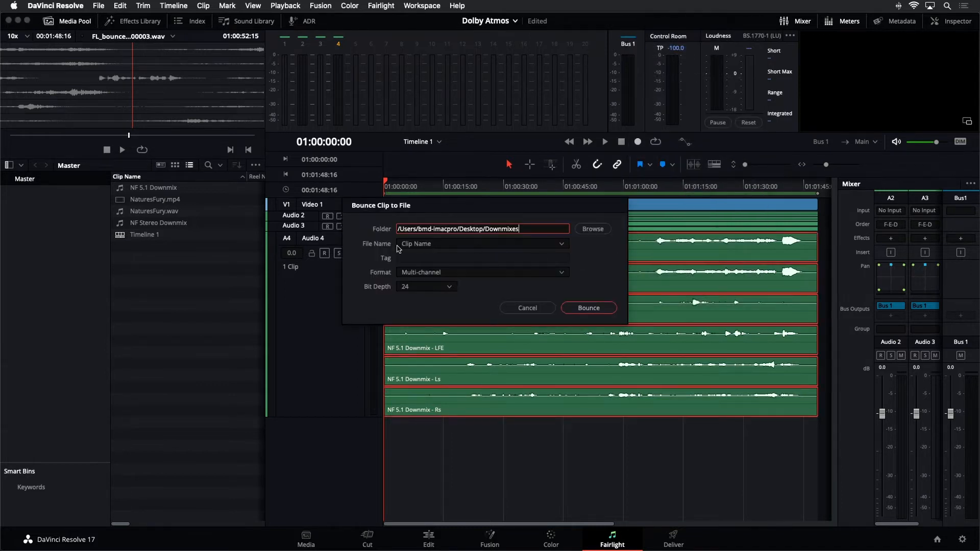
left_click(589, 309)
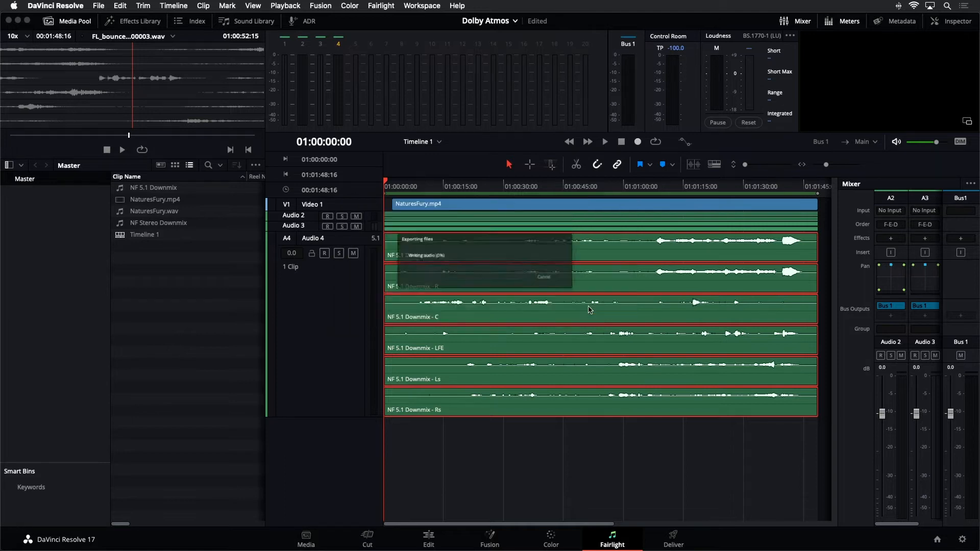
left_click(683, 471)
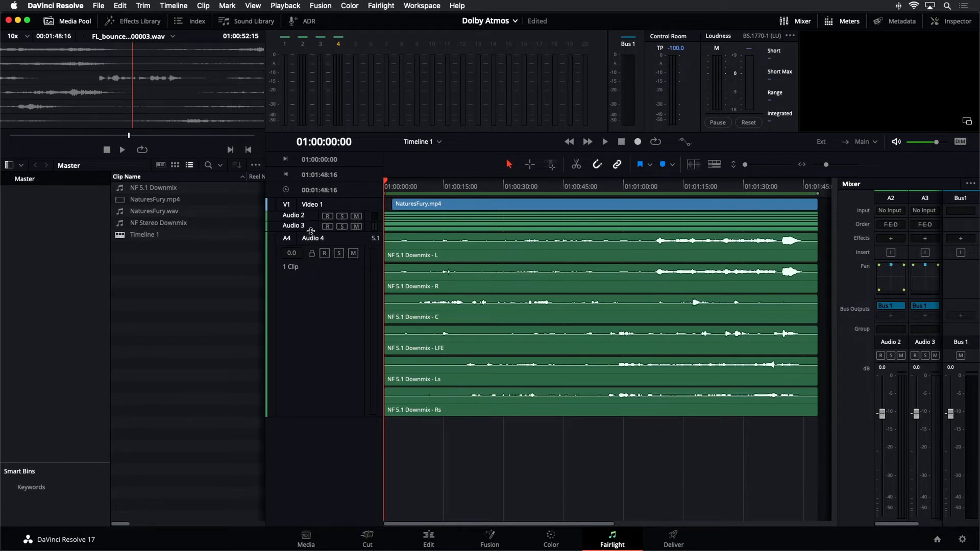
Enlarge the timeline's audio tracks with Audio 3 selected and place the playhead at 01:00:40:19.
left_click(309, 230)
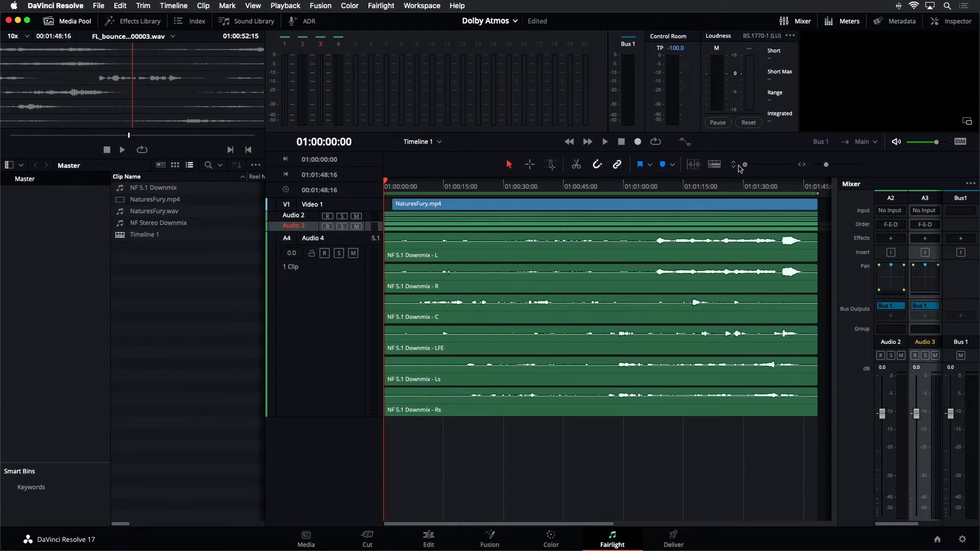
left_click_drag(744, 166, 753, 166)
left_click(548, 187)
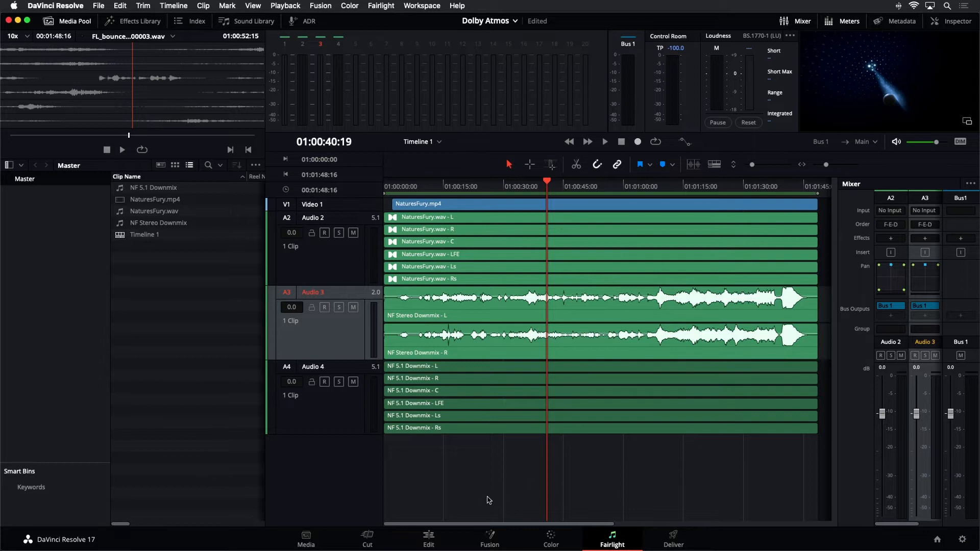
View the downmix tracks on the Edit page with the playhead at 01:00:14:23 and return to the Fairlight page.
left_click(433, 541)
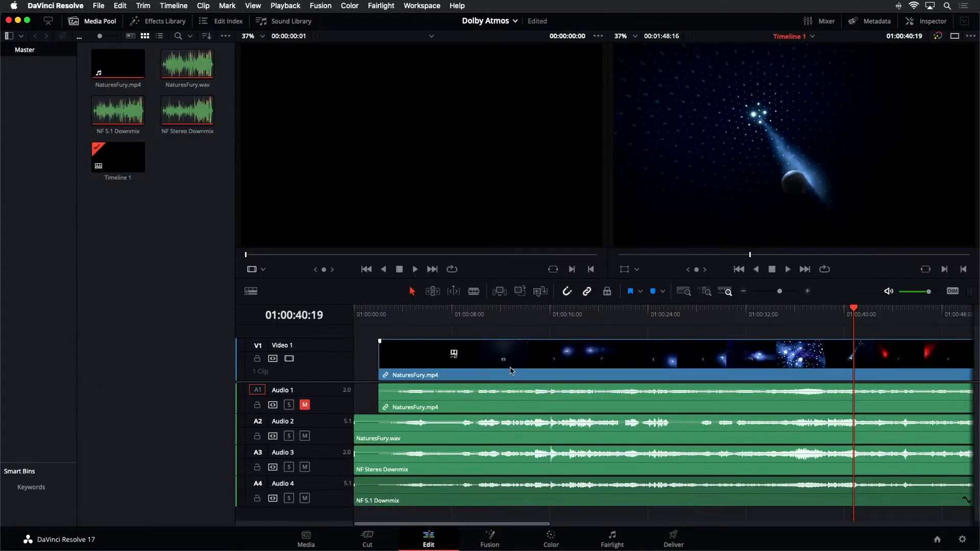
left_click(531, 313)
left_click_drag(531, 313, 538, 313)
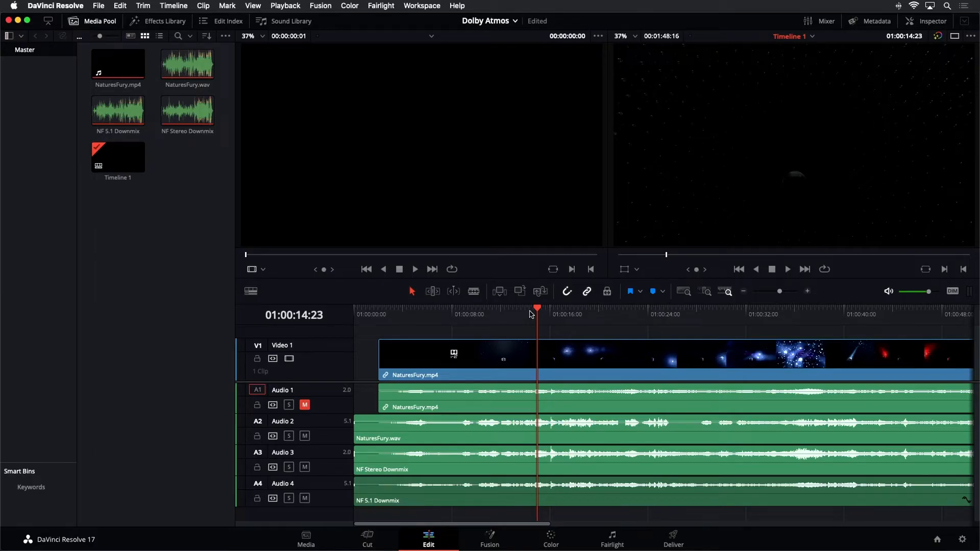
left_click(611, 542)
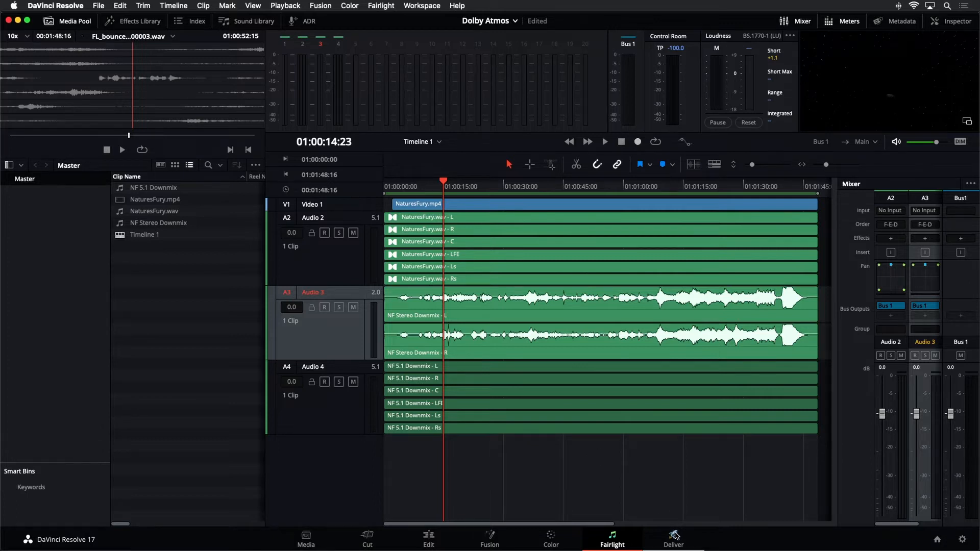
Go to the Deliver page and choose the Audio Only render preset.
left_click(675, 536)
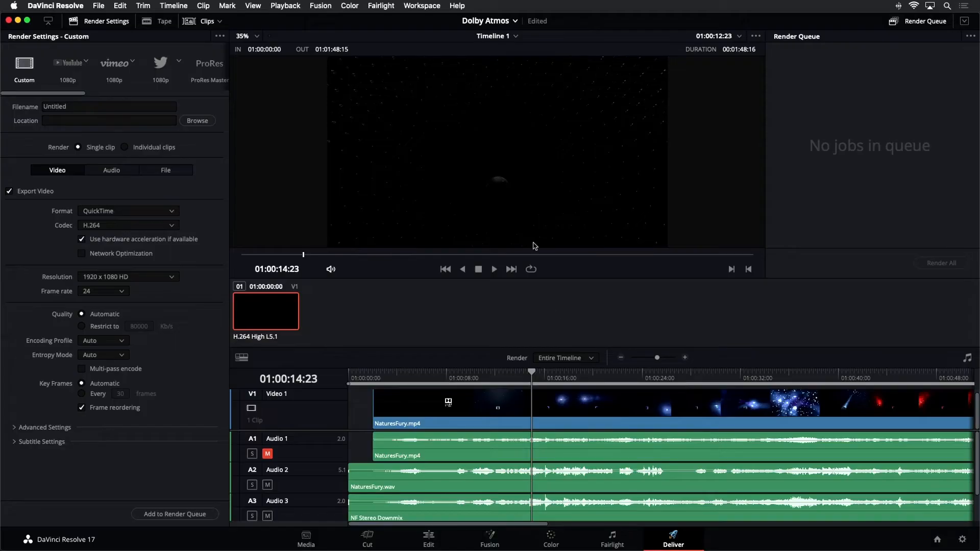
left_click_drag(64, 93, 148, 96)
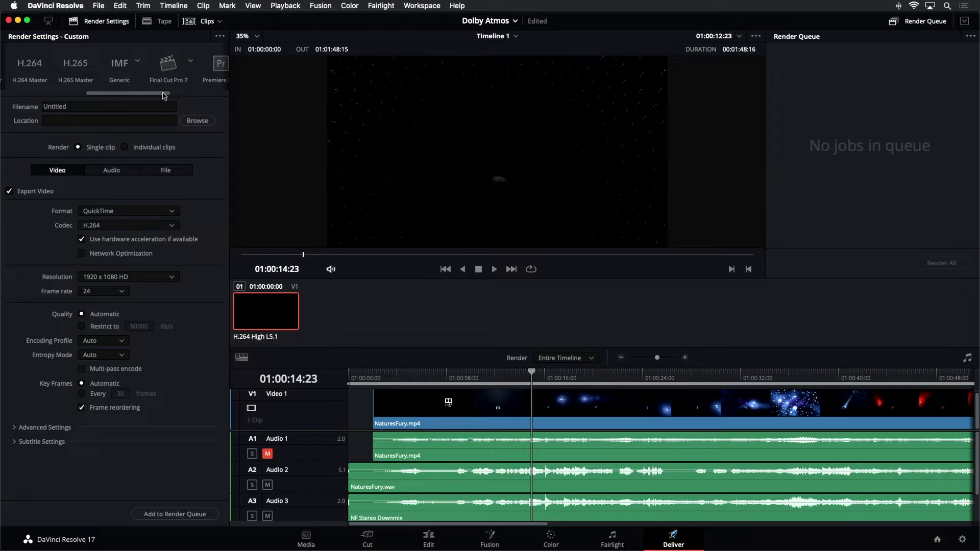
scroll(145, 95, "right", 1)
left_click_drag(144, 95, 206, 93)
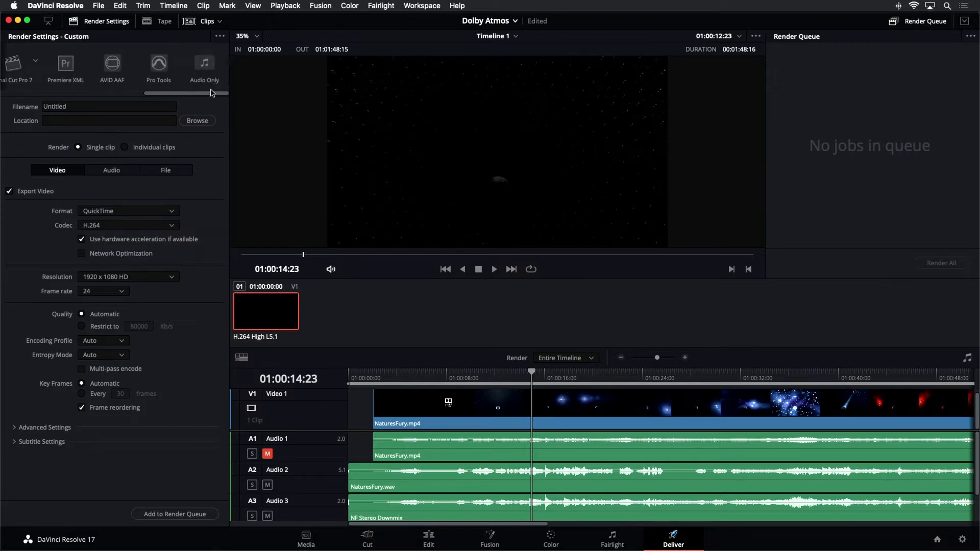
left_click(206, 65)
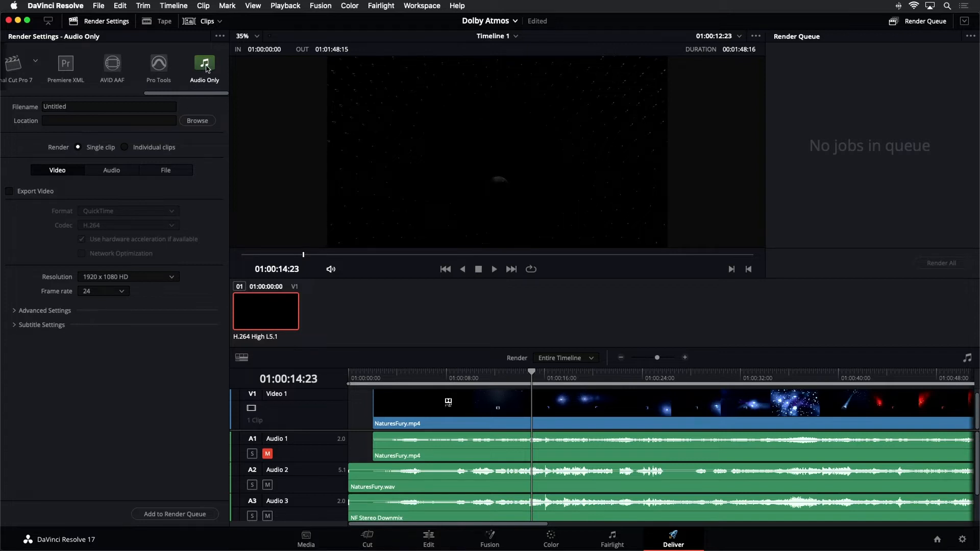
Set the audio export to Wave format with the ADM BWF codec and timeline track number 4 as the output.
left_click(115, 173)
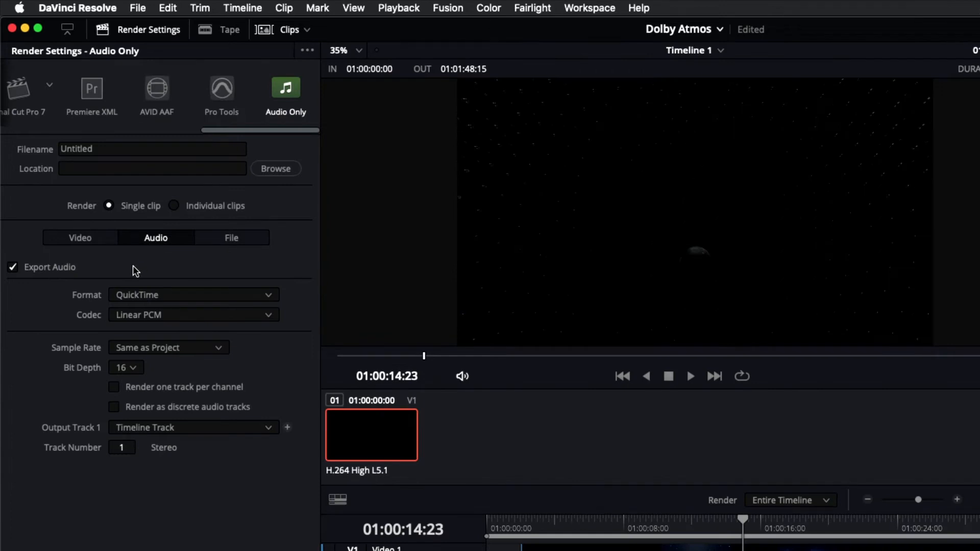
left_click(224, 300)
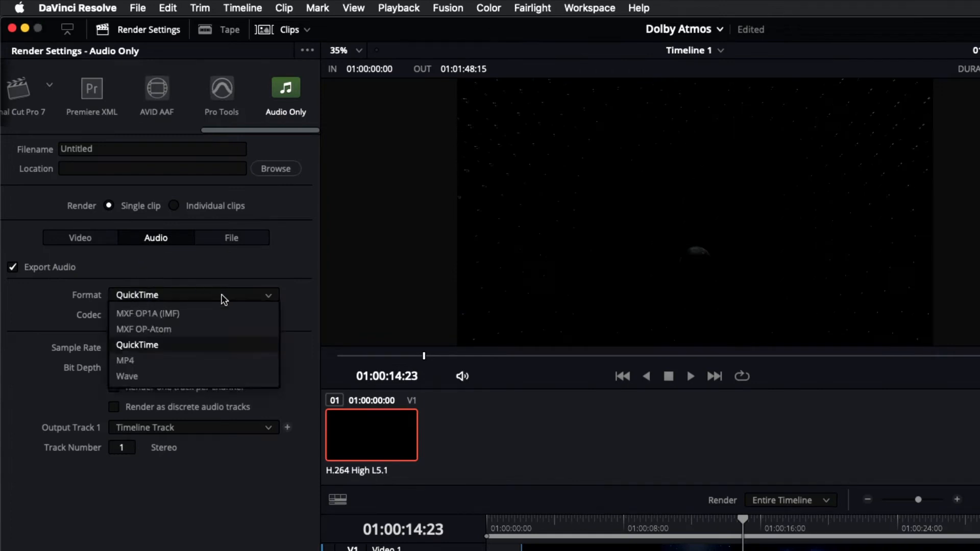
left_click(220, 376)
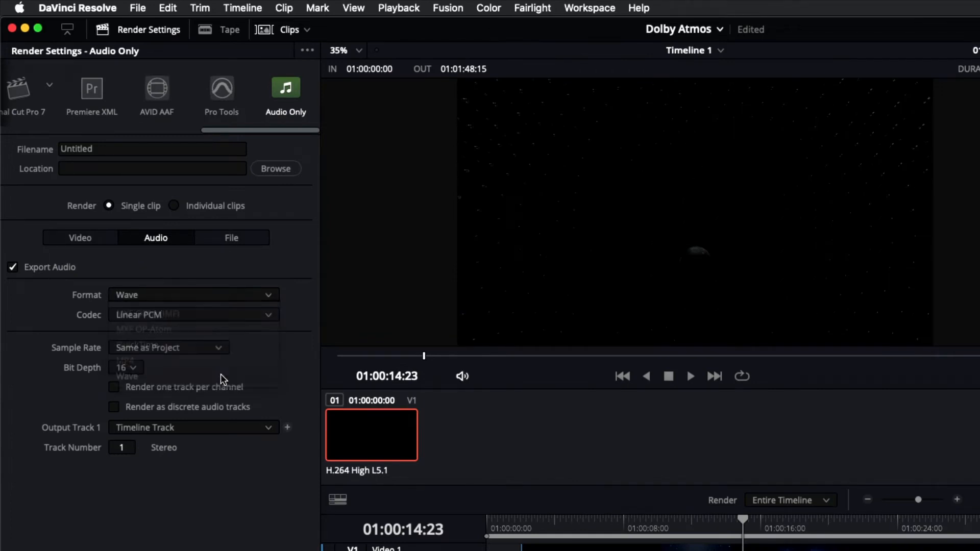
left_click(191, 319)
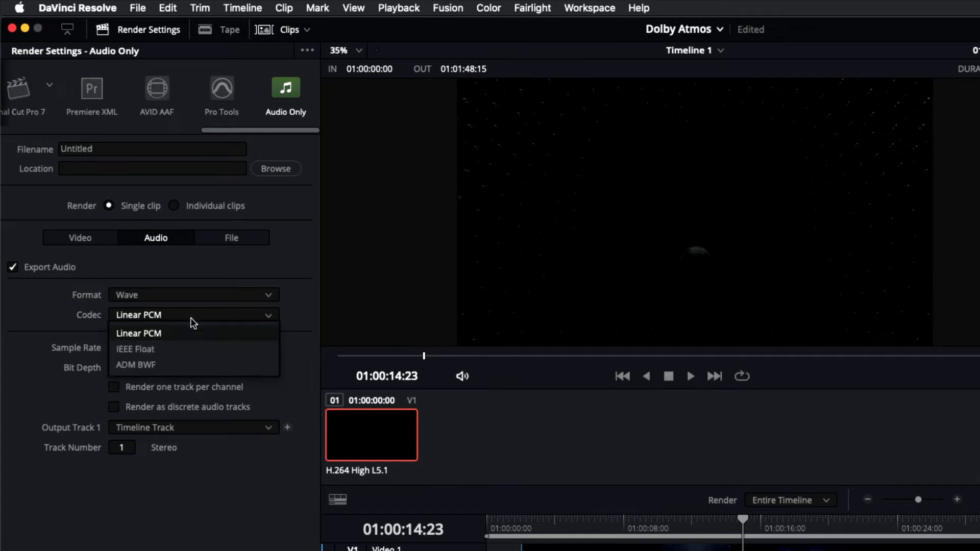
left_click(163, 375)
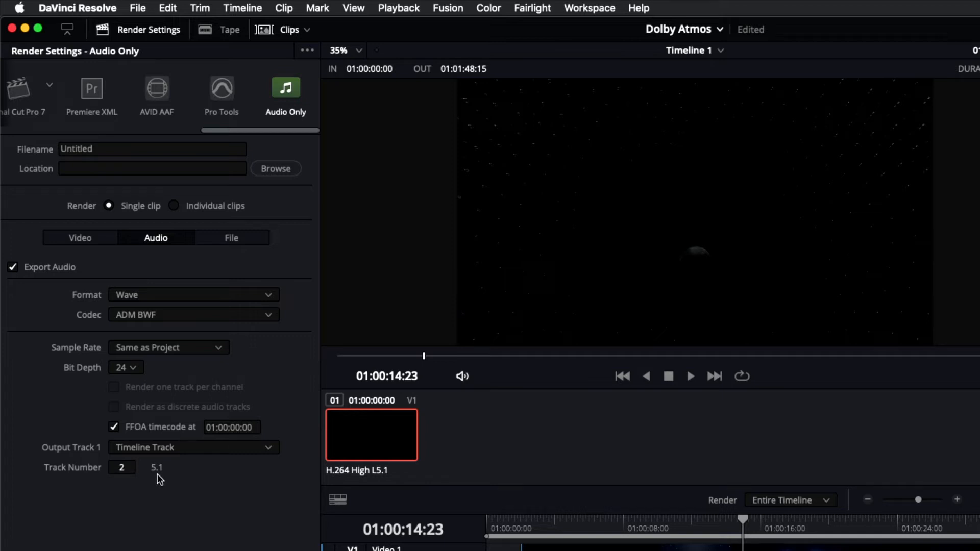
left_click(140, 467)
left_click(140, 467)
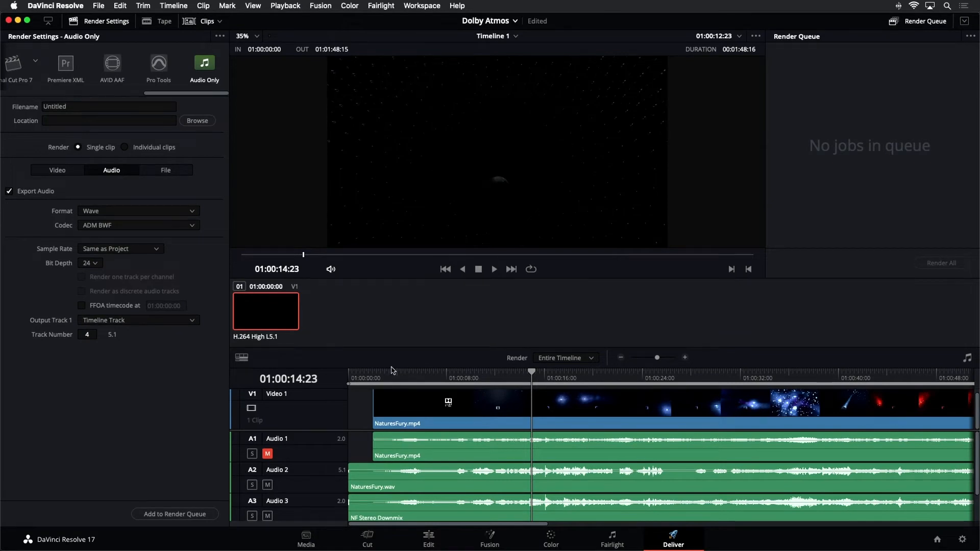
Return to the Fairlight page and change the Audio 2 track type to Dolby Atmos 7.1.4.
left_click(608, 542)
left_click(355, 281)
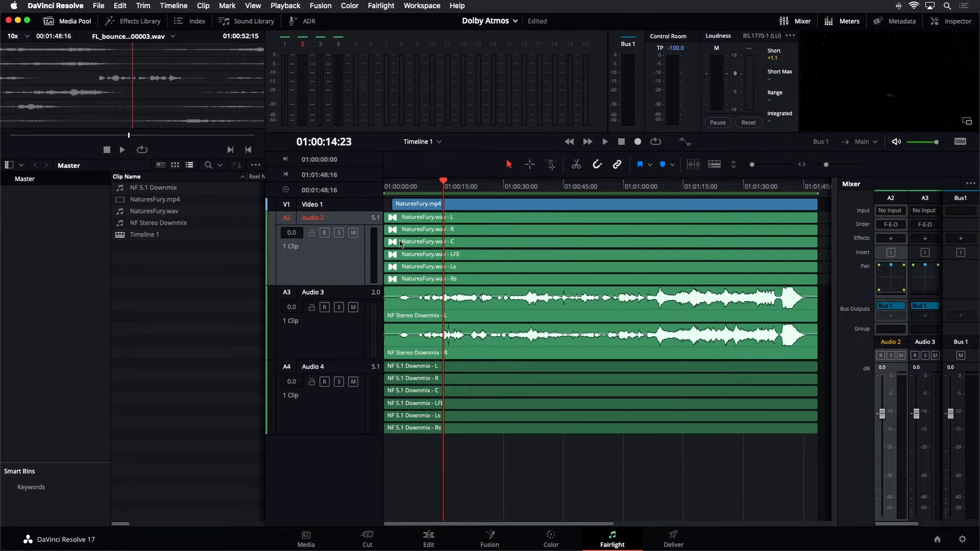
right_click(371, 248)
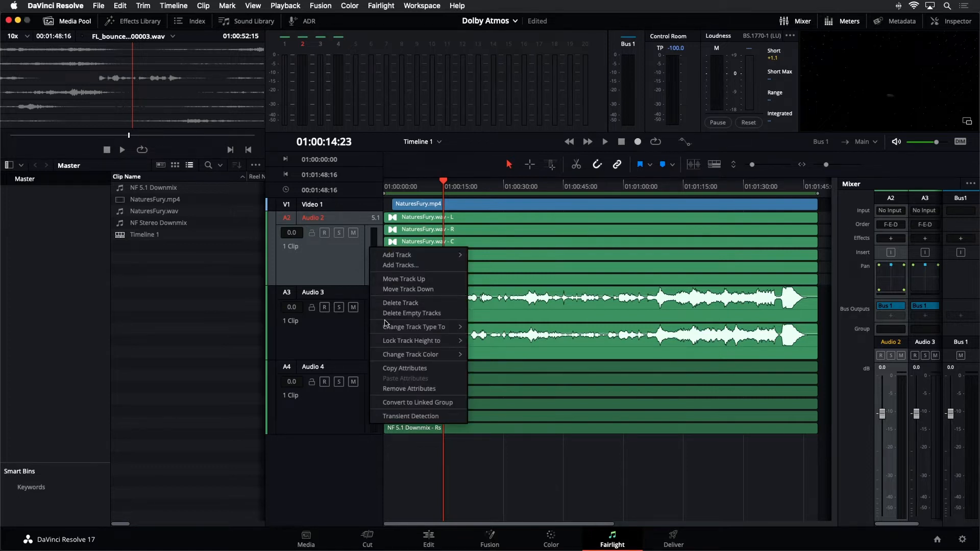
mouse_move(388, 328)
mouse_move(528, 377)
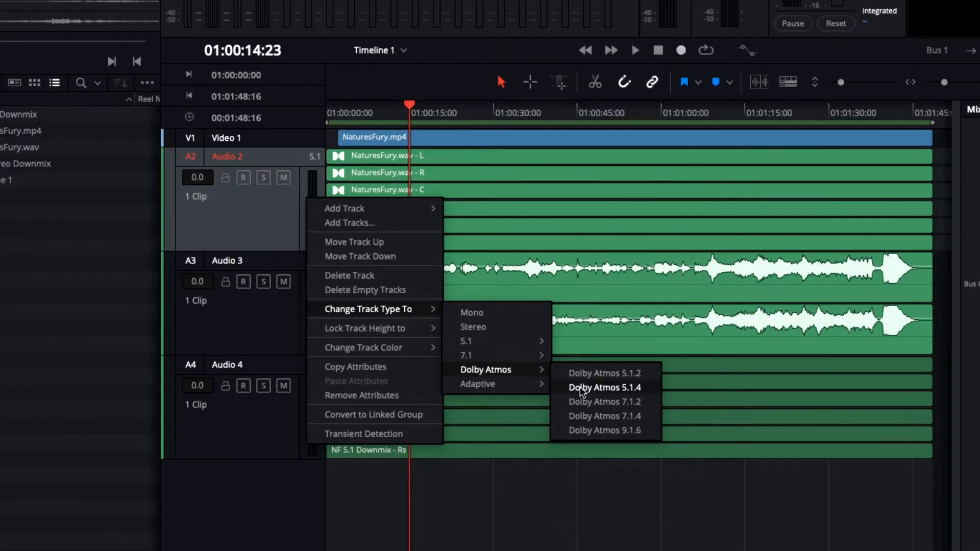
left_click(617, 417)
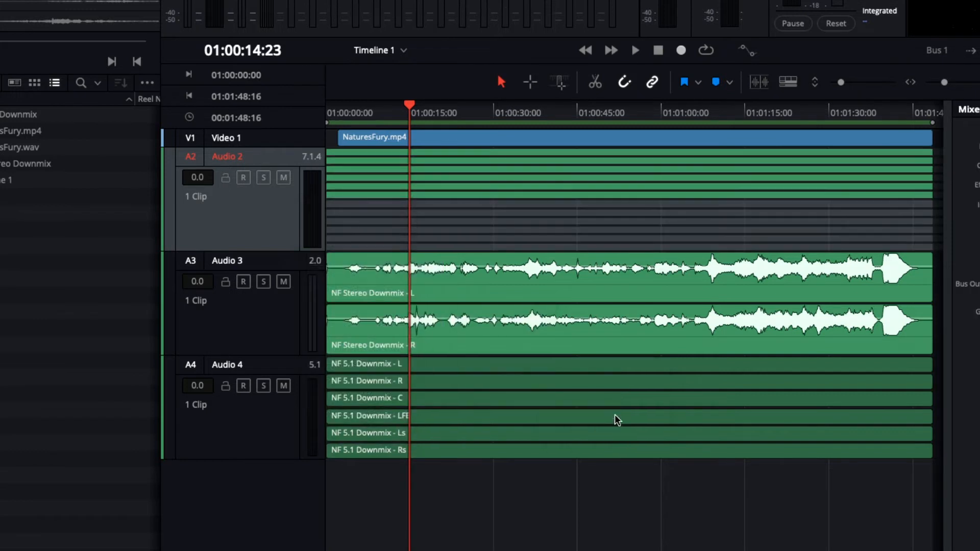
Set the audio format of the Audio 2 clip to Dolby Atmos 7.1.4 in its clip attributes.
left_click(259, 230)
left_click(491, 170)
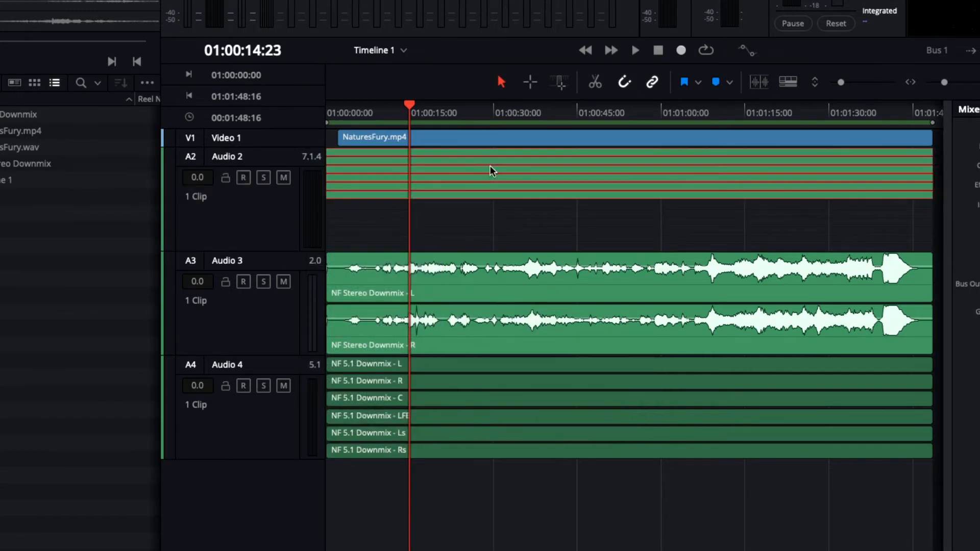
right_click(490, 167)
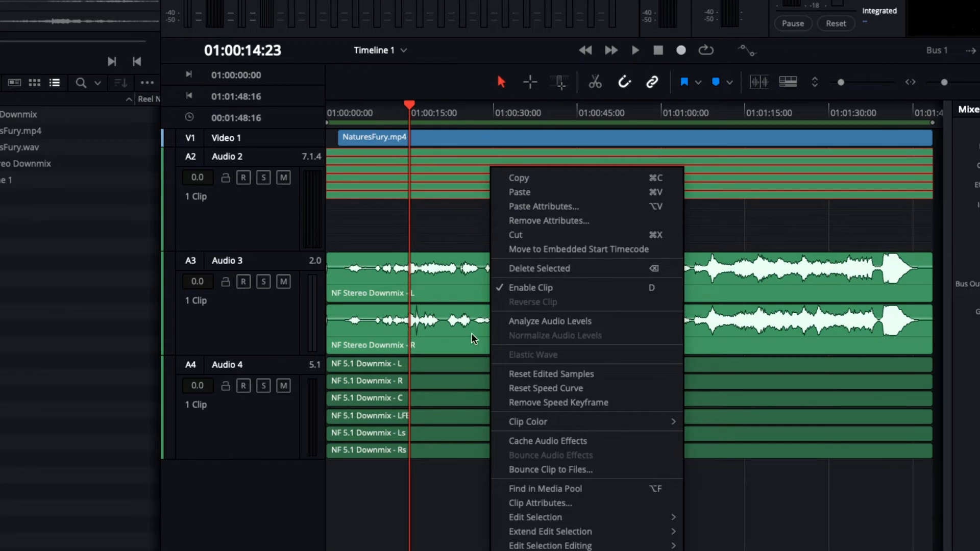
left_click(536, 503)
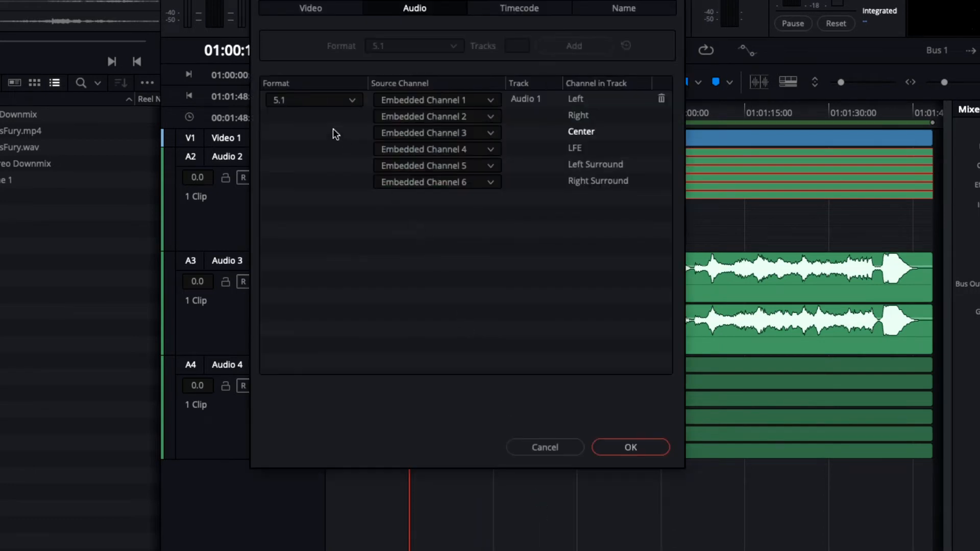
left_click(323, 97)
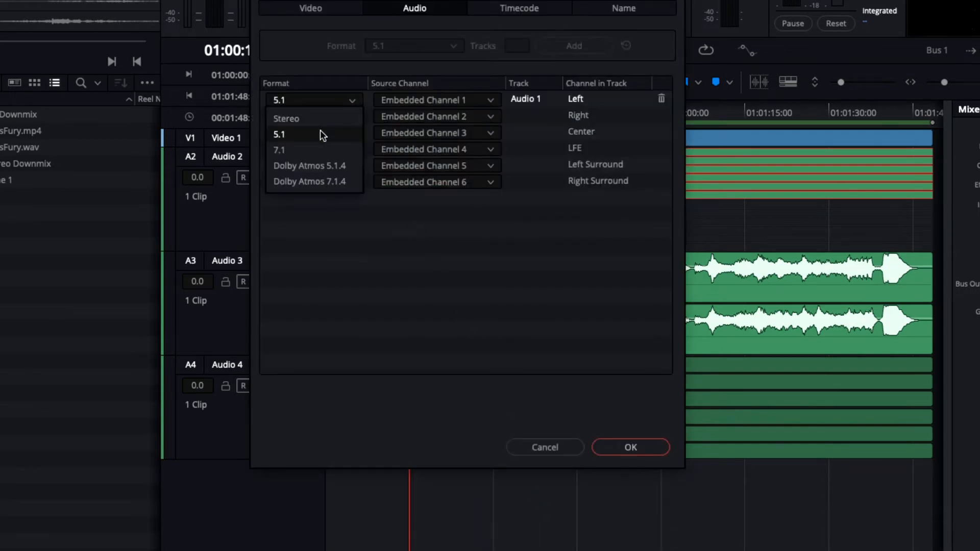
left_click(335, 183)
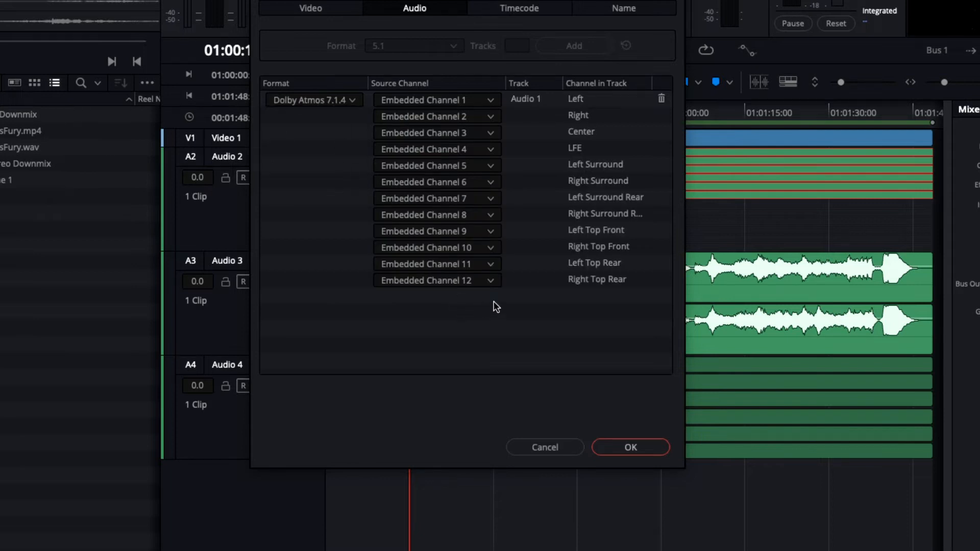
left_click(639, 447)
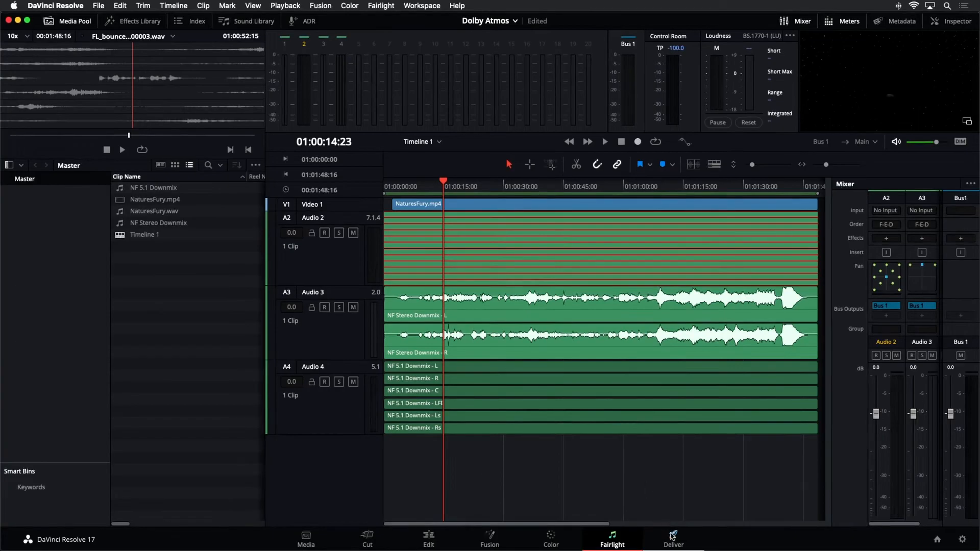
Return to the Deliver page, set the output timeline track number to 2 and enable FFOA timecode at 01:00:00:00.
left_click(673, 536)
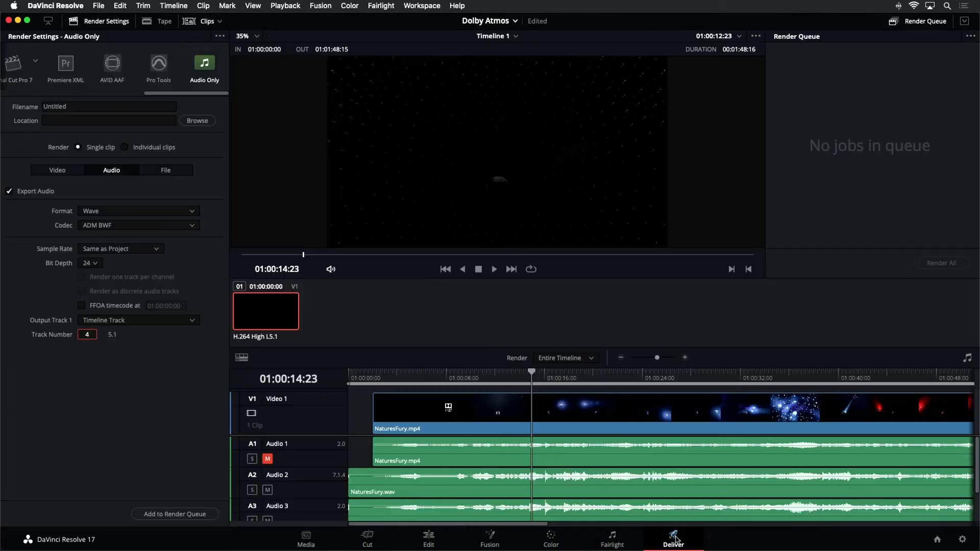
left_click(123, 371)
left_click_drag(87, 334, 82, 335)
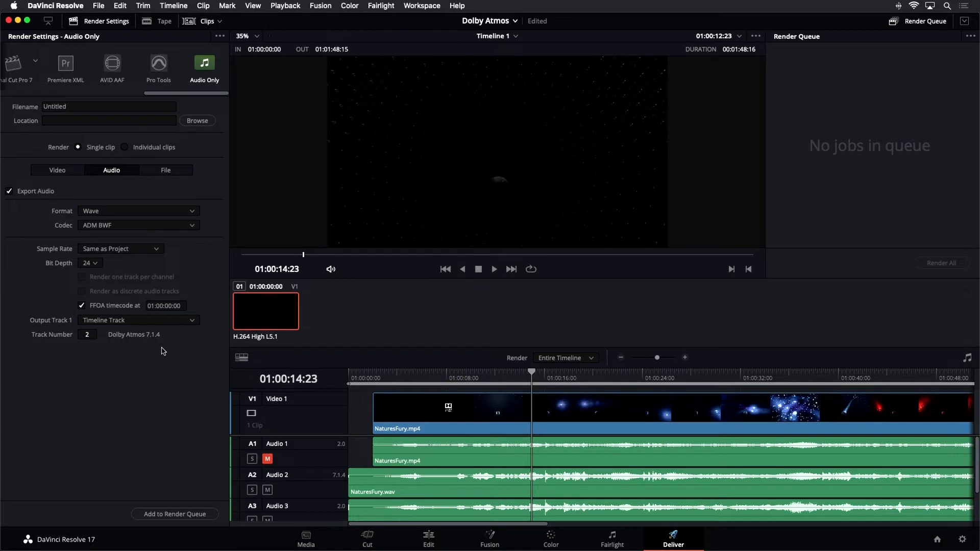
left_click(206, 511)
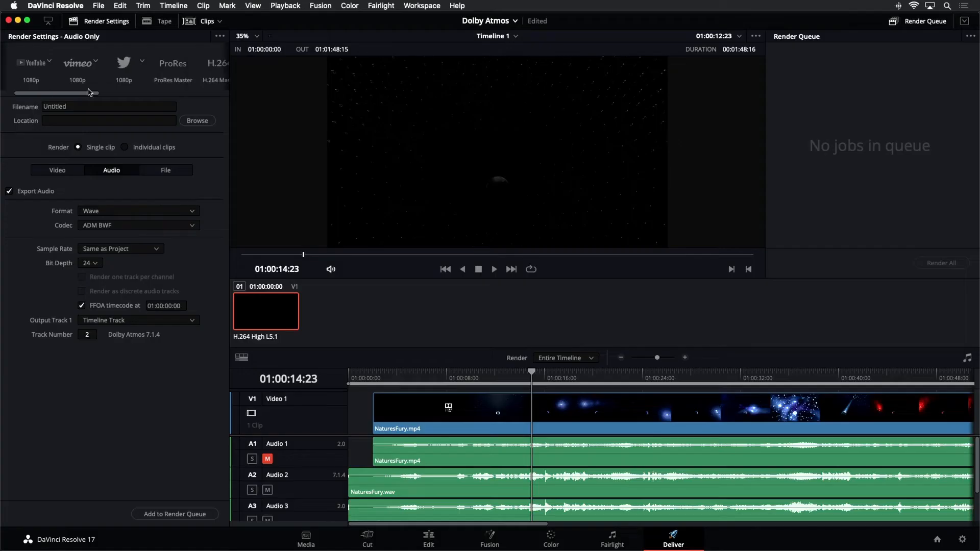
Choose the IMF render preset in its Netflix version and show its video settings.
left_click_drag(88, 92, 157, 86)
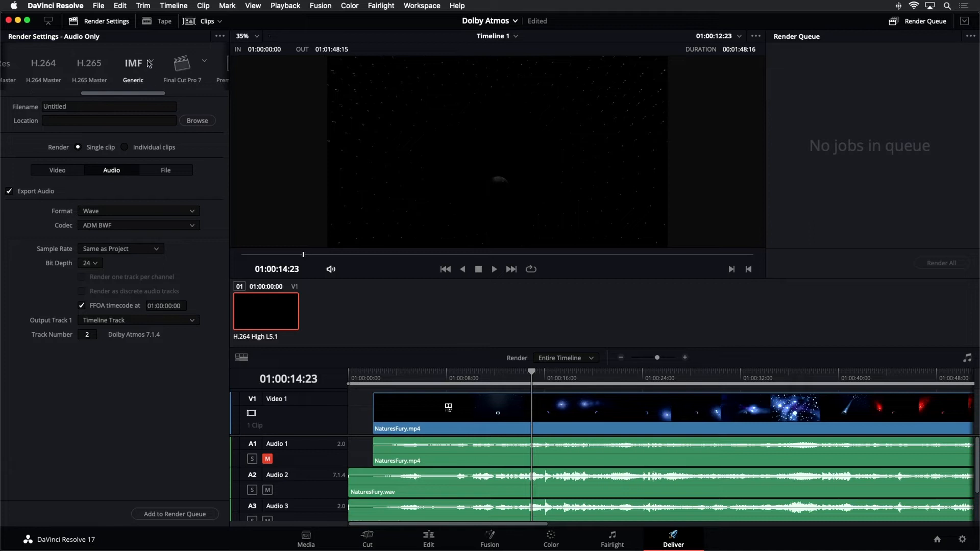
left_click(150, 64)
left_click(151, 64)
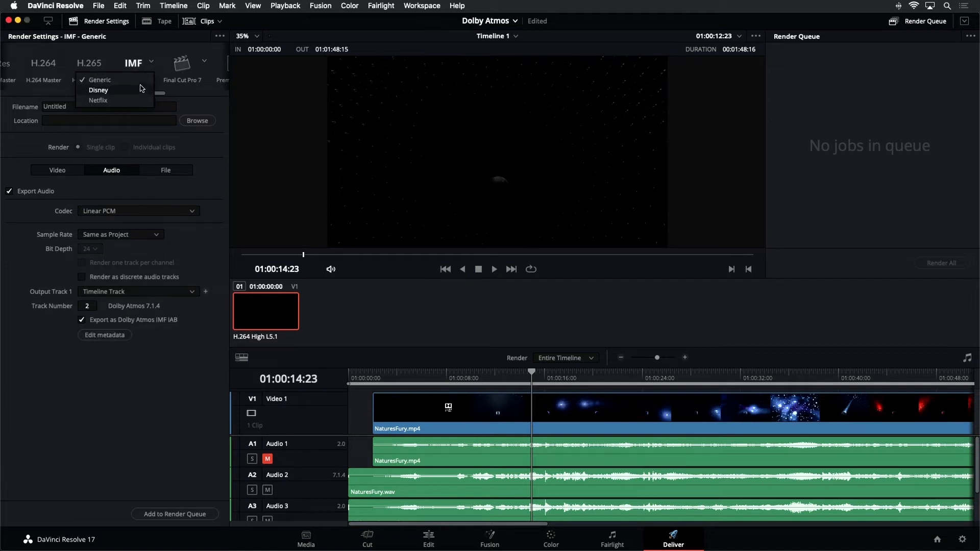
left_click(139, 101)
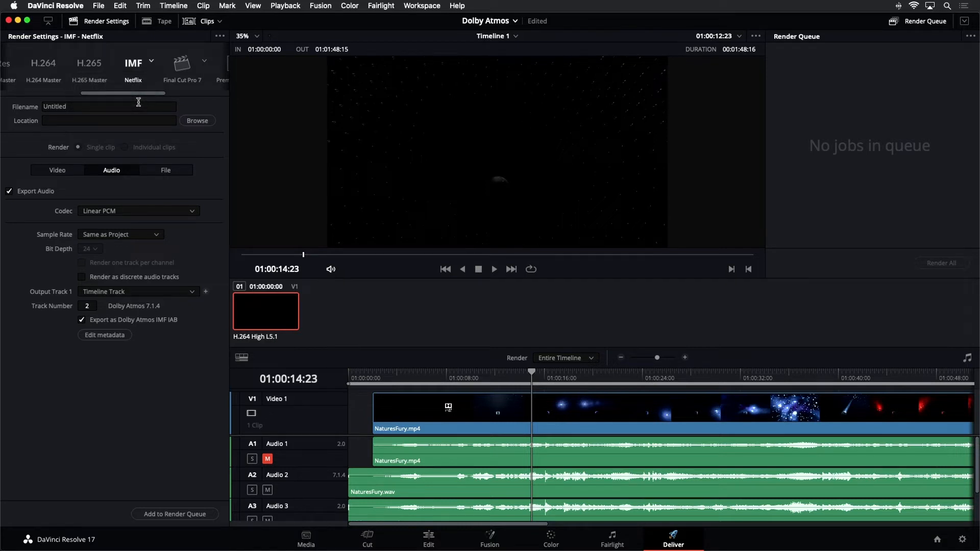
left_click(56, 172)
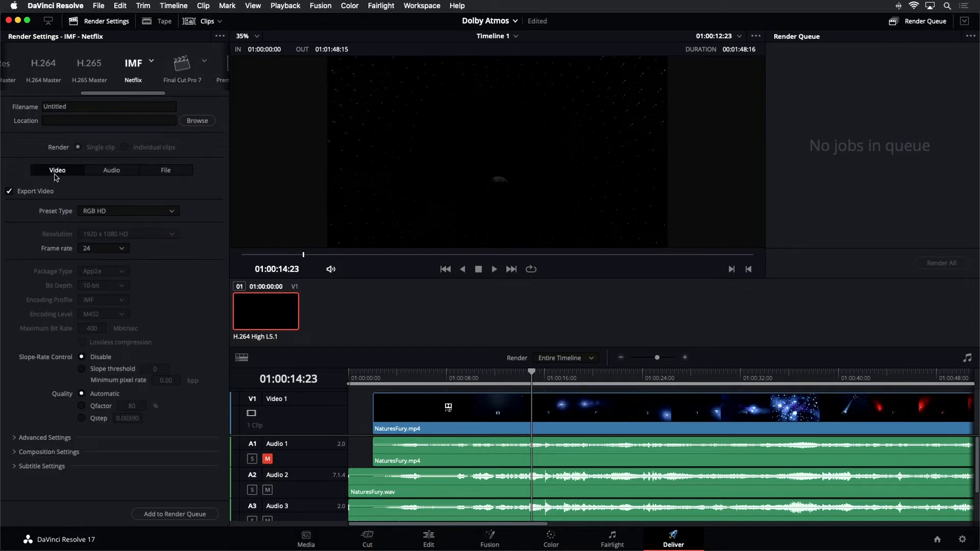
In the IMF audio settings, set the timeline track number to 2 for Dolby Atmos IMF IAB export and show the Output Track 1 options.
left_click(109, 174)
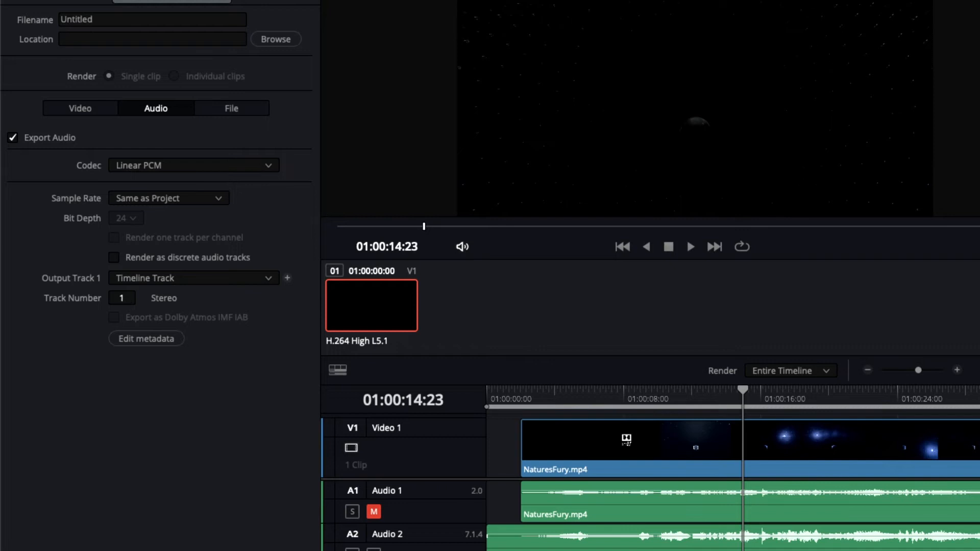
left_click_drag(121, 299, 127, 298)
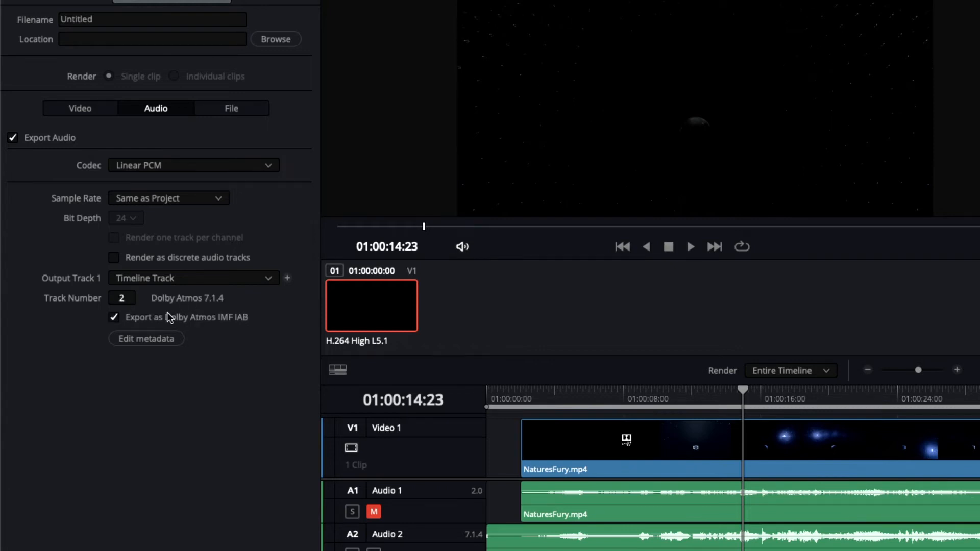
left_click_drag(125, 300, 140, 296)
left_click(270, 279)
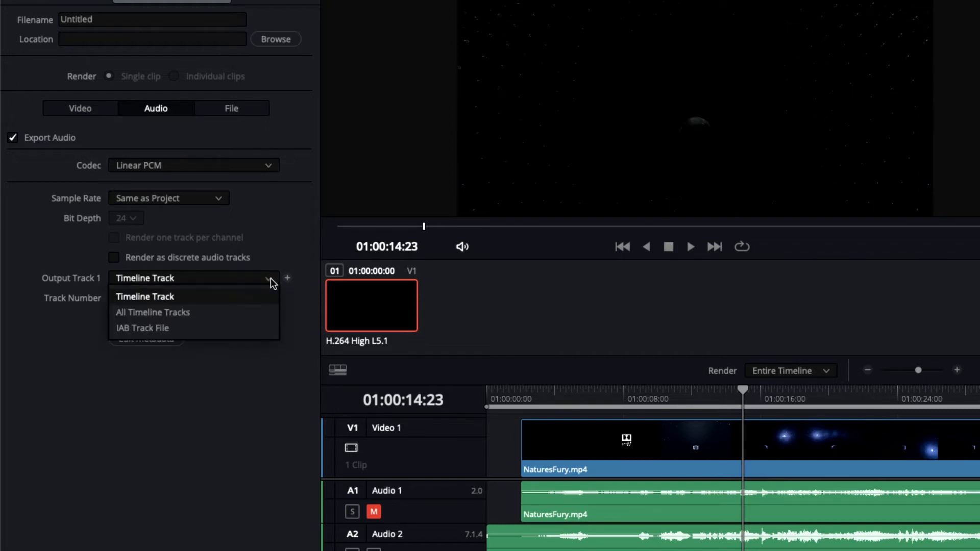
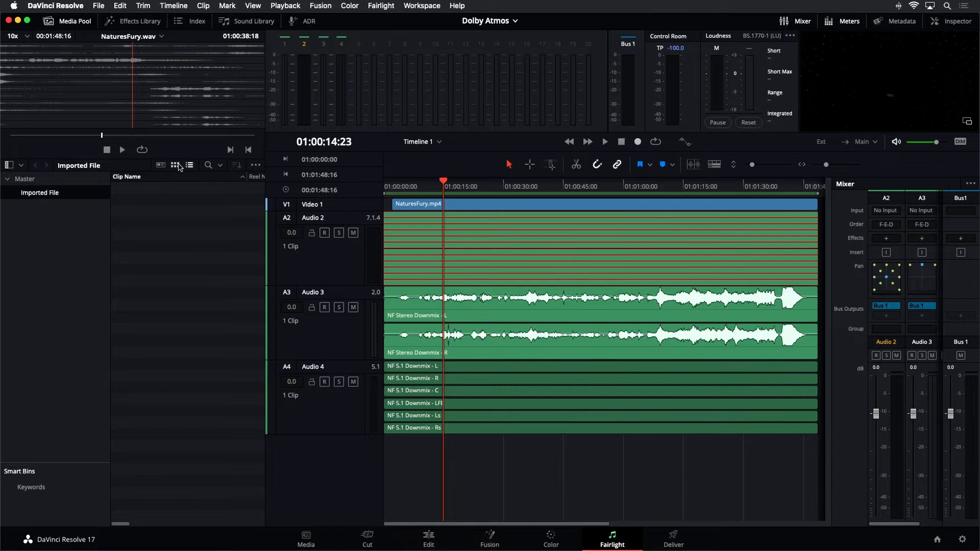
Show the Imported File bin as thumbnails and import the immersive master file NaturesFury.wav from the Desktop's Dolby Atmos folder.
left_click(175, 165)
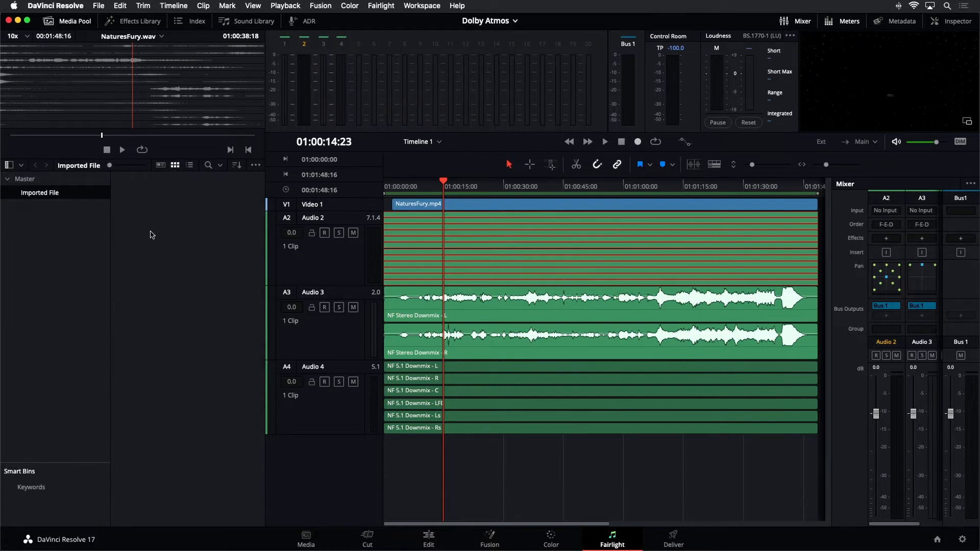
right_click(133, 206)
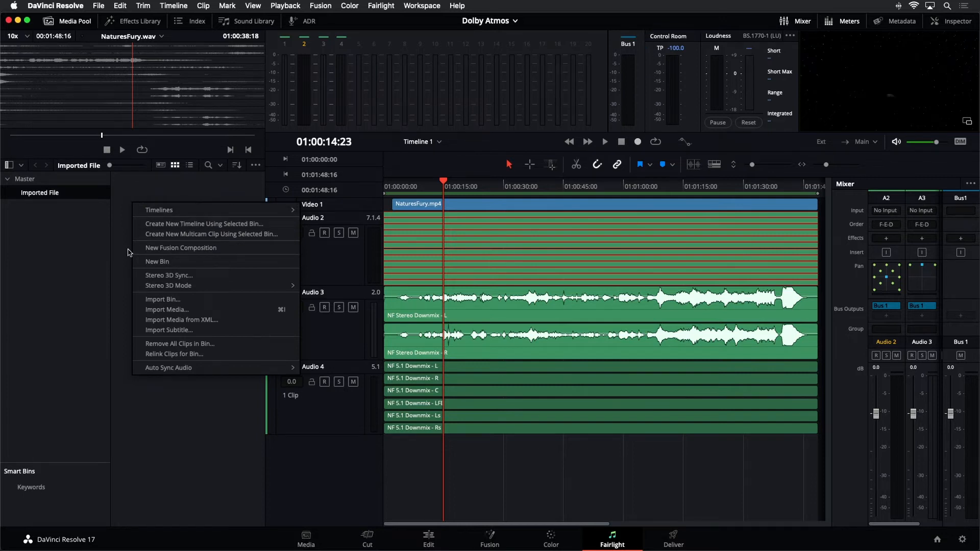
left_click(387, 6)
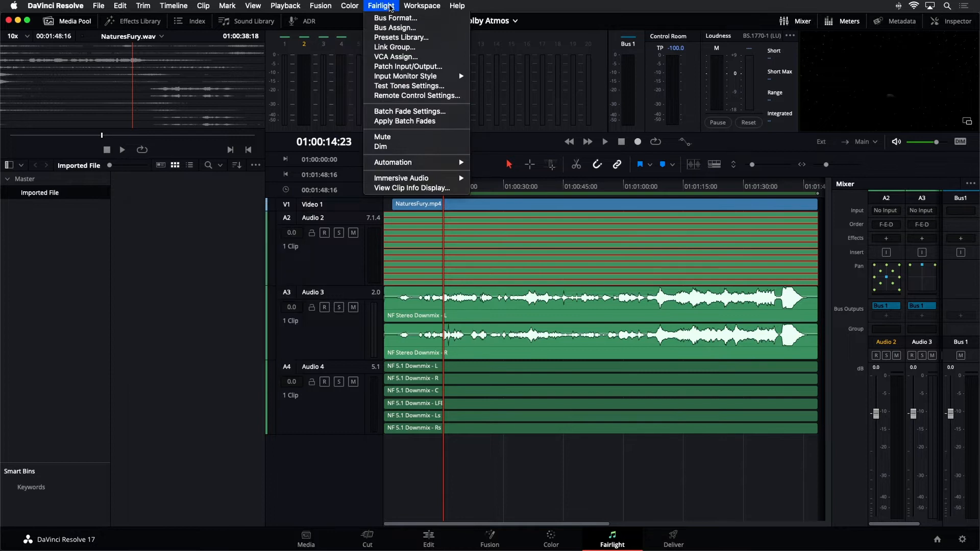
mouse_move(412, 179)
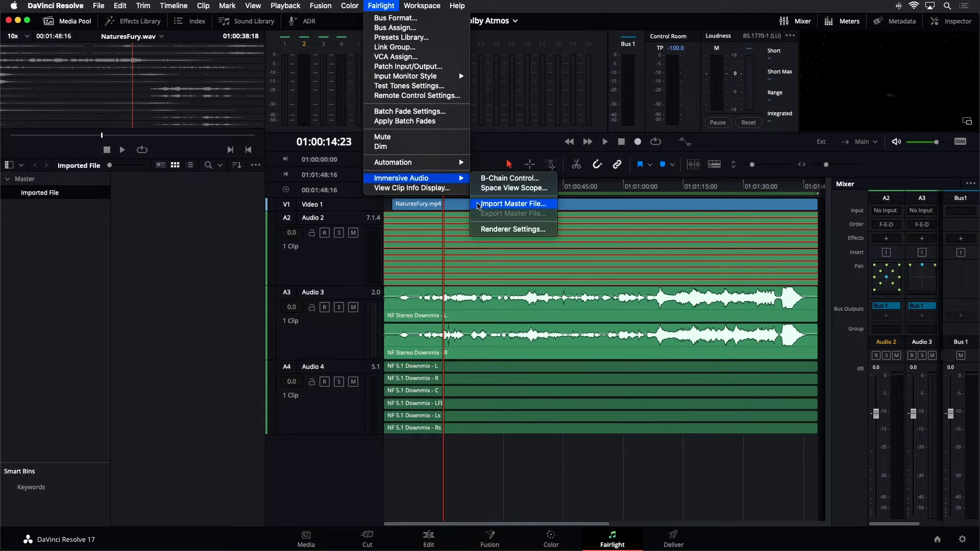
left_click(479, 204)
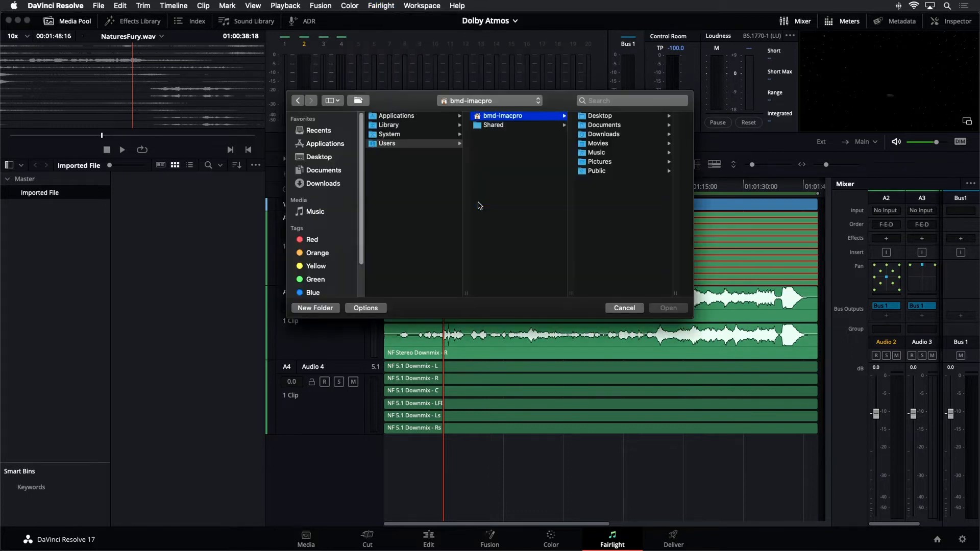
left_click(321, 157)
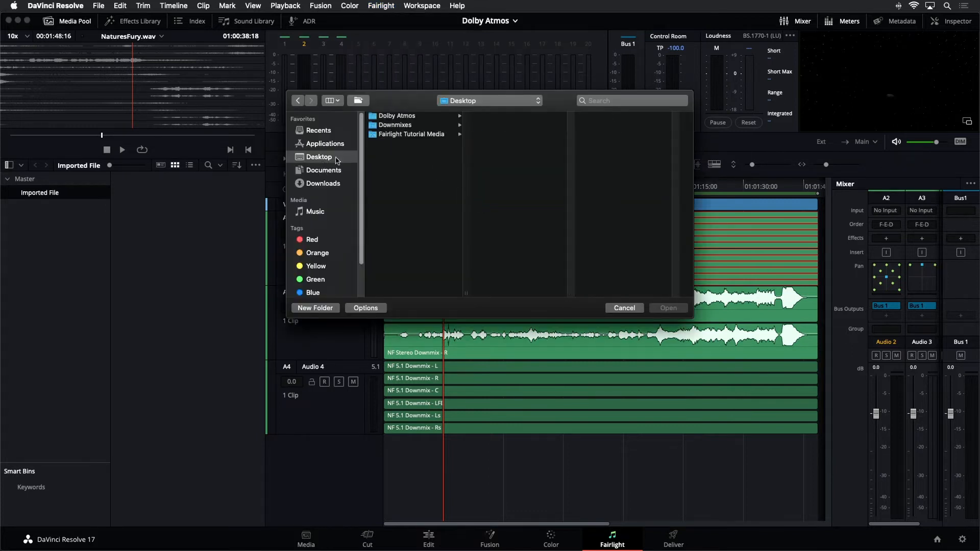
left_click(389, 117)
left_click(487, 127)
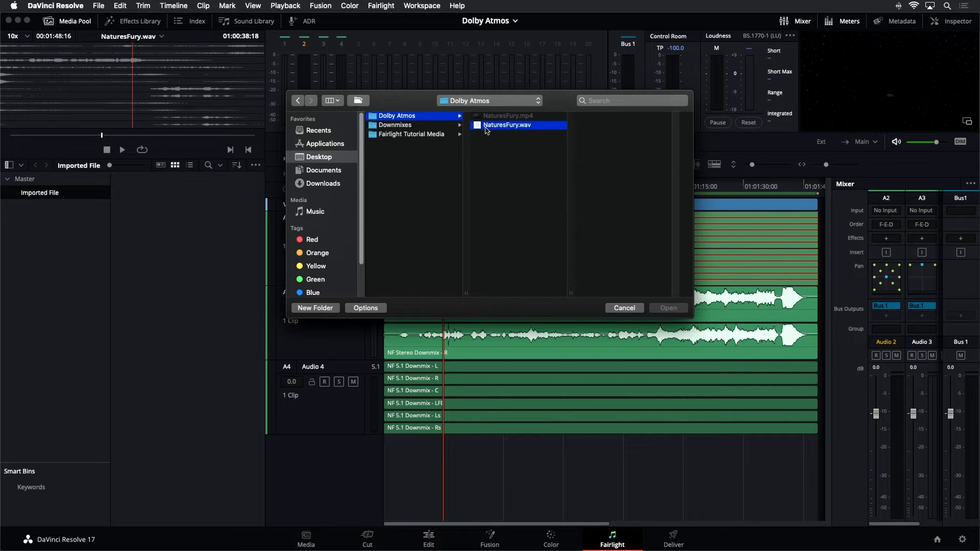
scroll(617, 248, "down", 1)
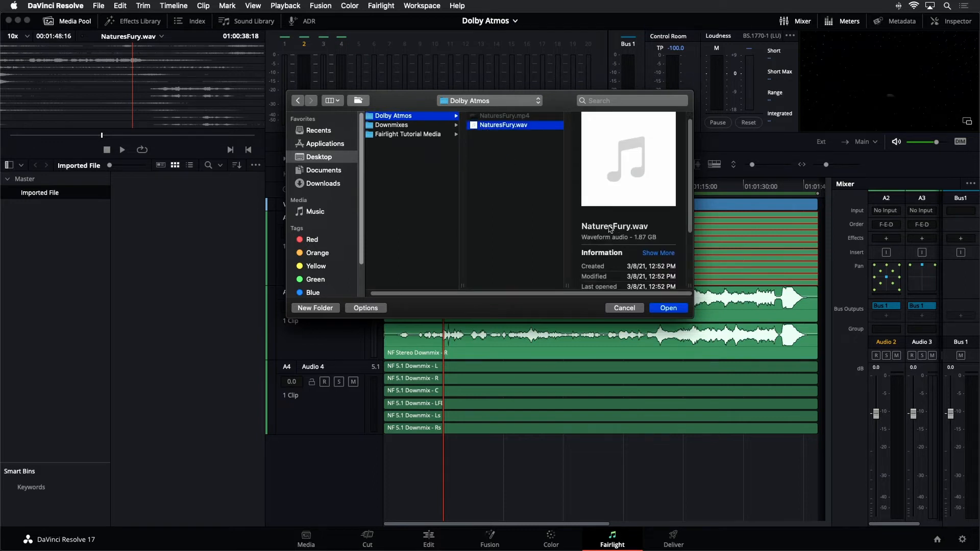
left_click(661, 309)
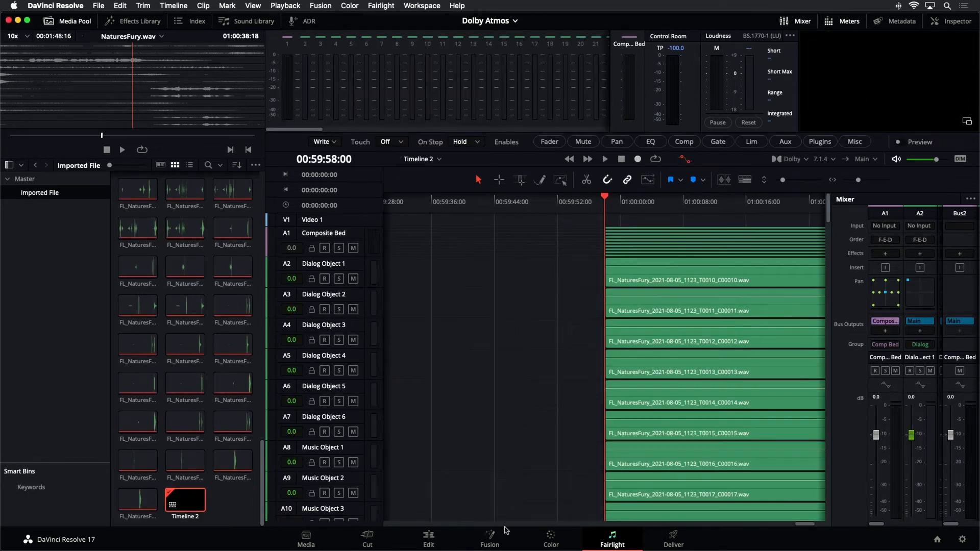
Examine the bed and object tracks of the imported Timeline 2 and the full length of their clips.
left_click_drag(807, 524, 813, 527)
scroll(480, 272, "down", 20)
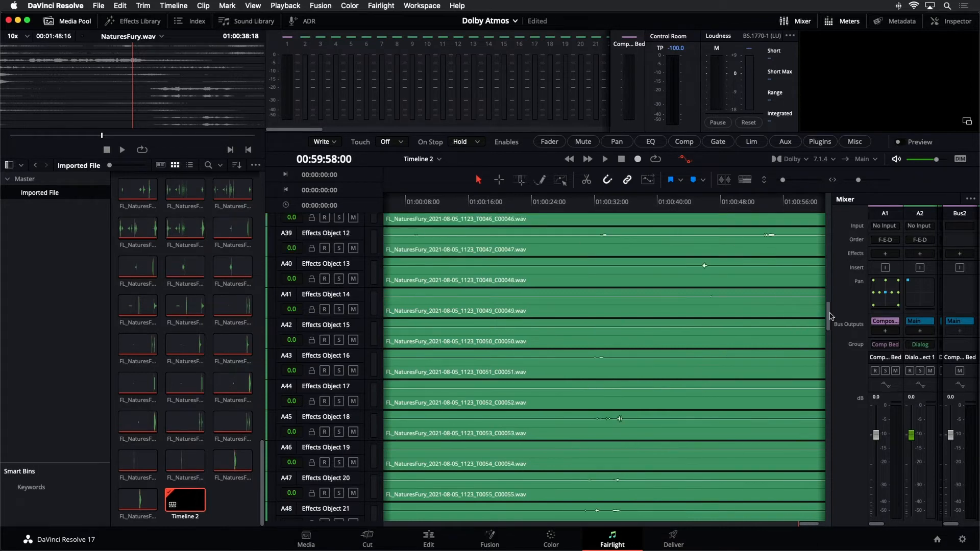
left_click_drag(829, 317, 829, 505)
left_click_drag(862, 536, 840, 162)
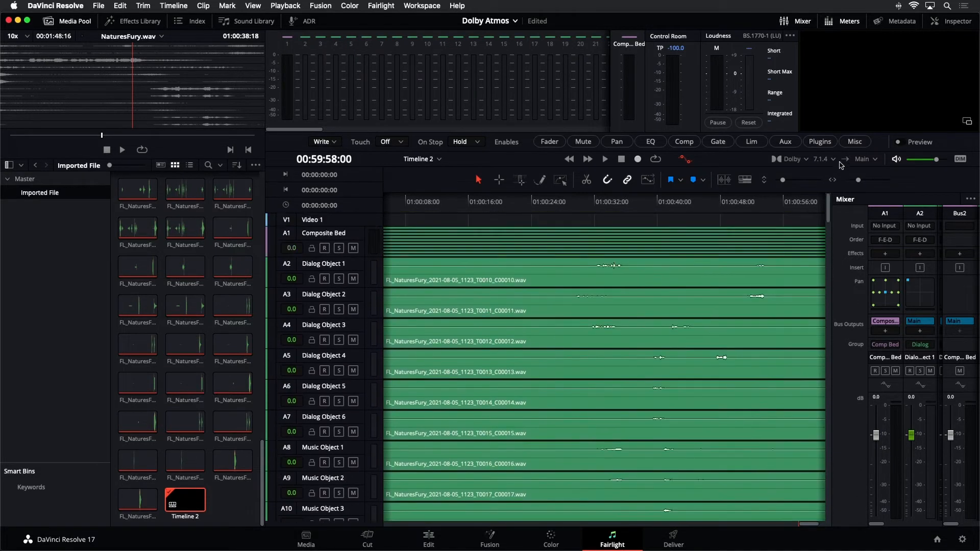
key("shift+z")
key("super+equal")
key("super+equal")
key("super+equal")
key("super+equal")
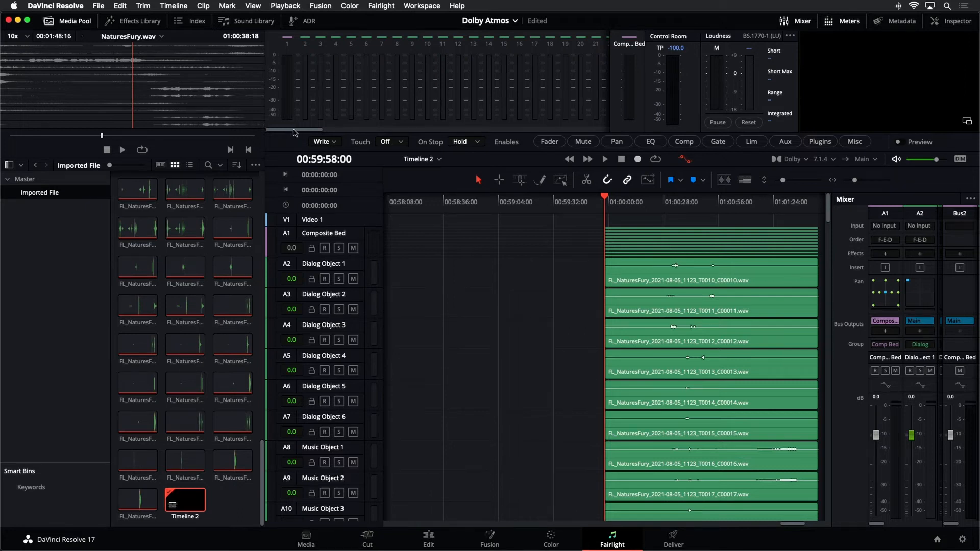
Display the track meters in two rows and look through the imported clips in the Imported File bin.
left_click_drag(293, 133, 272, 123)
double_click(437, 81)
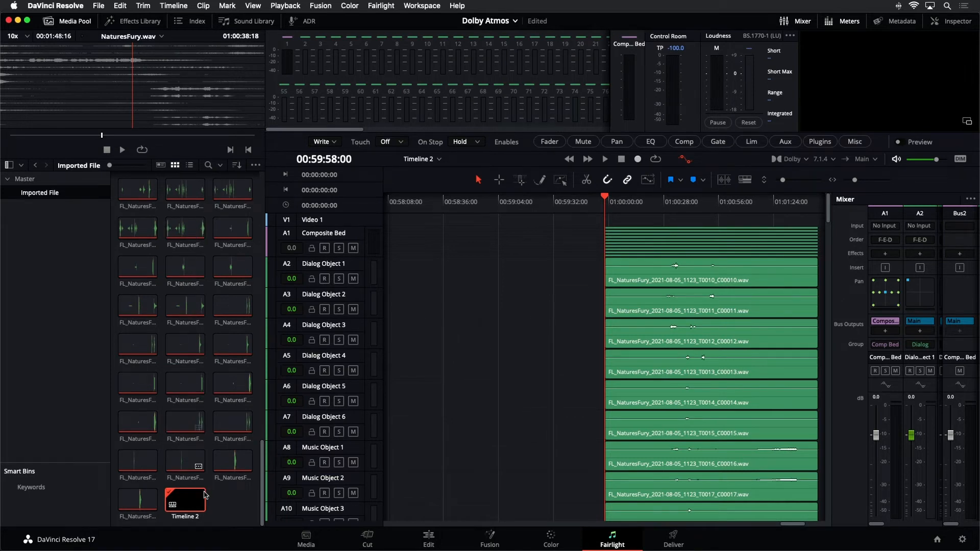
scroll(176, 245, "up", 10)
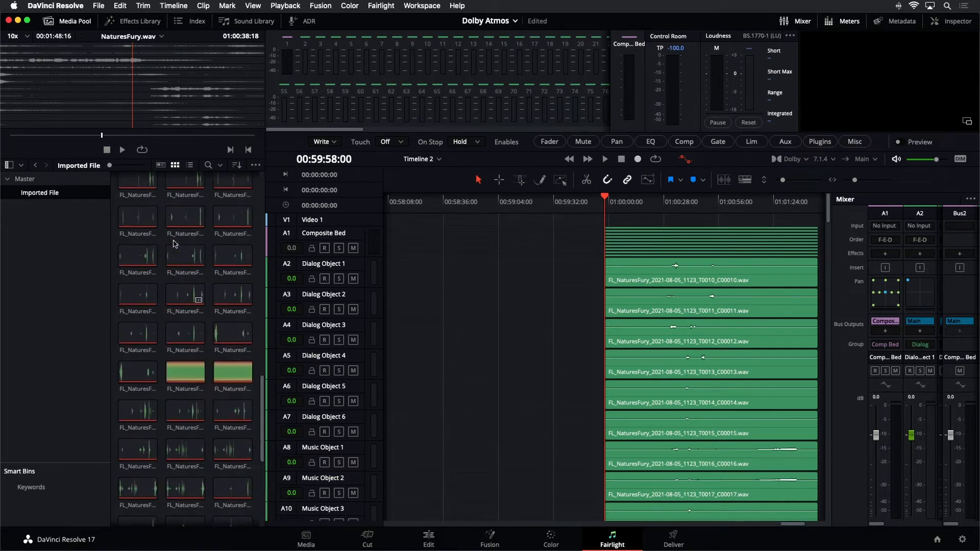
scroll(174, 244, "up", 5)
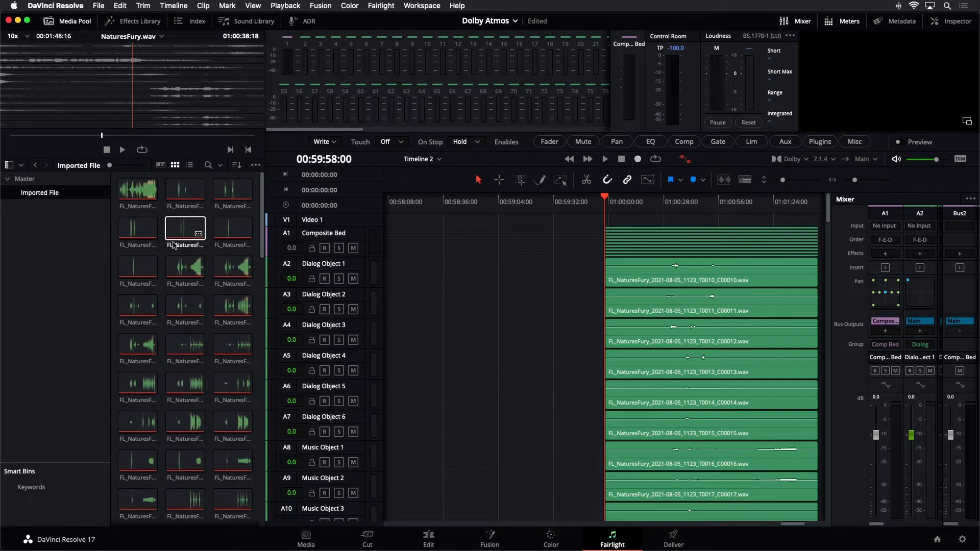
scroll(173, 245, "down", 10)
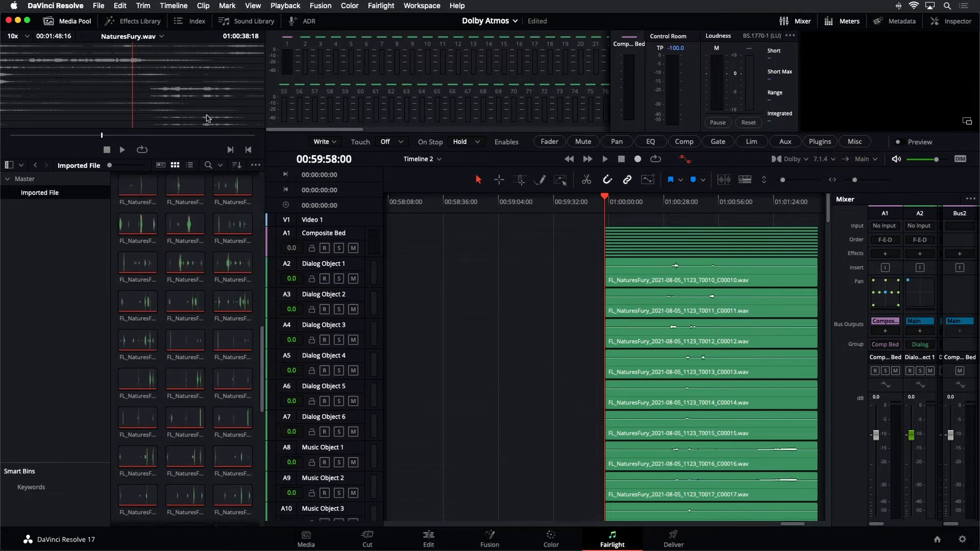
Hide the Media Pool and play Timeline 2 from 00:59:58:00.
left_click(50, 21)
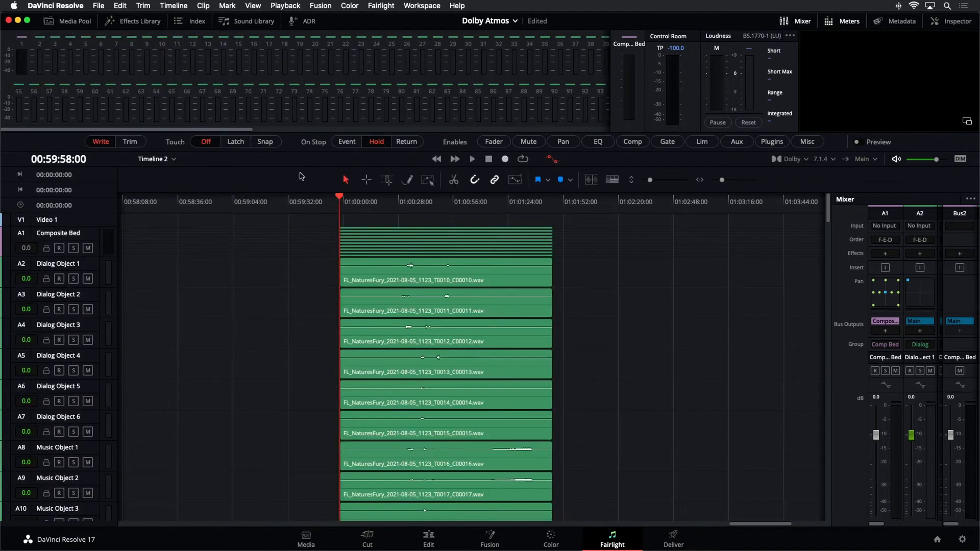
key("space")
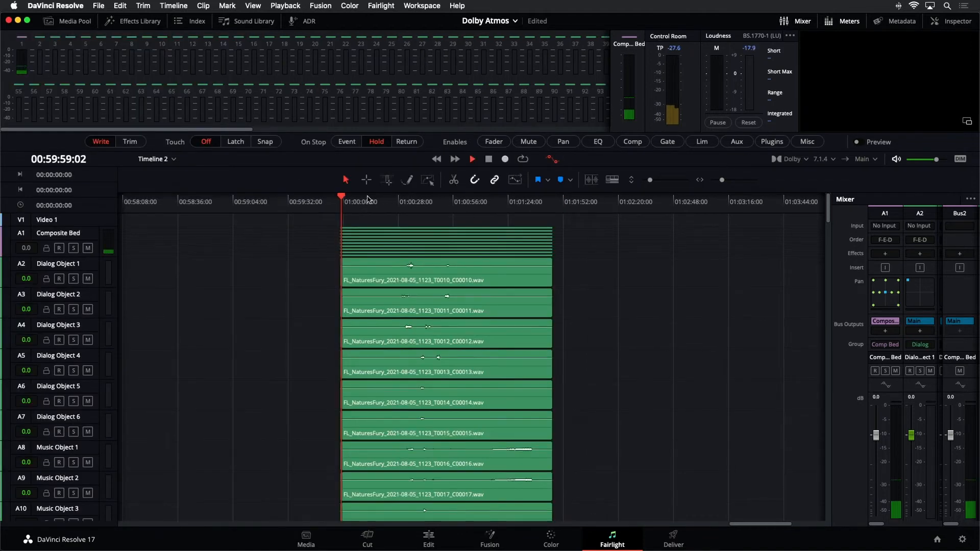
Play Timeline 2 from a point further along, and select the NaturesFury.mp4 video in the Master bin.
left_click(386, 203)
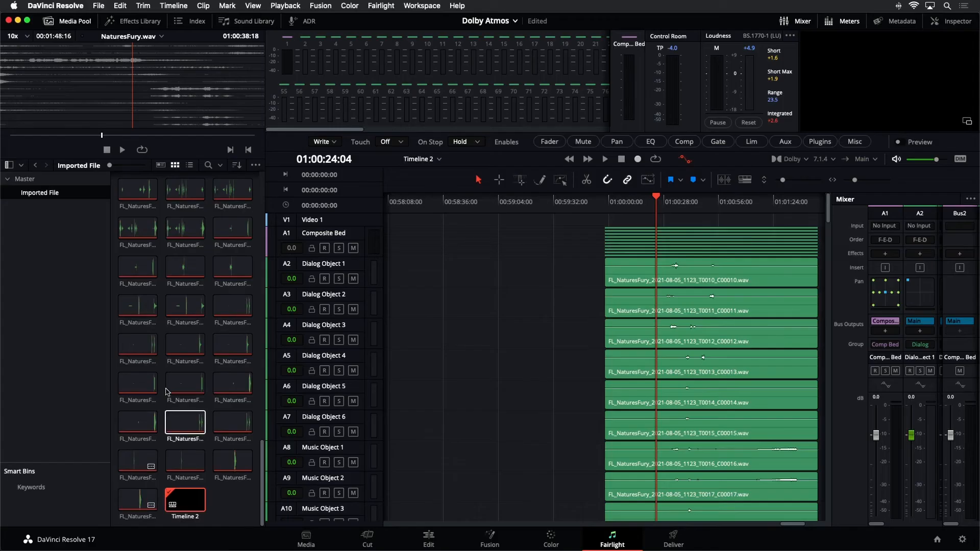
scroll(185, 327, "up", 1)
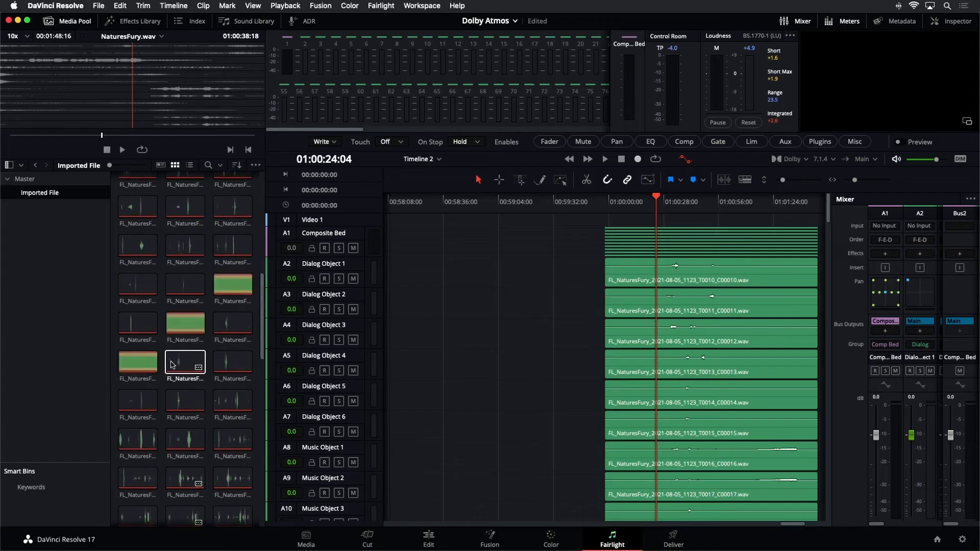
left_click(46, 180)
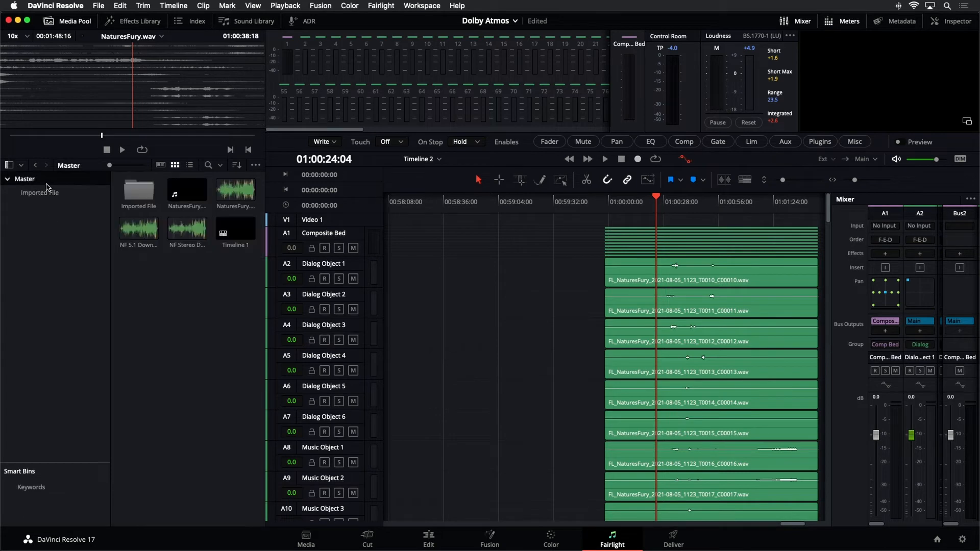
left_click(187, 191)
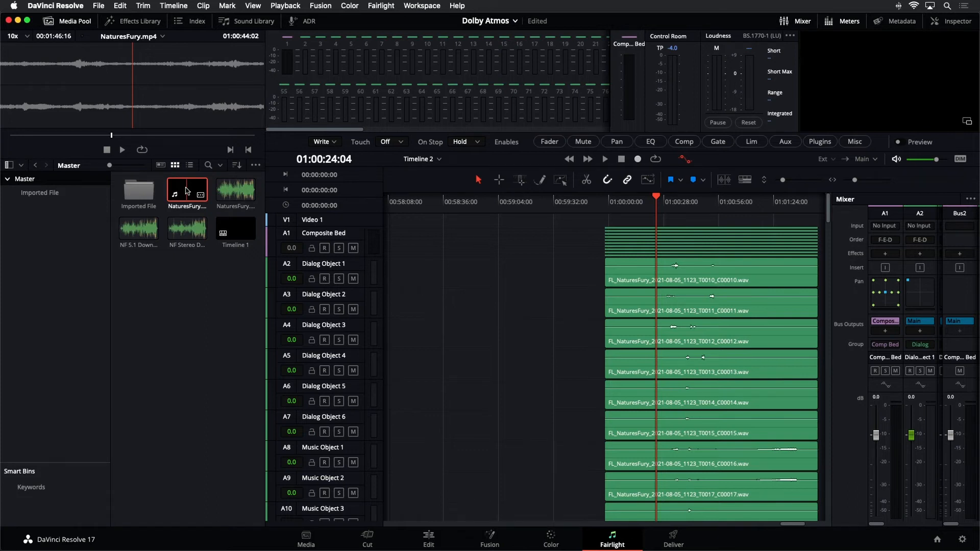
mouse_move(187, 191)
left_mouse_down()
mouse_move(459, 230)
mouse_move(183, 195)
left_mouse_up()
On the Edit page, place only the video of NaturesFury.mp4 on Video 1 at 01:00:00:00 and check its alignment at the timeline's end.
left_click(427, 541)
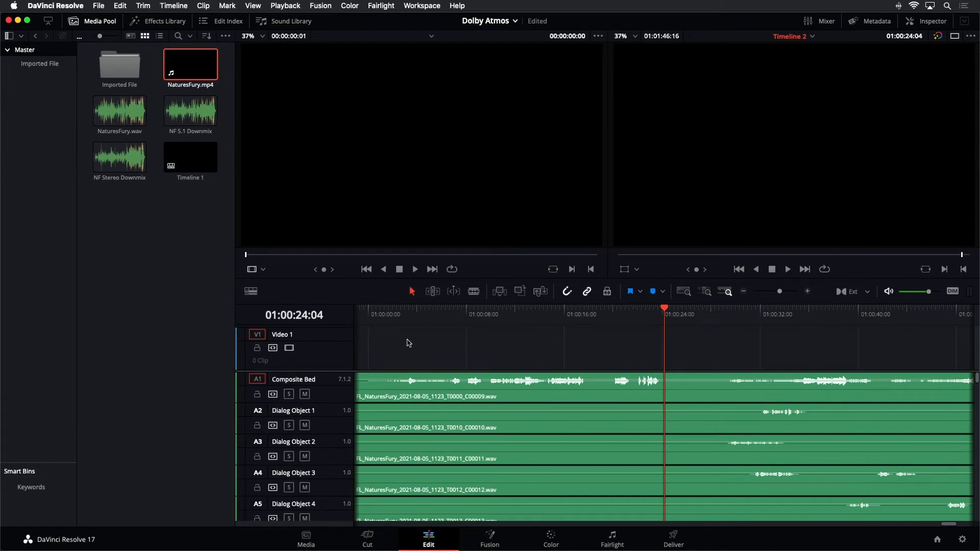
key("super+minus")
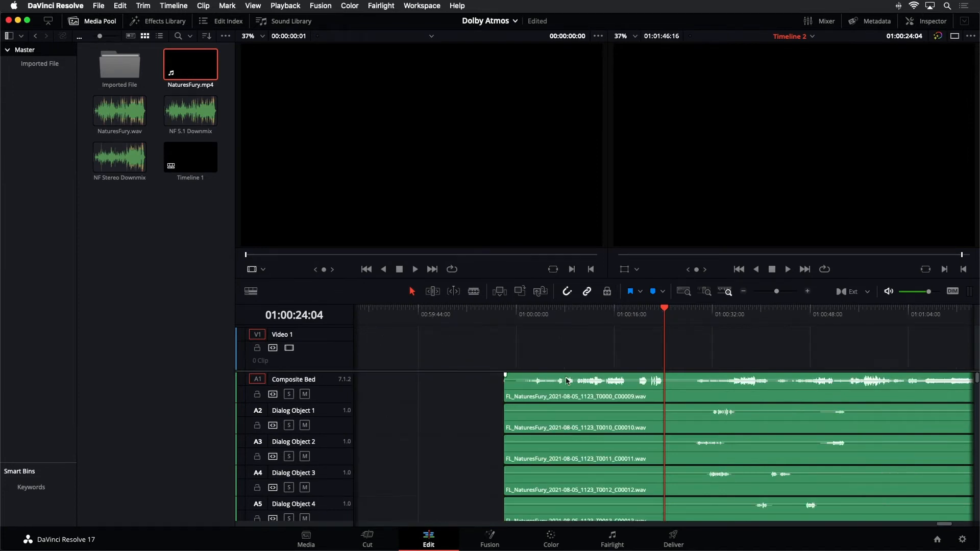
left_click(185, 69)
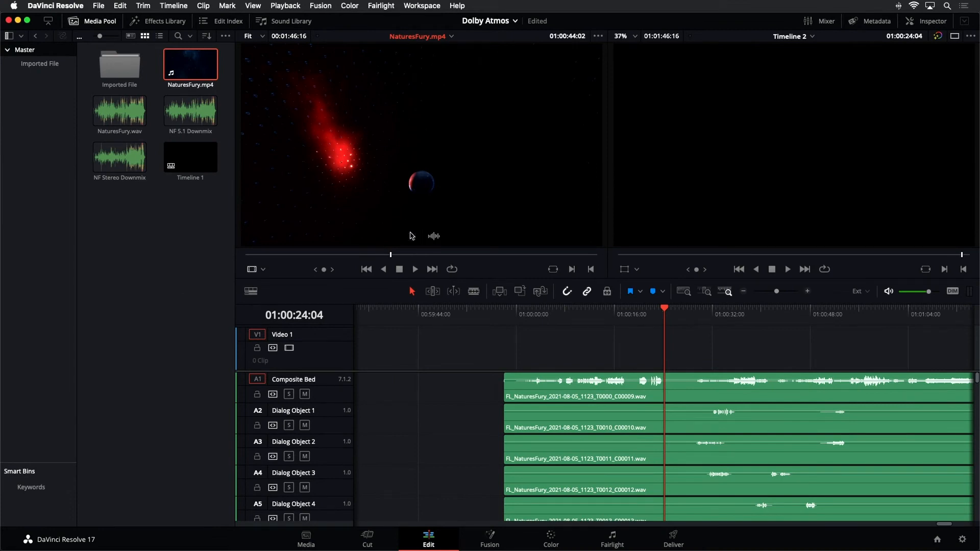
left_click_drag(412, 236, 525, 361)
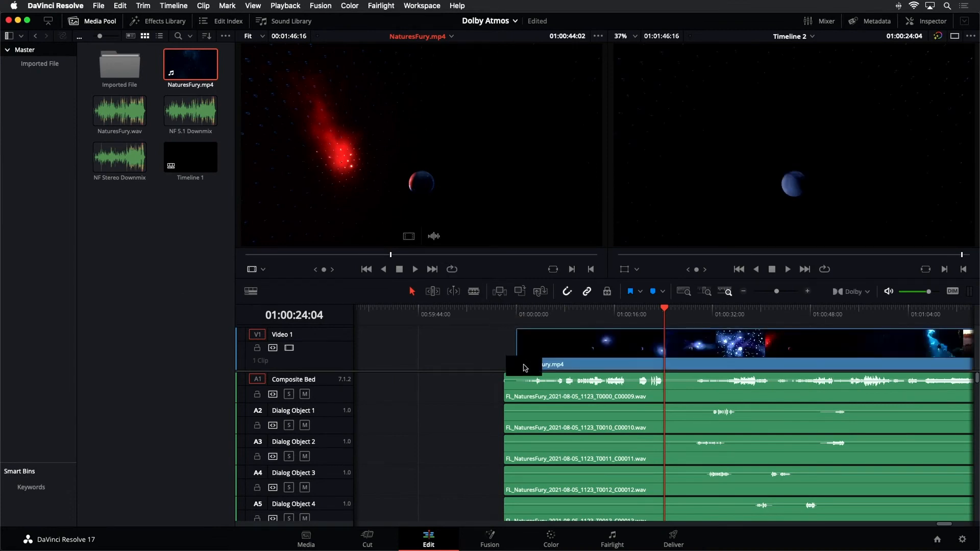
left_click(525, 367)
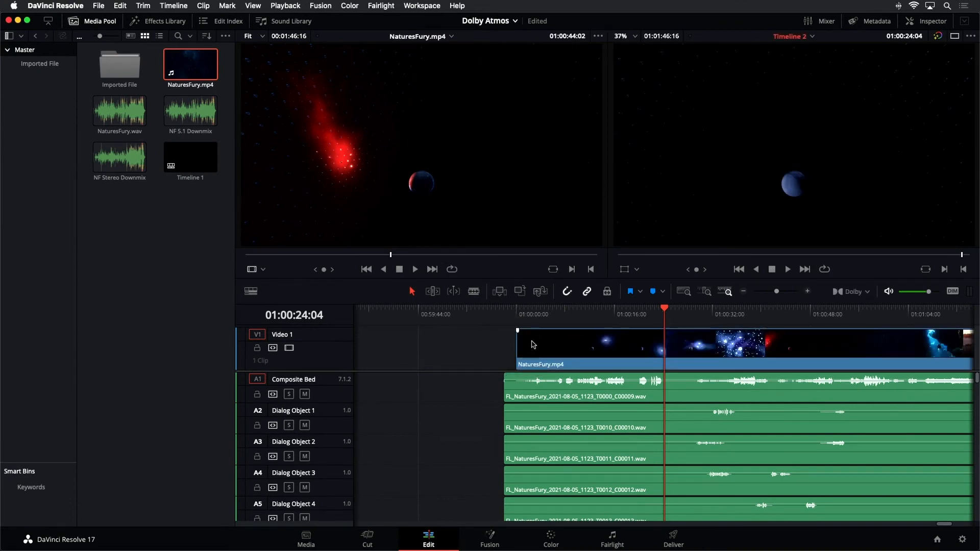
key("End")
mouse_move(559, 344)
left_mouse_down()
mouse_move(547, 343)
mouse_move(560, 346)
left_mouse_up()
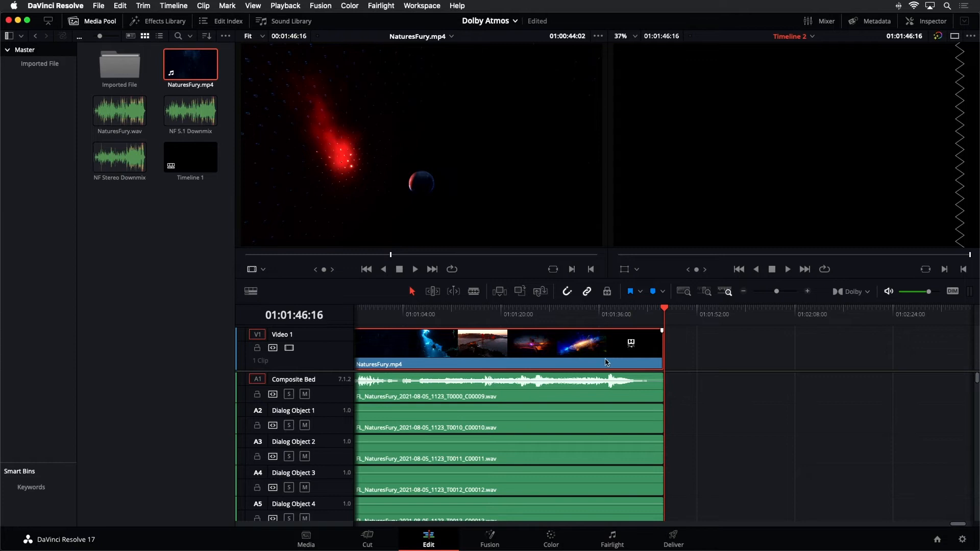
Return to the Fairlight page and play Timeline 2 from its start together with the picture.
left_click(613, 540)
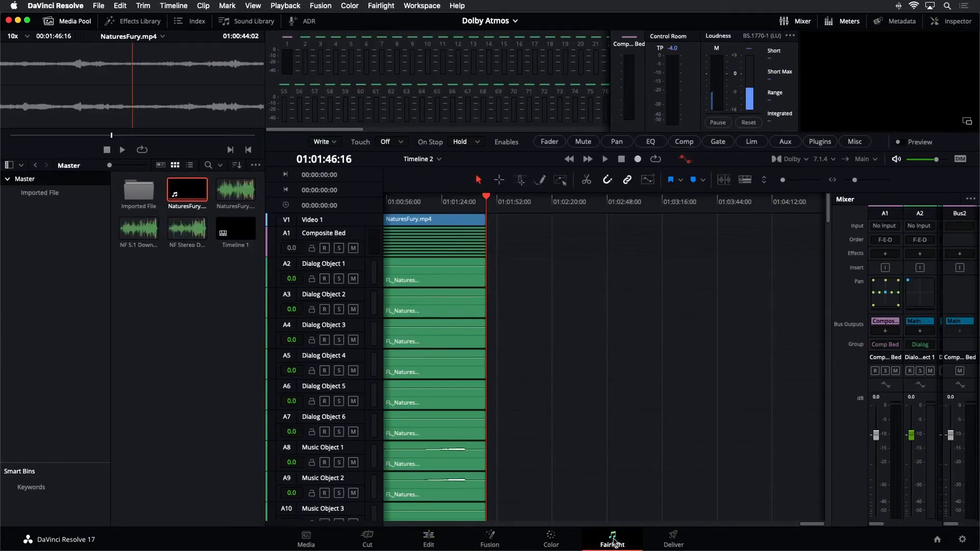
left_click(416, 201)
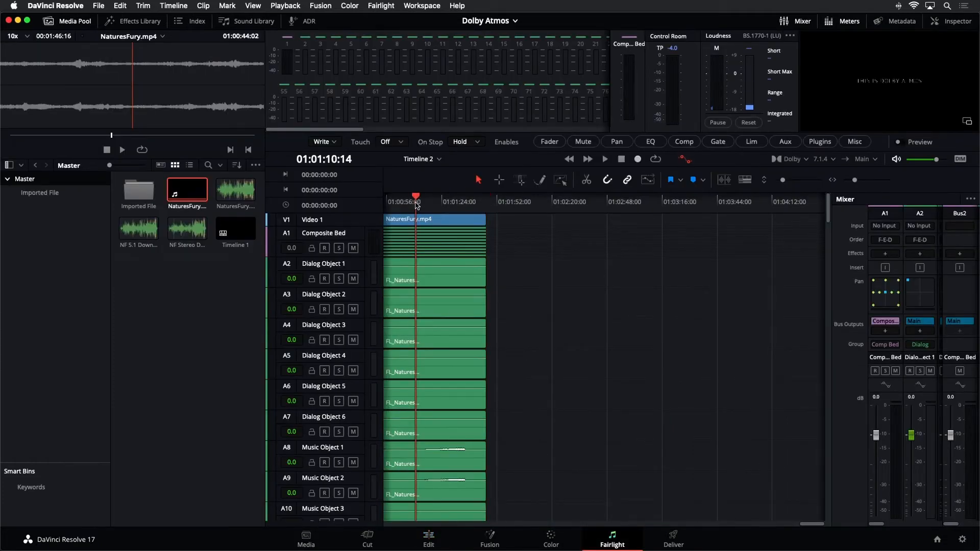
key("Home")
key("space")
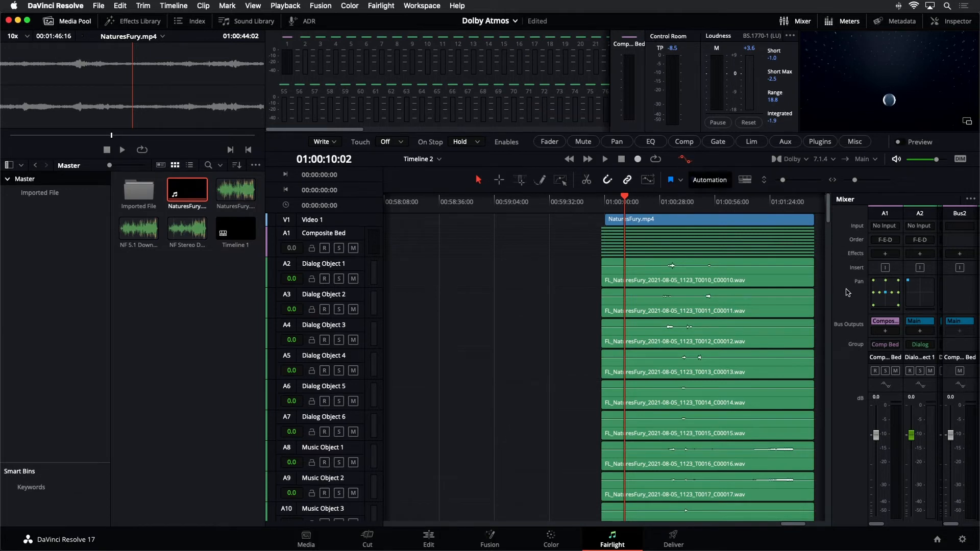
Widen the mixer and its bus section, and review the object channel strips, the Composite Bed bus and the VCA masters.
left_click_drag(828, 296, 545, 300)
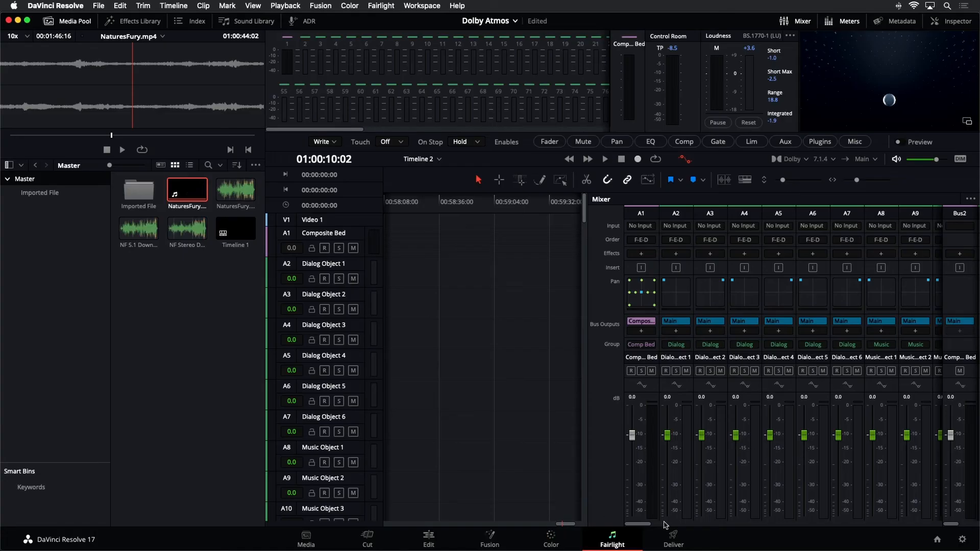
mouse_move(649, 528)
left_mouse_down()
mouse_move(782, 525)
mouse_move(639, 529)
left_mouse_up()
left_click_drag(638, 524, 717, 537)
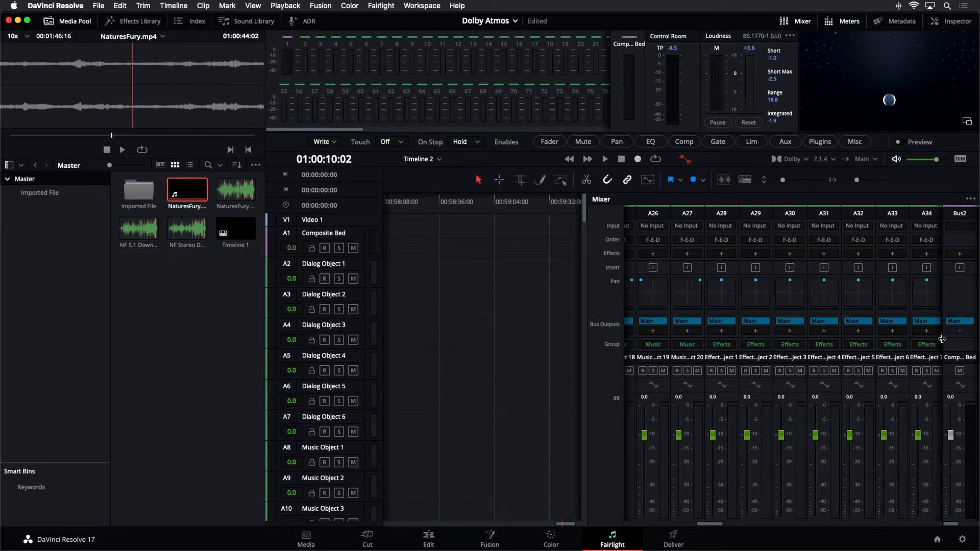
left_click_drag(942, 339, 771, 343)
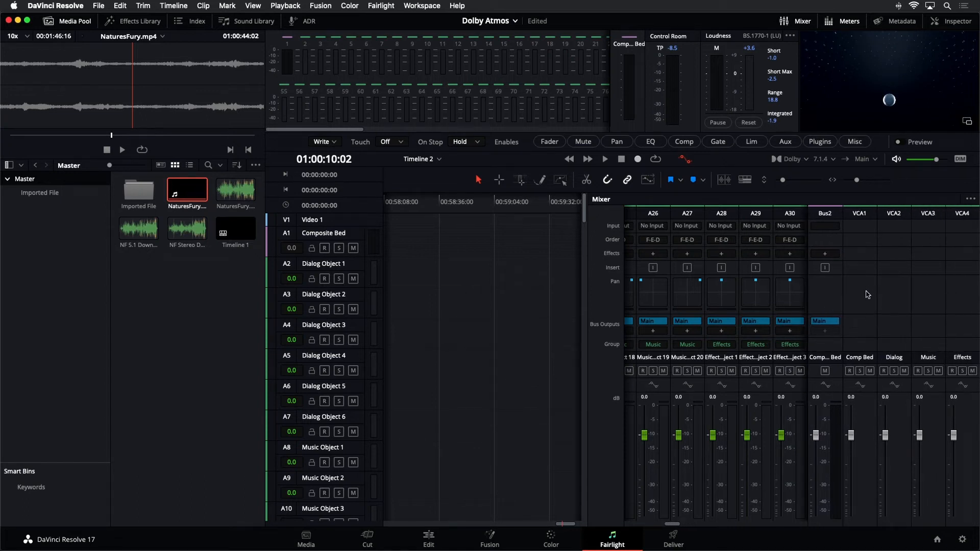
left_click(820, 311)
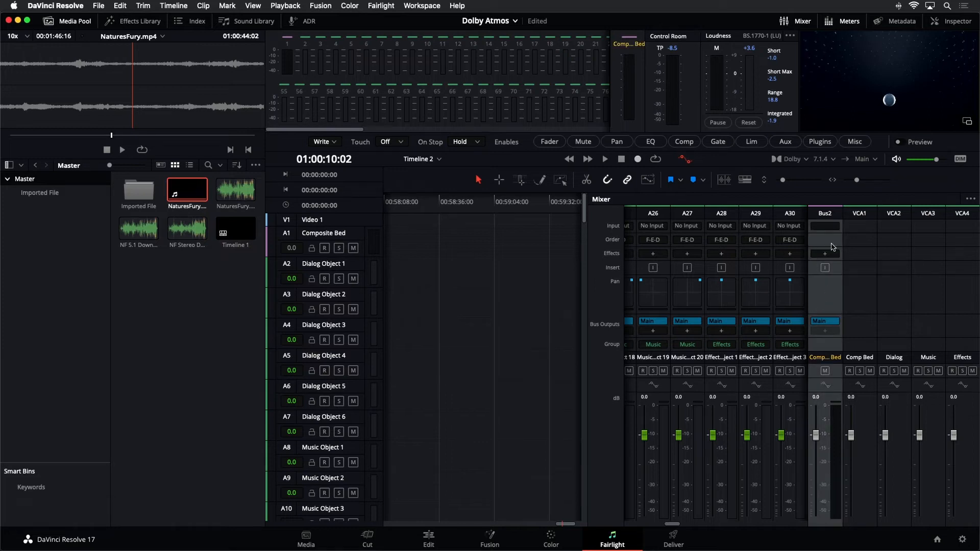
Play a short moment of Timeline 2 and enlarge the Composite Bed track to show its individual channel clips.
key("space")
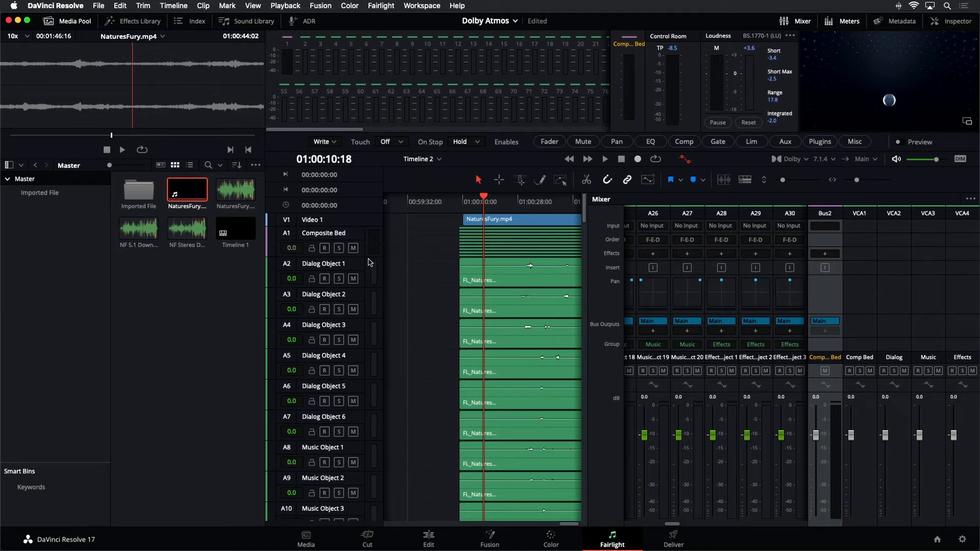
left_click_drag(360, 256, 358, 310)
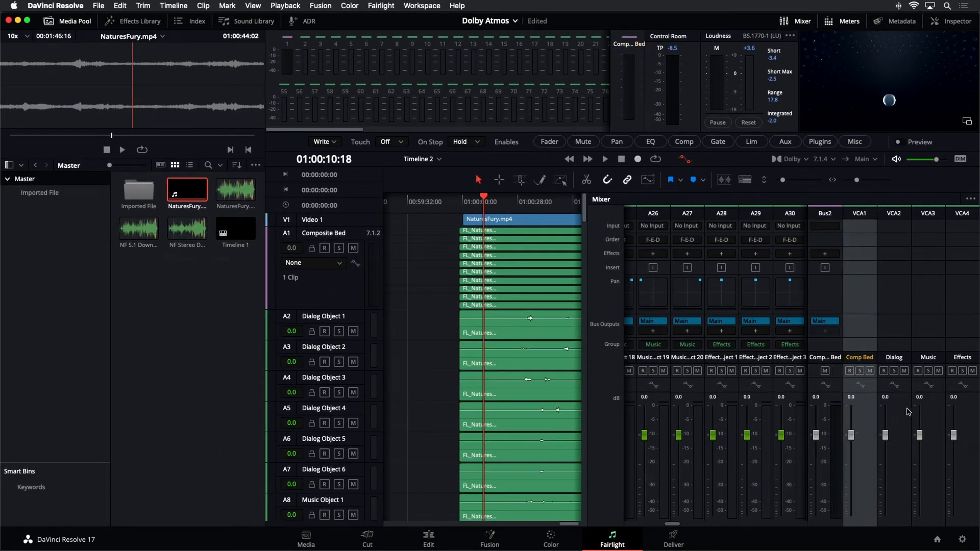
Lower the Music VCA to -4.2 dB, raise it to -0.4 dB, and set the Effects VCA to +0.2 dB.
left_click(870, 418)
mouse_move(678, 437)
left_mouse_down()
mouse_move(678, 457)
mouse_move(679, 438)
left_mouse_up()
left_click(713, 436)
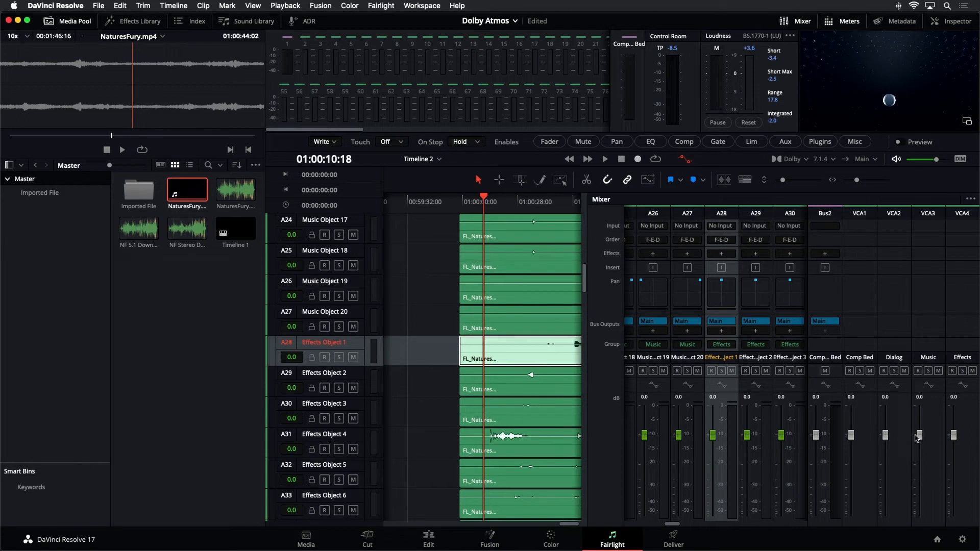
mouse_move(920, 438)
left_mouse_down()
mouse_move(918, 480)
mouse_move(919, 426)
mouse_move(919, 449)
left_mouse_up()
left_click_drag(671, 524, 659, 524)
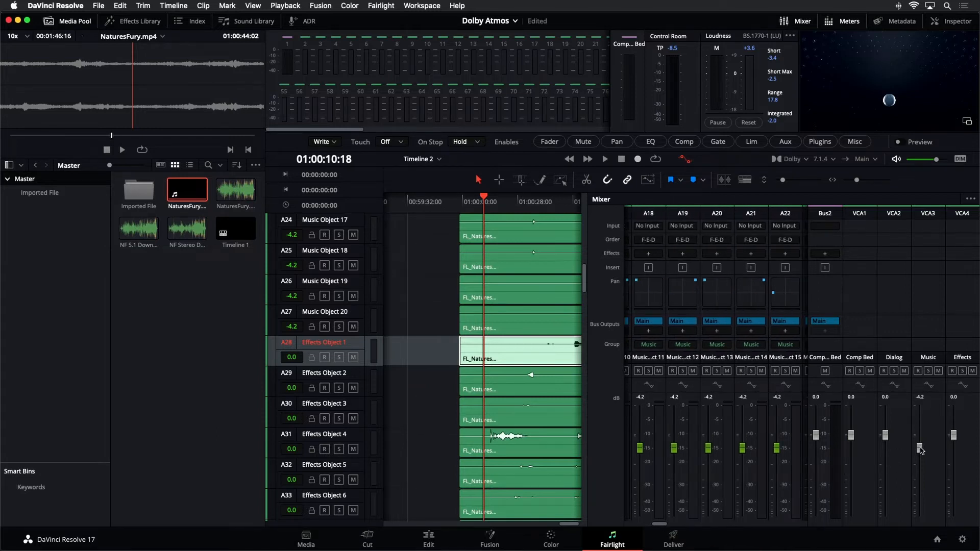
mouse_move(920, 448)
left_mouse_down()
mouse_move(924, 437)
mouse_move(924, 480)
mouse_move(926, 441)
left_mouse_up()
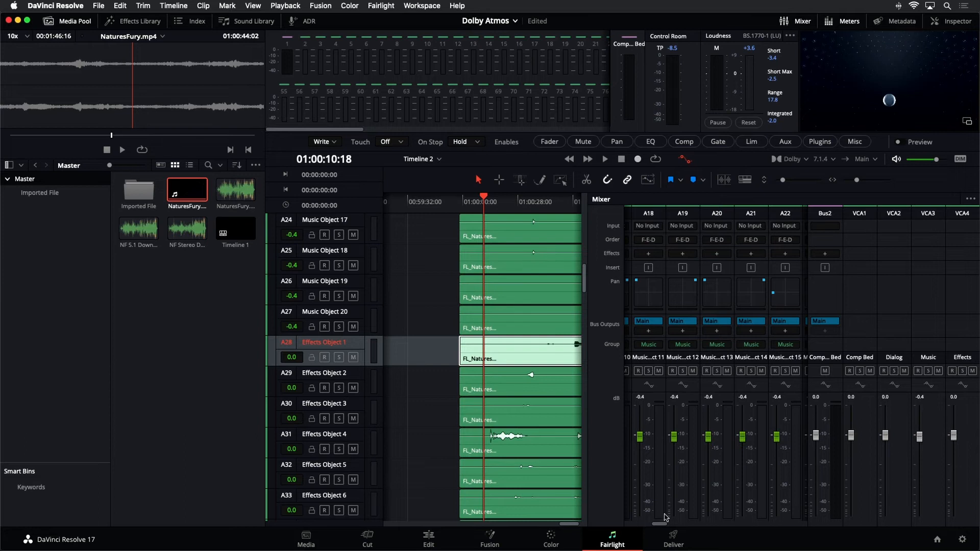
left_click_drag(662, 525, 673, 525)
mouse_move(954, 435)
left_mouse_down()
mouse_move(956, 472)
mouse_move(957, 438)
left_mouse_up()
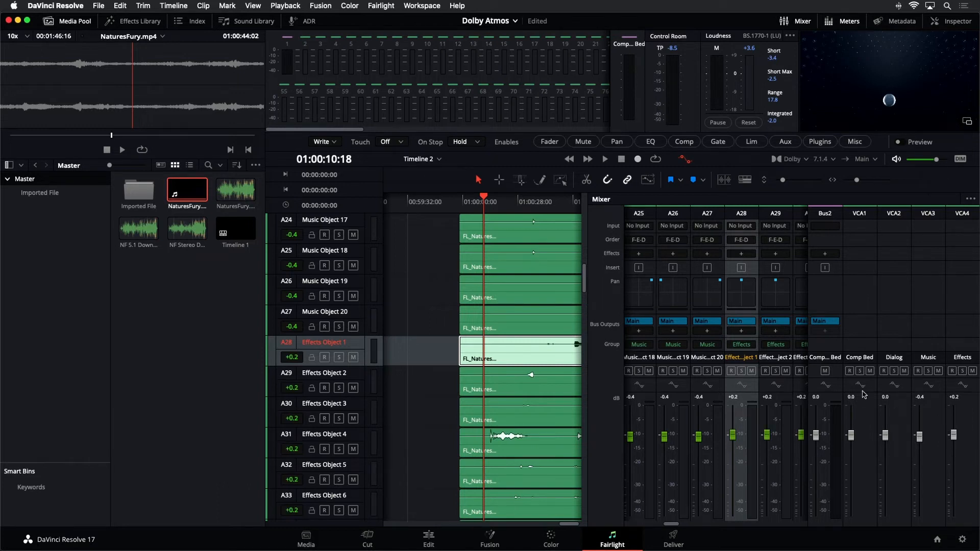
Narrow the mixer's bus section, hide the Media Pool, and show the Effects Object channels in the mixer.
left_click(812, 390)
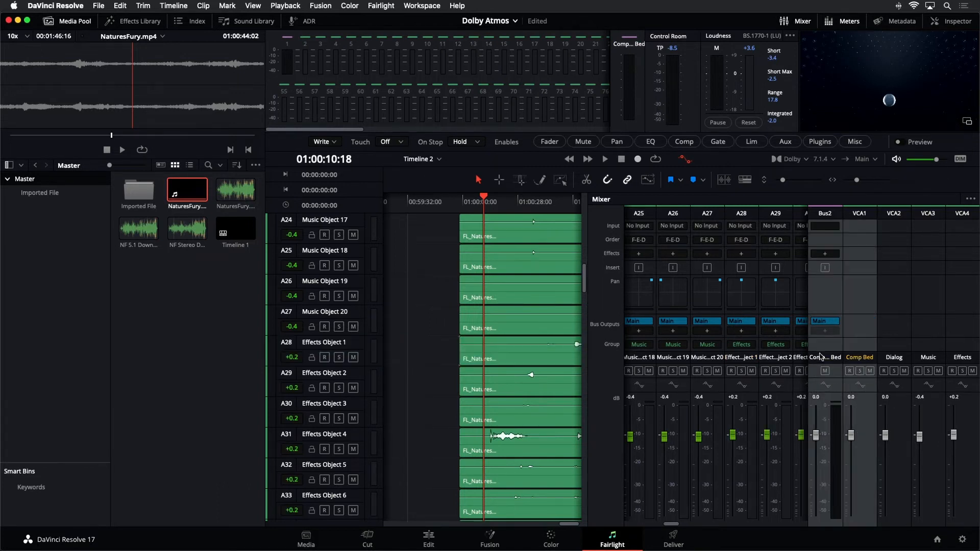
left_click_drag(807, 347, 908, 334)
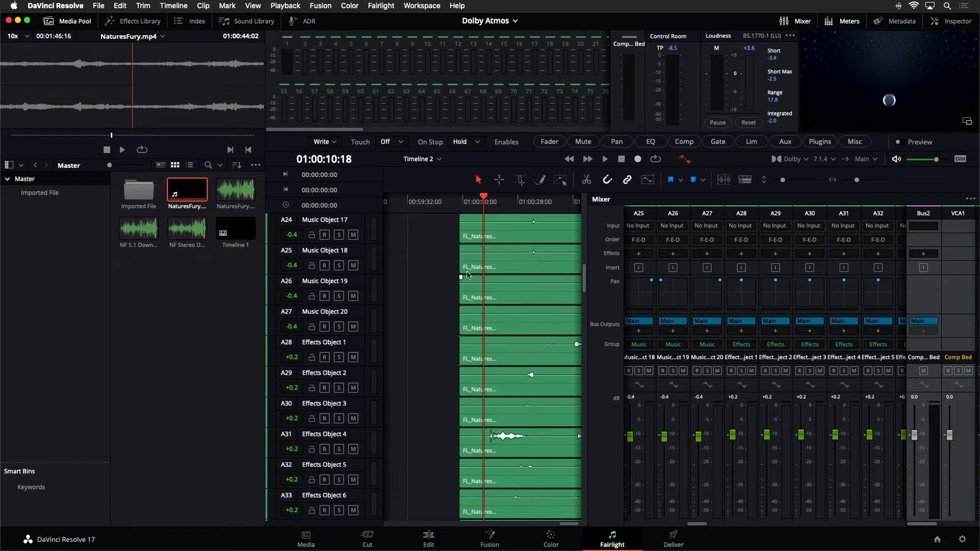
scroll(415, 271, "up", 10)
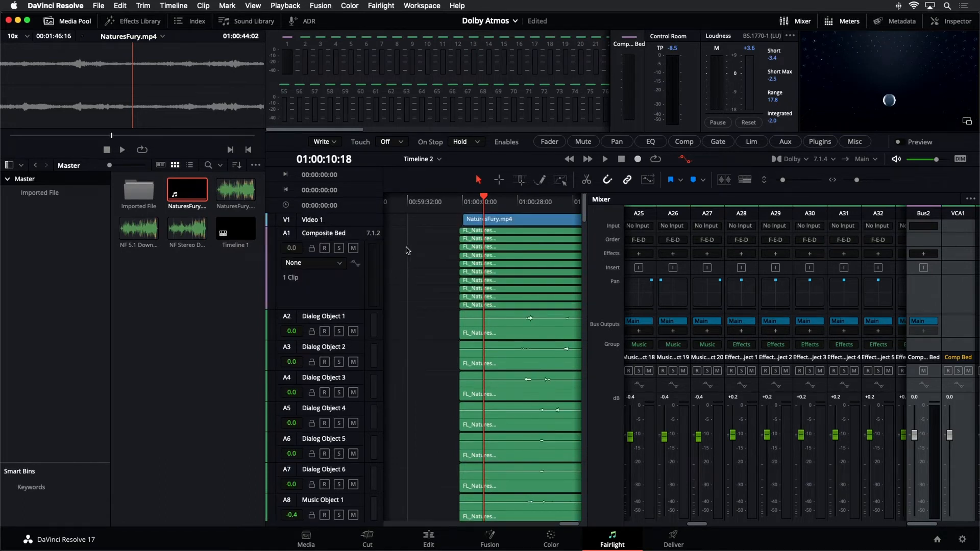
left_click(74, 23)
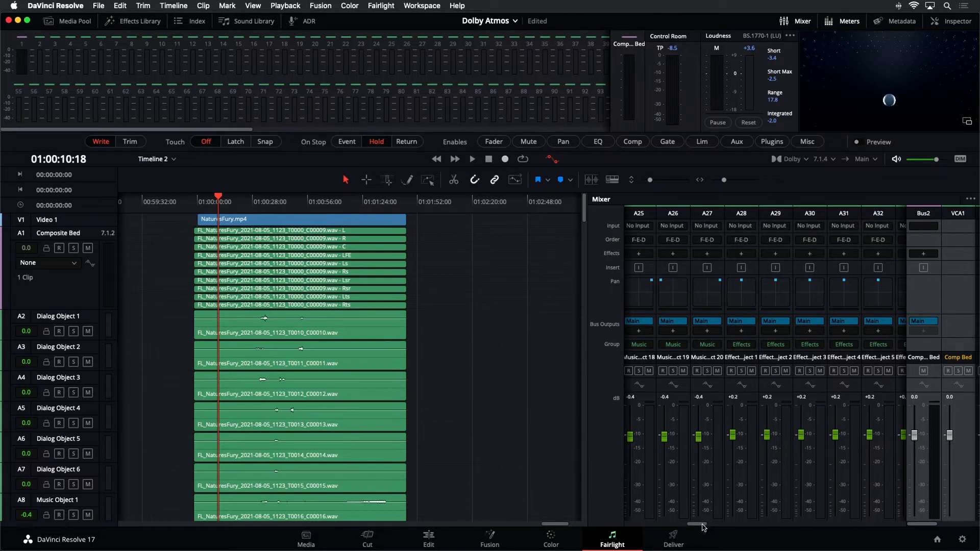
left_click_drag(704, 527, 711, 529)
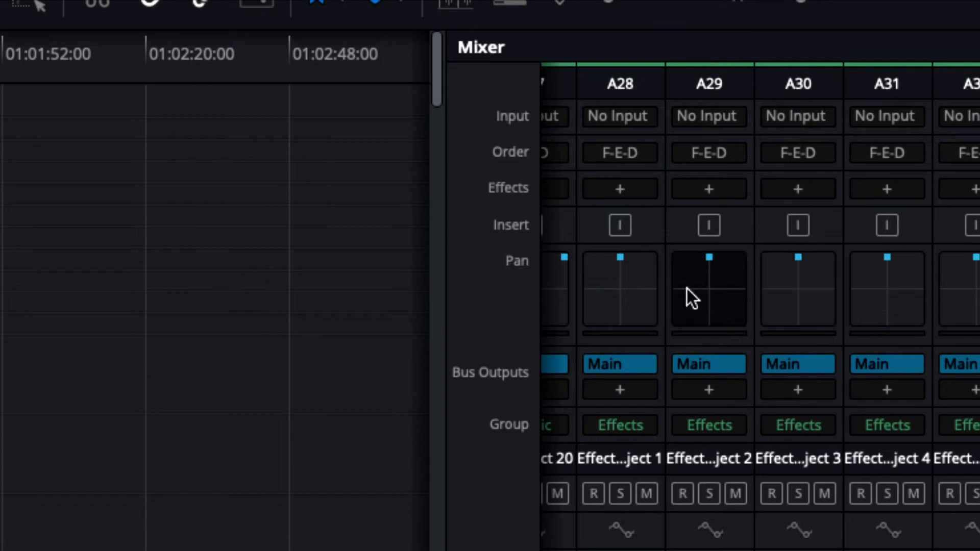
Open the Audio Pan window of Effects Object 1, examine its pan position, and close it.
double_click(629, 280)
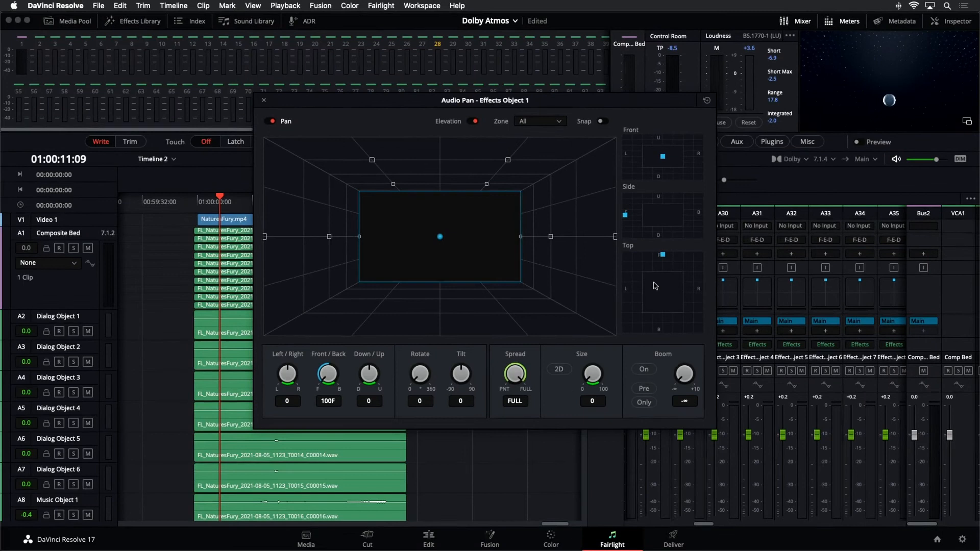
left_click_drag(417, 101, 562, 116)
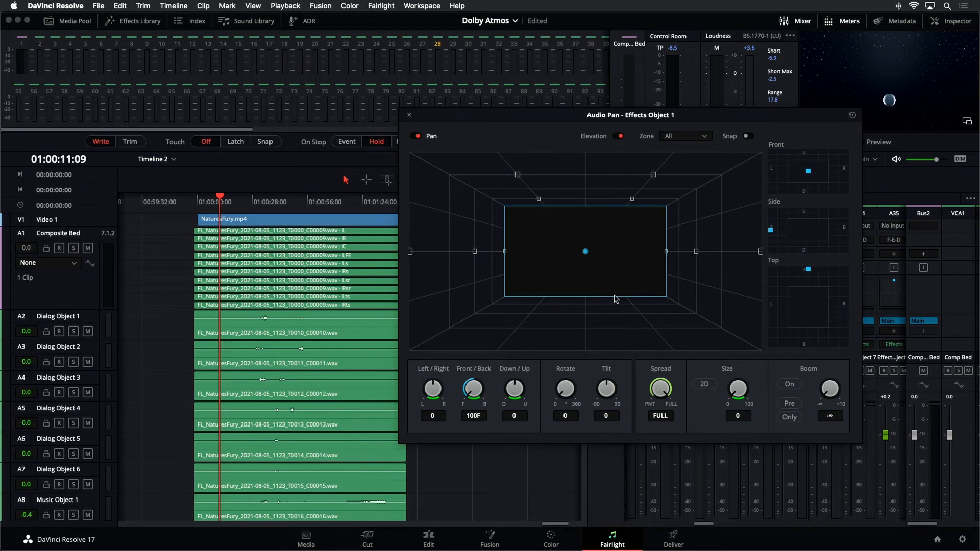
left_click(409, 116)
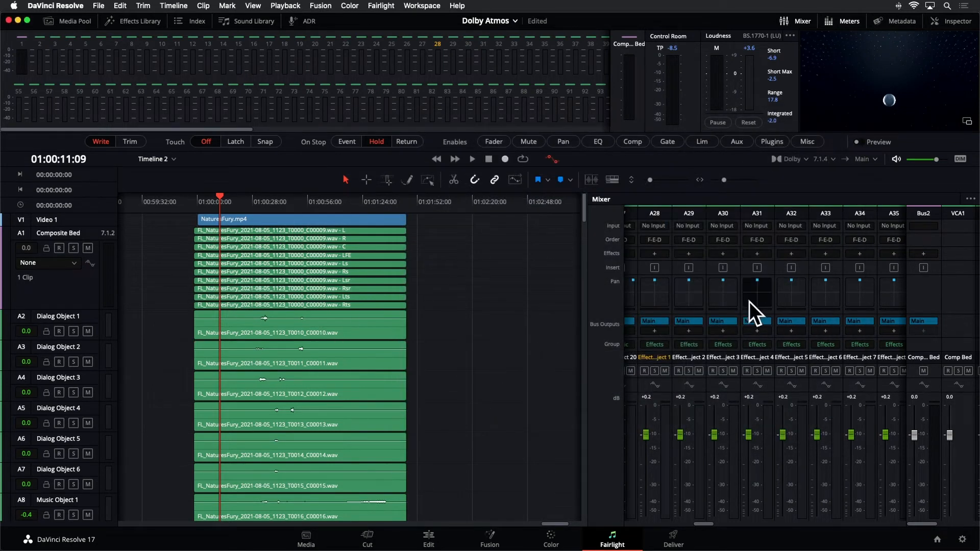
Play Timeline 2 and watch the pan movement of Effects Object 2 in its Audio Pan window.
key("space")
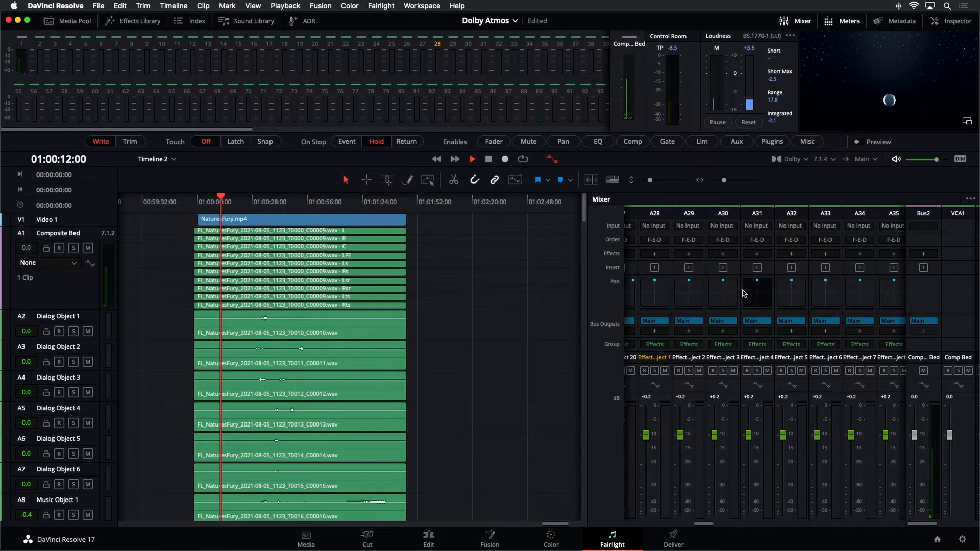
double_click(688, 295)
left_click_drag(453, 284, 692, 282)
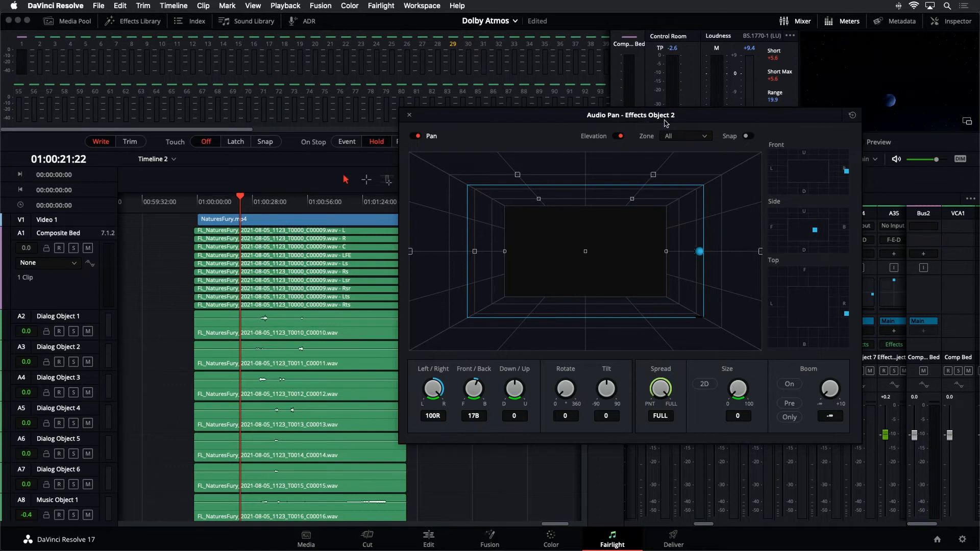
Step through the Effects Object 2 to Effects Object 9 tracks and compare their pan positions in the Audio Pan window.
scroll(92, 388, "down", 6)
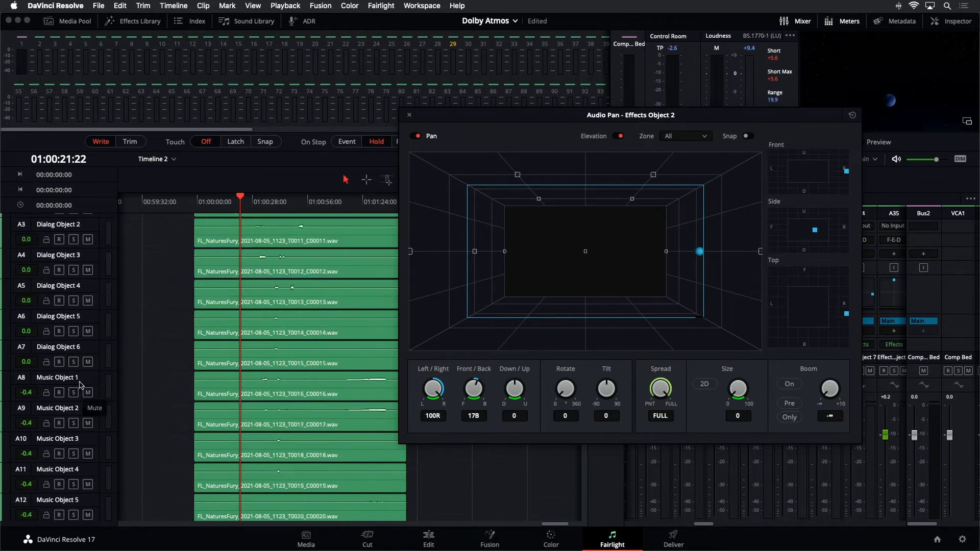
scroll(77, 388, "down", 20)
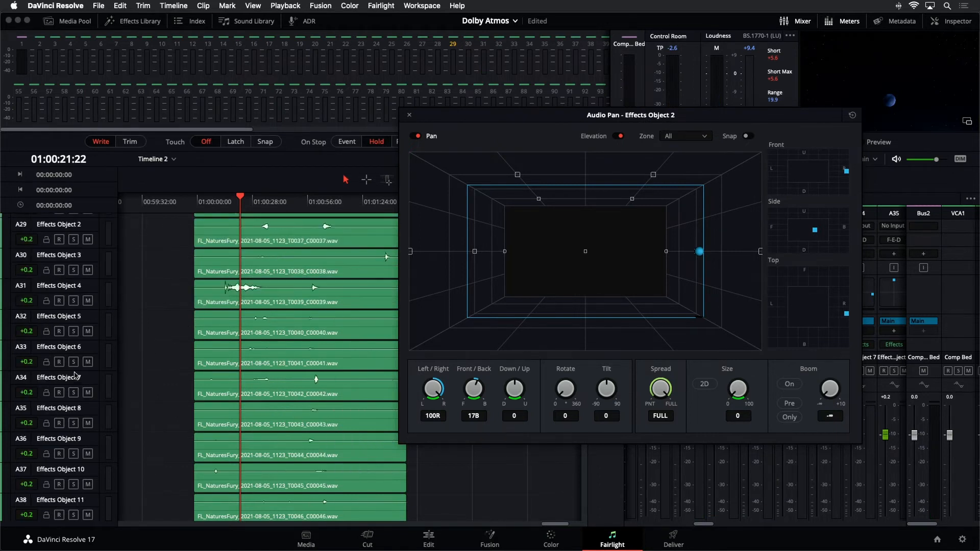
scroll(75, 376, "up", 6)
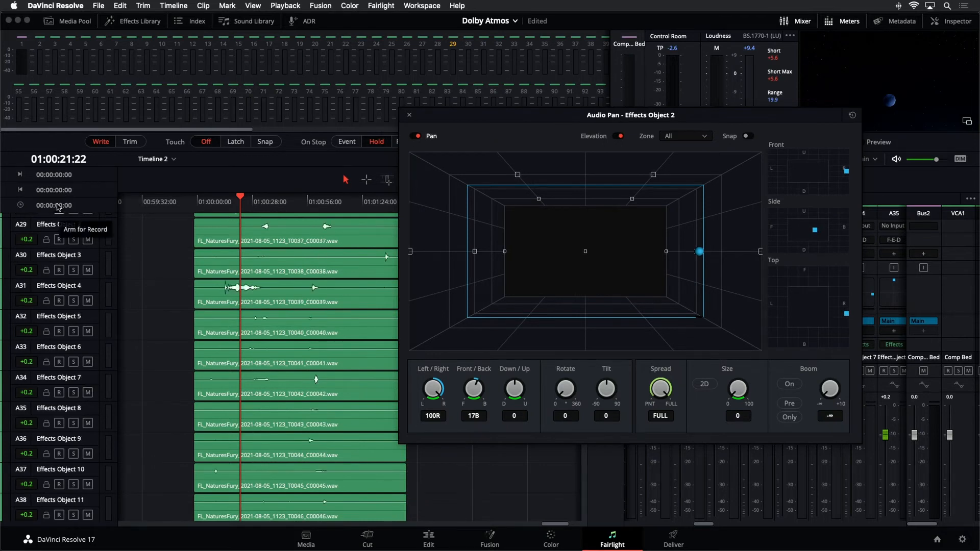
left_click(94, 225)
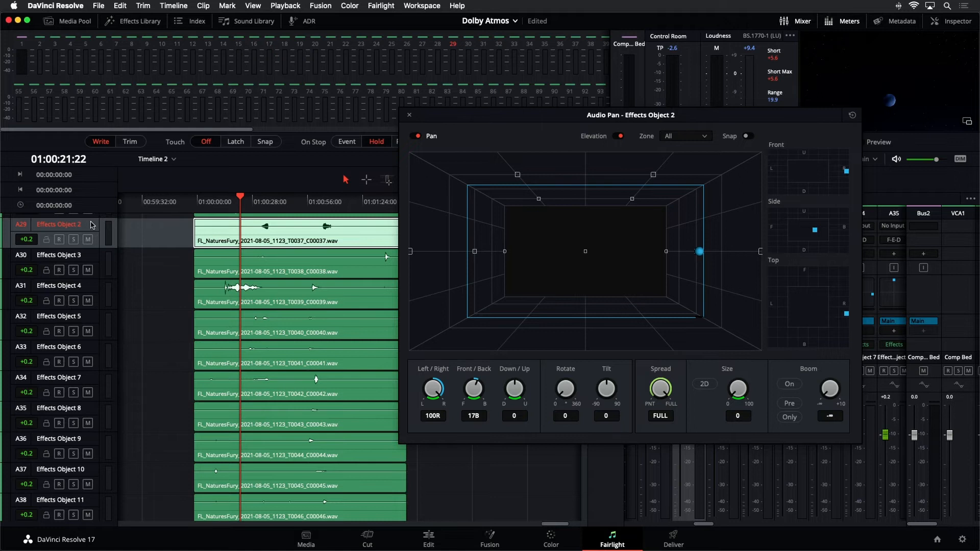
key("Down")
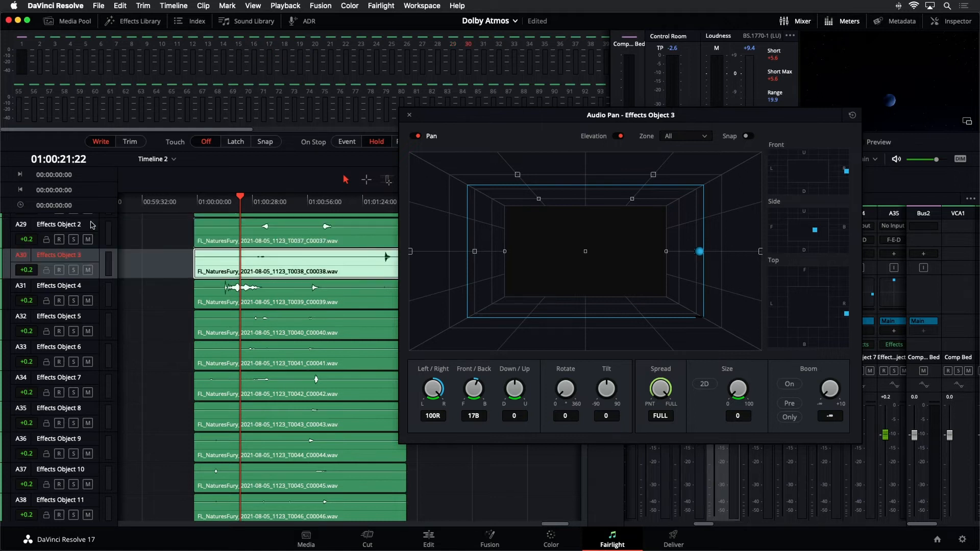
key("Down")
key("Down")
key("Down")
key("Down")
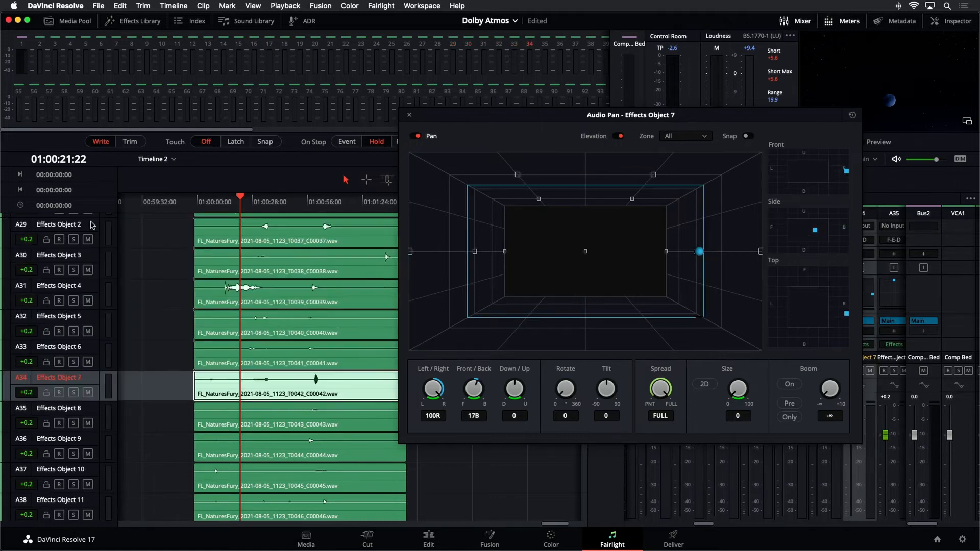
key("Up")
key("Up")
key("Up")
key("Down")
key("Down")
key("Down")
key("Down")
key("Down")
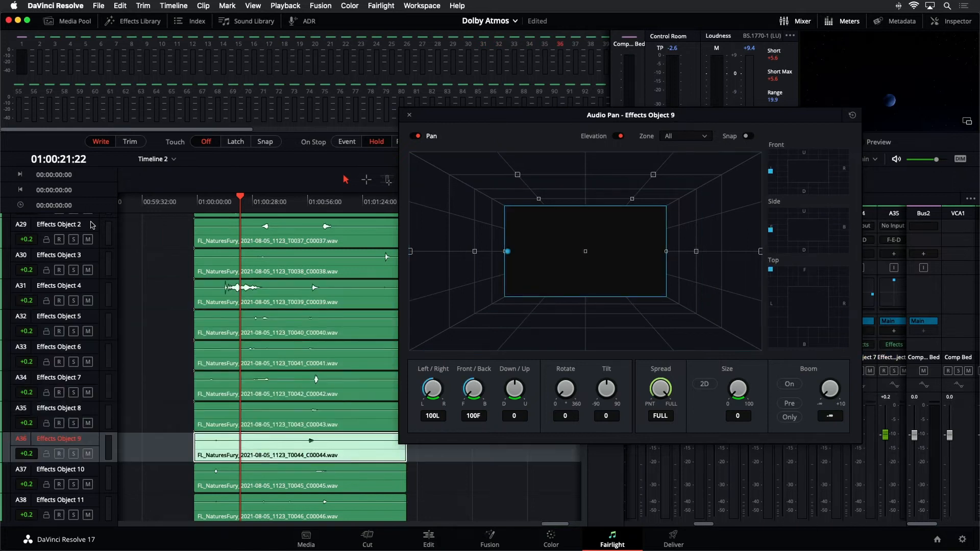
key("Up")
key("Up")
key("Up")
key("Up")
key("Up")
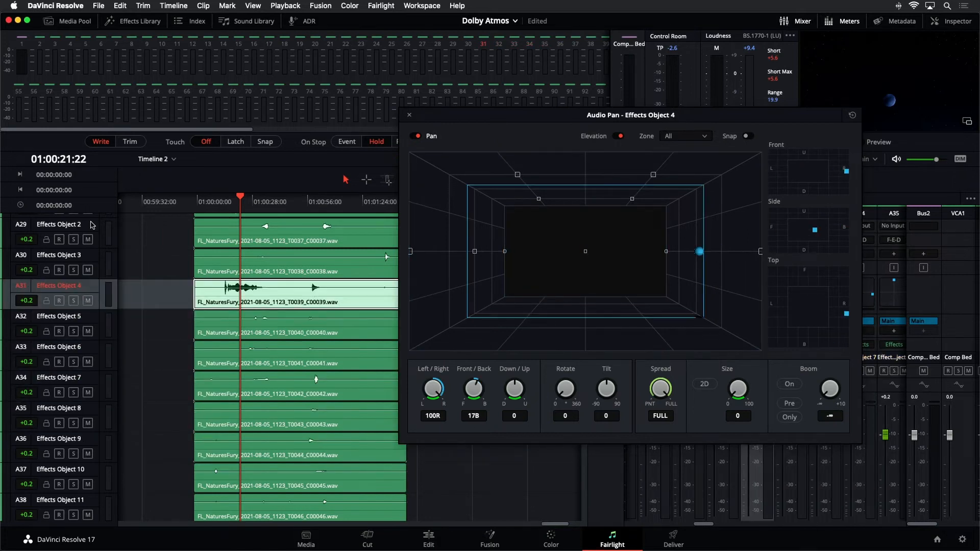
Play Timeline 2 while watching the pan movement of Effects Objects 5 and 4, and close the Audio Pan window.
key("Down")
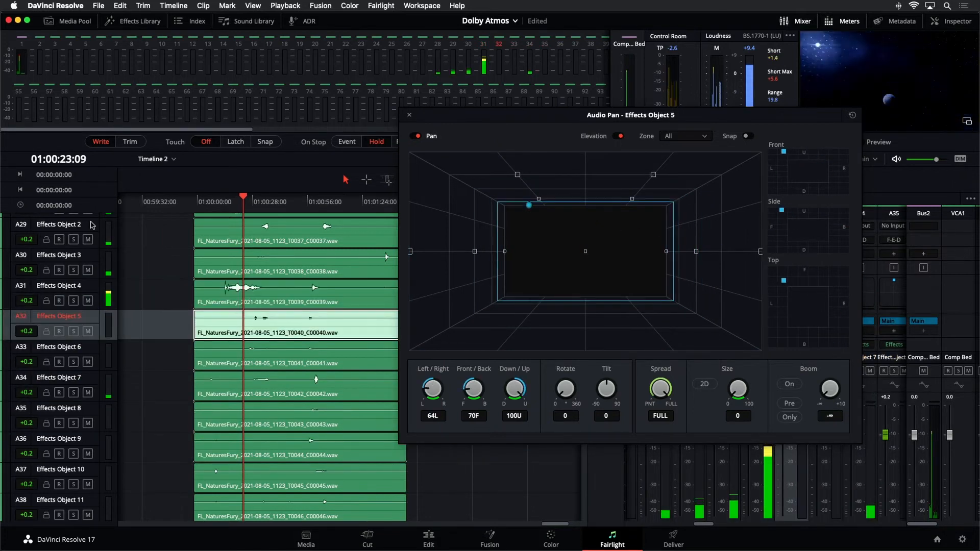
key("Up")
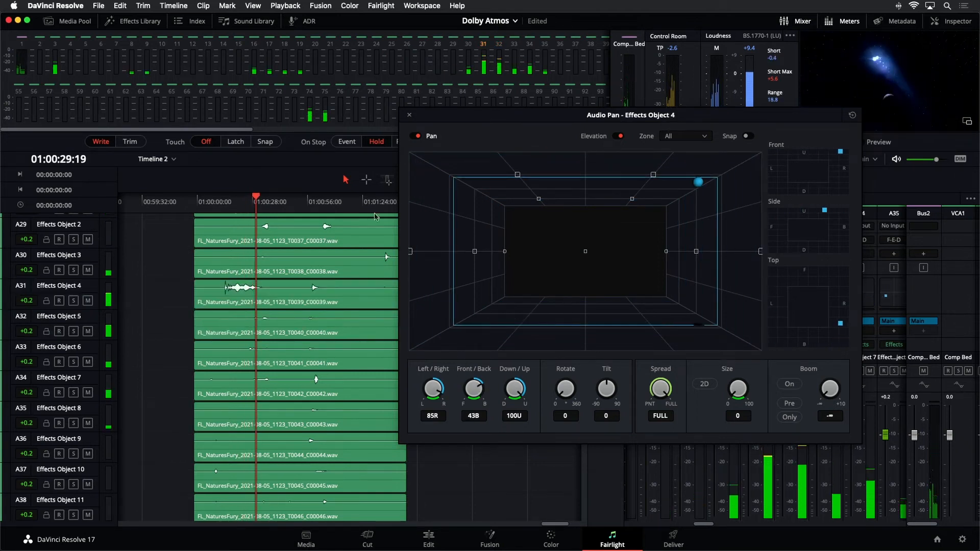
left_click(409, 115)
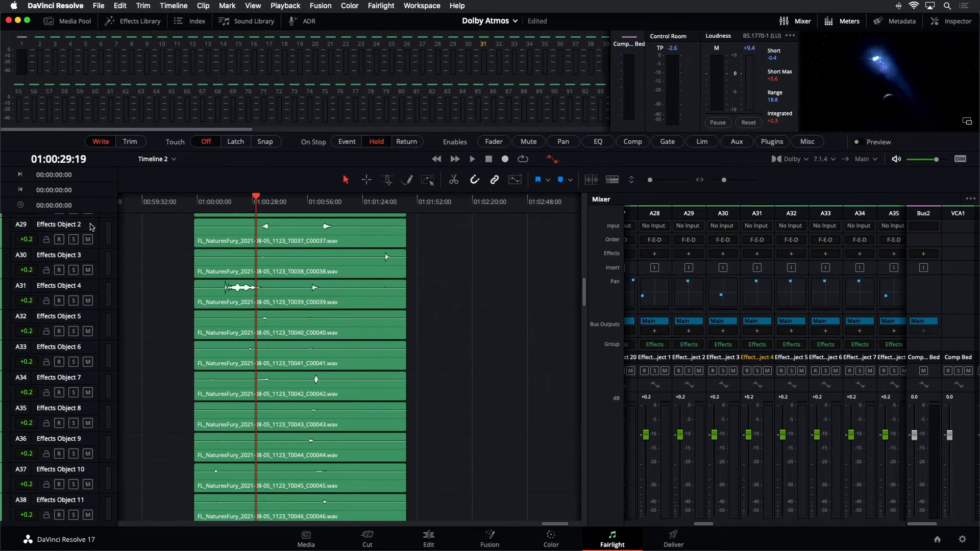
Select the Effects Object 1 to Effects Object 6 tracks together and increase the timeline's track height.
scroll(91, 227, "up", 2)
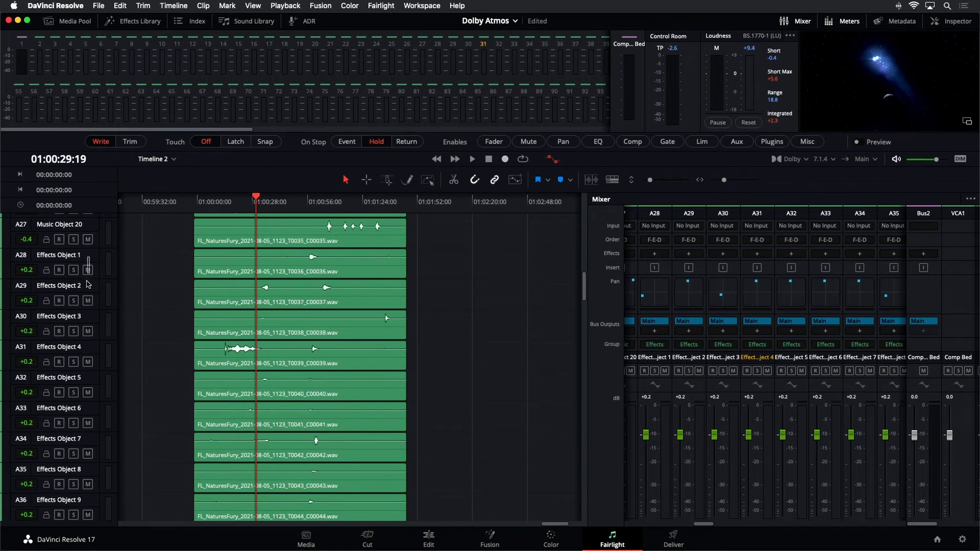
left_click_drag(89, 285, 86, 415)
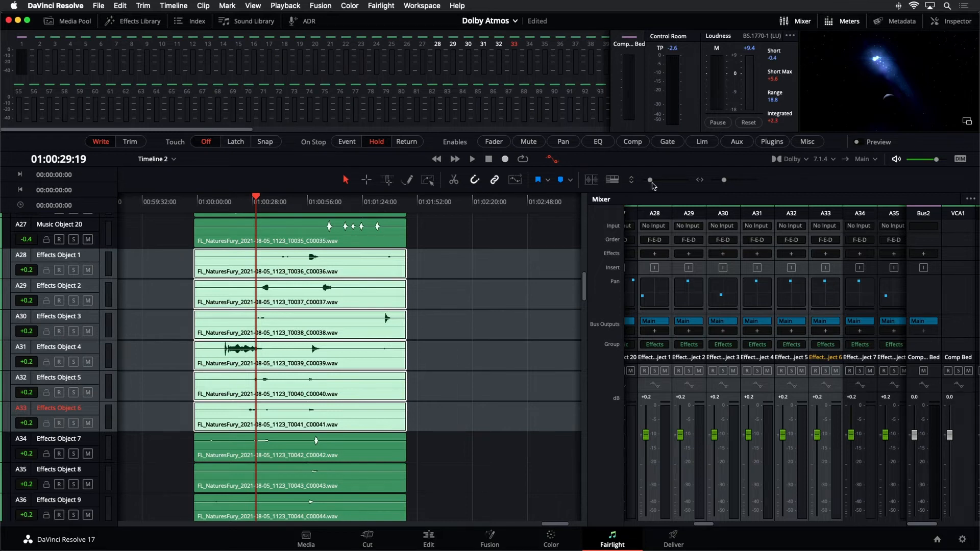
left_click_drag(651, 181, 654, 181)
scroll(463, 306, "up", 10)
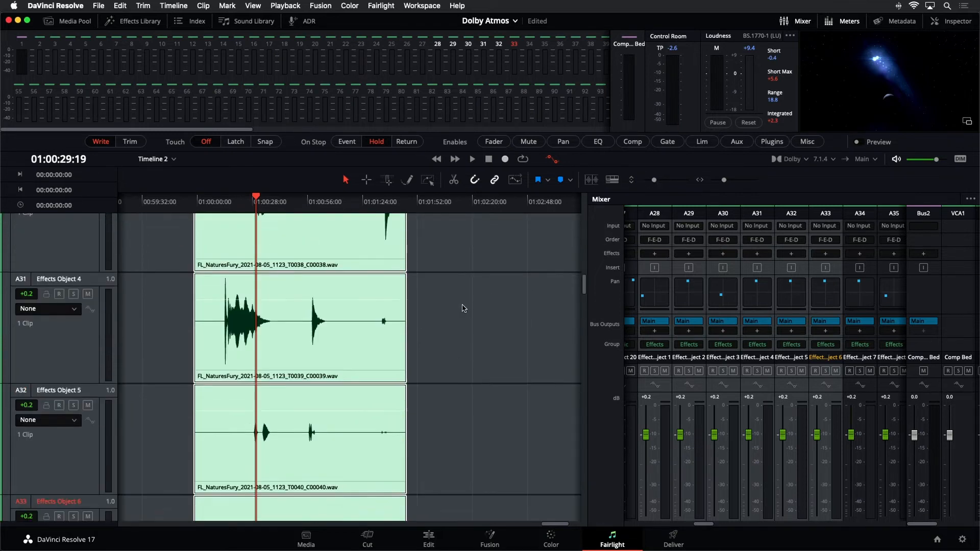
scroll(463, 307, "down", 2)
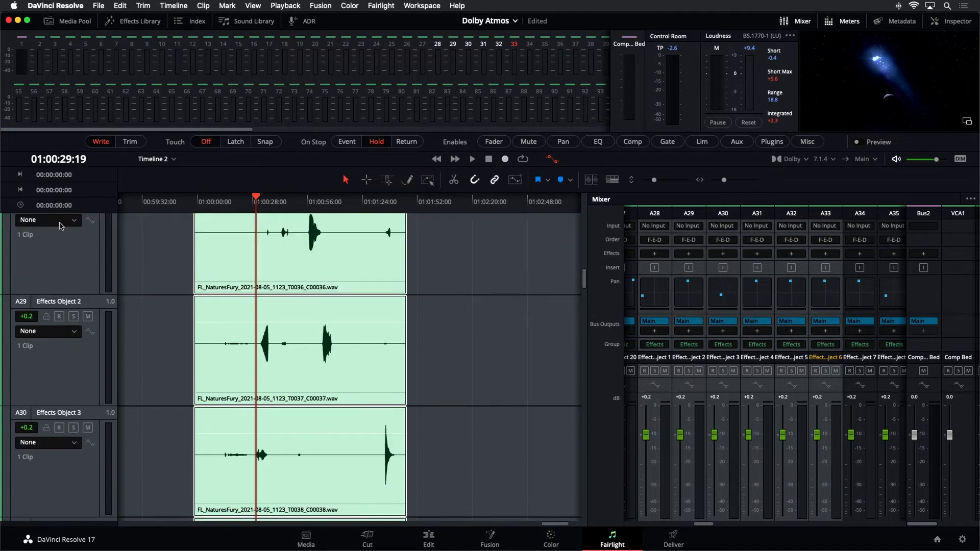
scroll(63, 228, "up", 2)
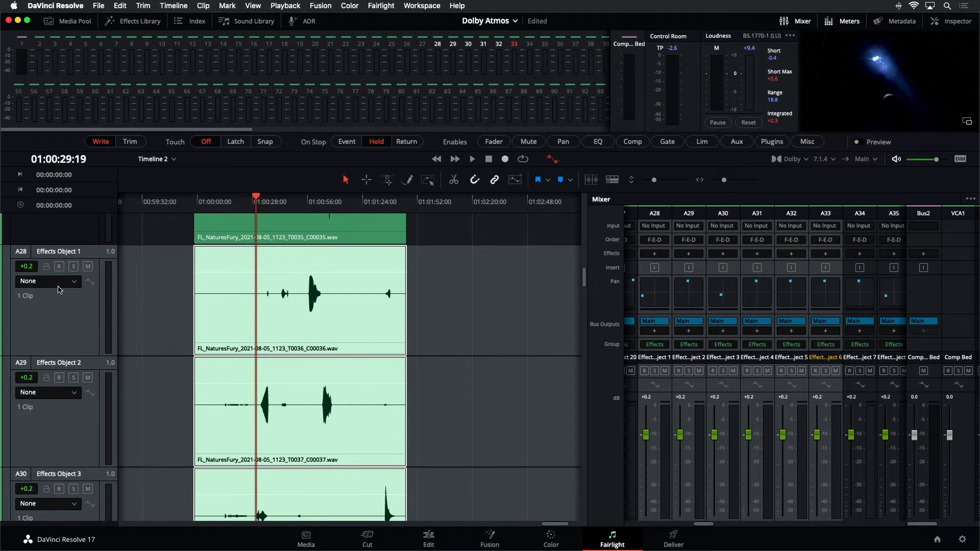
Show the L/R, F/B and U/D Pan automation curves of Effects Object 1 in turn, ending on L/R Pan.
left_click(59, 287)
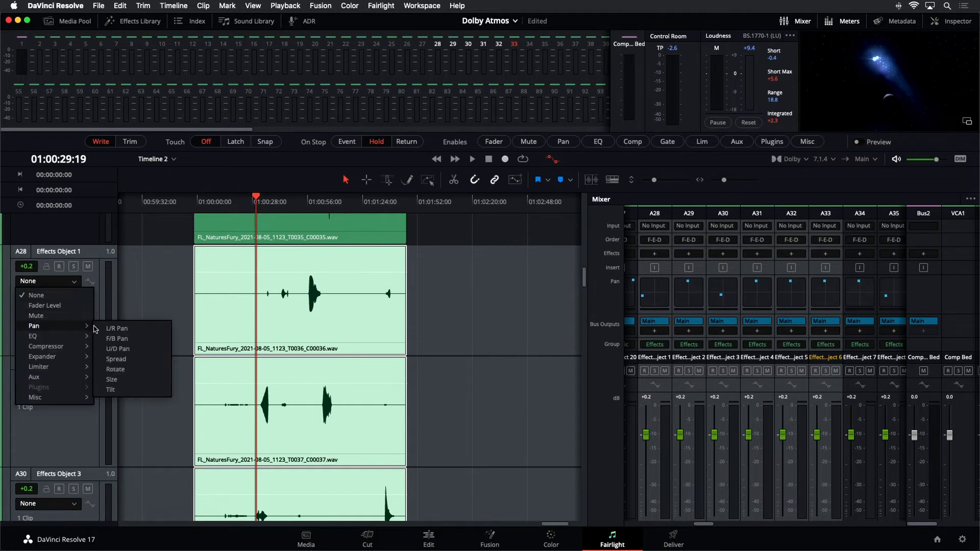
left_click(115, 329)
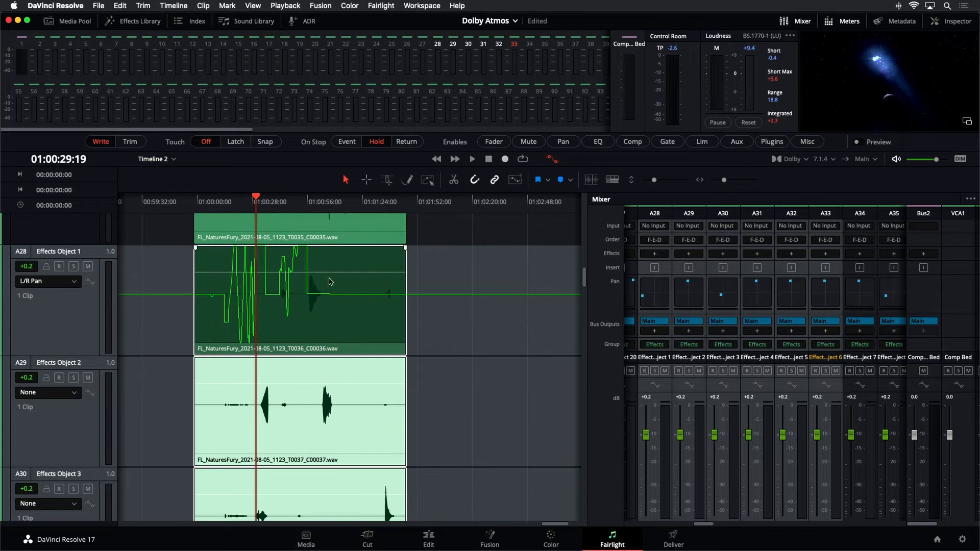
left_click(64, 282)
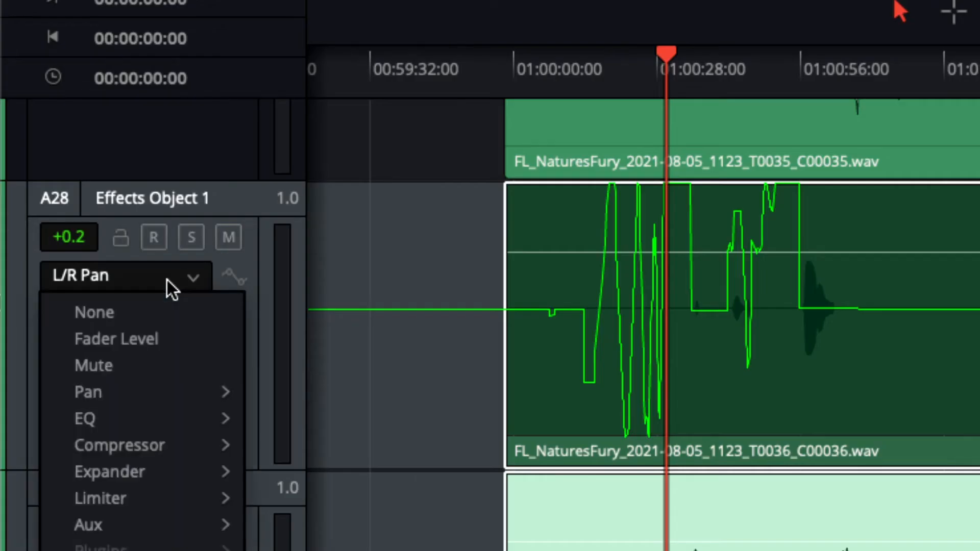
mouse_move(164, 389)
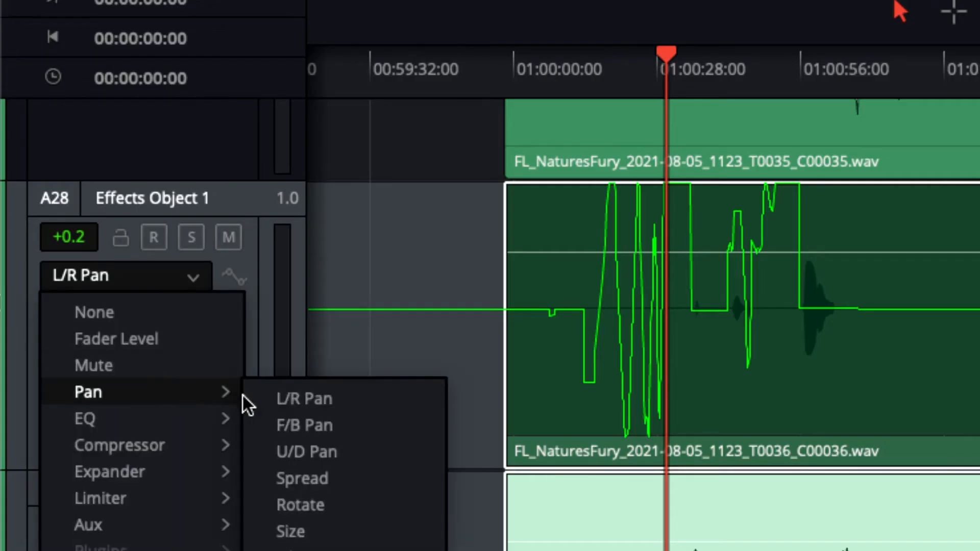
left_click(299, 425)
left_click(192, 278)
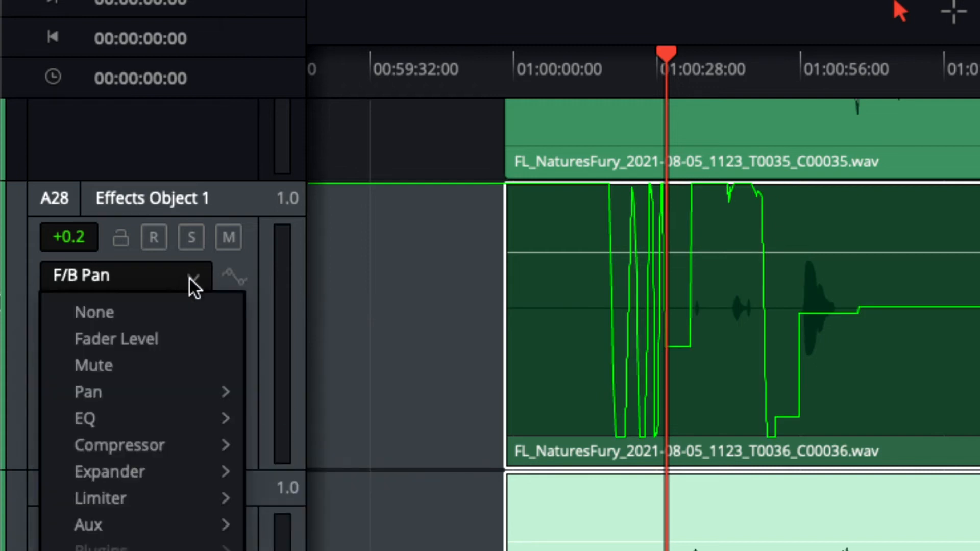
mouse_move(193, 391)
left_click(280, 445)
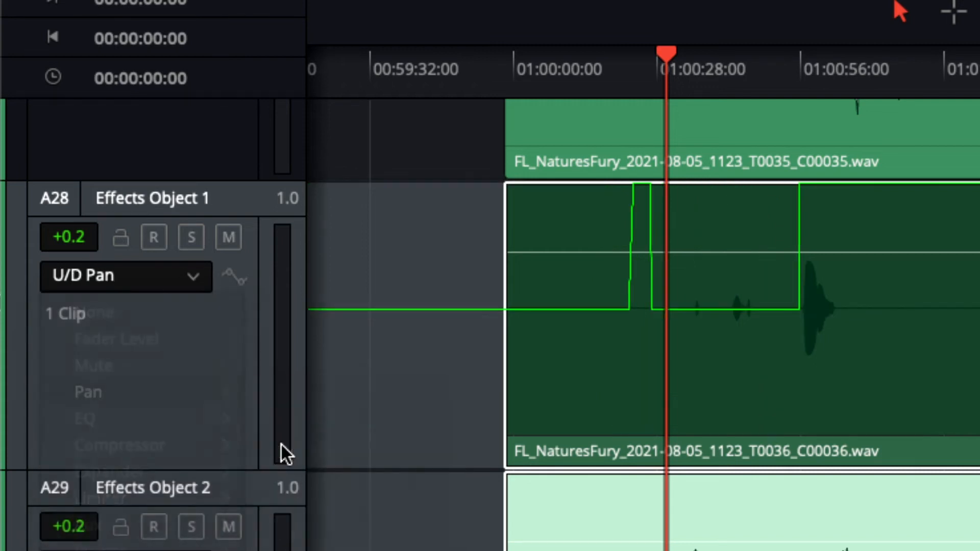
left_click(182, 271)
mouse_move(207, 391)
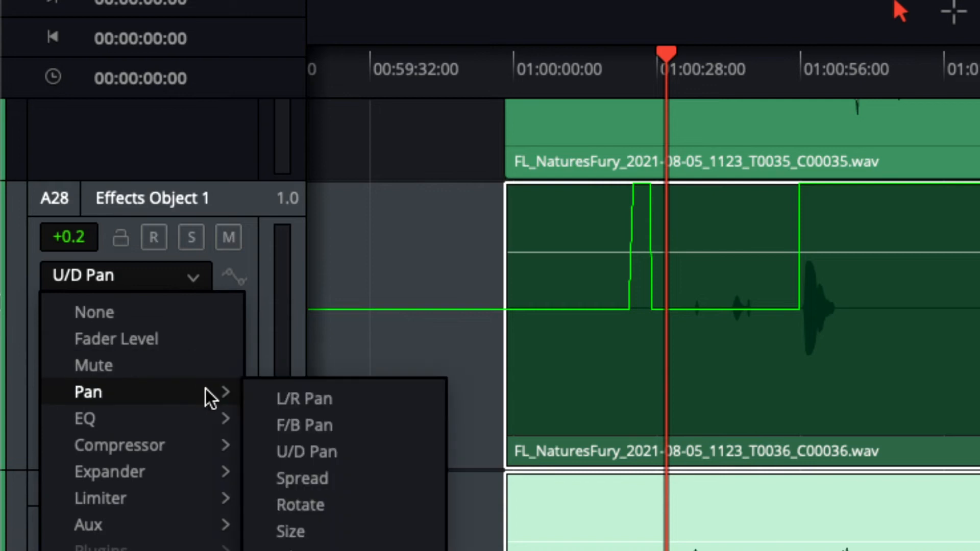
left_click(266, 396)
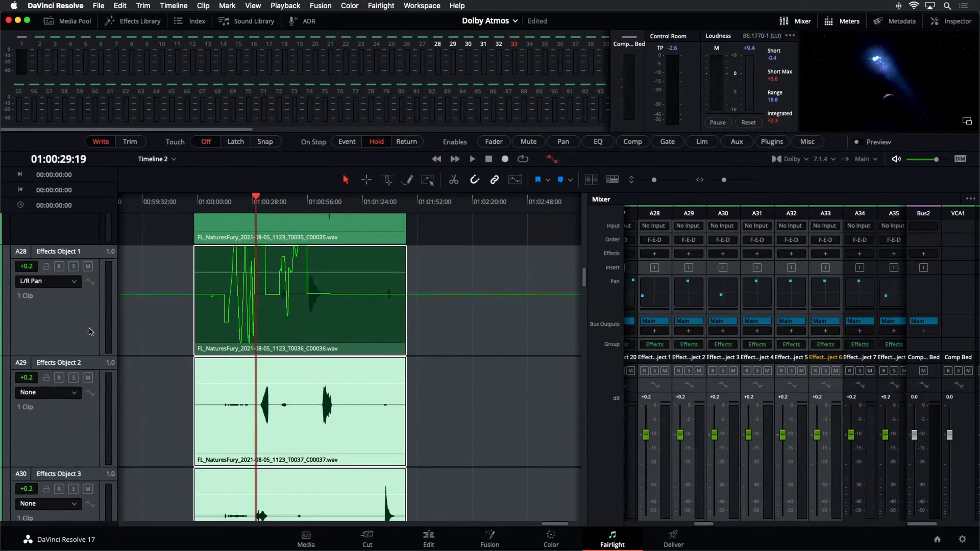
Display the L/R Pan automation on Effects Object 2 and the F/B Pan automation on Effects Objects 3 and 4.
left_click(70, 393)
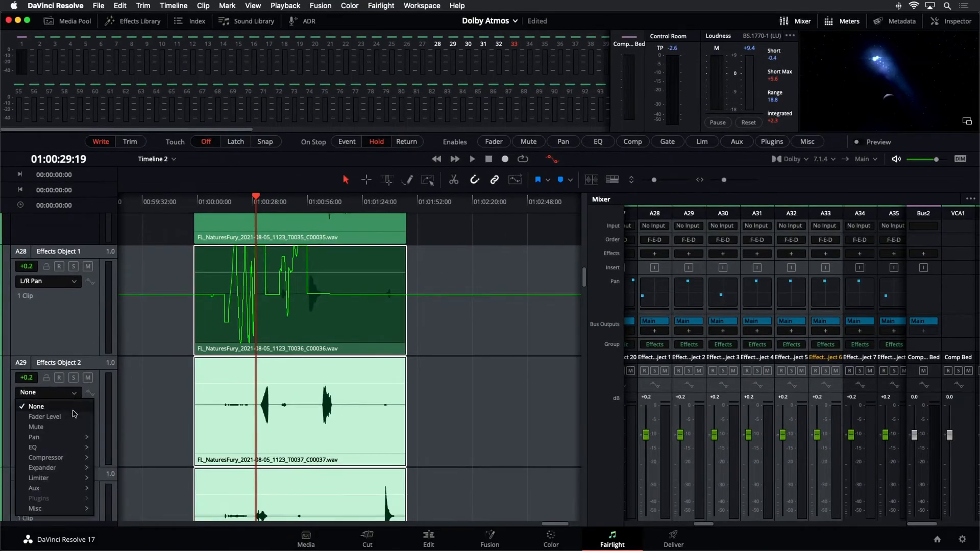
mouse_move(66, 438)
left_click(117, 440)
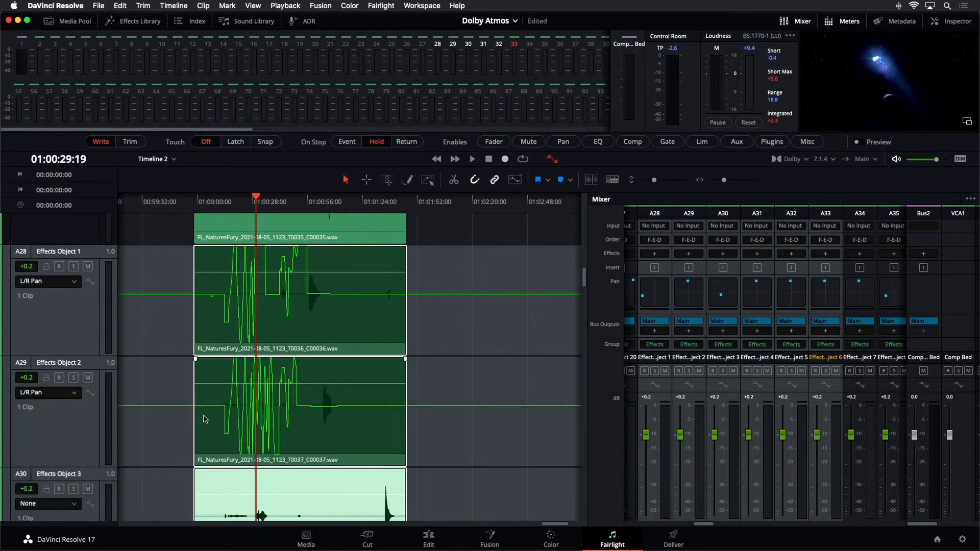
scroll(204, 417, "down", 5)
left_click(72, 327)
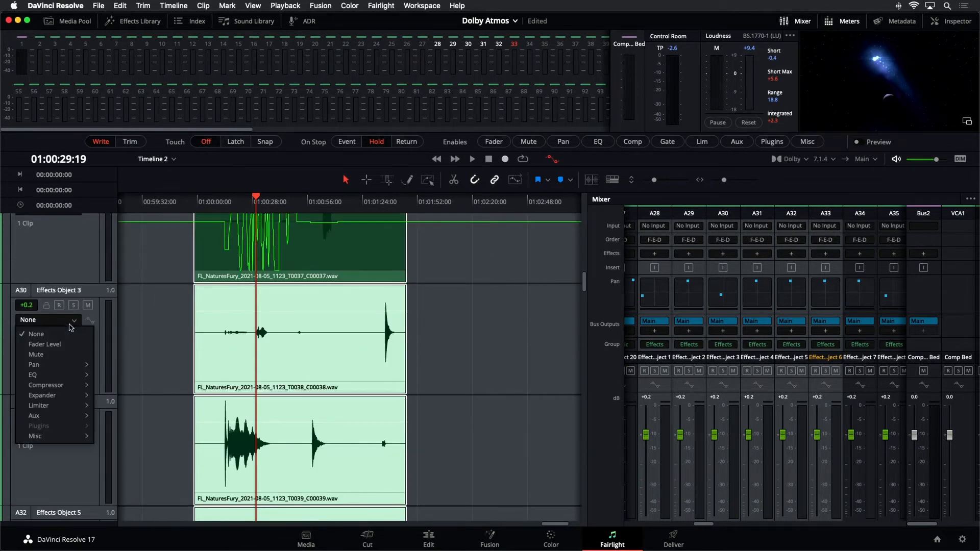
mouse_move(67, 364)
left_click(121, 381)
scroll(121, 381, "down", 5)
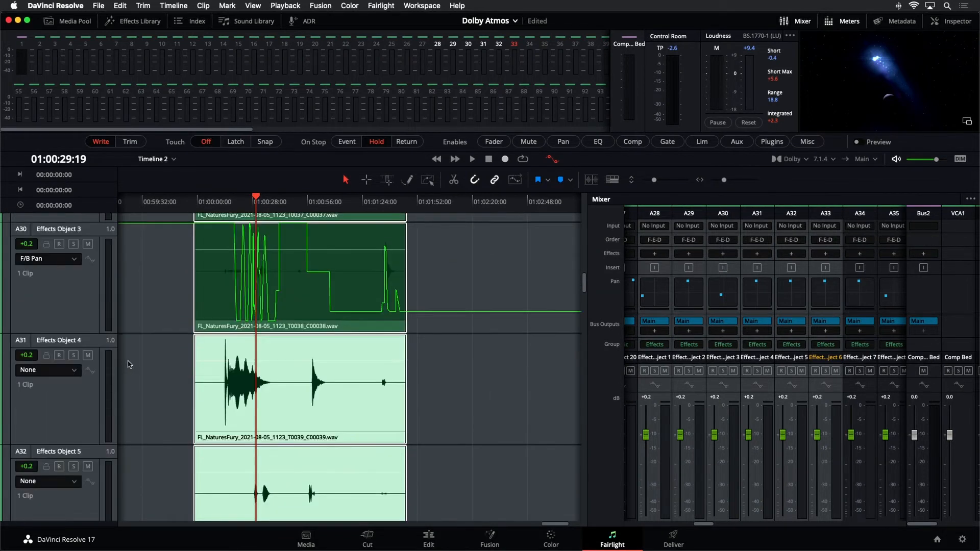
left_click(67, 310)
mouse_move(66, 354)
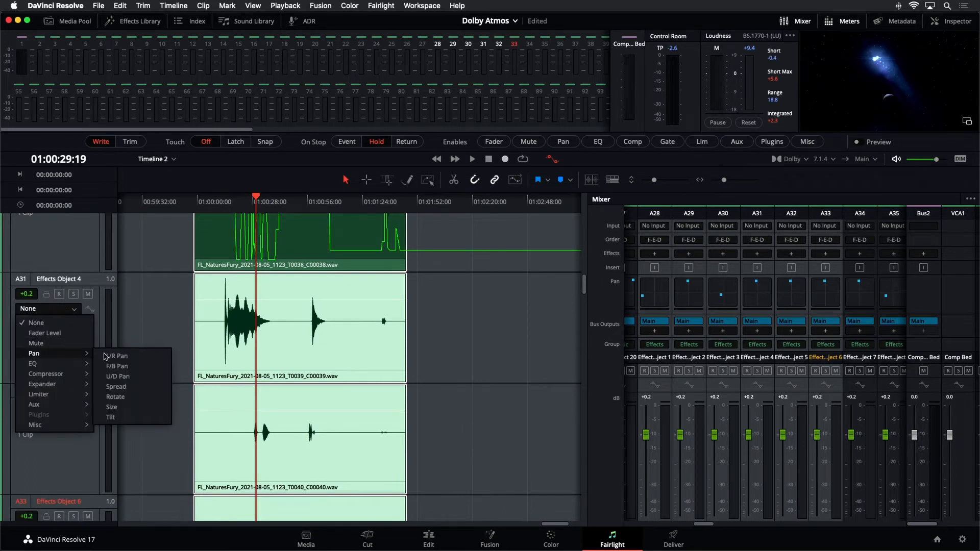
left_click(122, 366)
Reduce the timeline's track height to fit the Effects Object 1 to 5 tracks, and deselect all tracks.
scroll(165, 333, "up", 3)
scroll(163, 333, "up", 2)
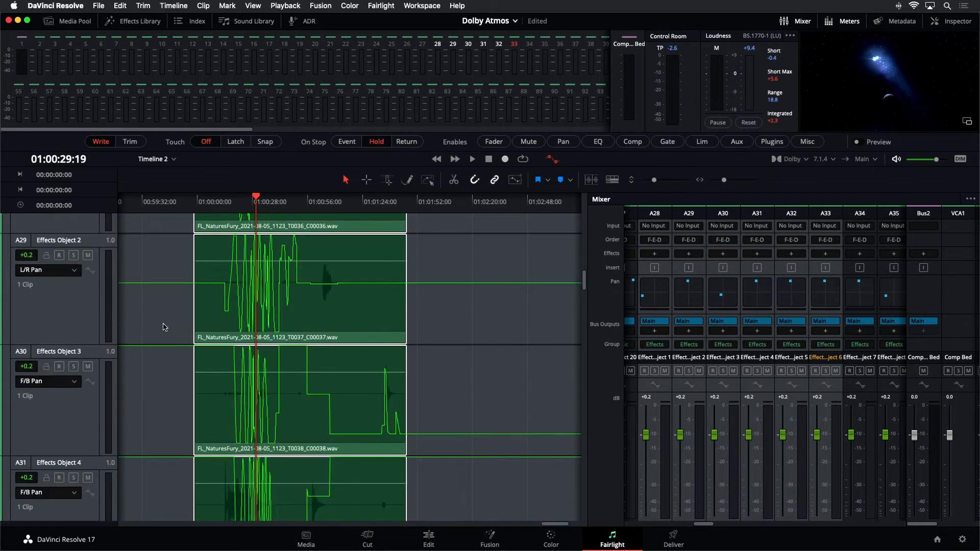
left_click_drag(655, 182, 648, 182)
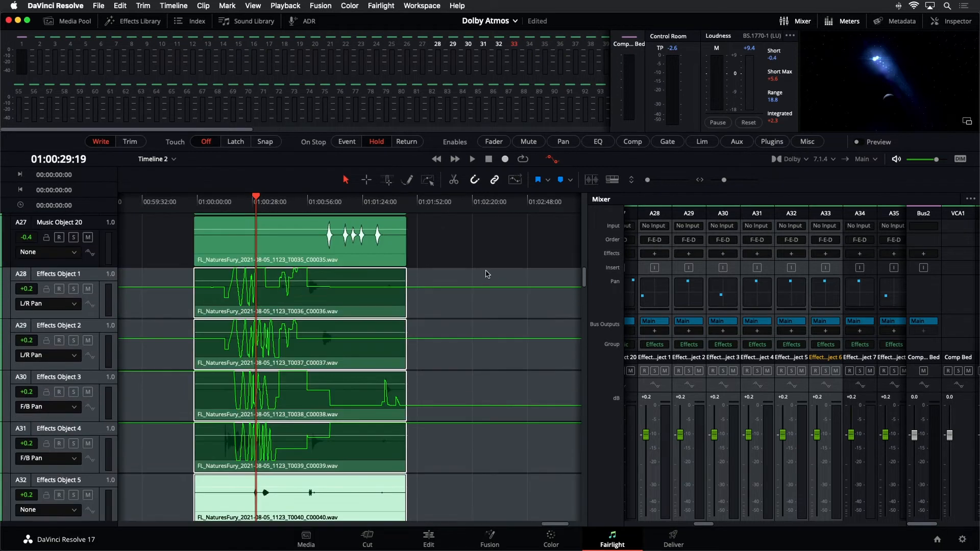
left_click(494, 283)
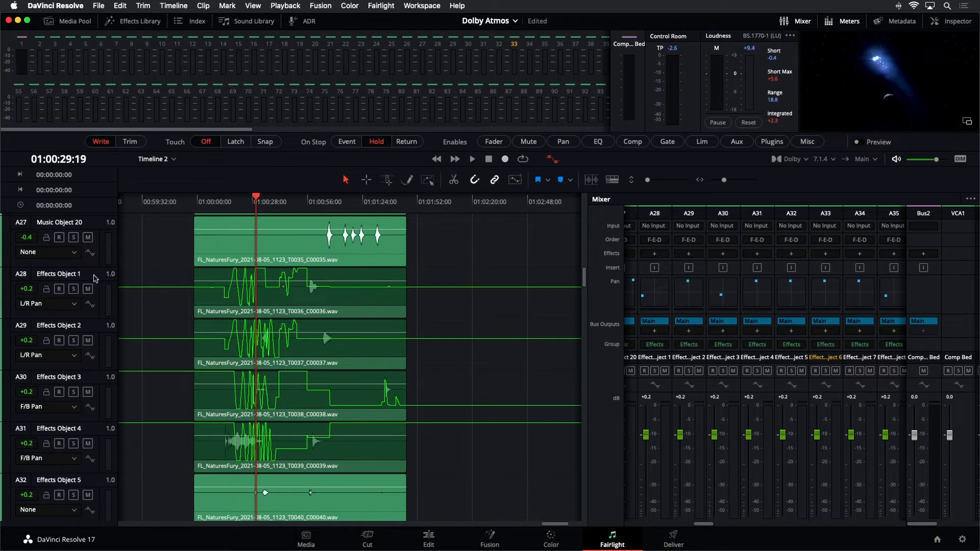
Play Timeline 2 briefly, select the Effects Object 1 track, and open its Audio Pan window.
key("space")
key("space")
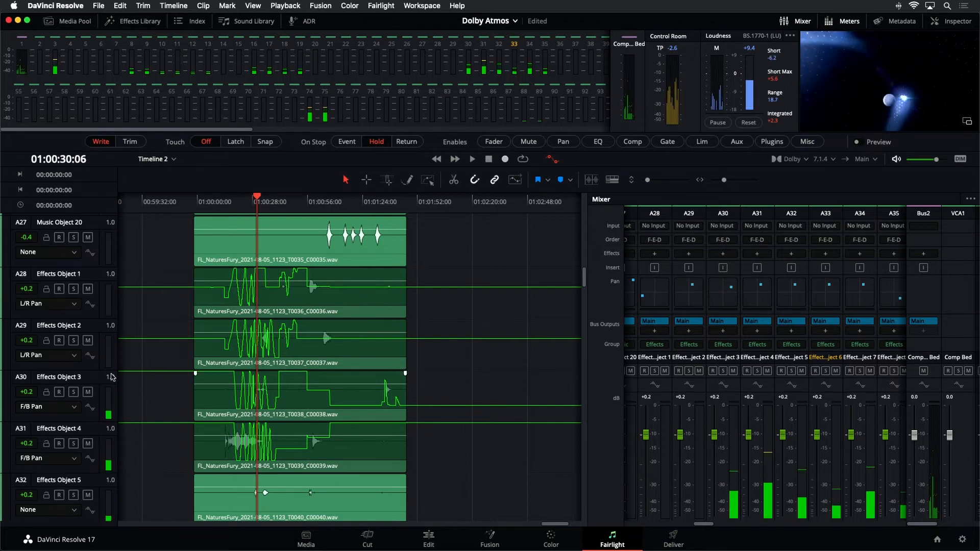
left_click(91, 318)
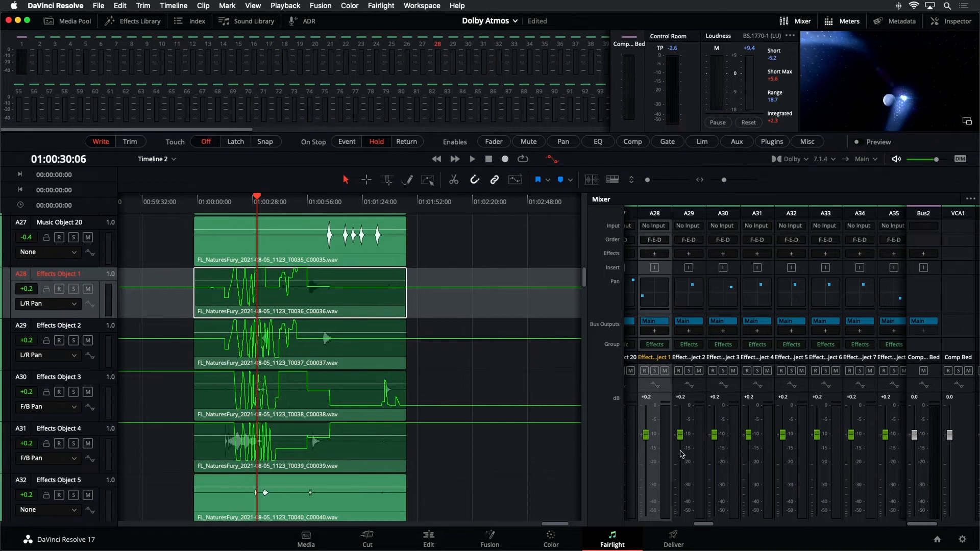
double_click(659, 302)
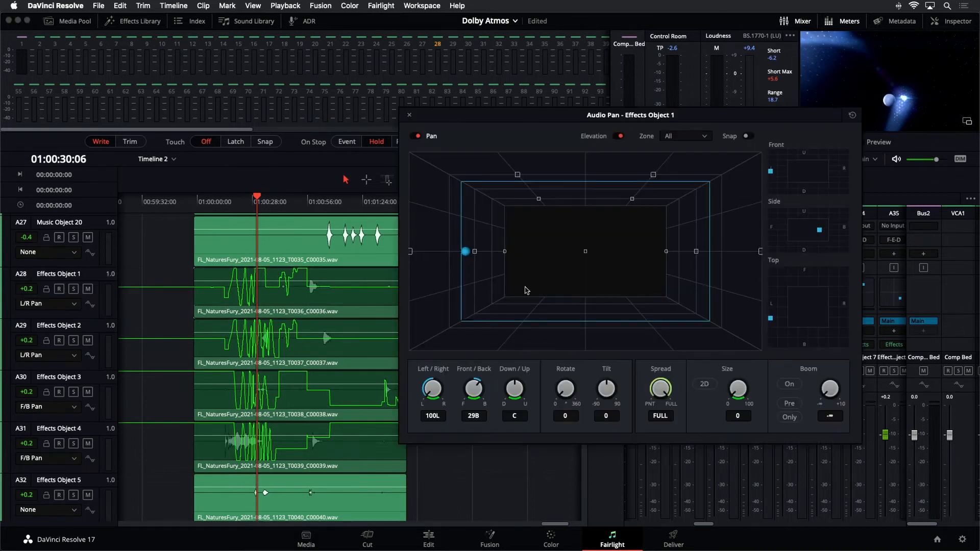
Replay Timeline 2 from about 01:00:14 and watch Effects Object 1's movement in its Audio Pan window.
key("space")
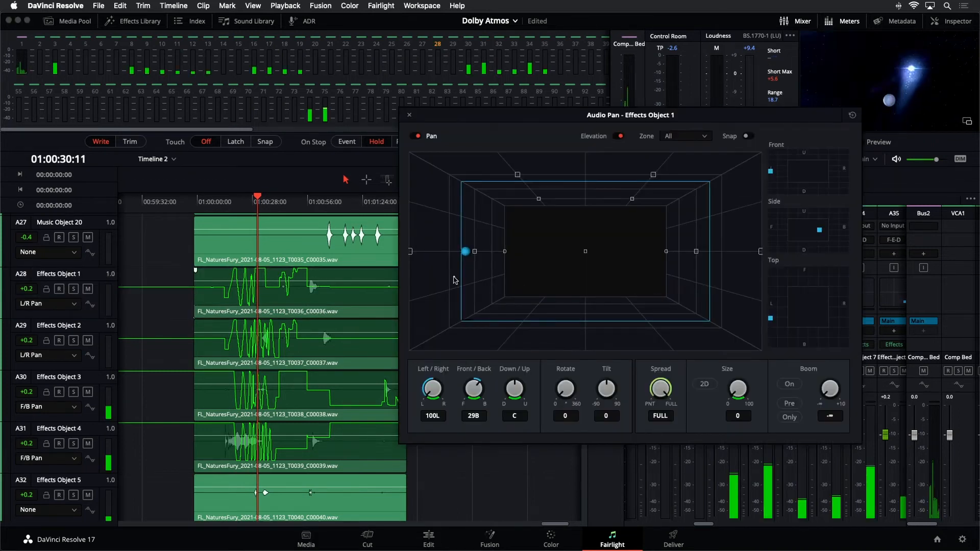
left_click(91, 317)
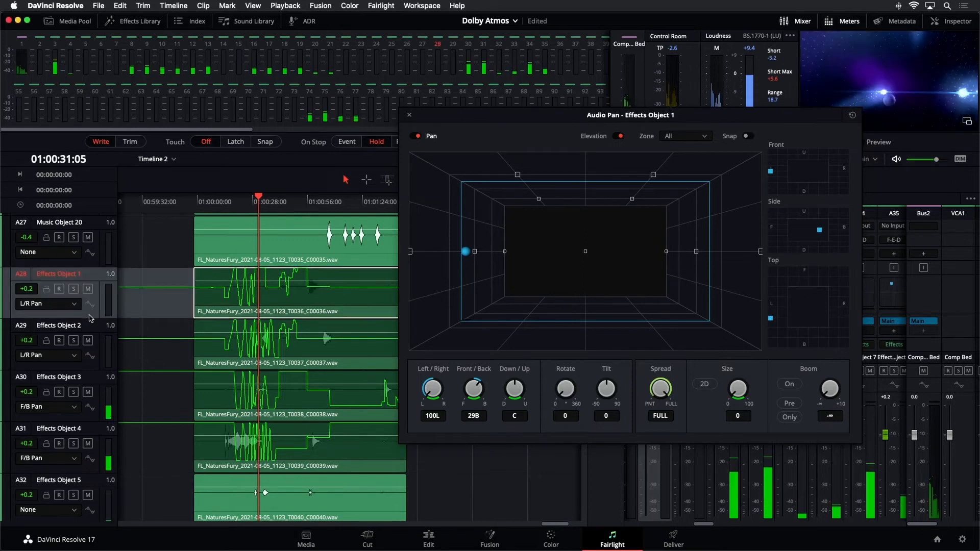
left_click(228, 203)
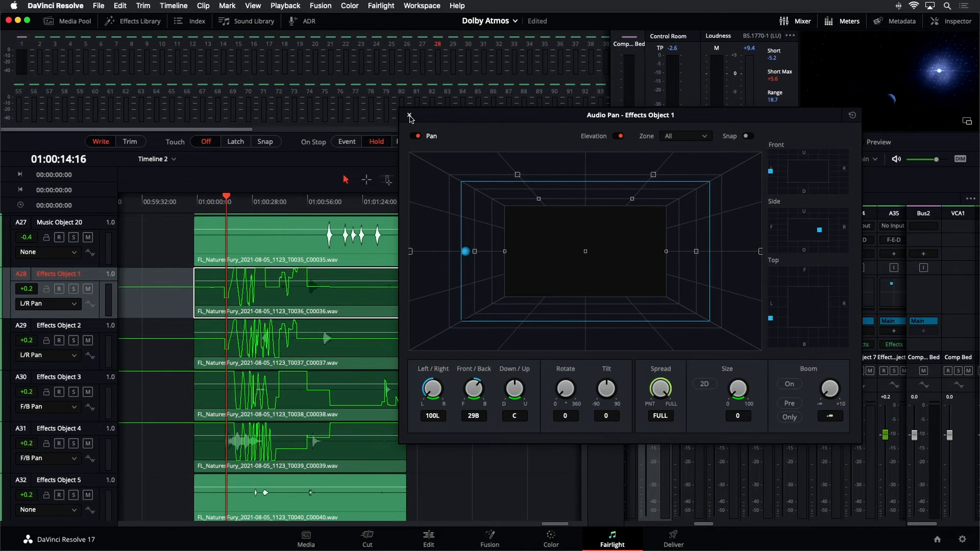
left_click(409, 116)
key("space")
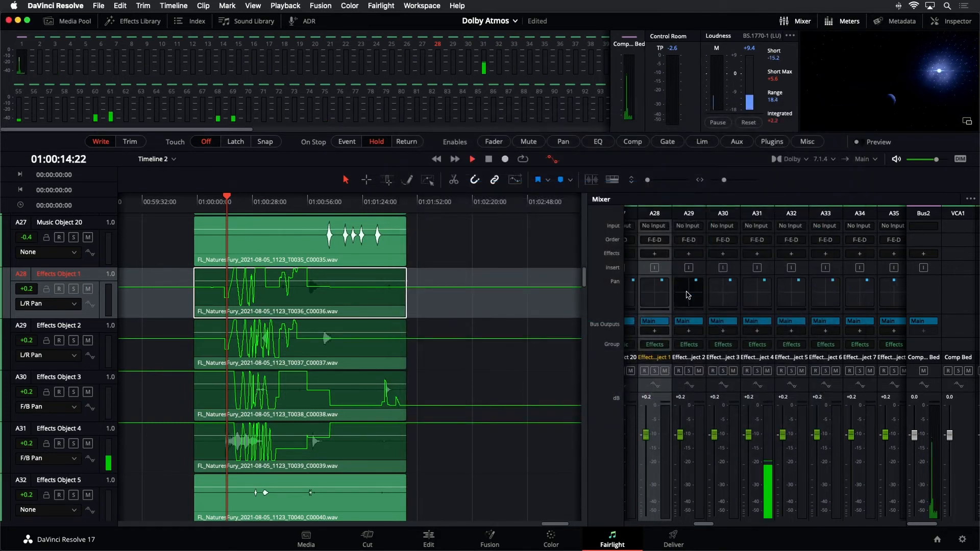
double_click(655, 294)
left_click_drag(586, 257, 485, 264)
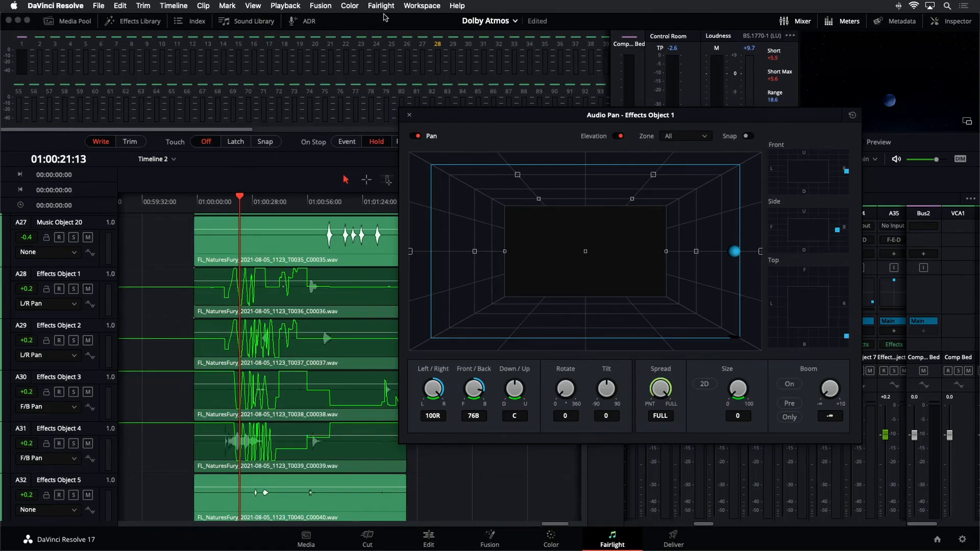
Open the Space View scope, move it clear of the Audio Pan window during playback, and mute the monitoring.
left_click(382, 6)
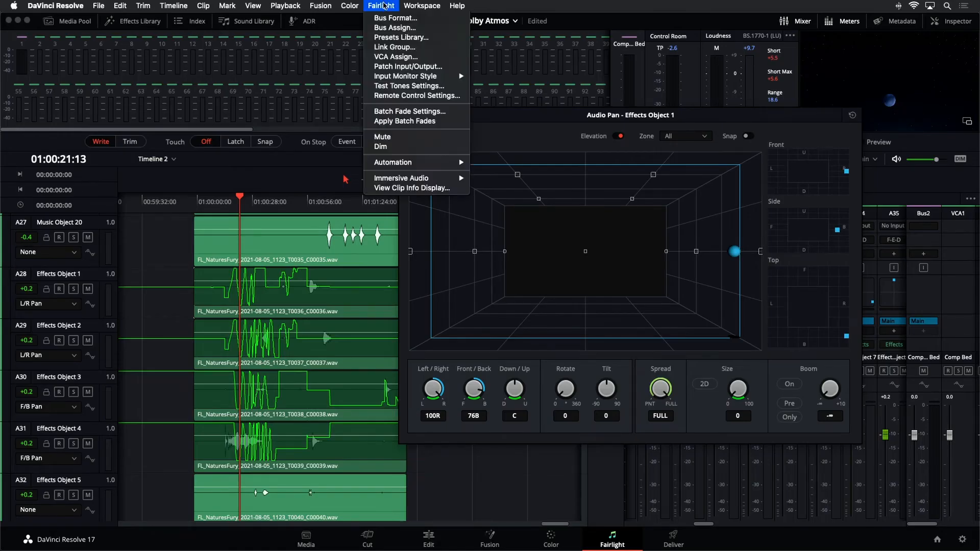
mouse_move(382, 179)
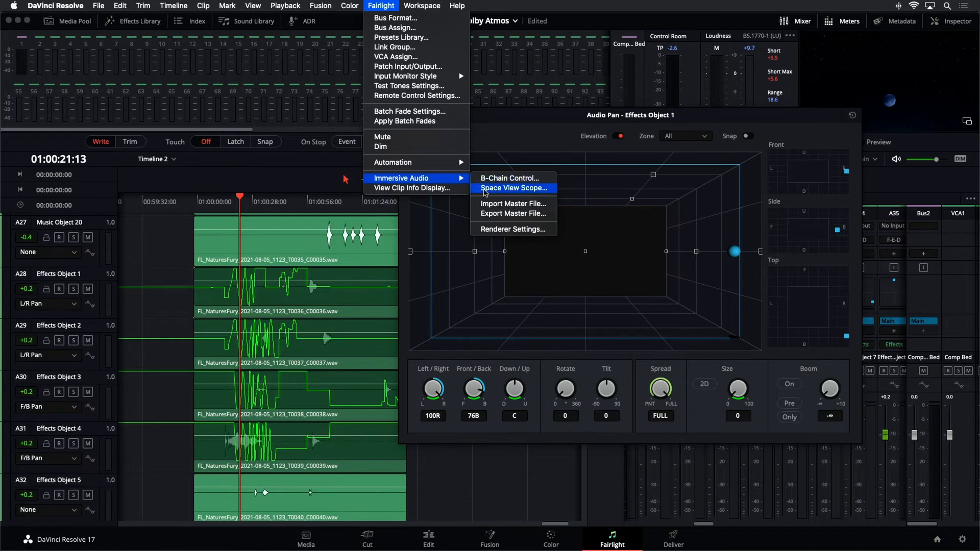
left_click(485, 188)
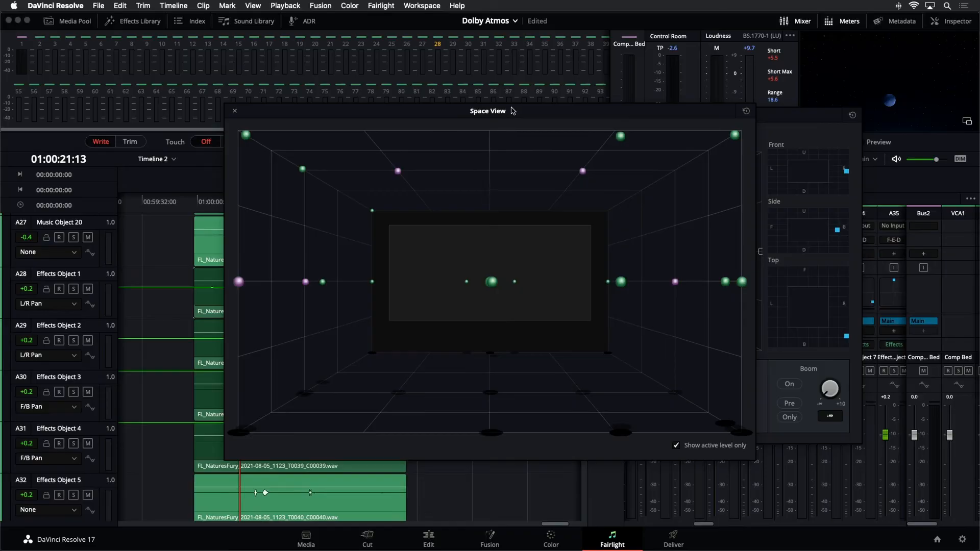
left_click_drag(513, 111, 473, 69)
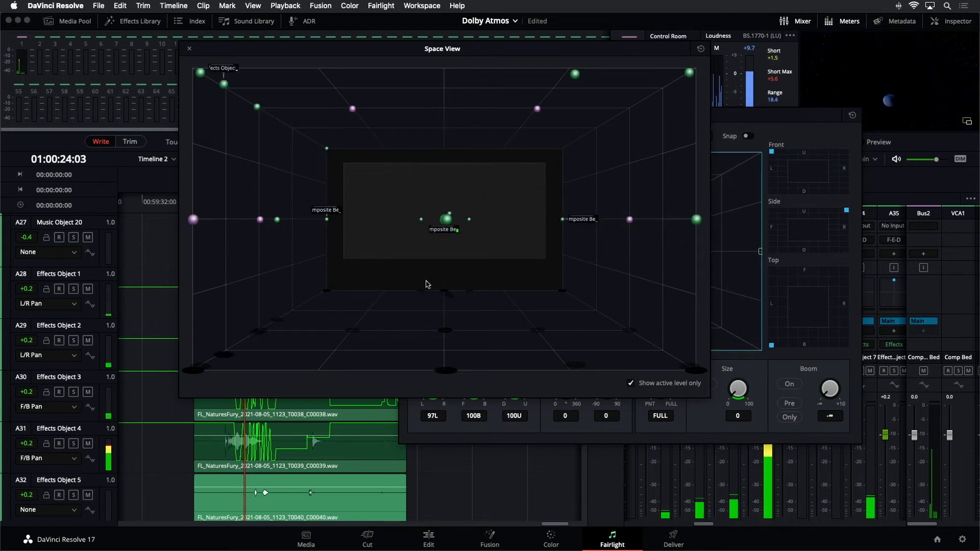
left_click(897, 160)
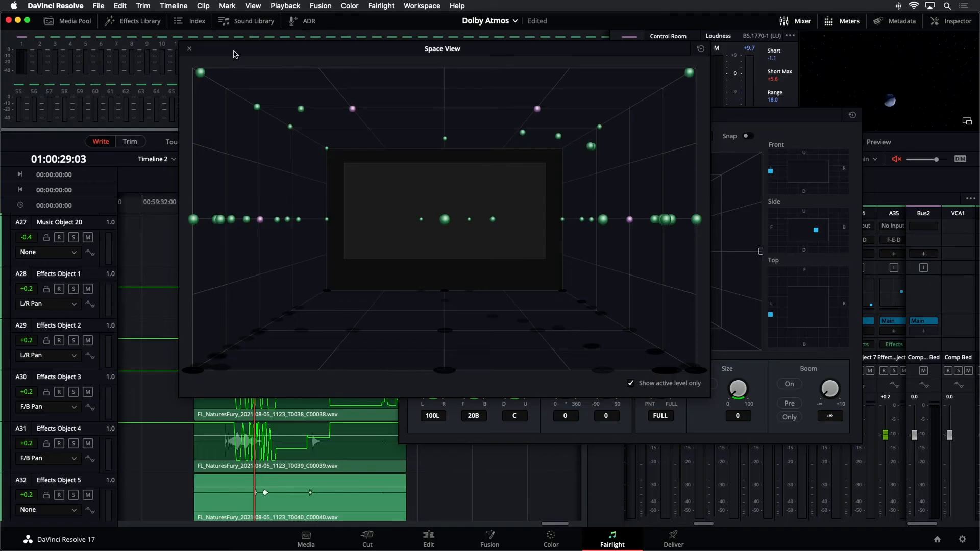
Move Space View away from the track headers, solo Effects Objects 1 to 4, and play from about 01:00:14.
left_click_drag(234, 54, 449, 77)
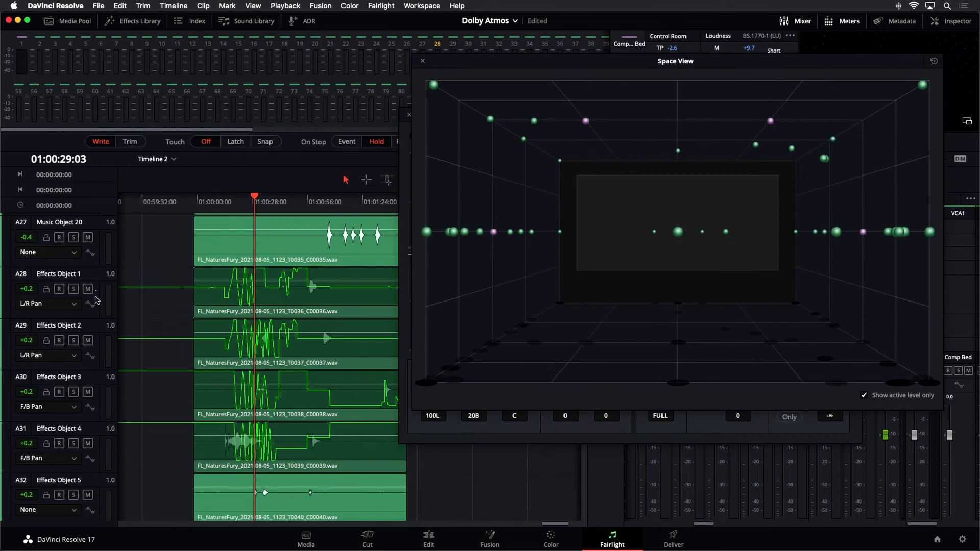
left_click_drag(96, 297, 79, 441)
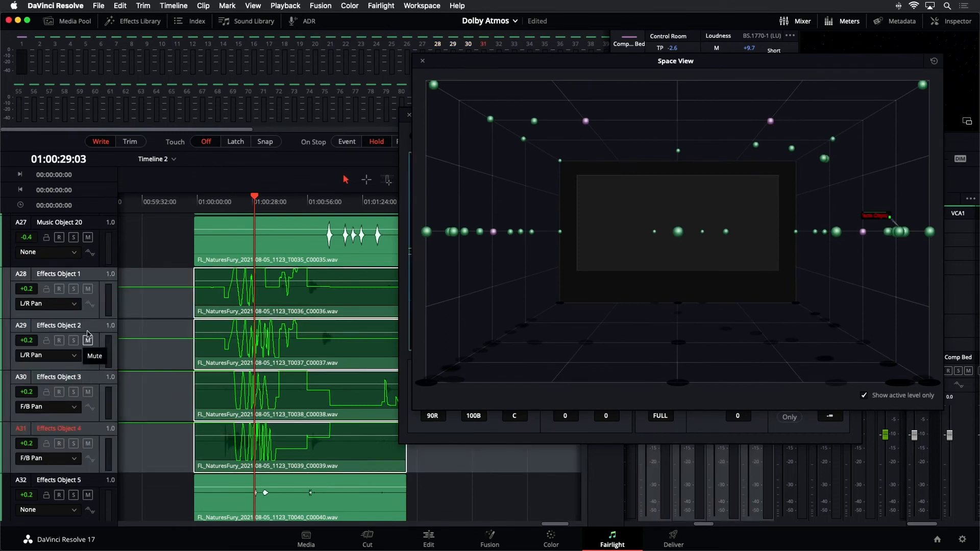
left_click(73, 289)
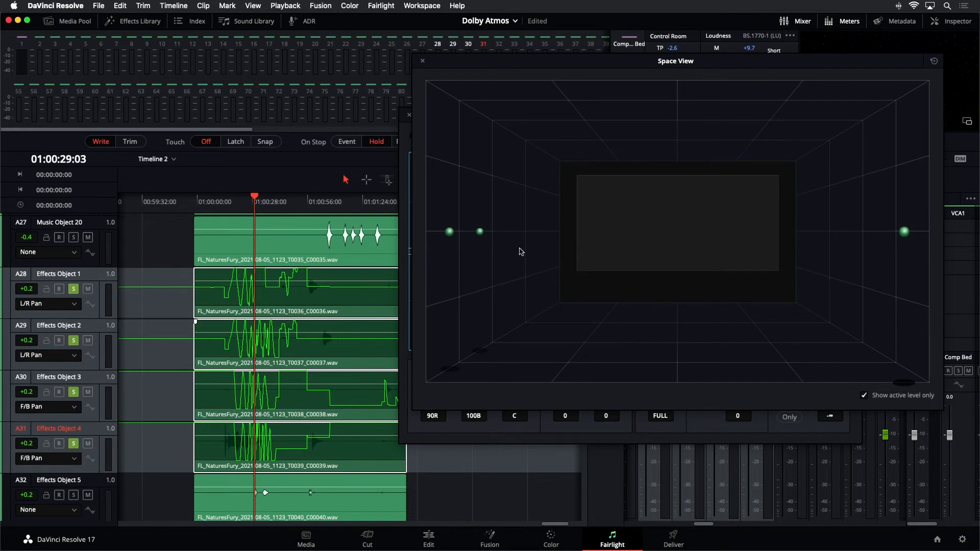
left_click(227, 204)
key("space")
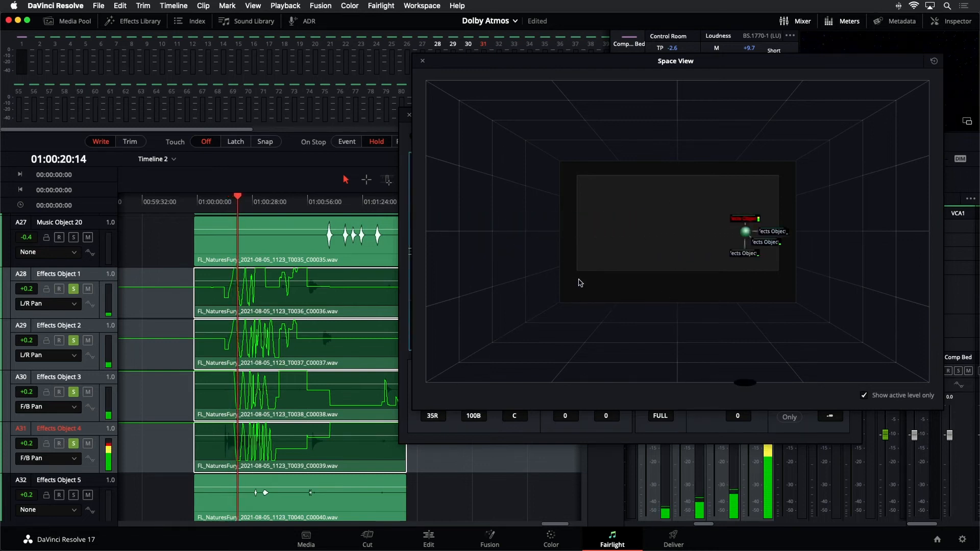
Change the track color of Effects Objects 1 to 4 to Orange and resume playback to follow them in Space View.
right_click(80, 315)
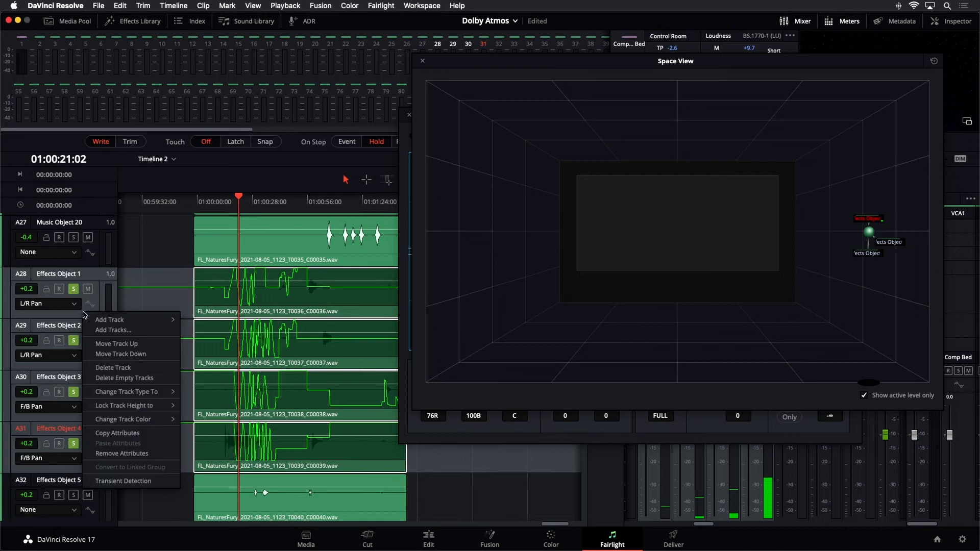
mouse_move(147, 421)
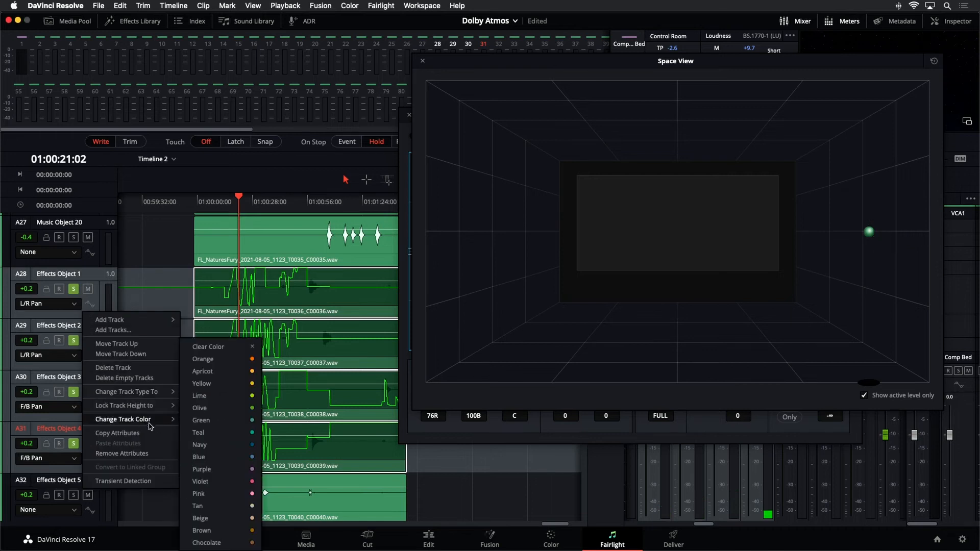
left_click(225, 364)
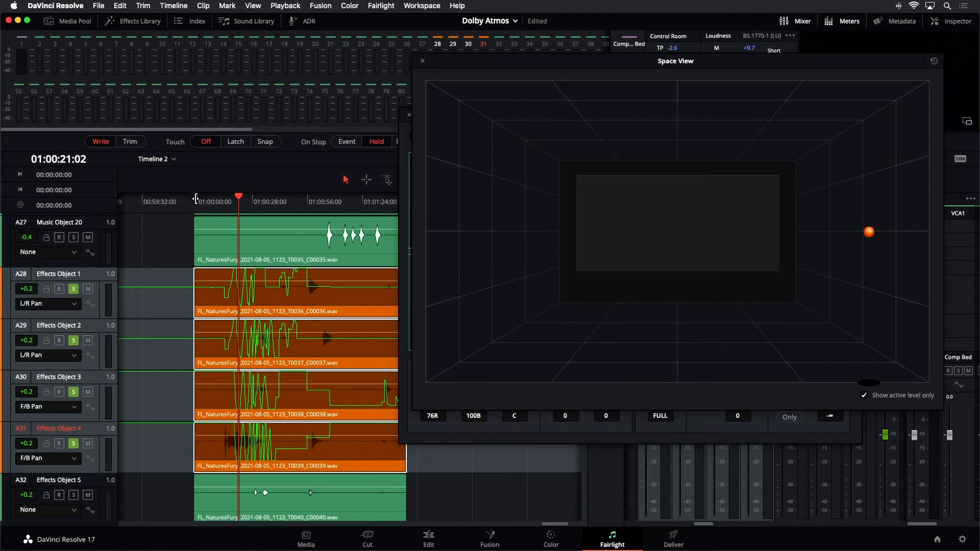
key("space")
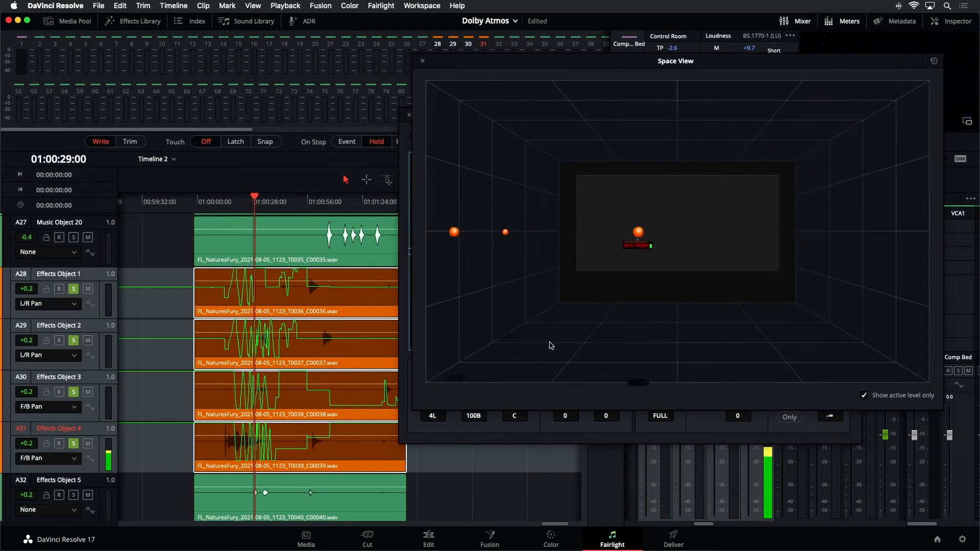
Unsolo Effects Objects 1 to 4 and play the full mix to compare all objects in Space View.
left_click(70, 288)
left_click(74, 341)
left_click(74, 392)
left_click(74, 443)
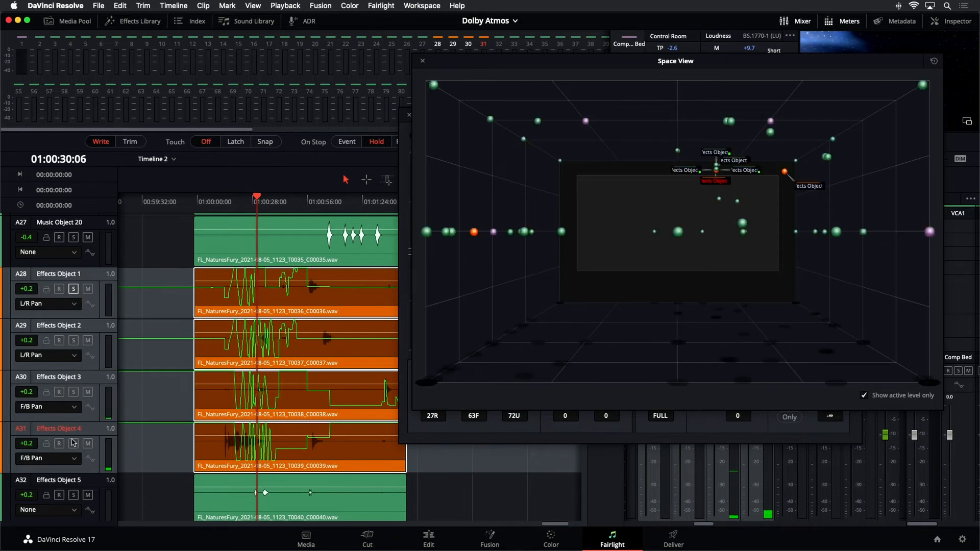
key("space")
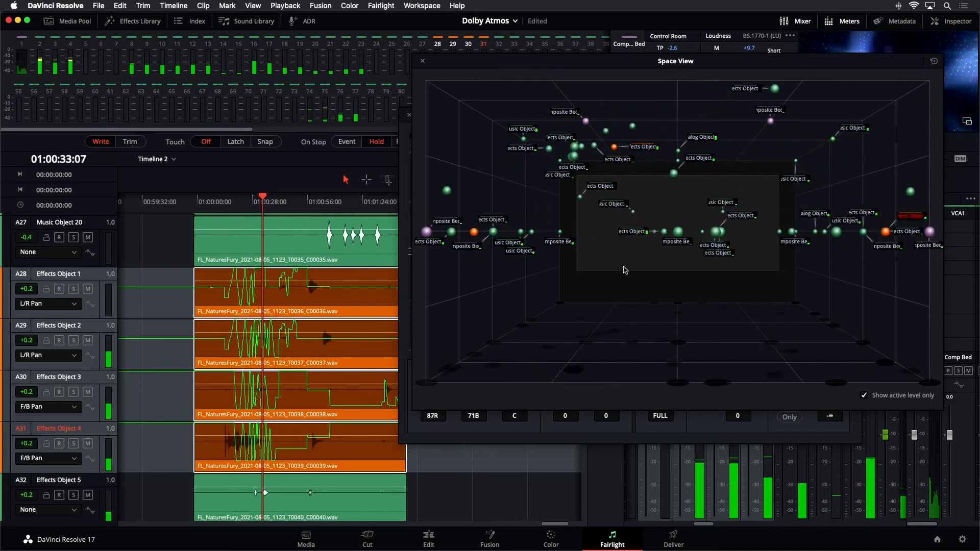
Reposition the Space View window over the timeline, make it wider, and continue playback to view all objects.
left_click_drag(648, 61, 414, 47)
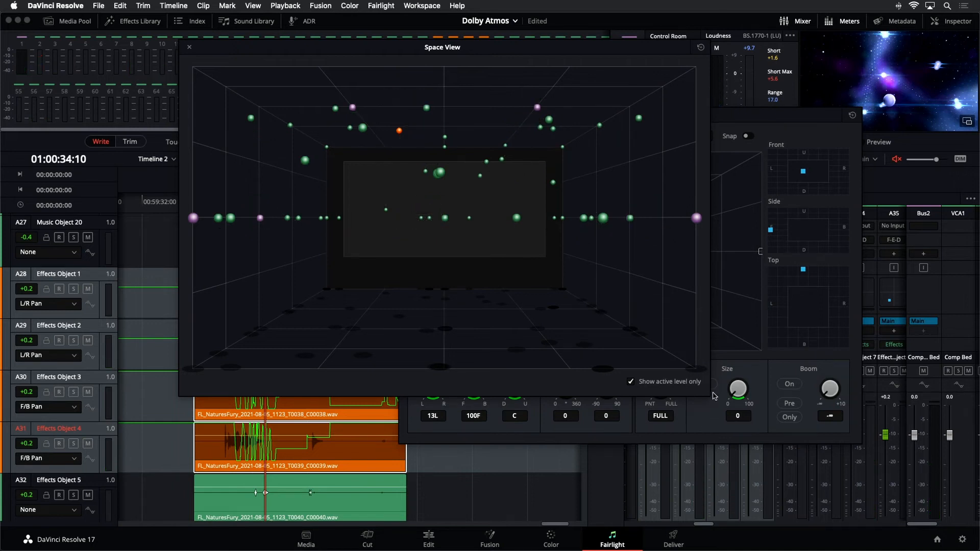
left_click_drag(707, 395, 519, 304)
left_click_drag(596, 379, 825, 387)
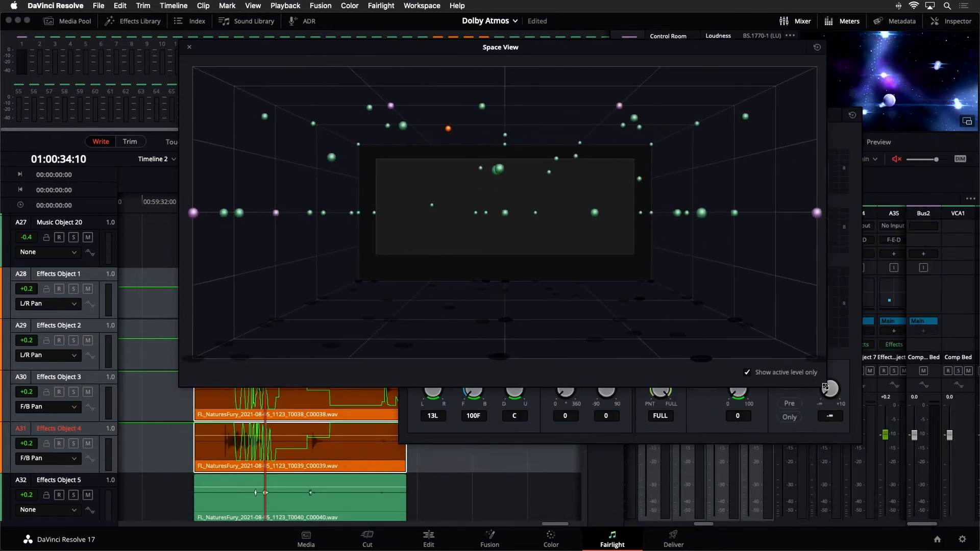
key("space")
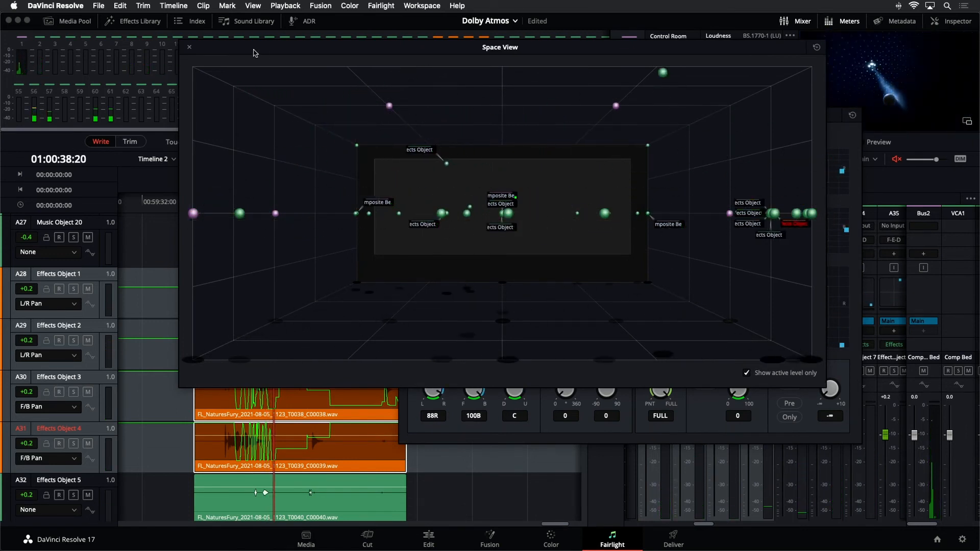
Close the Space View and Audio Pan windows and deselect the Effects Object tracks.
left_click(190, 48)
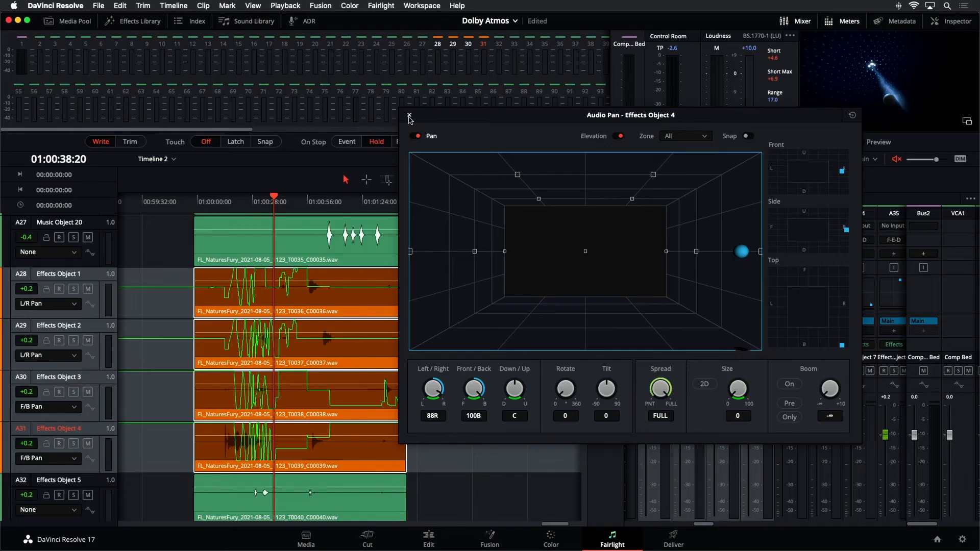
left_click(409, 116)
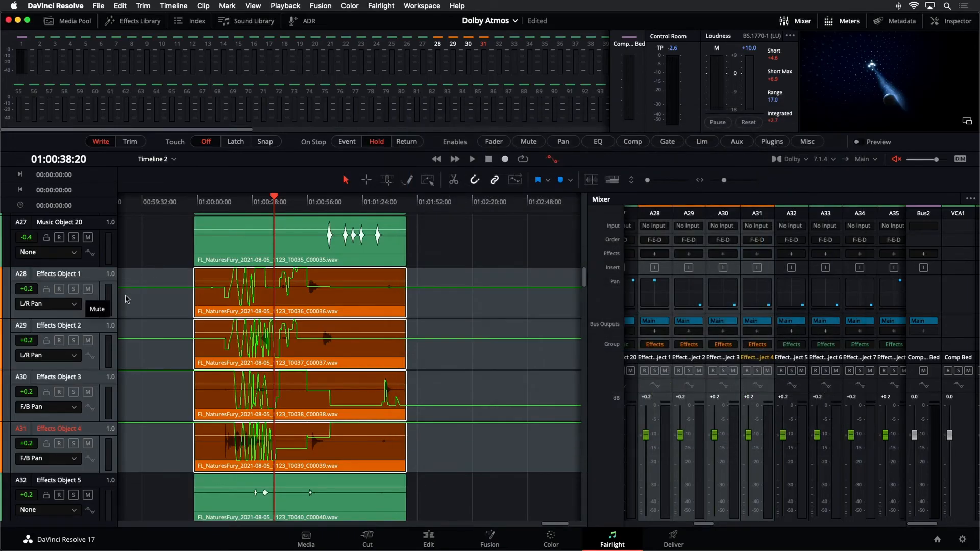
left_click(134, 278)
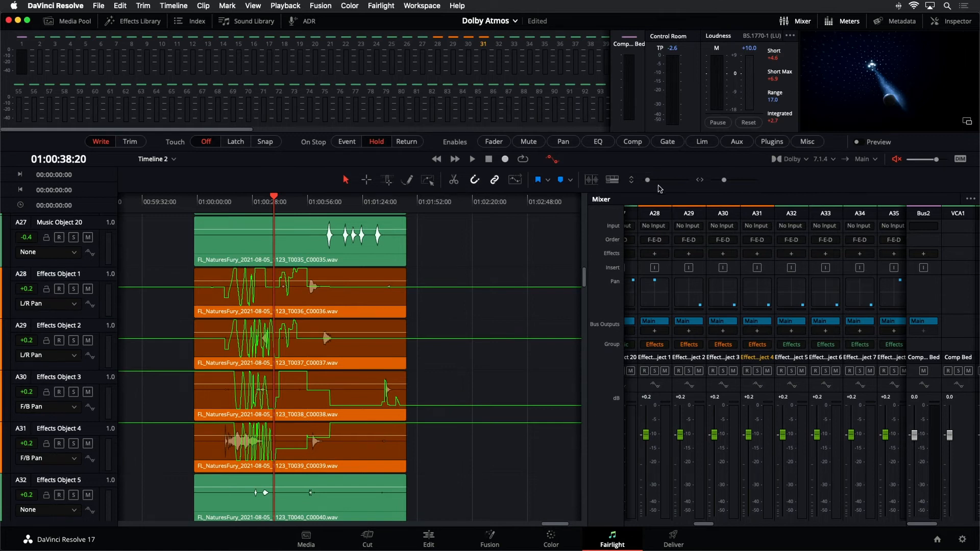
Reduce all tracks to minimum height, and enlarge the Composite Bed track to show its individual channels.
left_click_drag(652, 180, 642, 179)
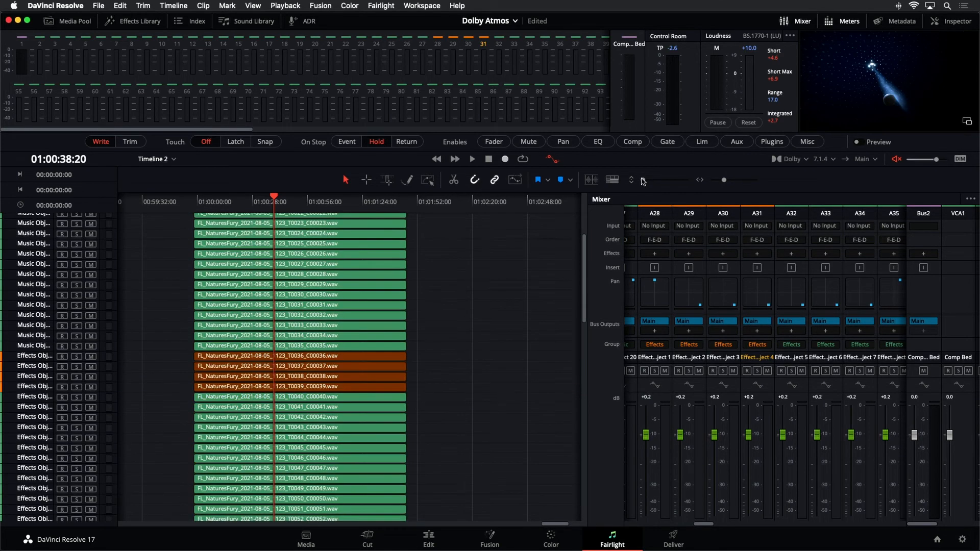
scroll(459, 310, "up", 5)
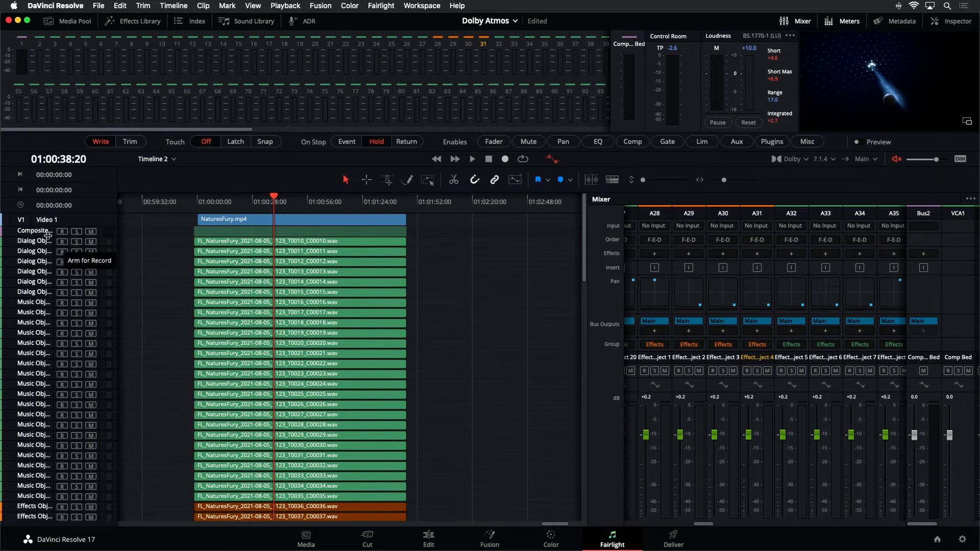
left_click_drag(61, 236, 61, 364)
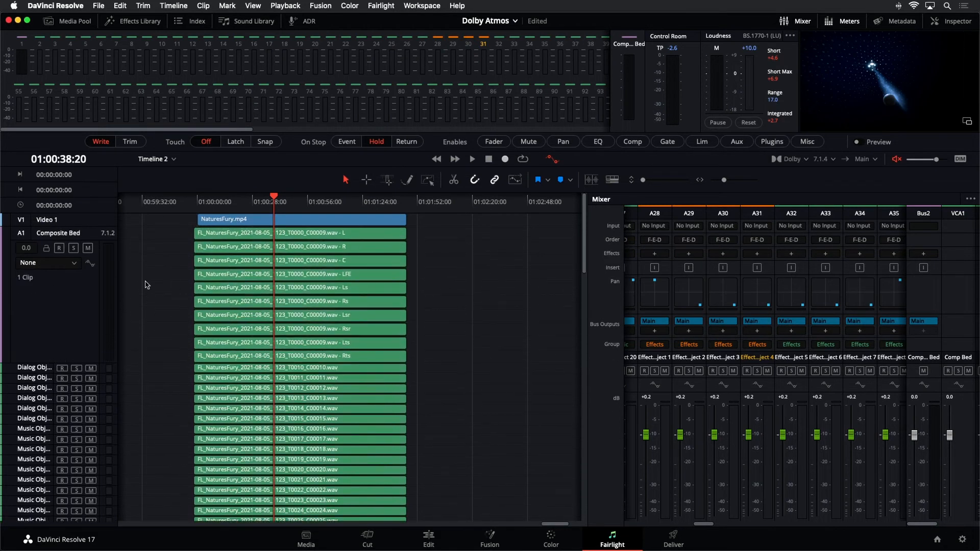
Play from about 01:00:14 with the Composite Bed's Audio Pan window open, reset its pan settings, and close the window.
left_click(227, 206)
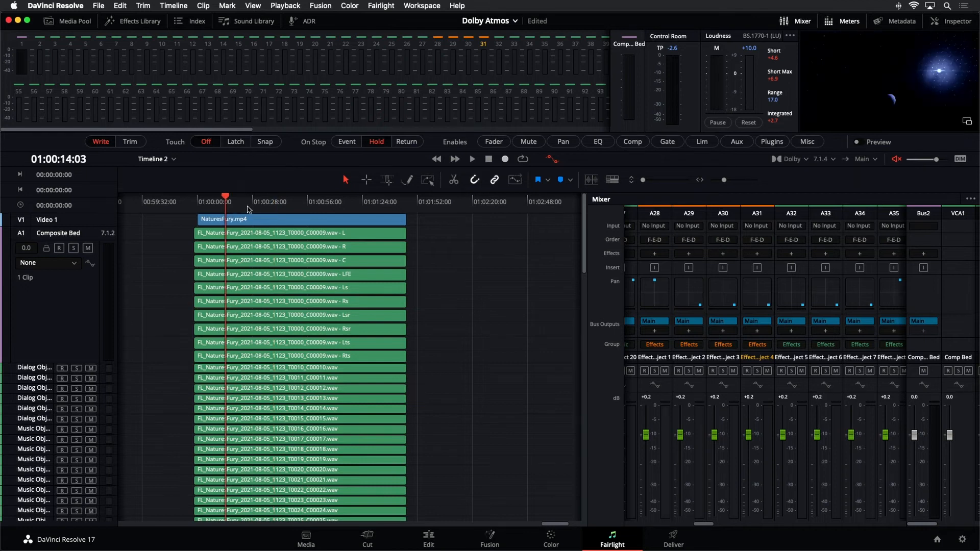
left_click_drag(708, 527, 628, 529)
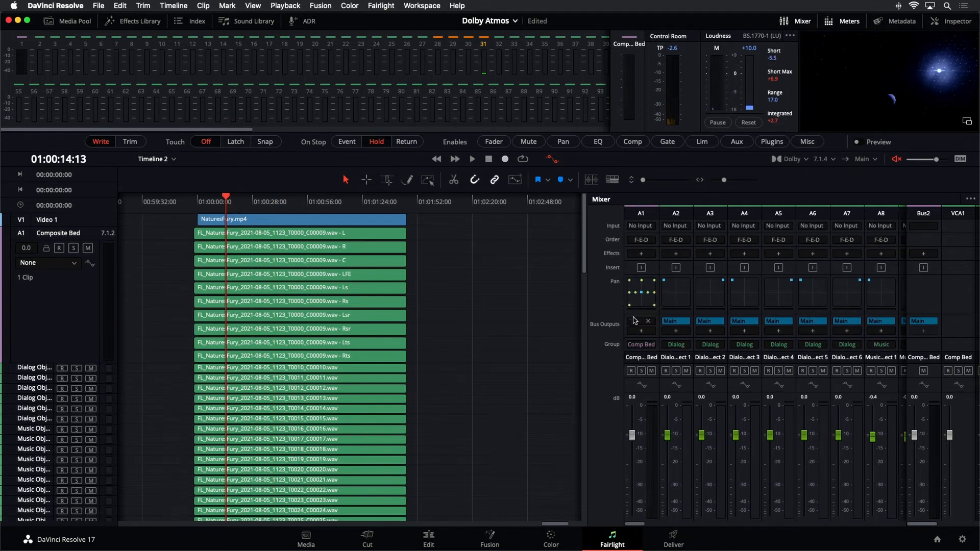
double_click(645, 293)
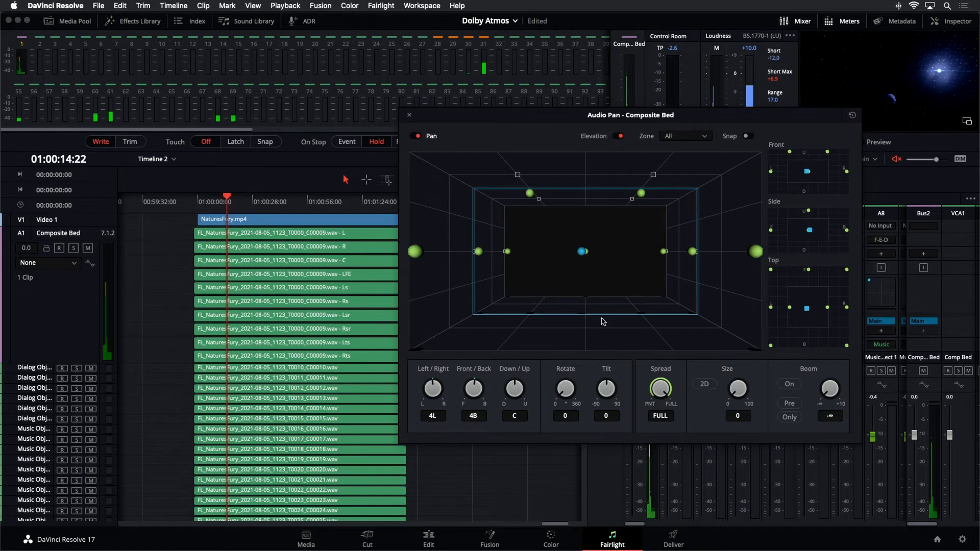
left_click(851, 115)
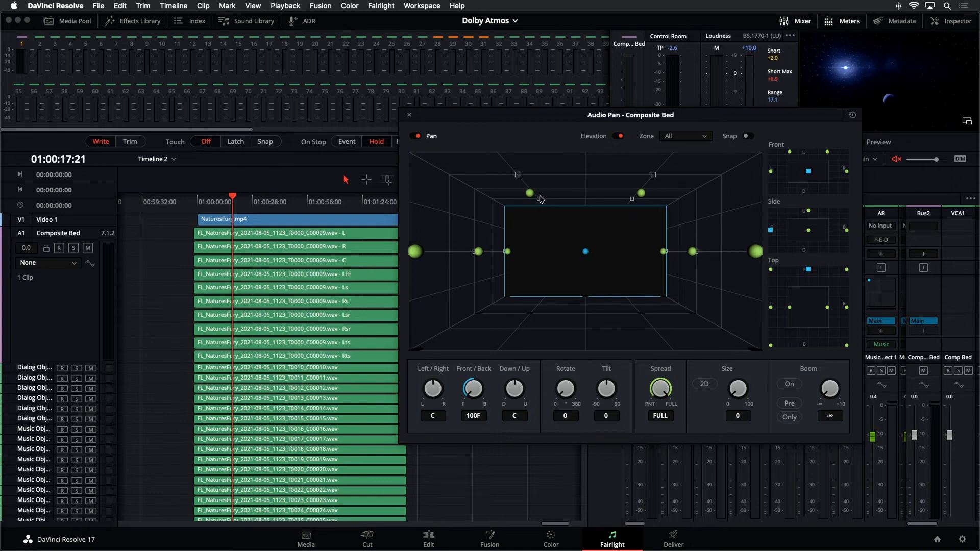
left_click(409, 116)
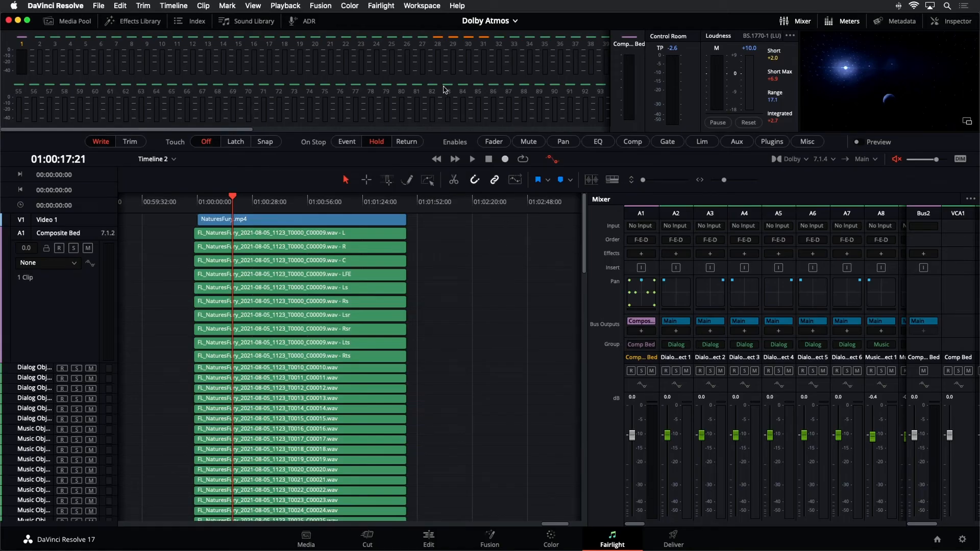
Open the immersive master export settings and review the file name options, keeping Timeline Name.
left_click(388, 6)
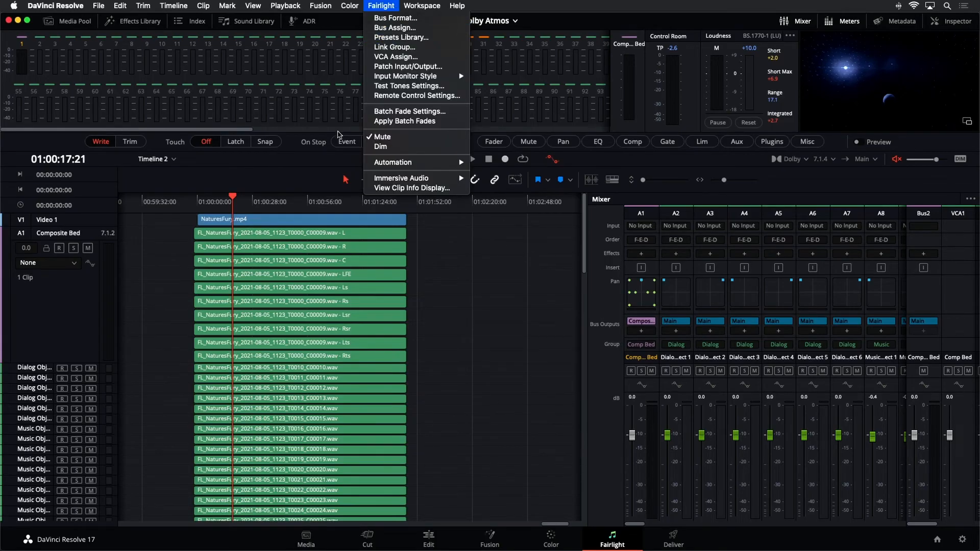
mouse_move(439, 178)
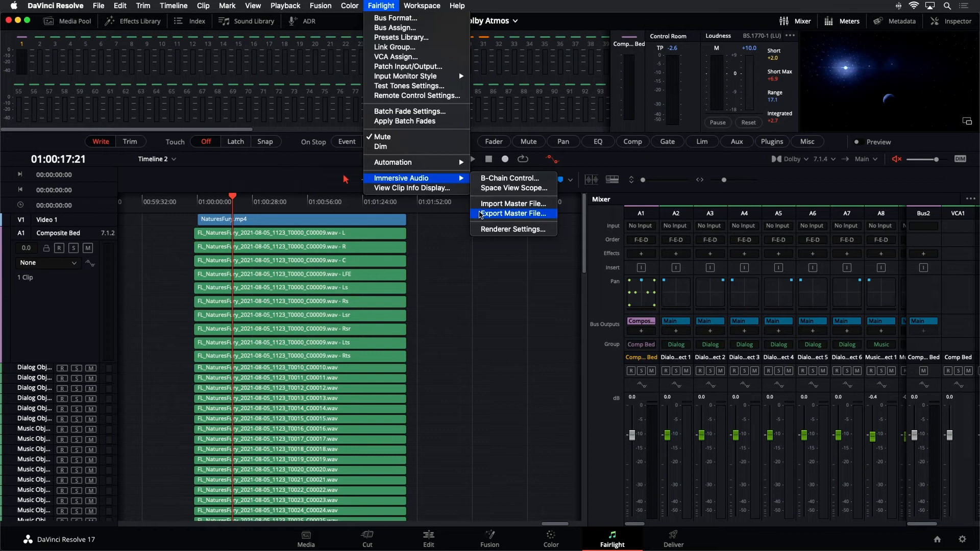
left_click(480, 214)
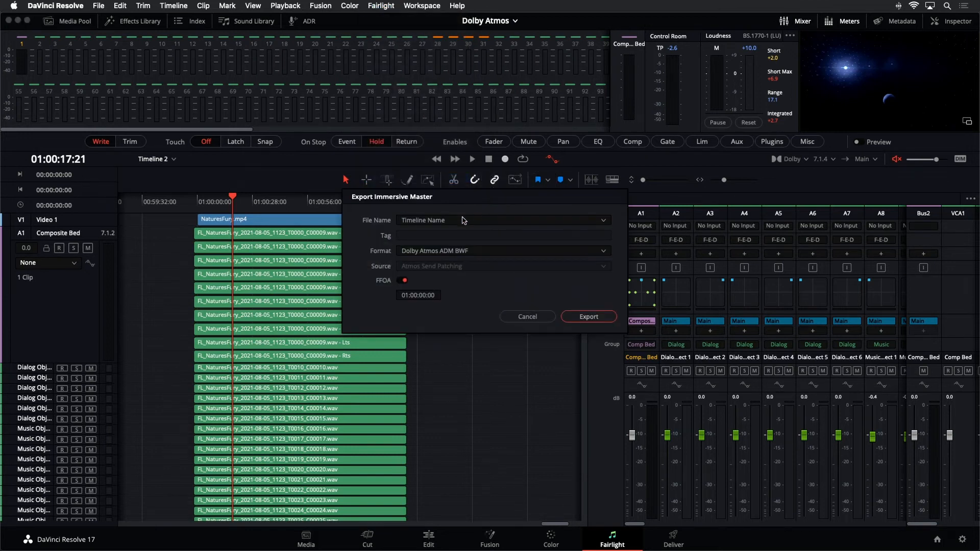
left_click(447, 223)
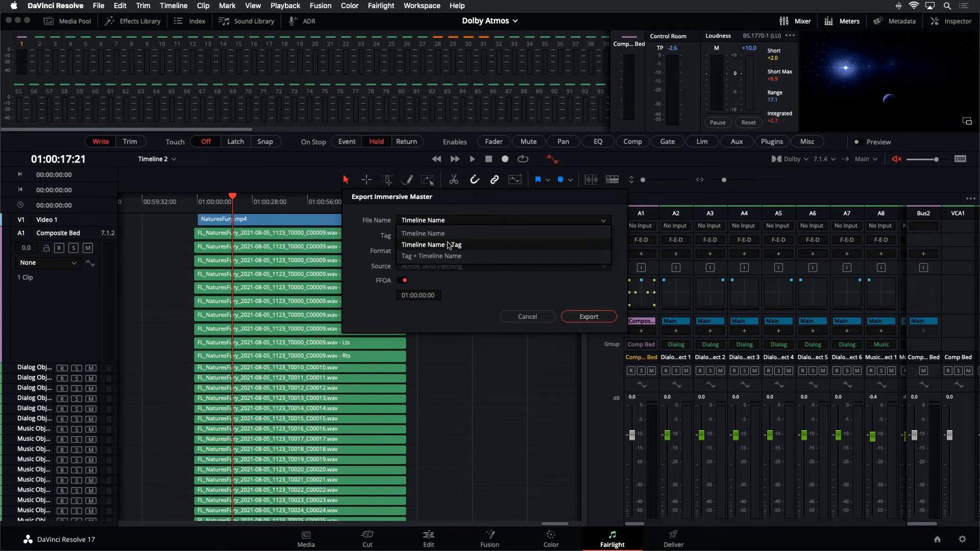
left_click(452, 220)
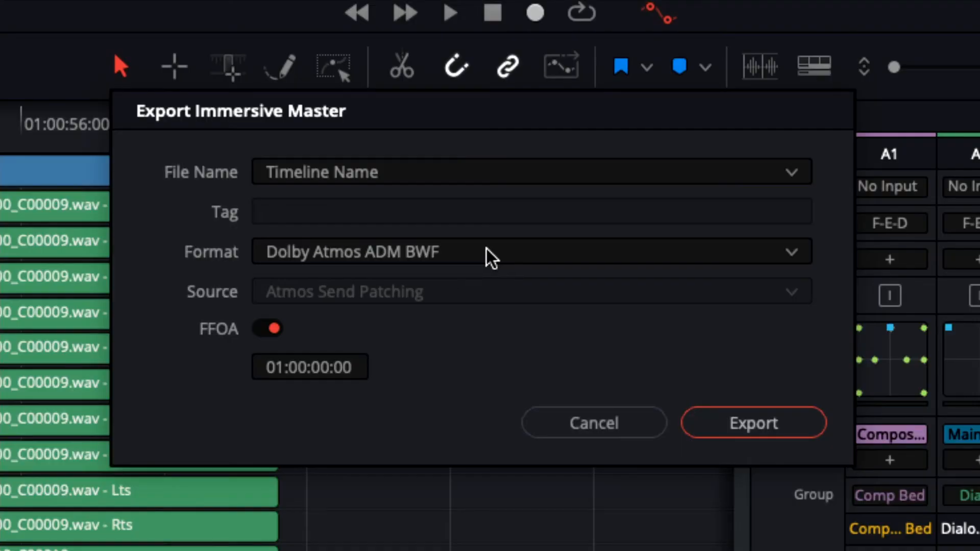
Try the Dolby Atmos IMF IAB export format, switch back to Dolby Atmos ADM BWF, and cancel the export.
left_click(486, 253)
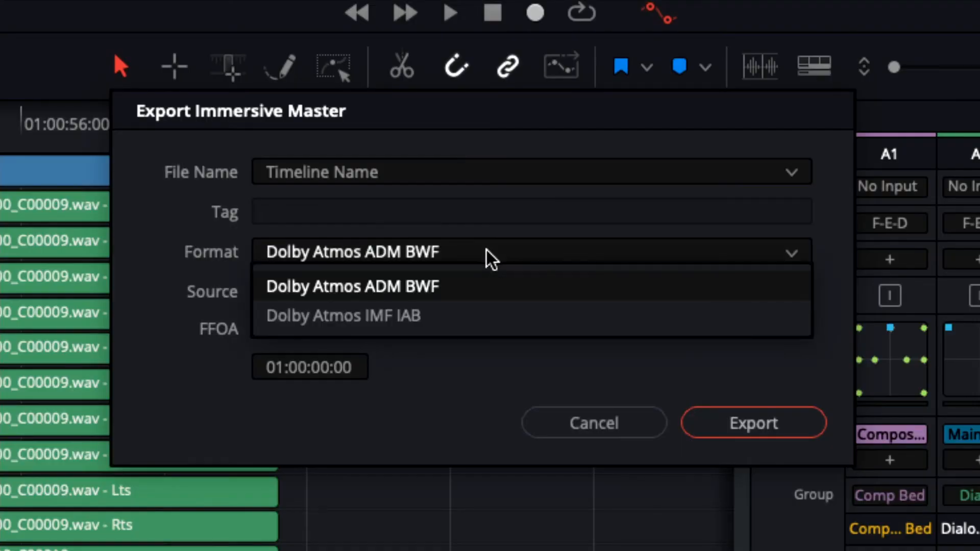
left_click(477, 319)
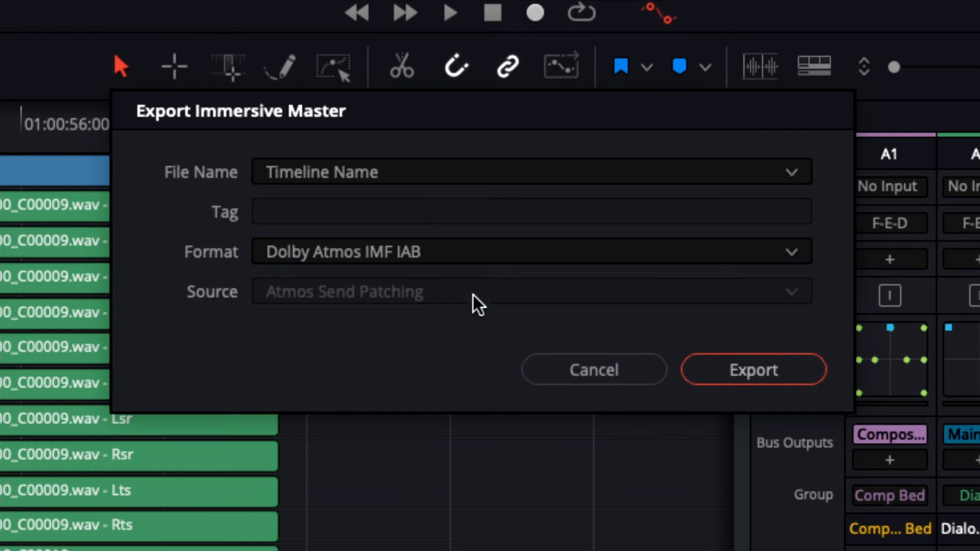
left_click(454, 260)
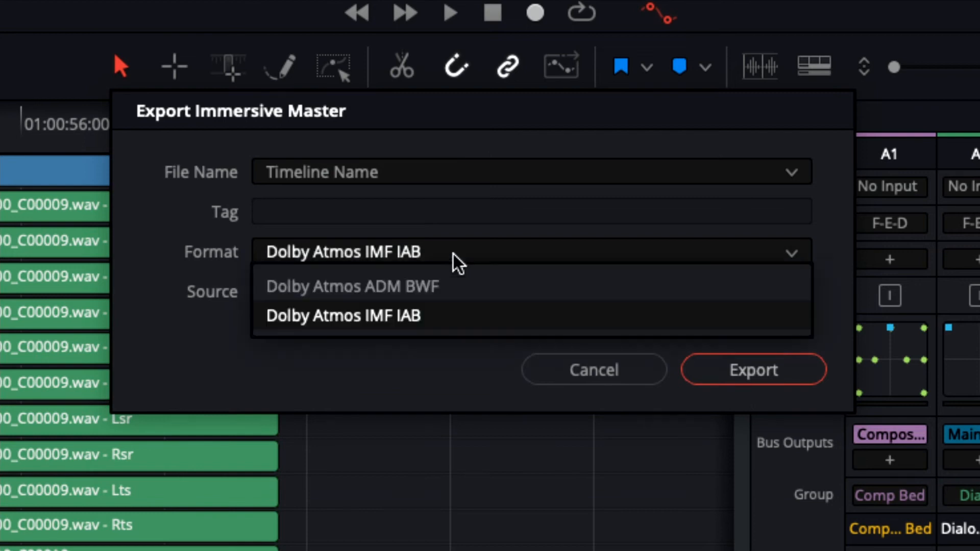
left_click(452, 284)
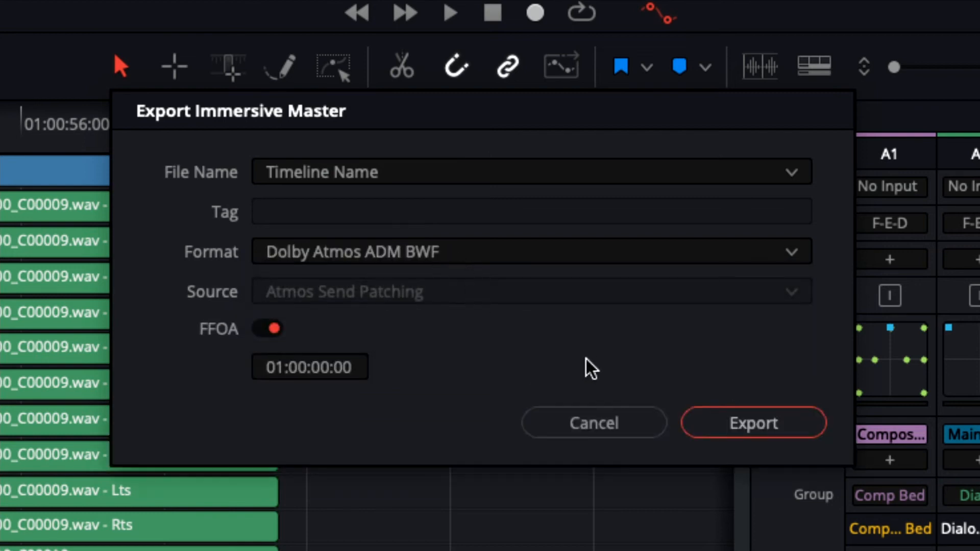
left_click(618, 433)
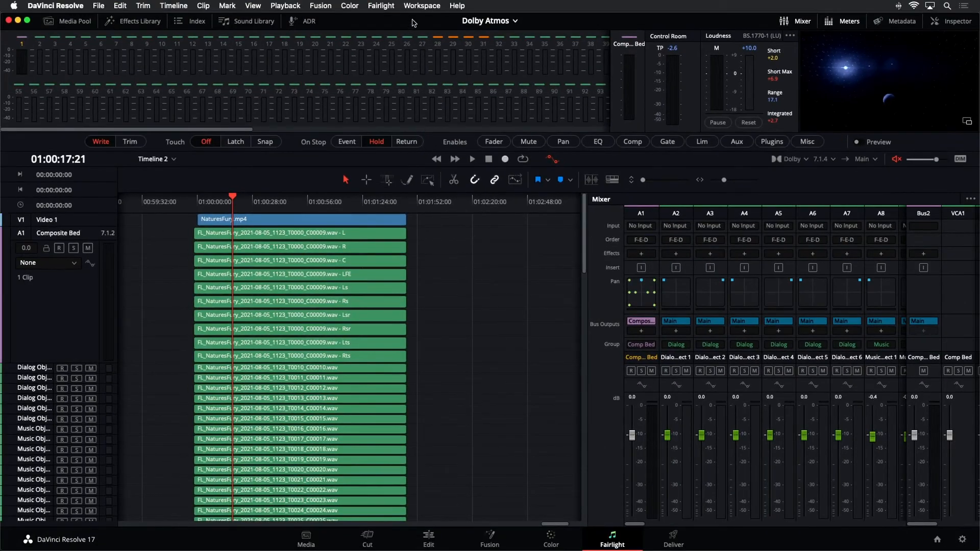
Reopen the immersive master export settings, choose the Dolby Atmos IMF IAB format, and dismiss the dialog without exporting.
left_click(381, 5)
mouse_move(392, 179)
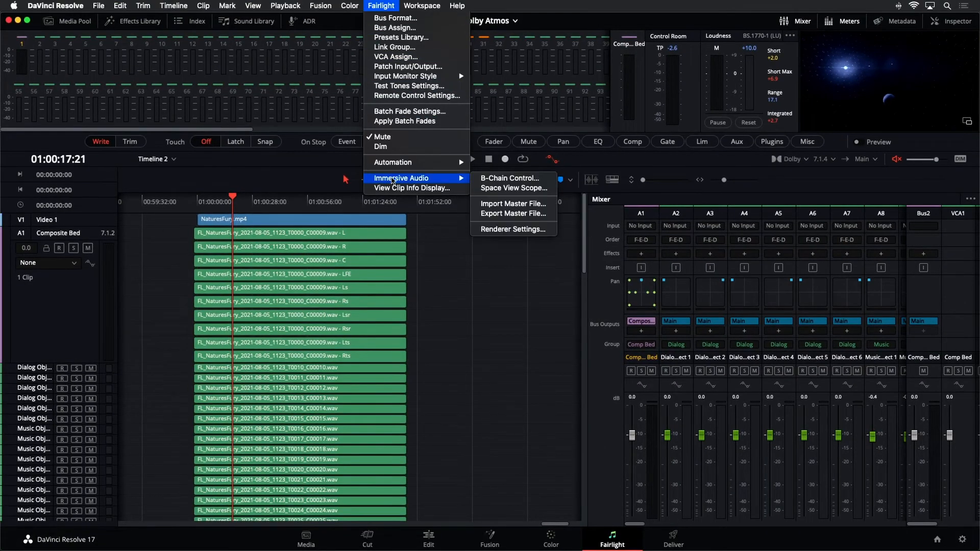
left_click(494, 213)
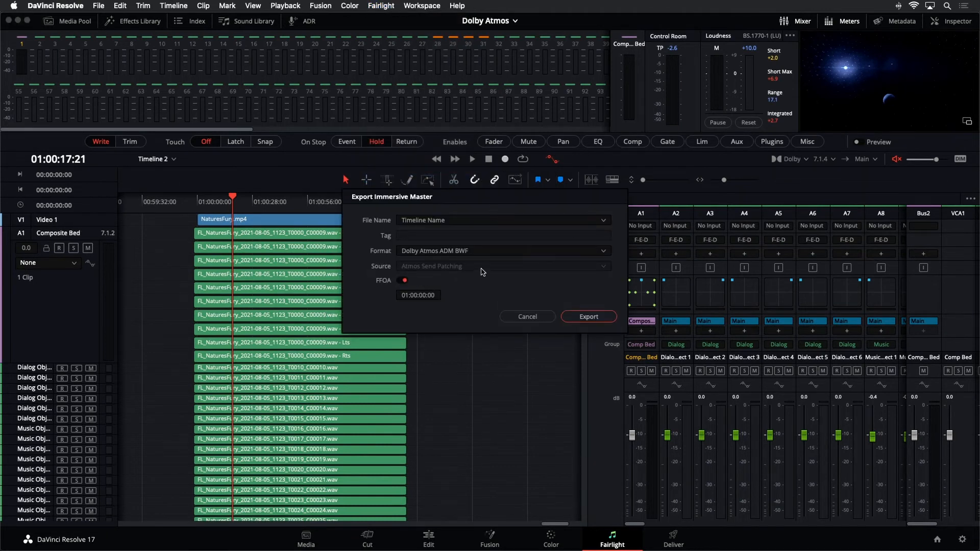
left_click(493, 251)
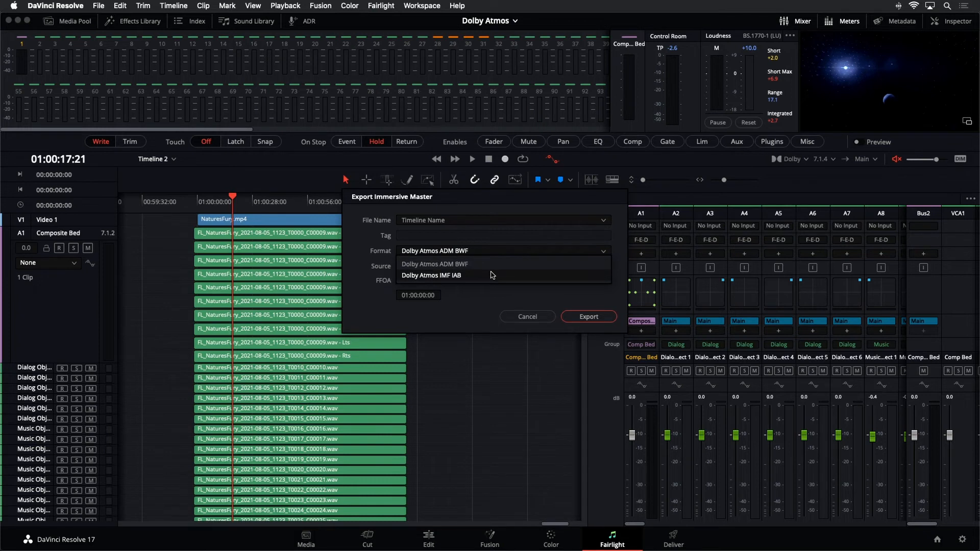
left_click(493, 275)
left_click(537, 296)
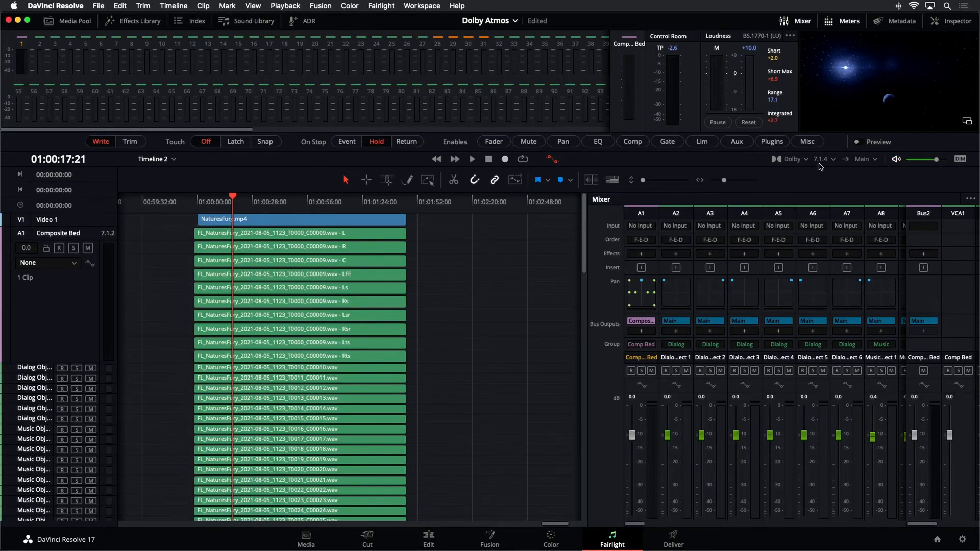
Enlarge the meters and viewer area, and review the available Dolby monitoring formats.
left_click_drag(796, 128, 730, 213)
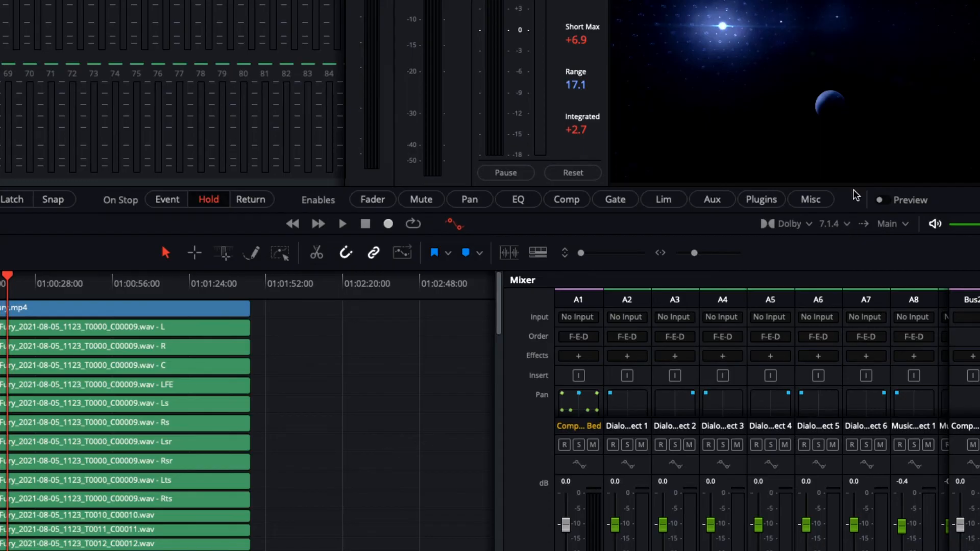
left_click(847, 226)
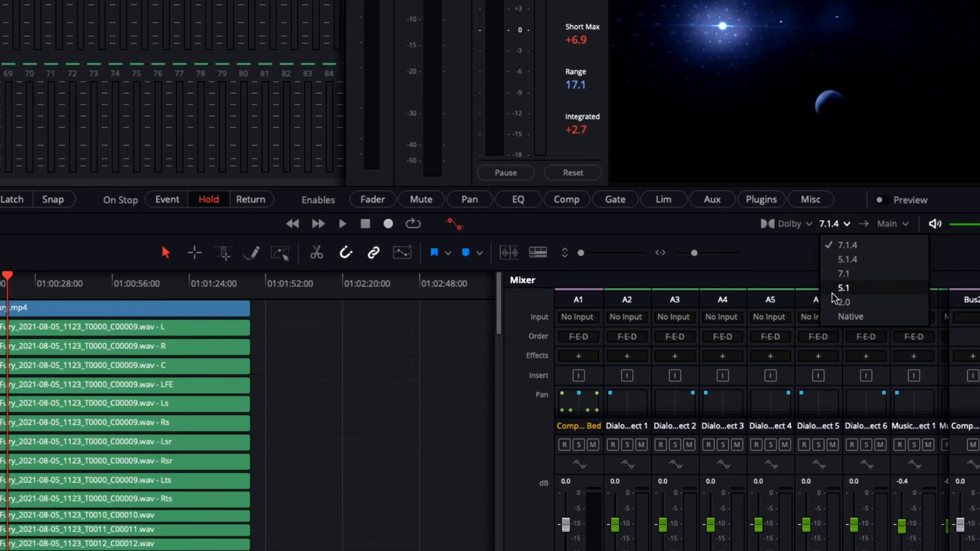
left_click(795, 264)
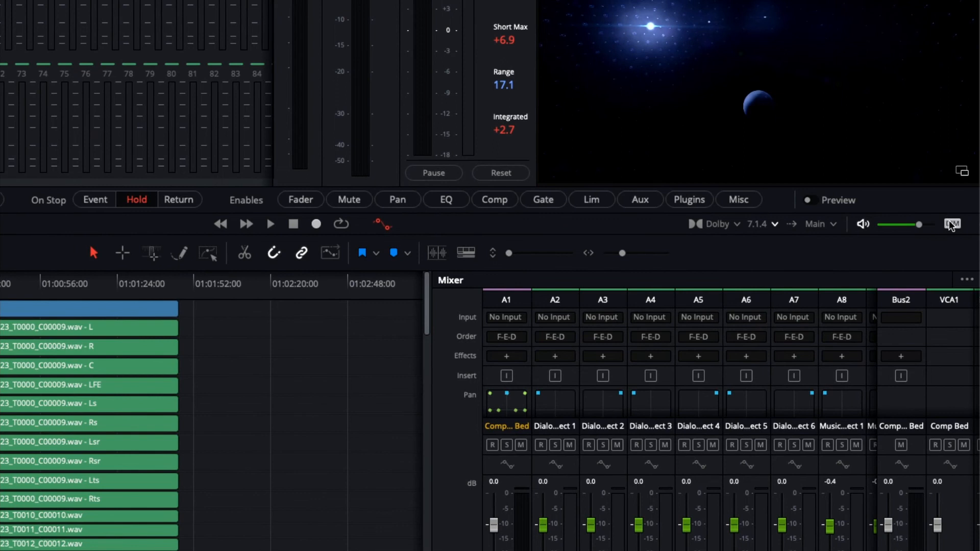
Dim the monitoring level, start playback, and set the Dolby monitoring format to 2.0.
left_click(951, 225)
key("space")
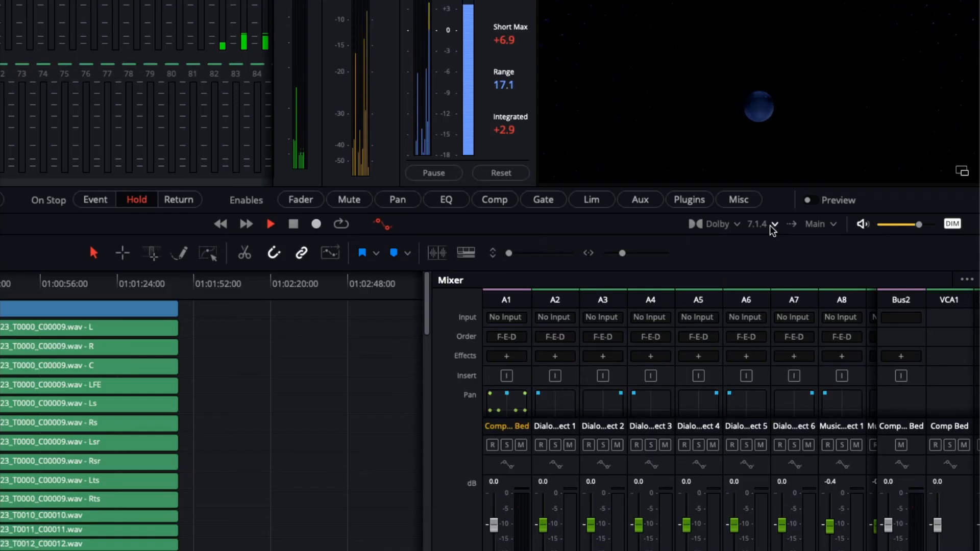
left_click(775, 225)
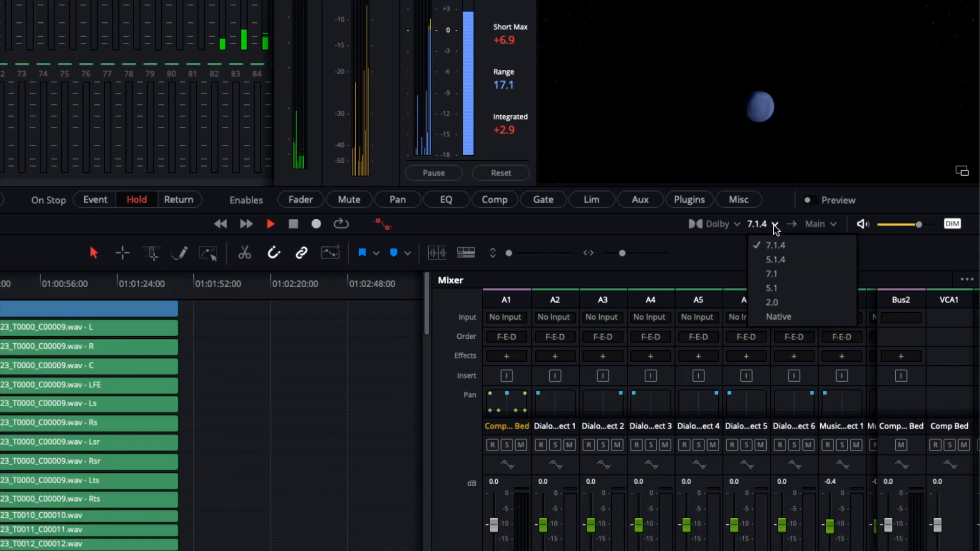
left_click(774, 303)
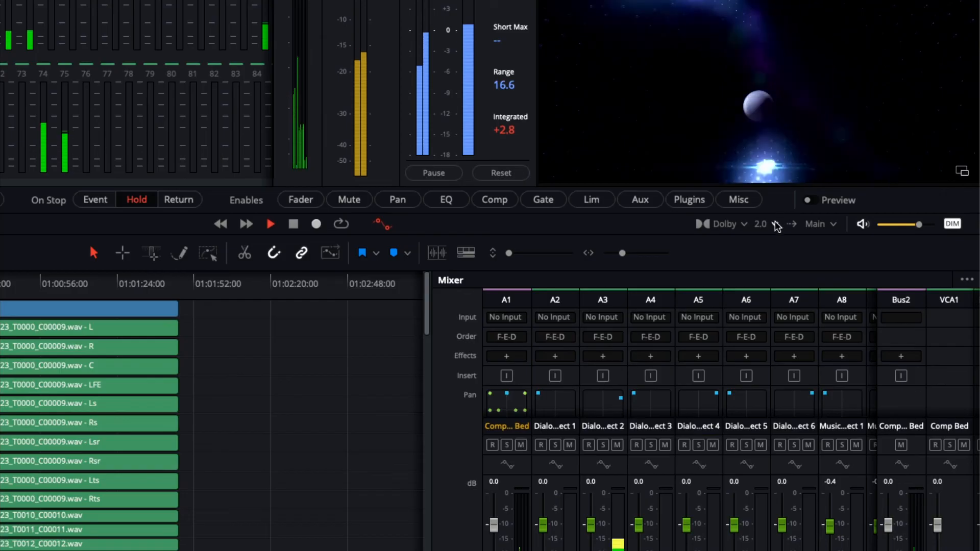
Audition the 5.1.4 and 7.1 monitoring formats during playback, and stop.
left_click(775, 224)
left_click(772, 264)
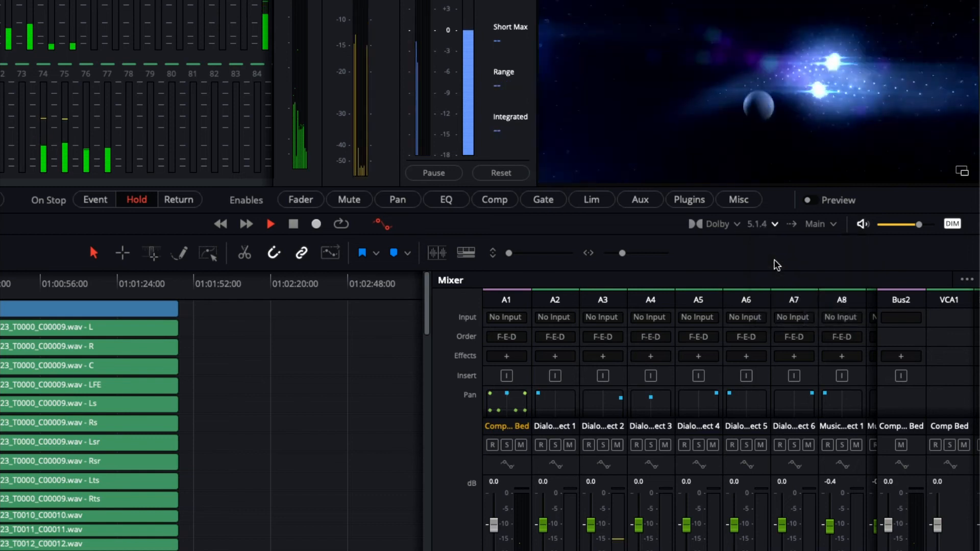
left_click(774, 227)
left_click(776, 278)
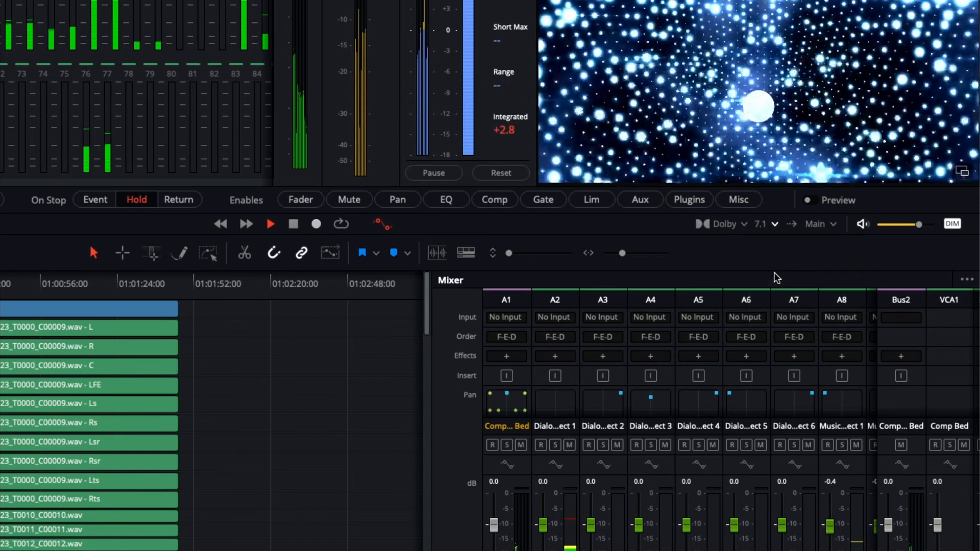
key("space")
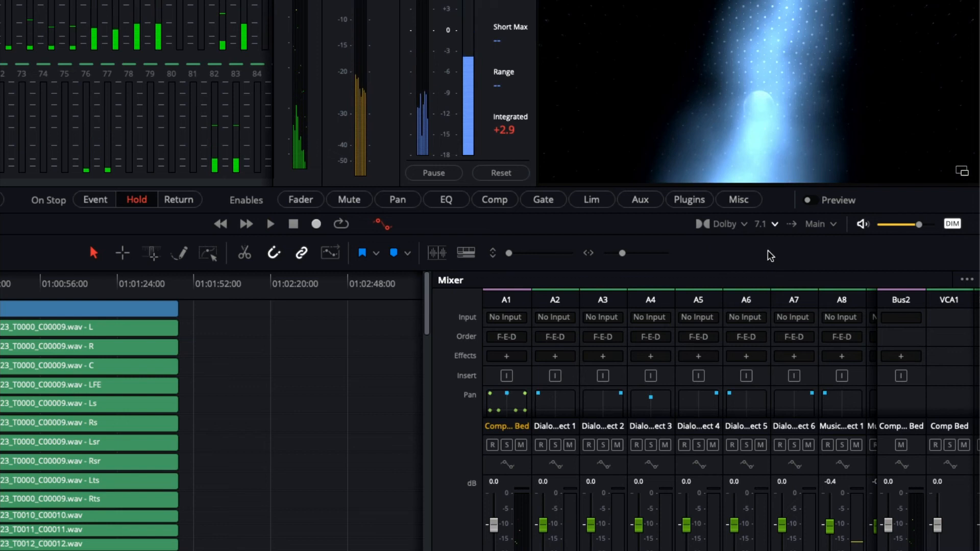
Return the Dolby monitoring format to 7.1.4 and review the other formats, including Native.
left_click(776, 225)
left_click(778, 250)
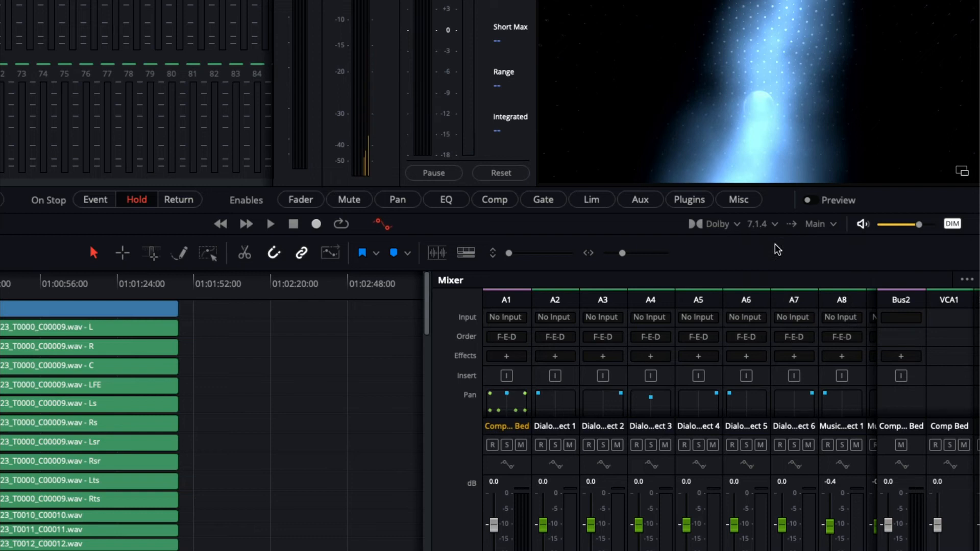
left_click(775, 224)
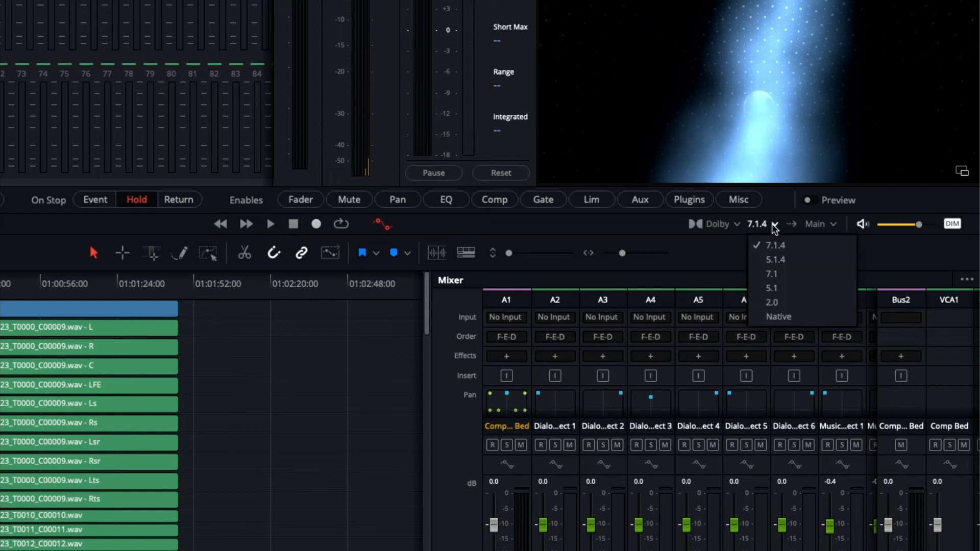
left_click(726, 253)
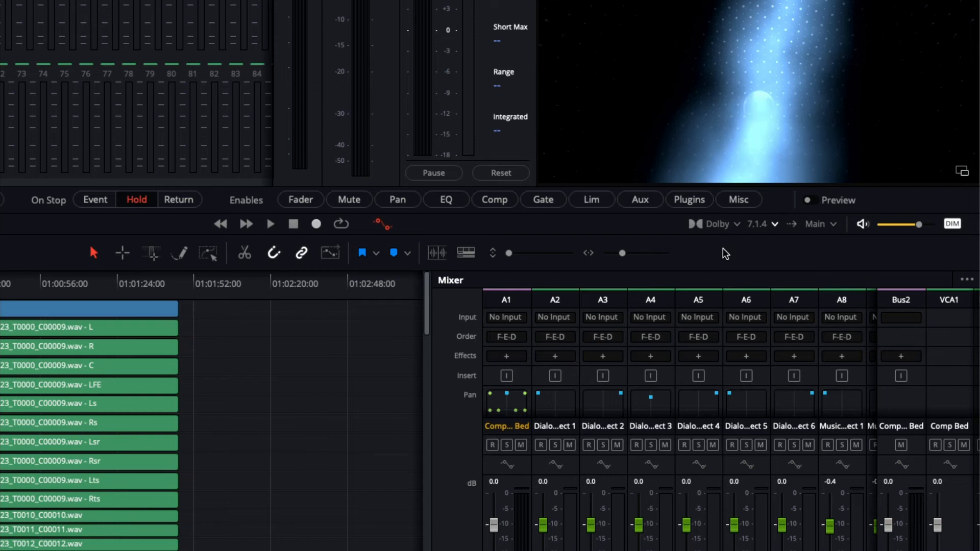
left_click(776, 224)
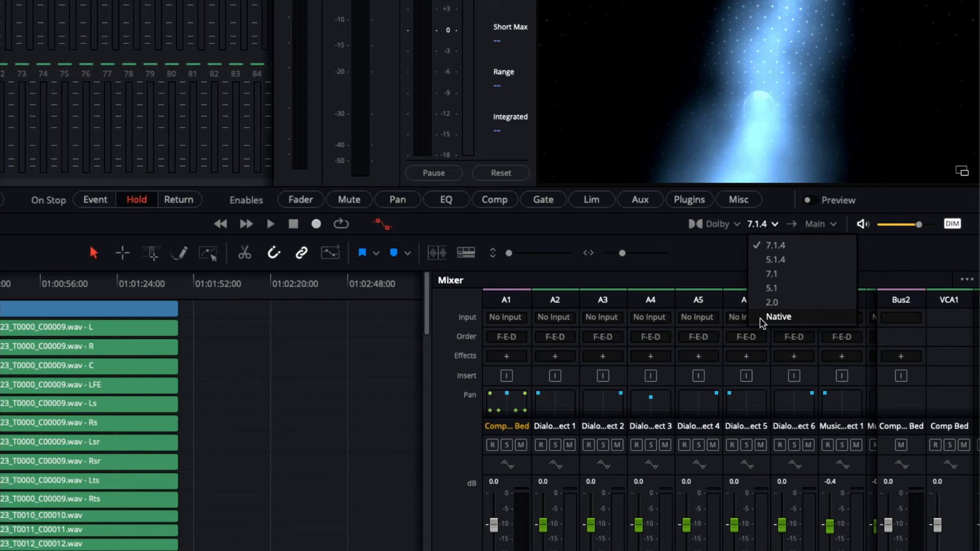
left_click(722, 263)
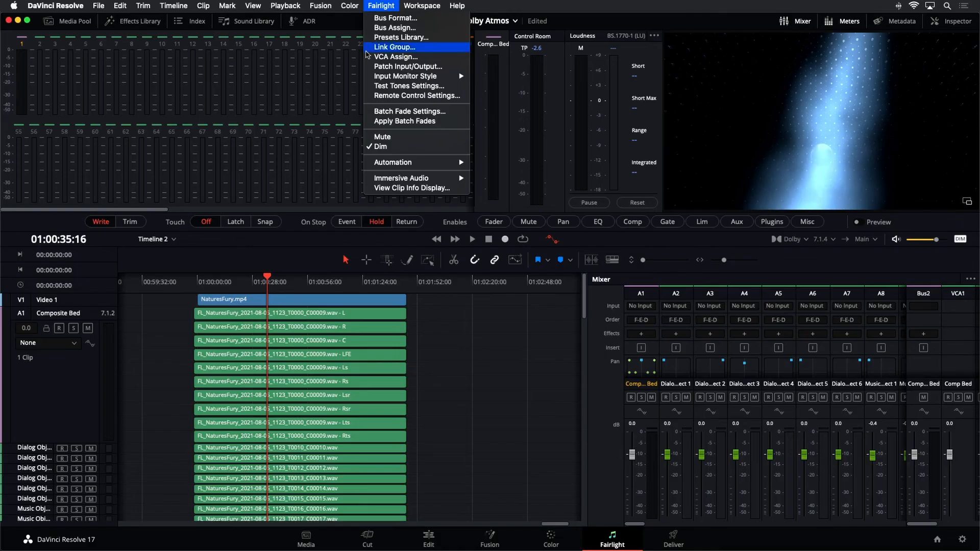
Open the Dolby Atmos Renderer Settings and move the window clear of the monitoring controls.
mouse_move(371, 179)
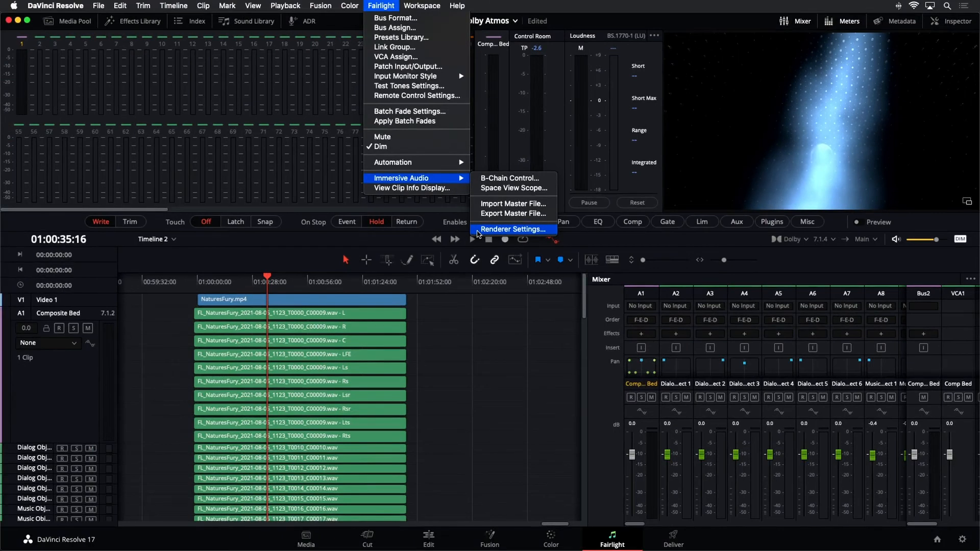
left_click(478, 232)
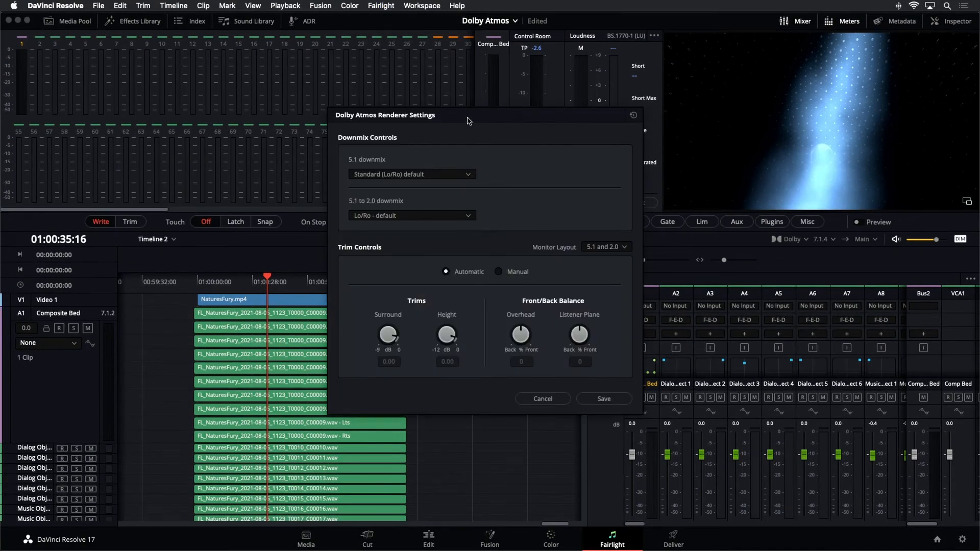
left_click_drag(468, 121, 408, 89)
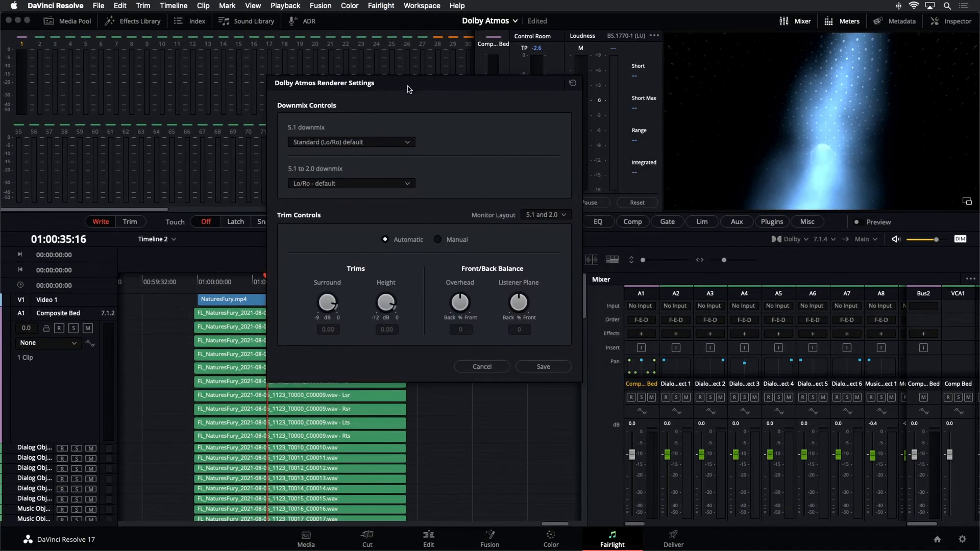
Switch the monitoring format to 2.0 and on to 5.1 while reviewing the downmix and trim controls, and close the renderer settings without saving.
left_click(834, 241)
left_click(836, 301)
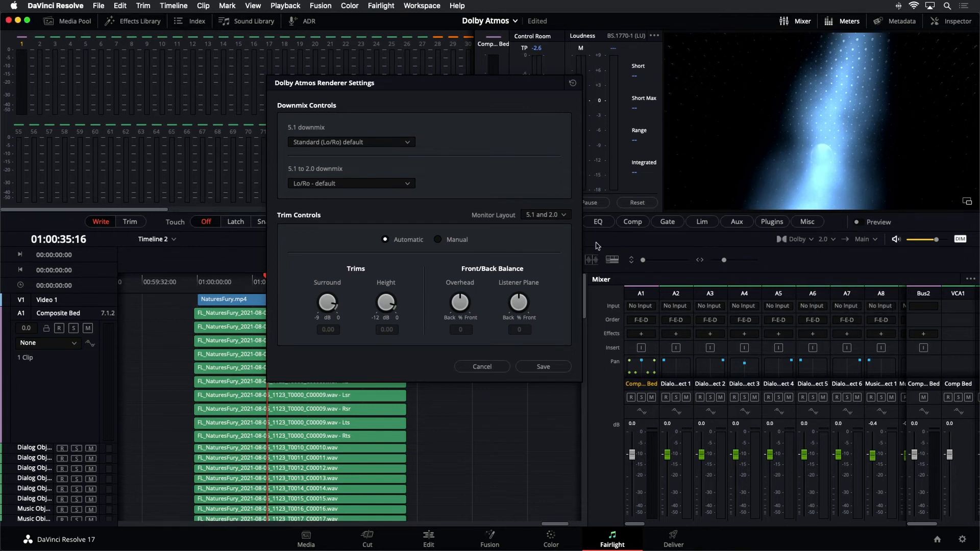
left_click(834, 240)
left_click(837, 286)
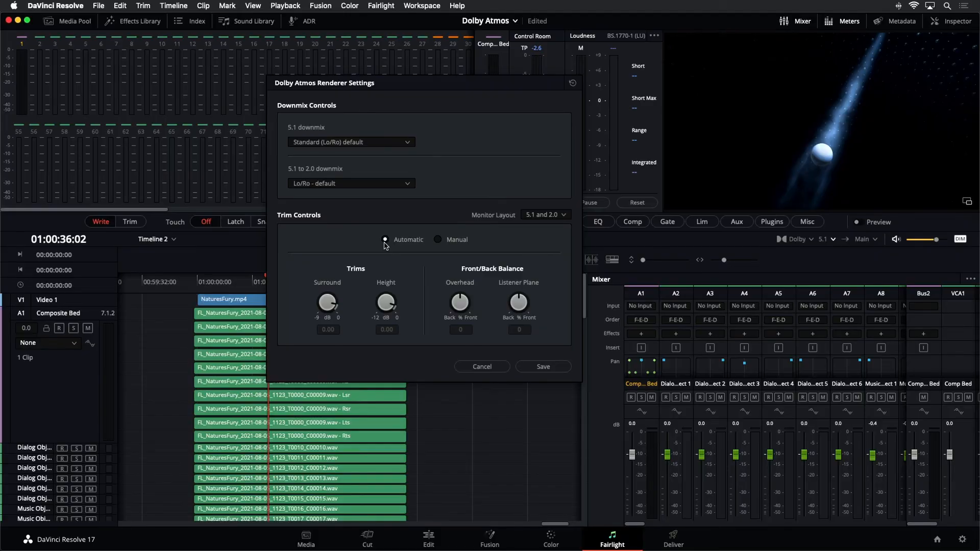
left_click(484, 369)
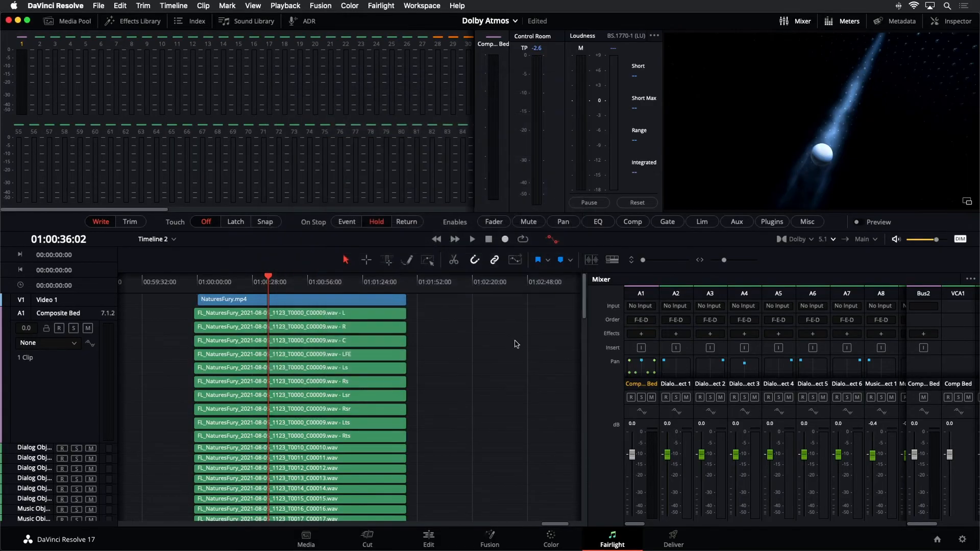
Move the playhead to 01:00:59:20 and fit the whole timeline in view.
left_click(316, 280)
key("shift+z")
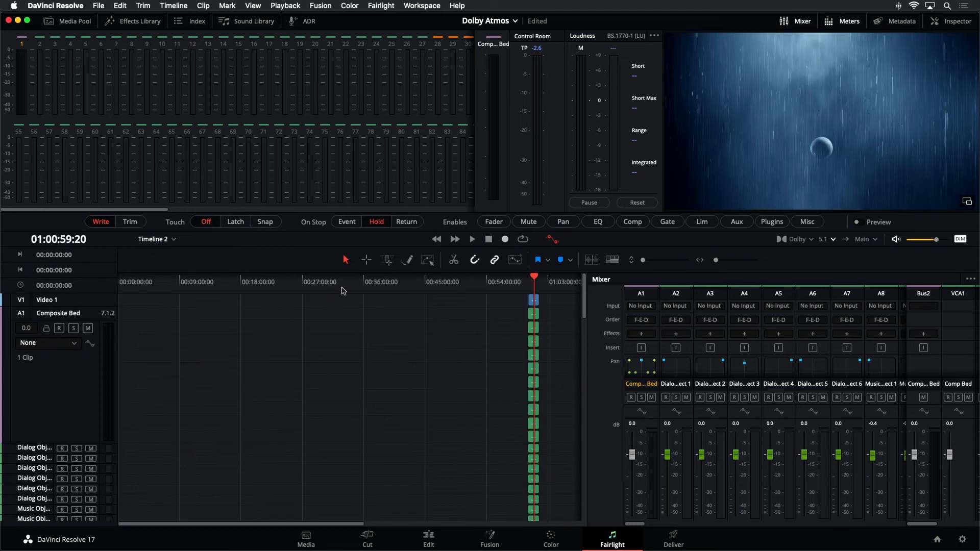
Turn off the monitor dim and switch to the Atmos 7.1.4 Ident project.
scroll(342, 291, "up", 5)
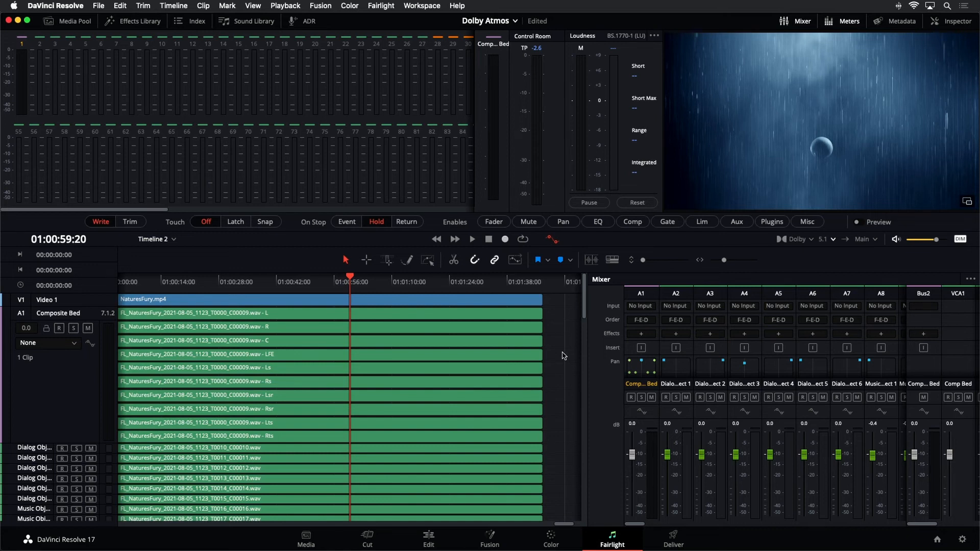
left_click(961, 240)
left_click(937, 539)
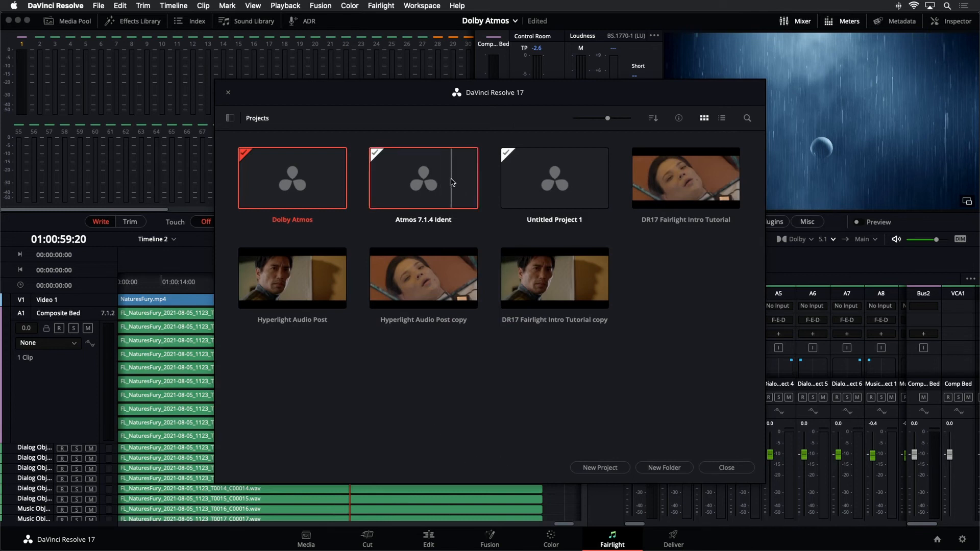
double_click(451, 183)
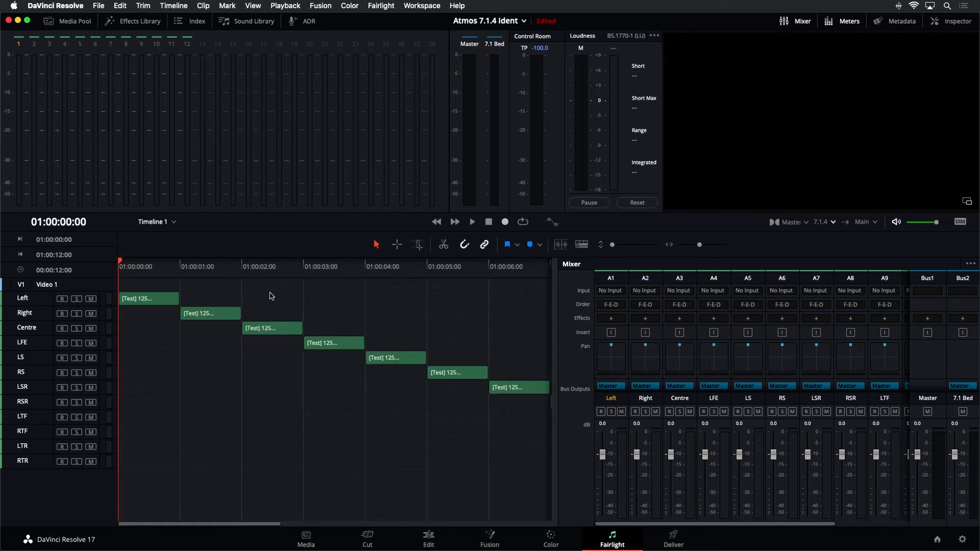
Reset the interface layout and fit the whole ident timeline in view.
left_click(36, 304)
left_click(38, 480)
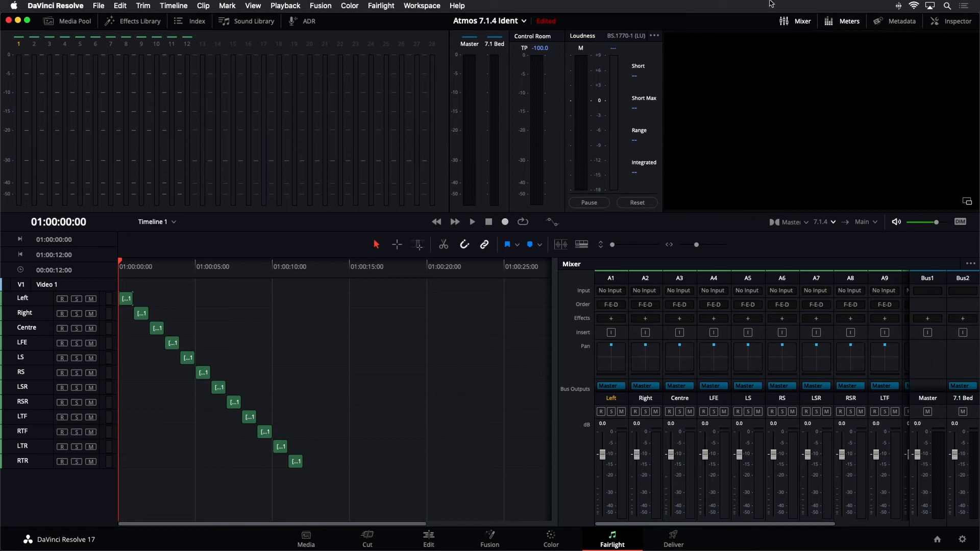
left_click(406, 4)
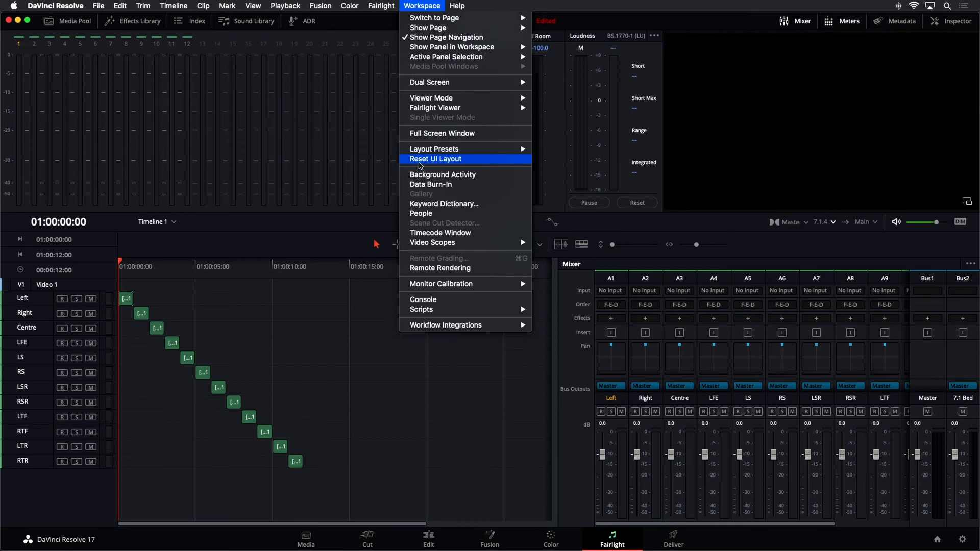
left_click(420, 162)
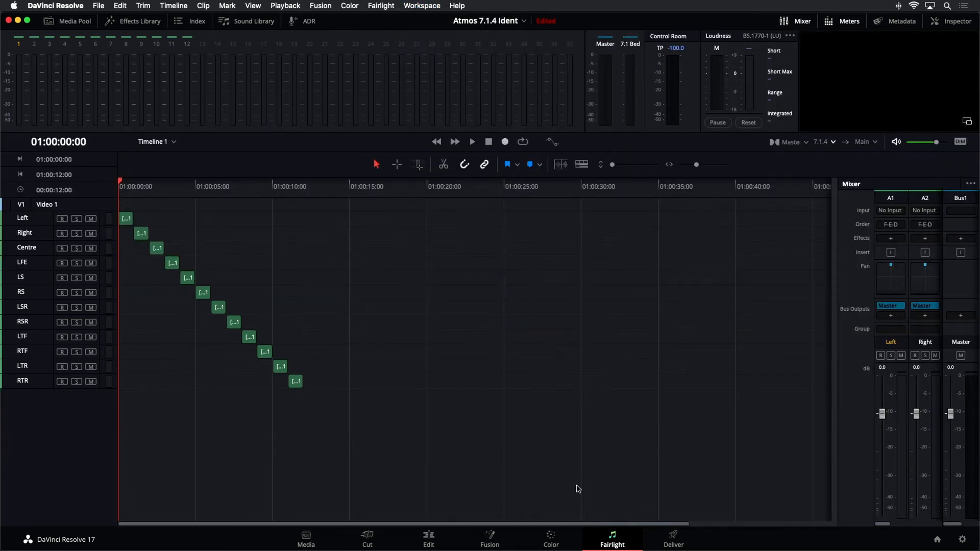
key("shift+z")
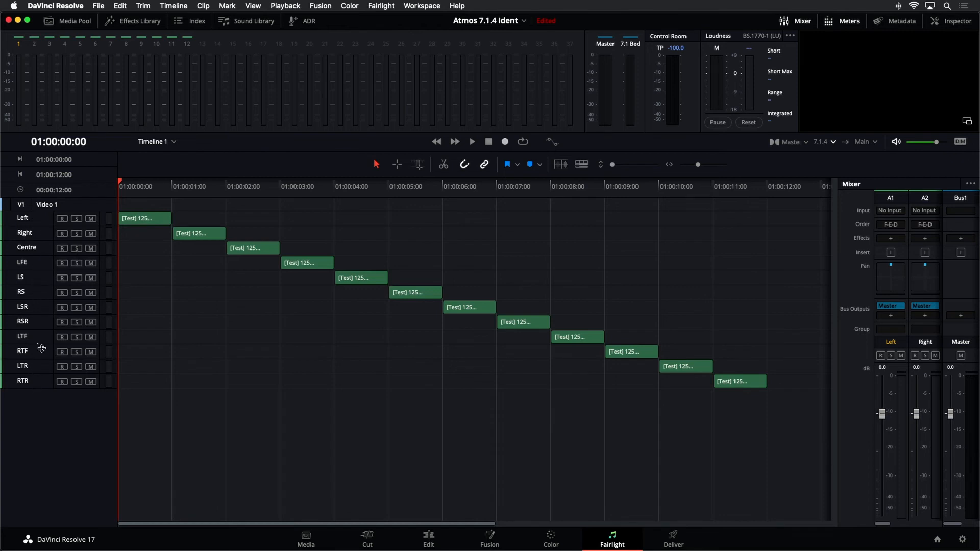
Review the ident's channel tracks in order, from Left, Right, Centre and LFE through the surrounds to the four top channels.
left_click(33, 223)
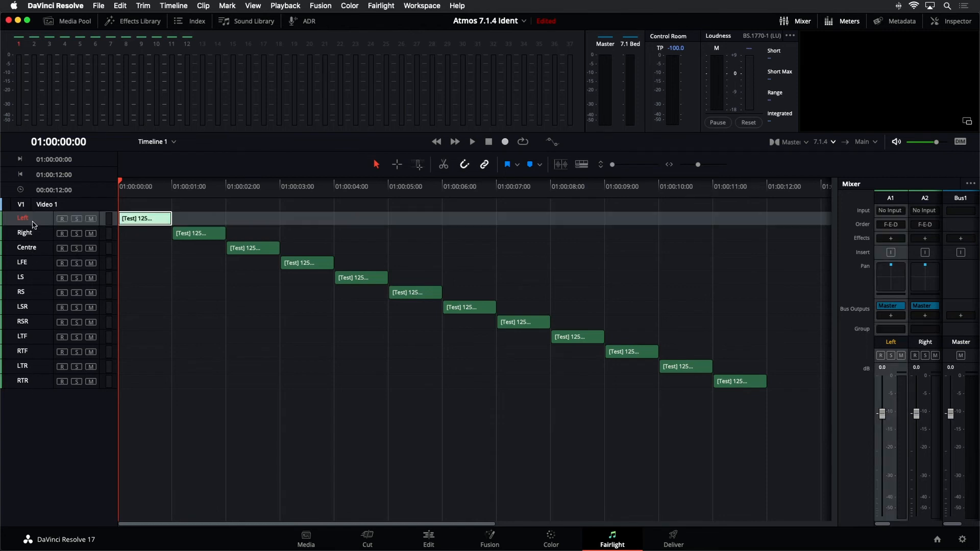
left_click(36, 238)
left_click(37, 250)
left_click(31, 268)
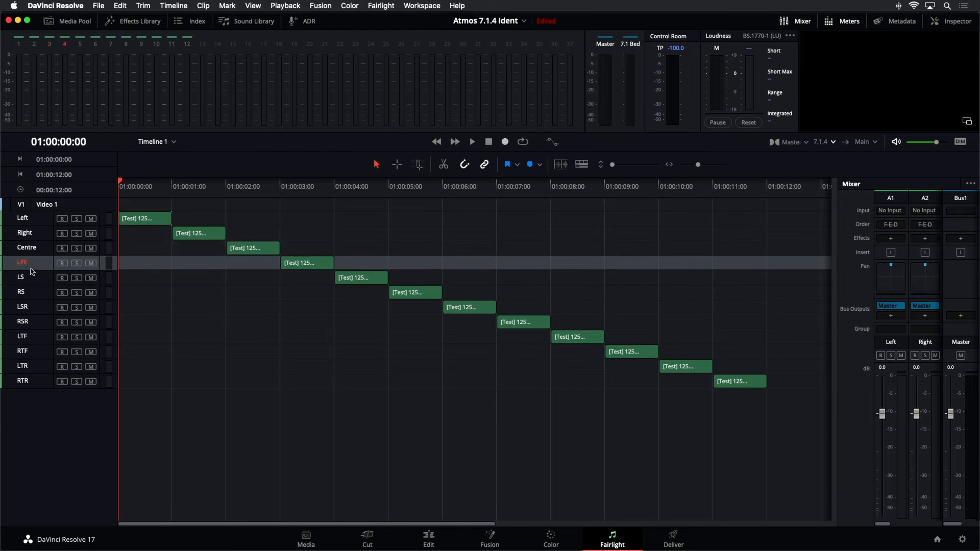
left_click(37, 282)
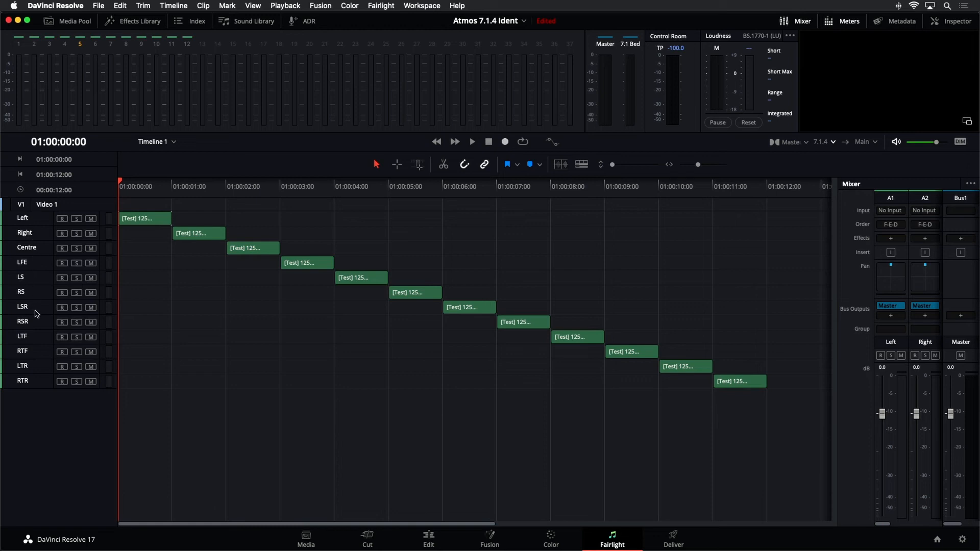
left_click(36, 342)
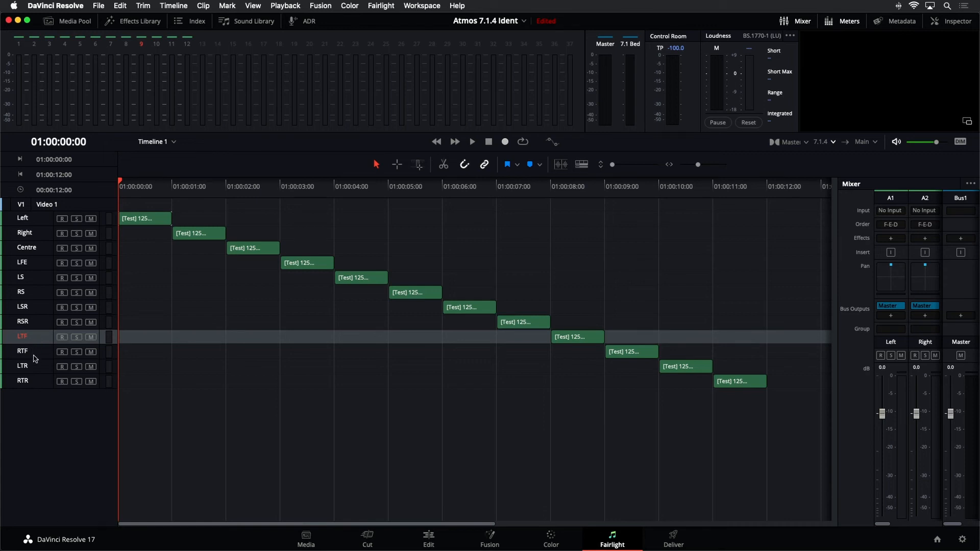
left_click(35, 357)
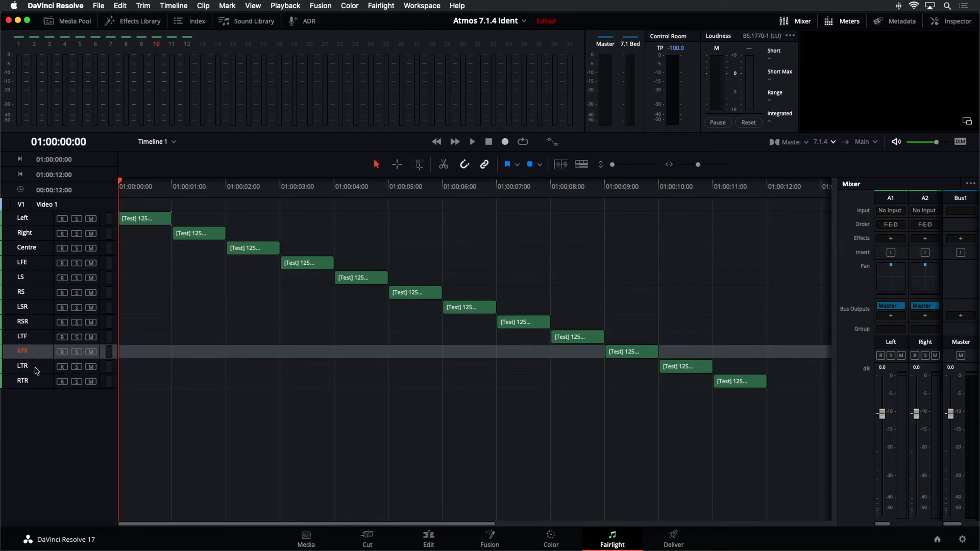
left_click(36, 370)
left_click(34, 387)
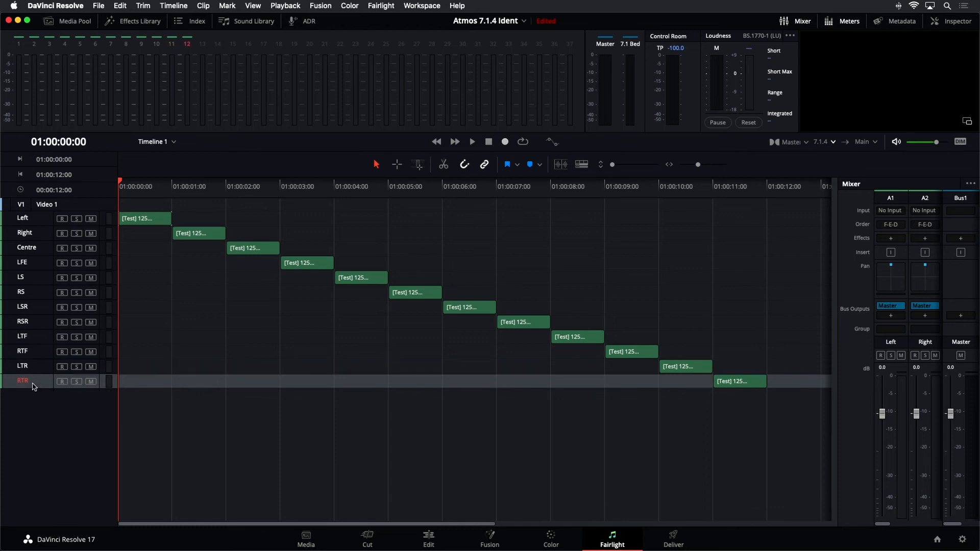
left_click(45, 413)
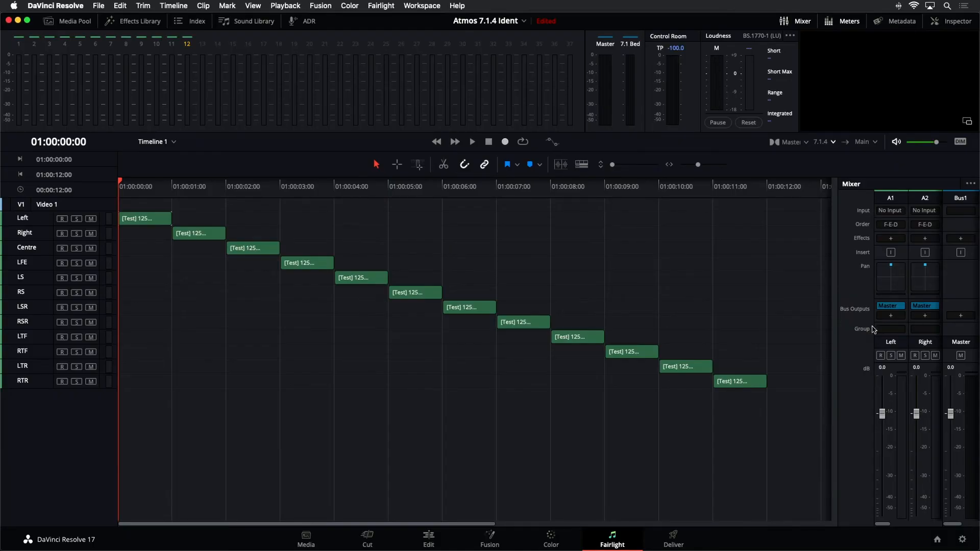
Mute the monitoring and play the timeline past the last test tone, checking each channel's meter.
key("super+minus")
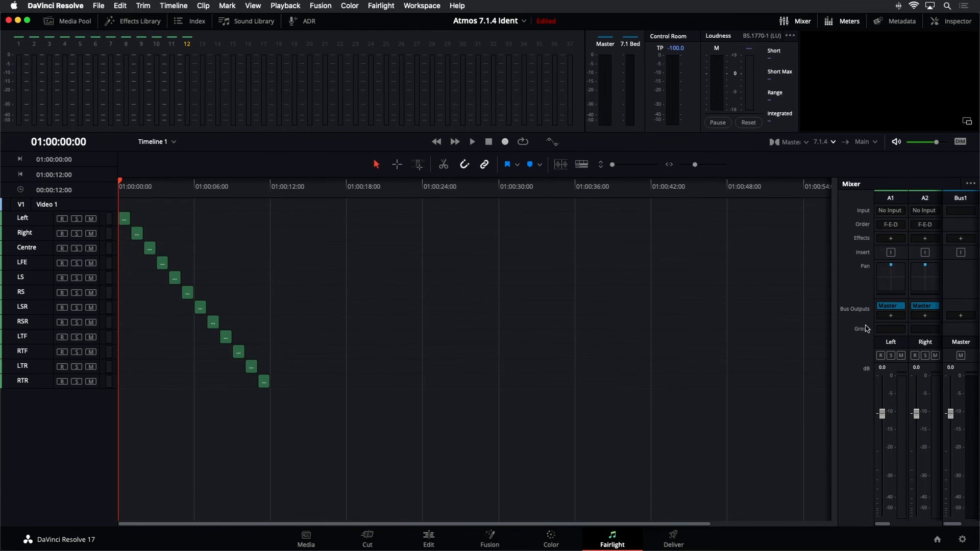
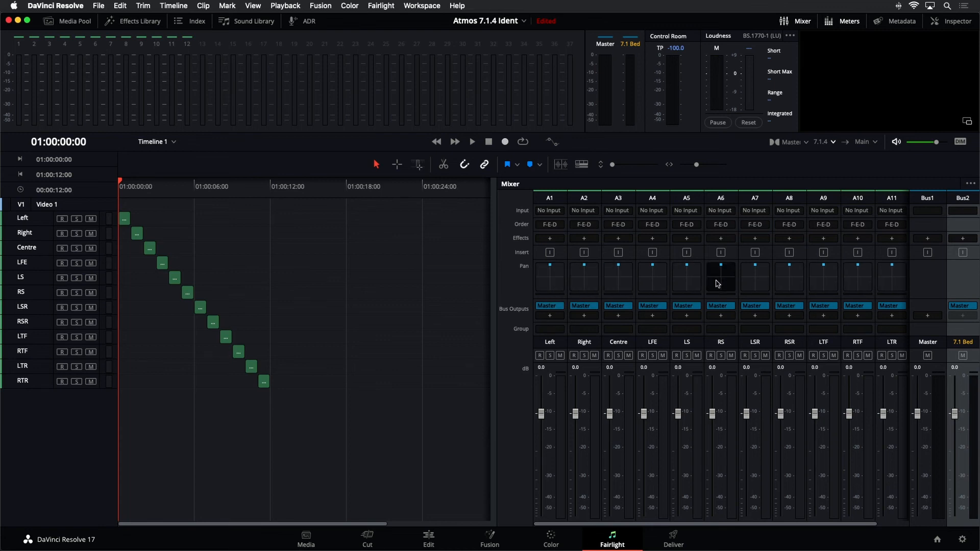
key("space")
key("space")
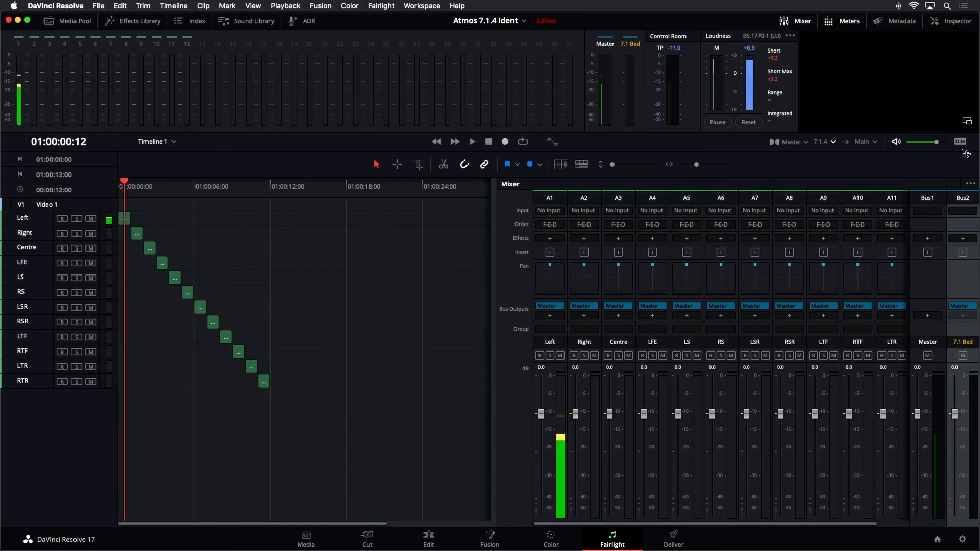
left_click(900, 143)
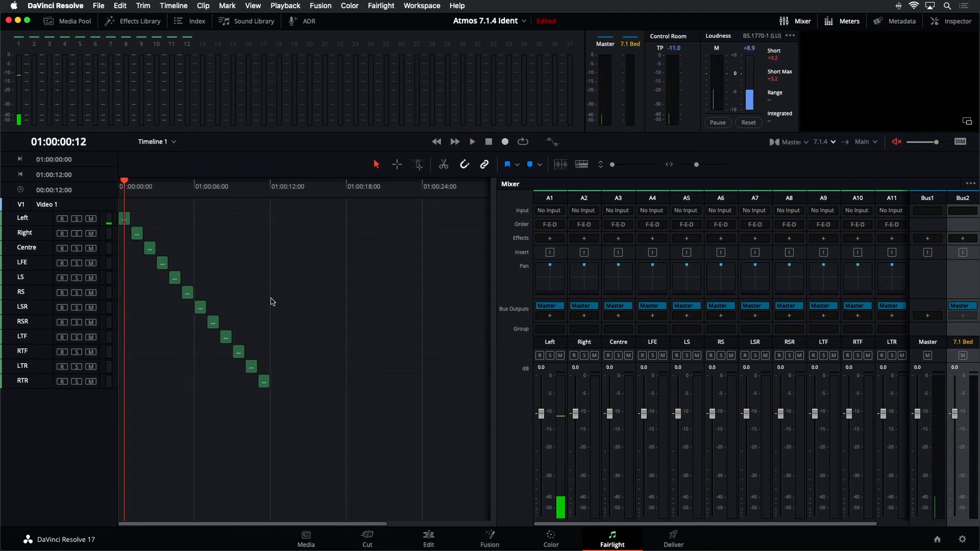
key("space")
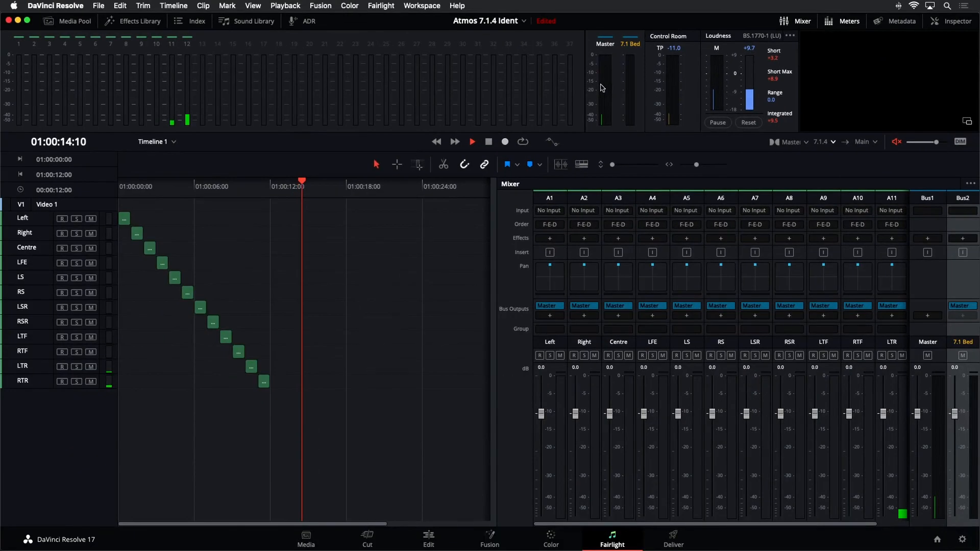
key("space")
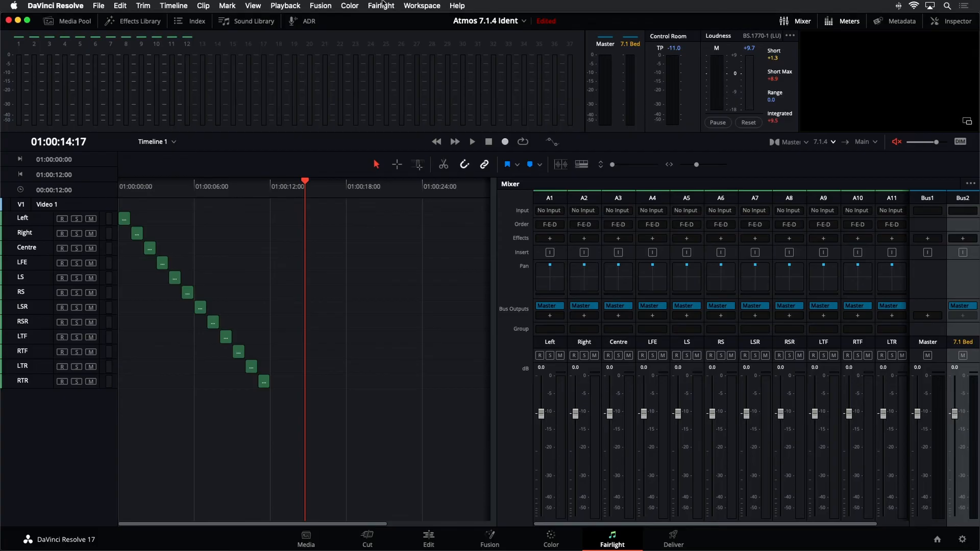
Open the Link Group window, move it aside and compare the link formats offered for all tracks and for only Left and Right.
left_click(382, 5)
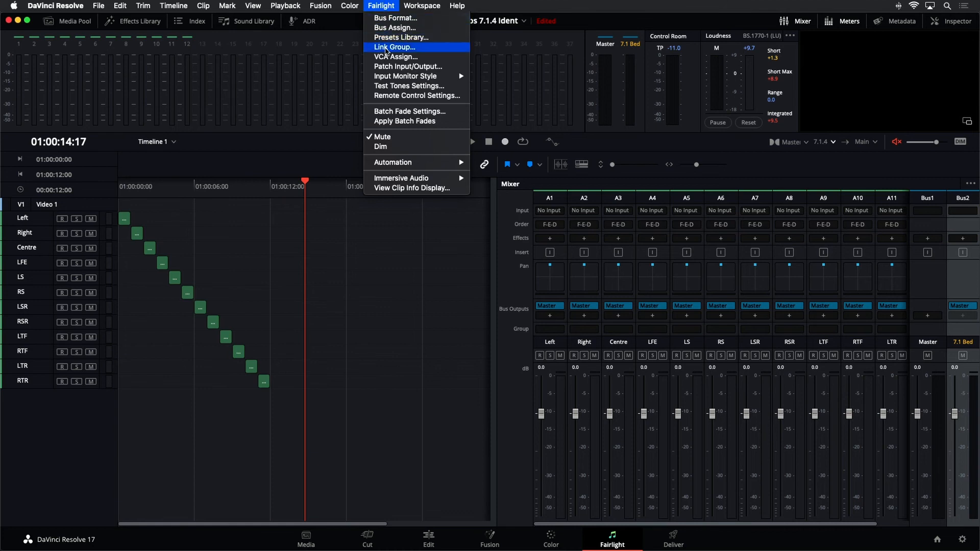
left_click(386, 48)
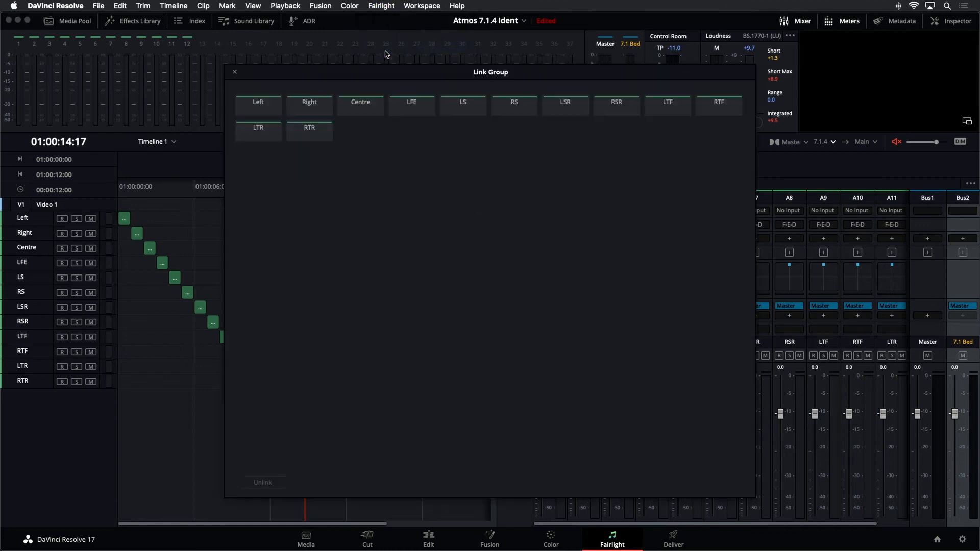
left_click_drag(394, 71, 470, 77)
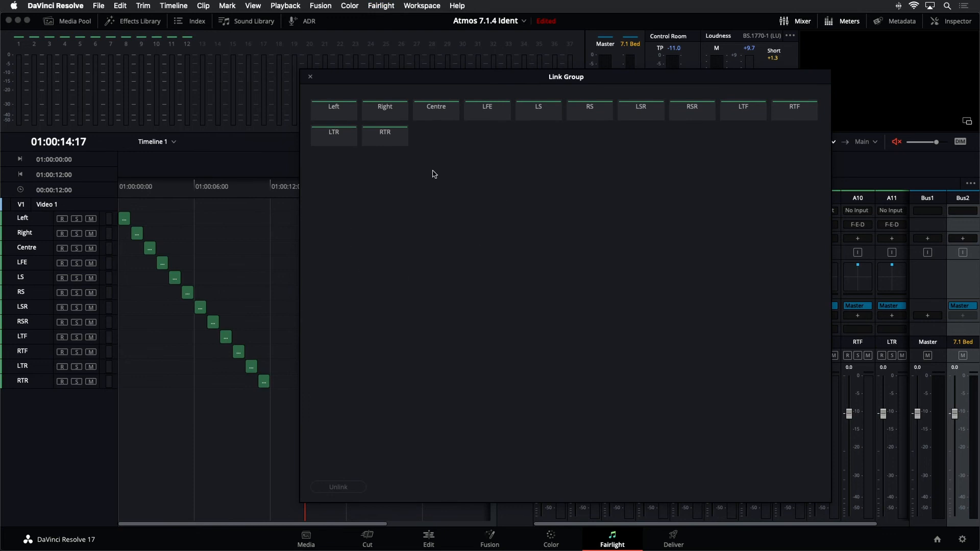
left_click(332, 112)
left_click(394, 142, "shift")
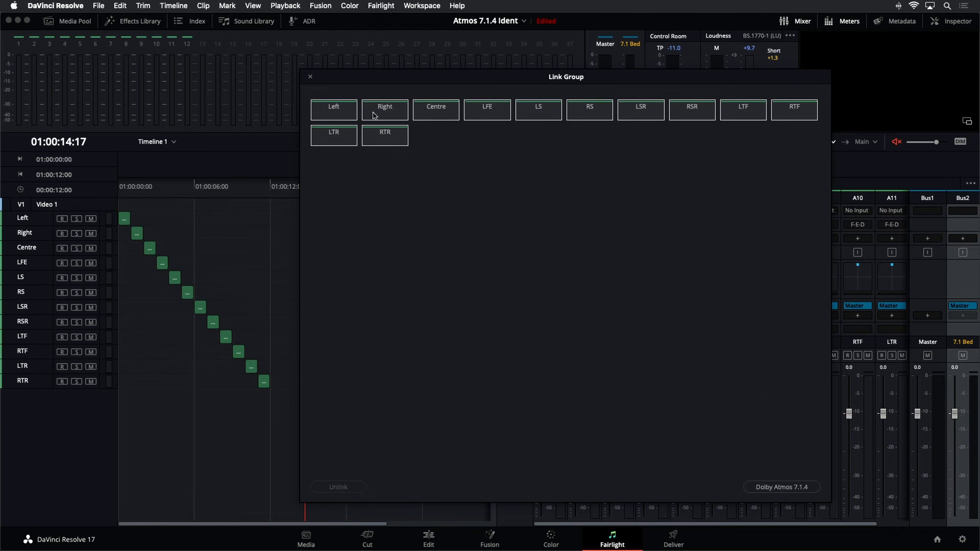
left_click(504, 106, "shift")
left_click(397, 106, "shift")
left_click(375, 113, "shift")
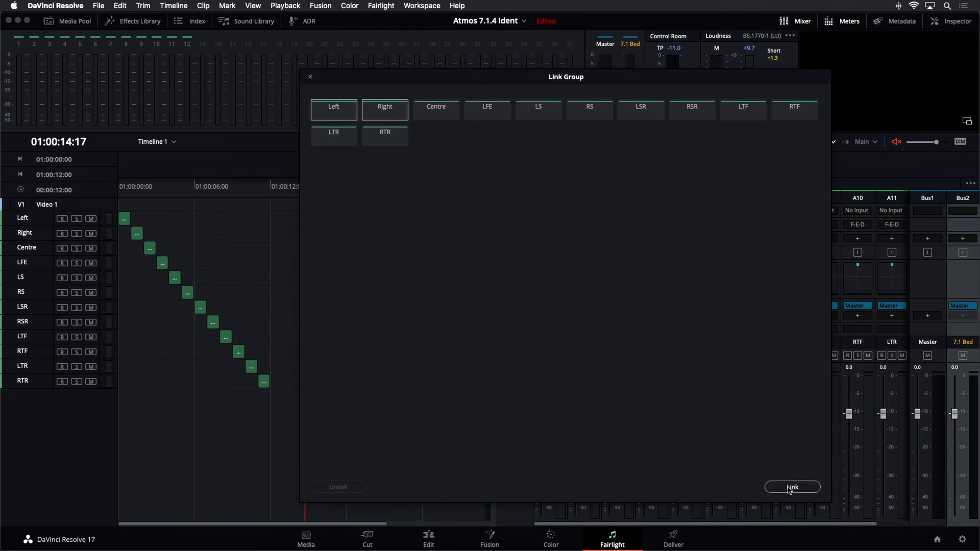
Link all twelve tracks, Left through RTR, as a Dolby Atmos 7.1.4 group and inspect its speaker positions in the Audio Pan window.
left_click(585, 108, "shift")
left_click(552, 108, "shift")
left_click(600, 110, "shift")
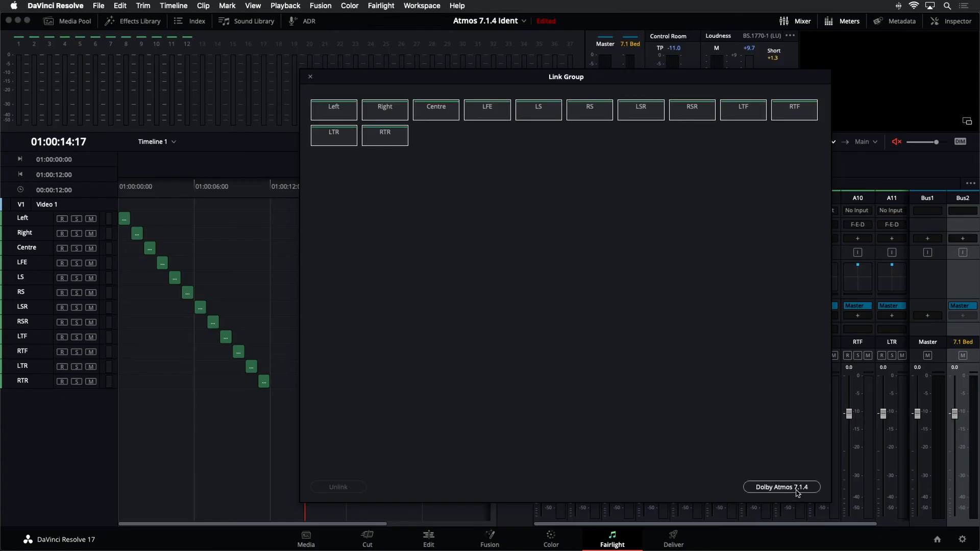
left_click(797, 488)
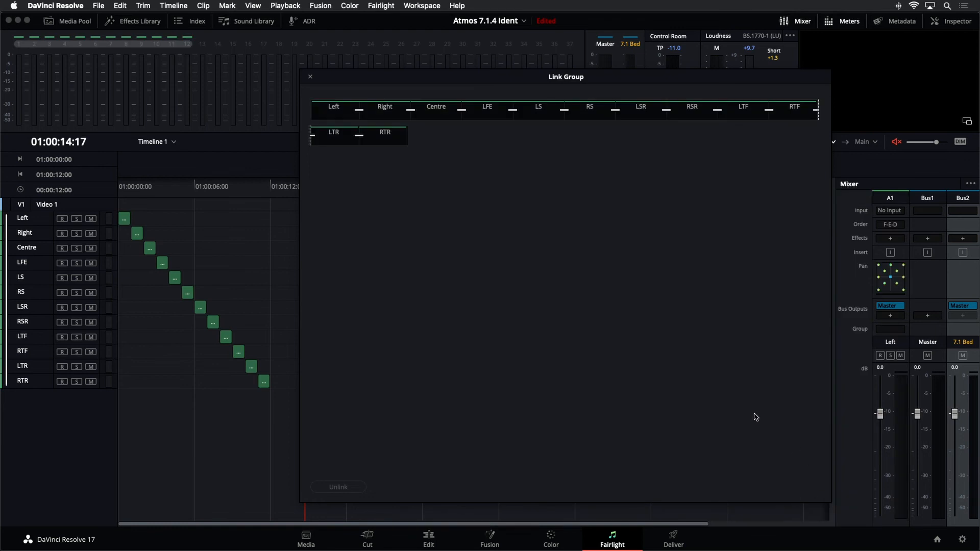
left_click(310, 76)
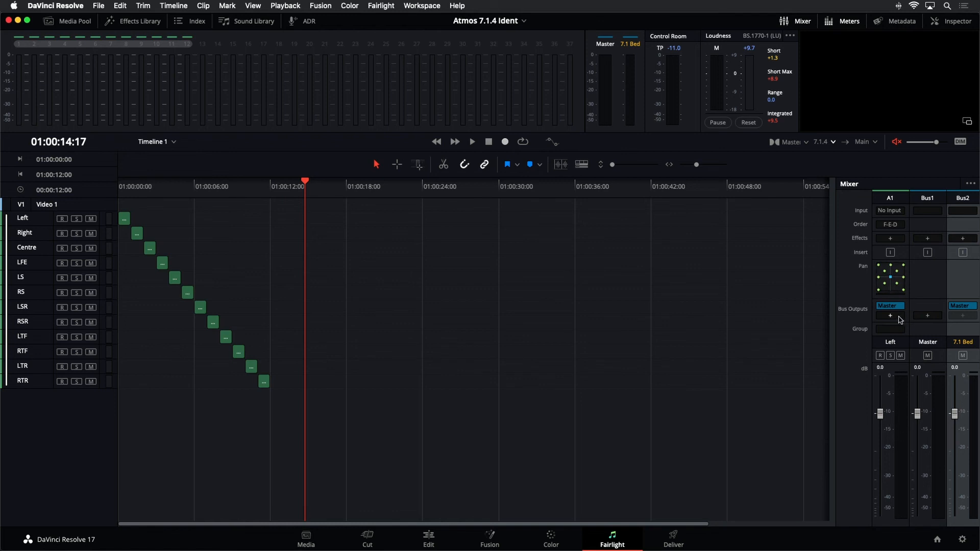
double_click(894, 276)
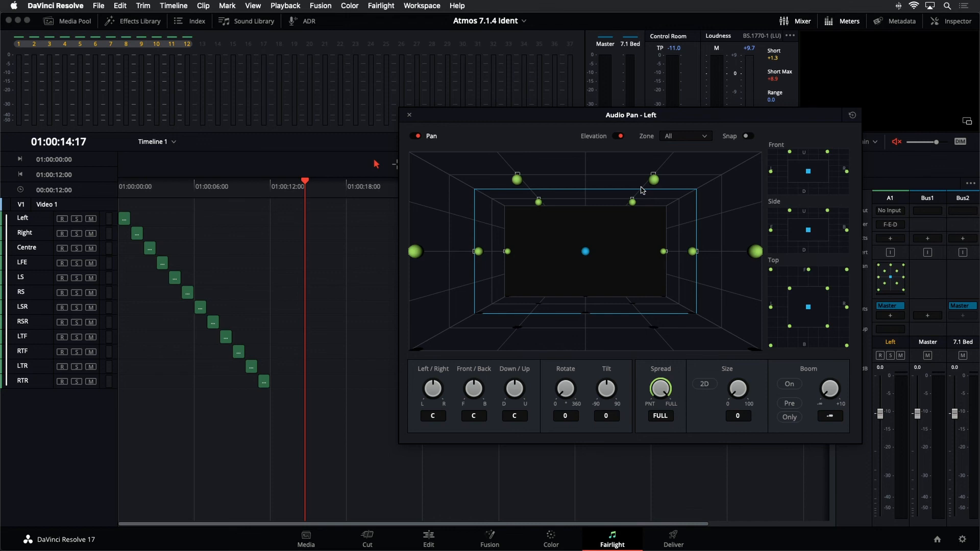
left_click(410, 115)
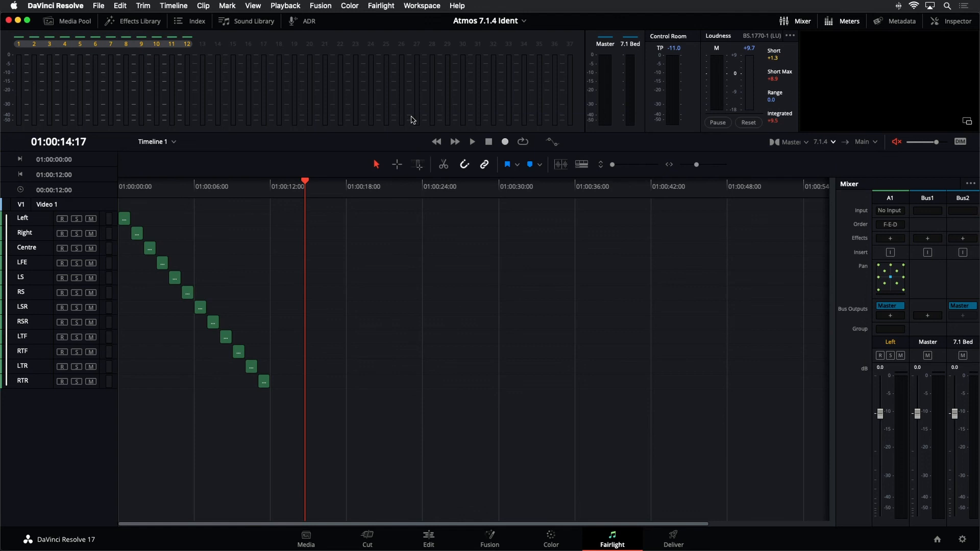
Unlink the Dolby Atmos 7.1.4 group back into separate tracks and close the Link Group window.
left_click(380, 6)
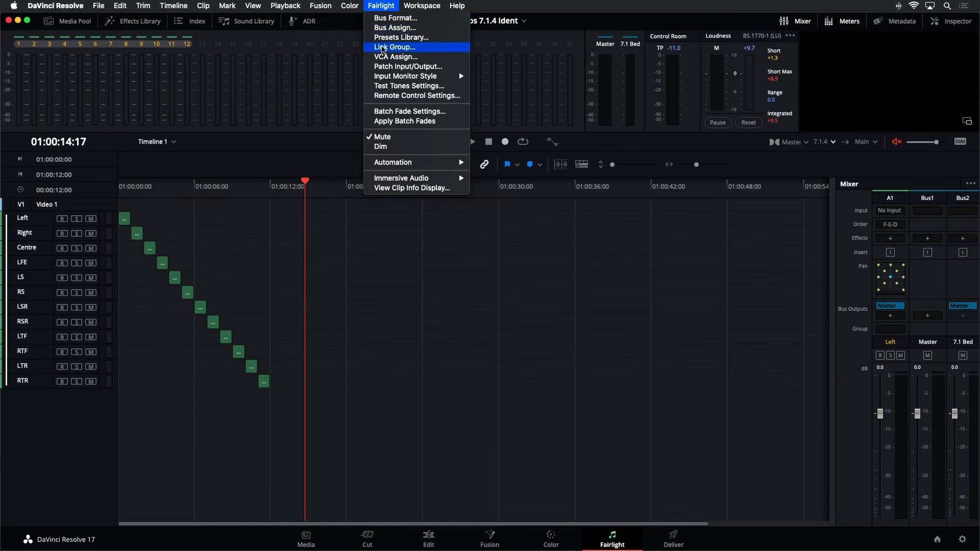
left_click(384, 47)
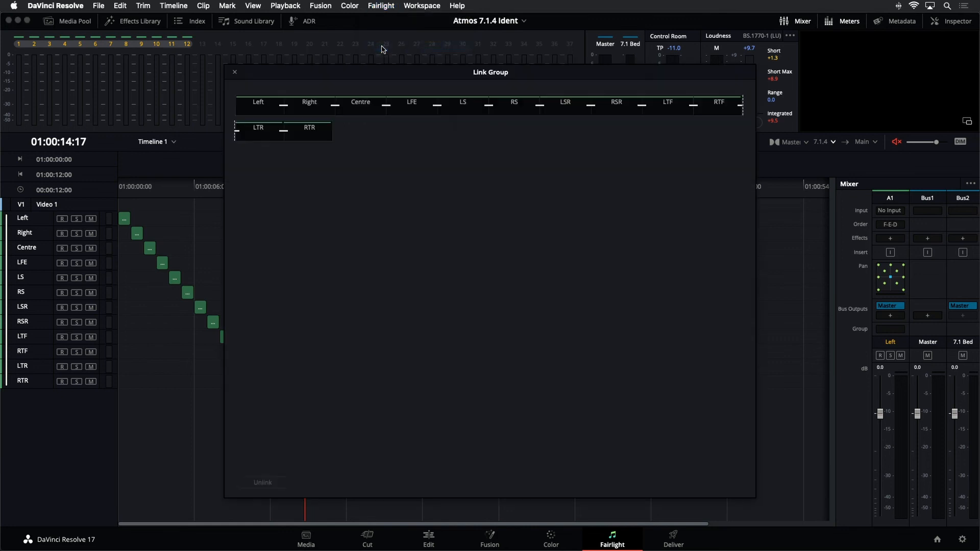
left_click(261, 482)
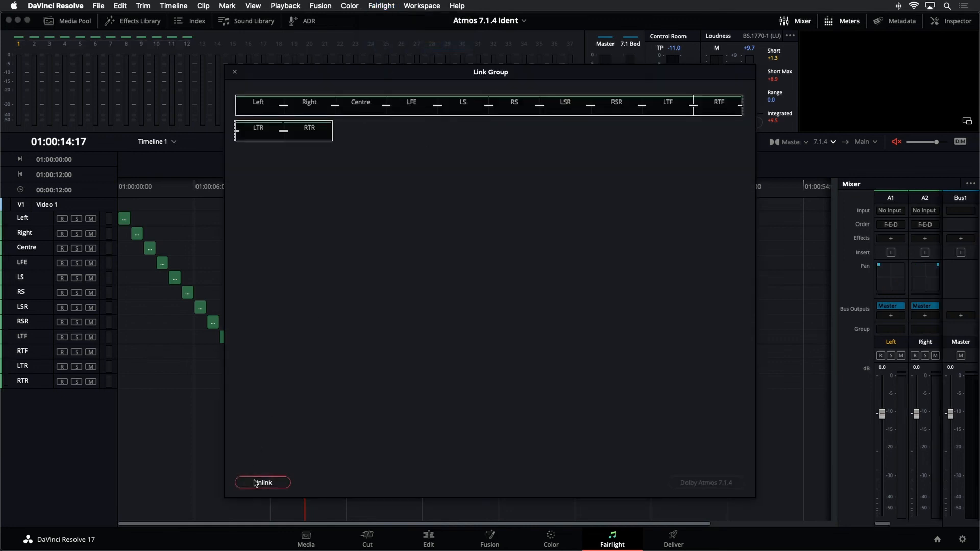
left_click(235, 73)
Place the playhead at 01:00:01:00 and widen the mixer to review the individual tracks' pan positions through A12.
left_click(132, 190)
left_click_drag(837, 301, 445, 326)
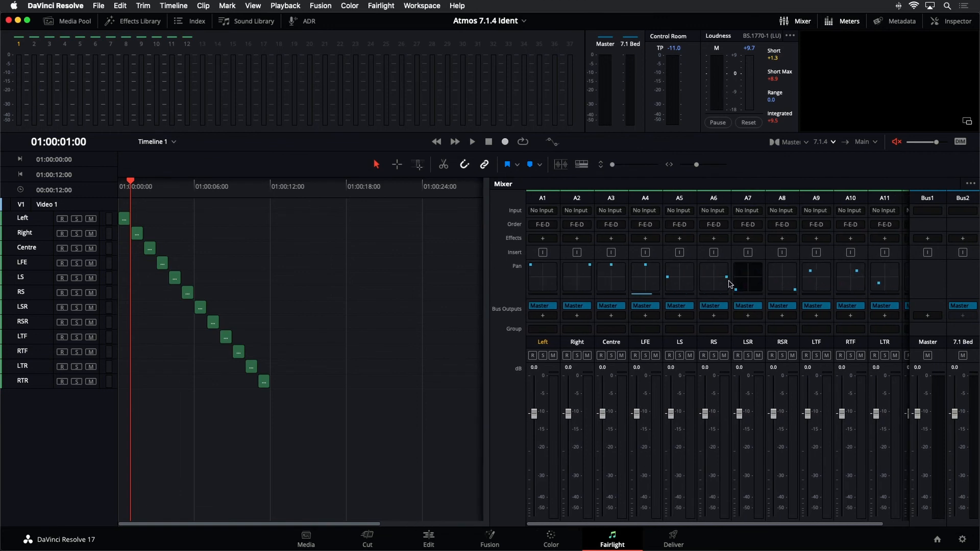
scroll(604, 526, "right", 4)
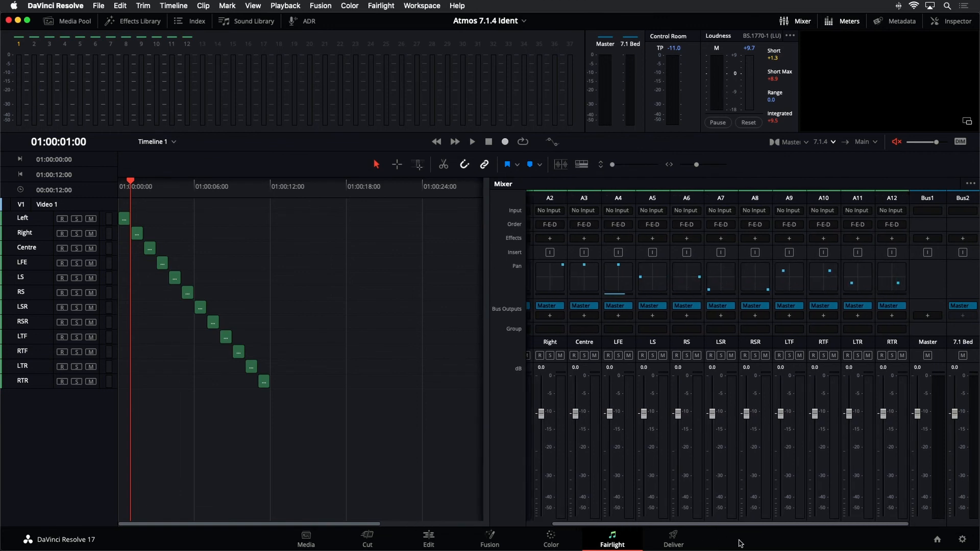
Return the mixer to track A1, open the Left track's Audio Pan window and move it clear of the track list.
scroll(607, 524, "left", 3)
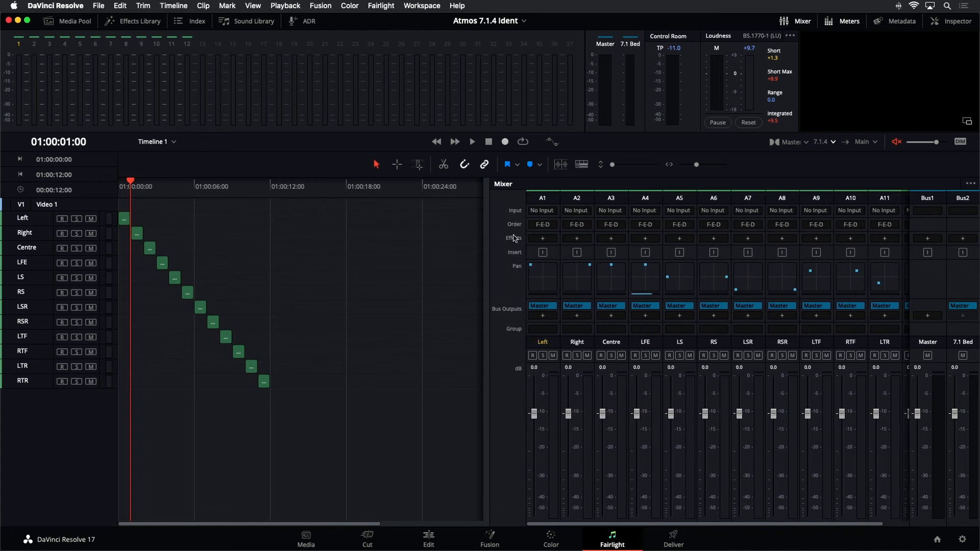
double_click(546, 285)
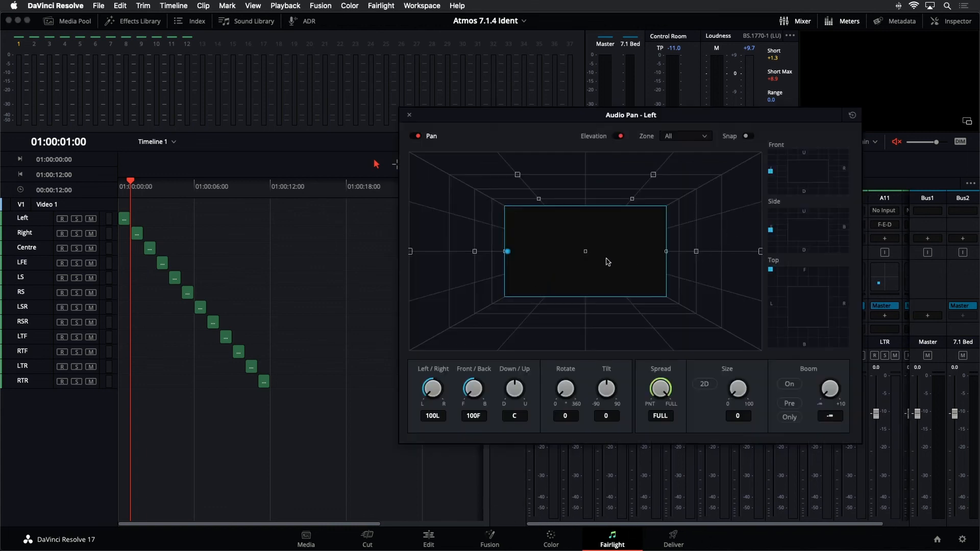
left_click_drag(441, 118, 416, 105)
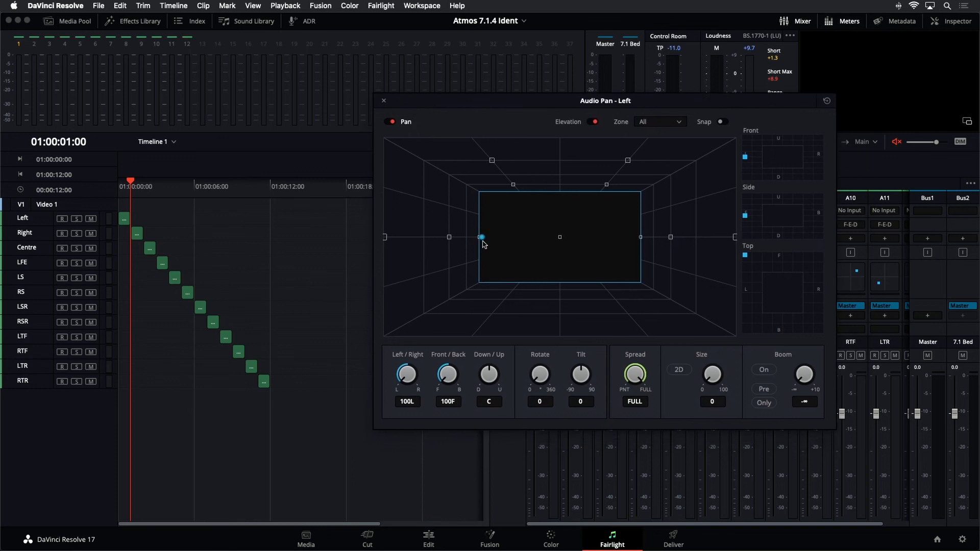
Step through the tracks from Left to RTR and back to inspect each pan position, then close the Audio Pan window.
left_click(40, 224)
key("Down")
key("Down")
key("Down")
key("Down")
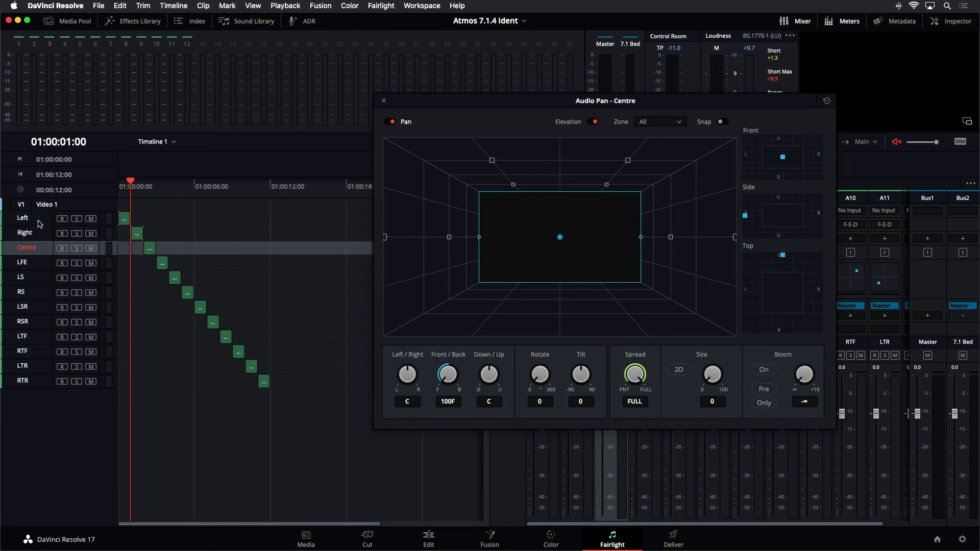
key("Down")
key("Down")
key("Down")
key("Down")
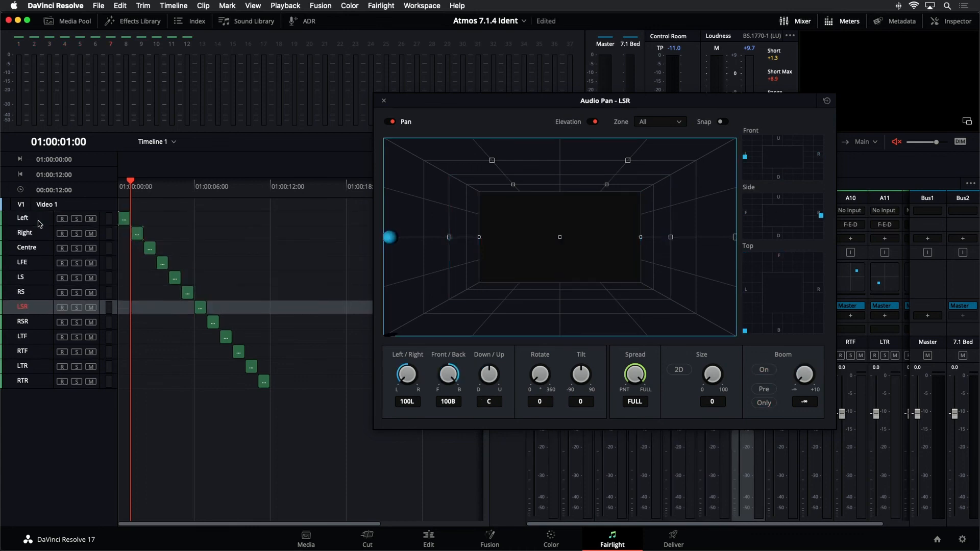
key("Down")
key("Down")
key("Down")
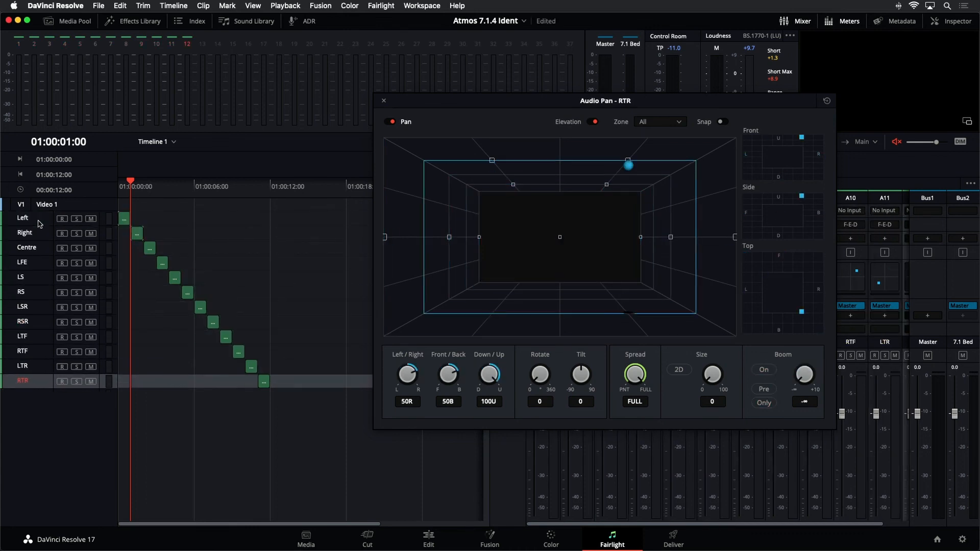
key("Up")
key("Up")
key("Up")
key("Up")
key("Up")
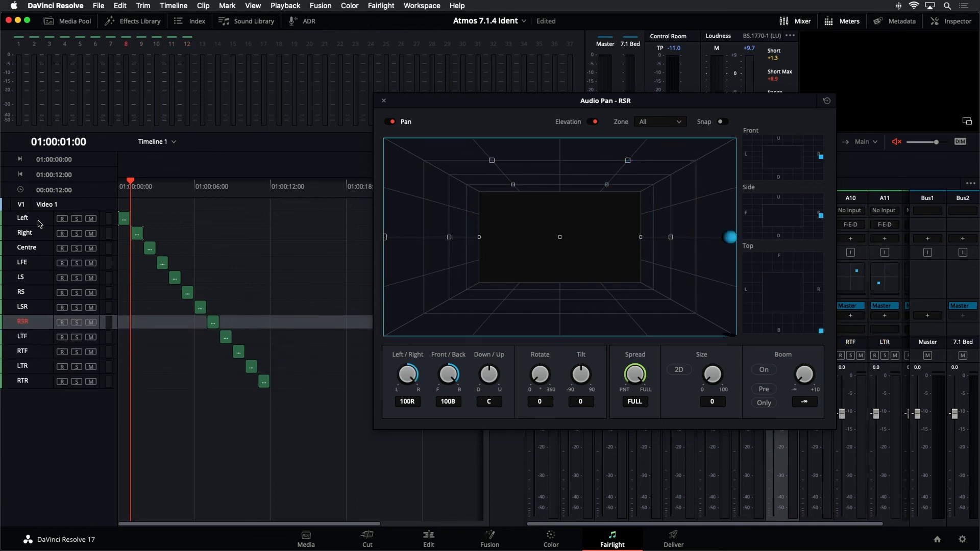
left_click(384, 101)
left_click(333, 238)
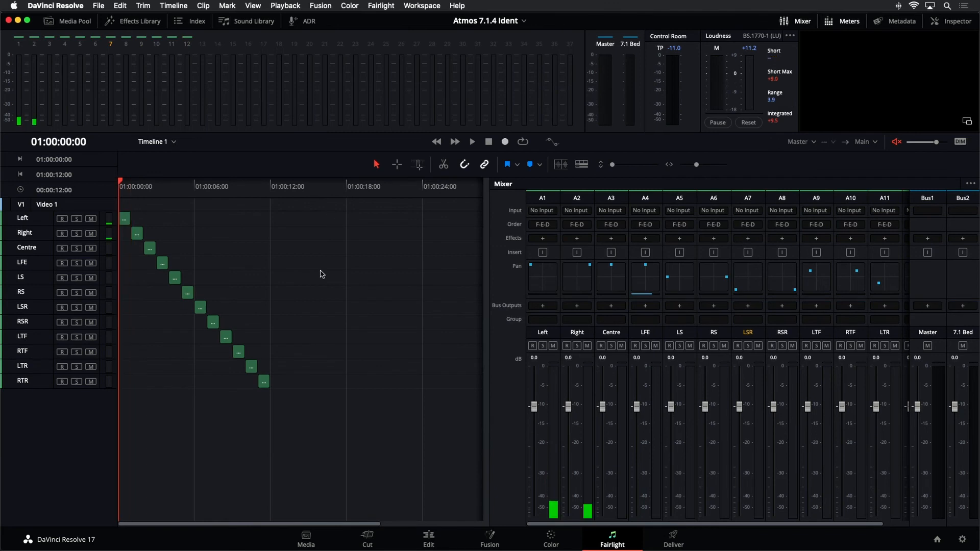
Open Bus Assign and route the eight tracks Left through RSR to the B2:7.1 Bed output.
left_click(382, 5)
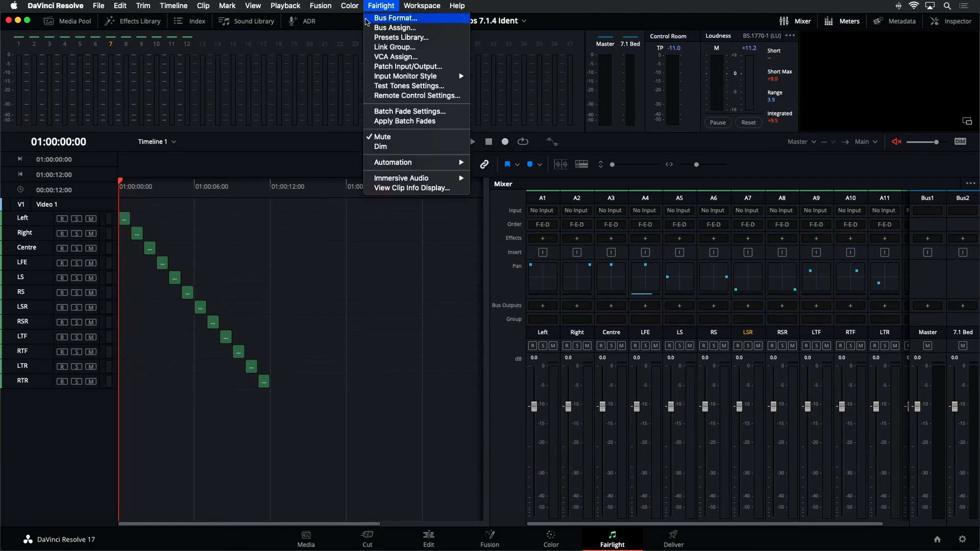
left_click(372, 28)
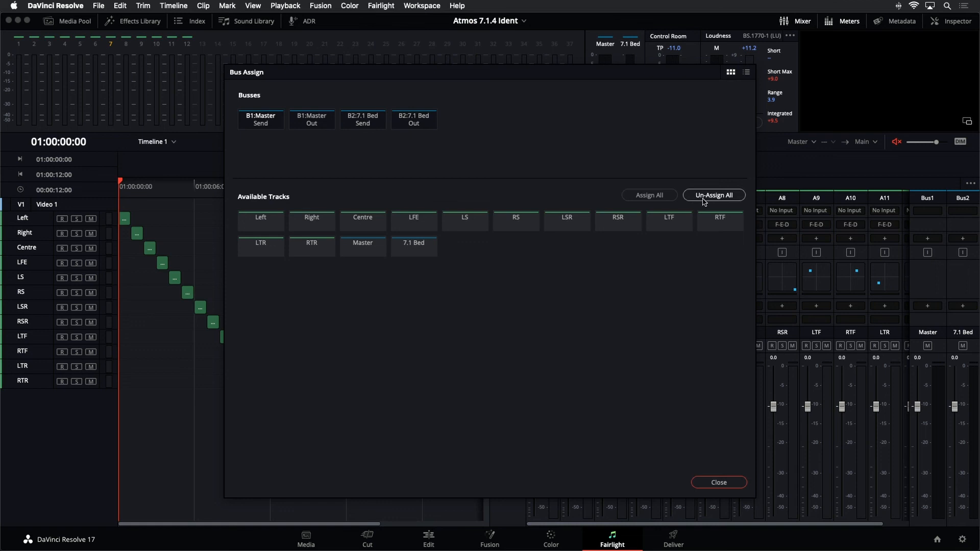
key("space")
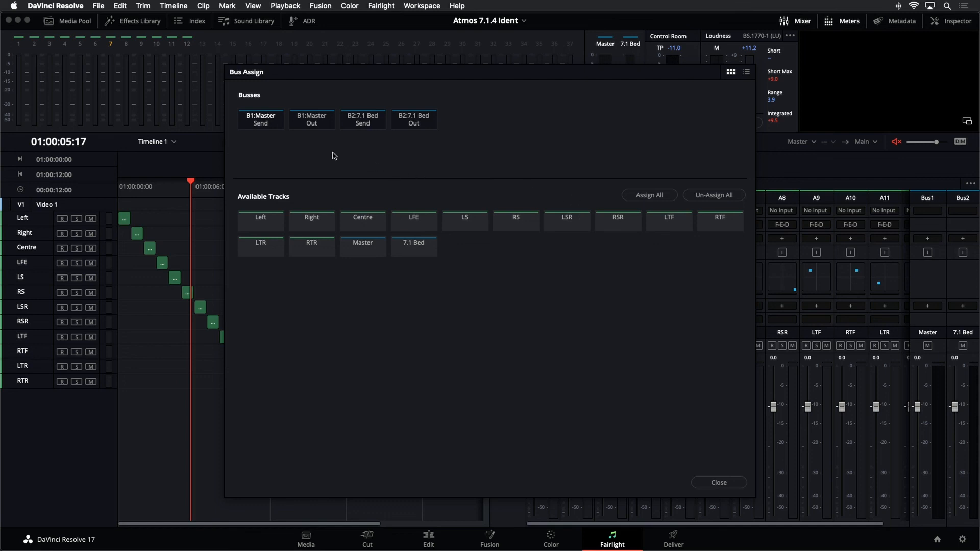
left_click(416, 127)
left_click_drag(261, 226, 610, 222)
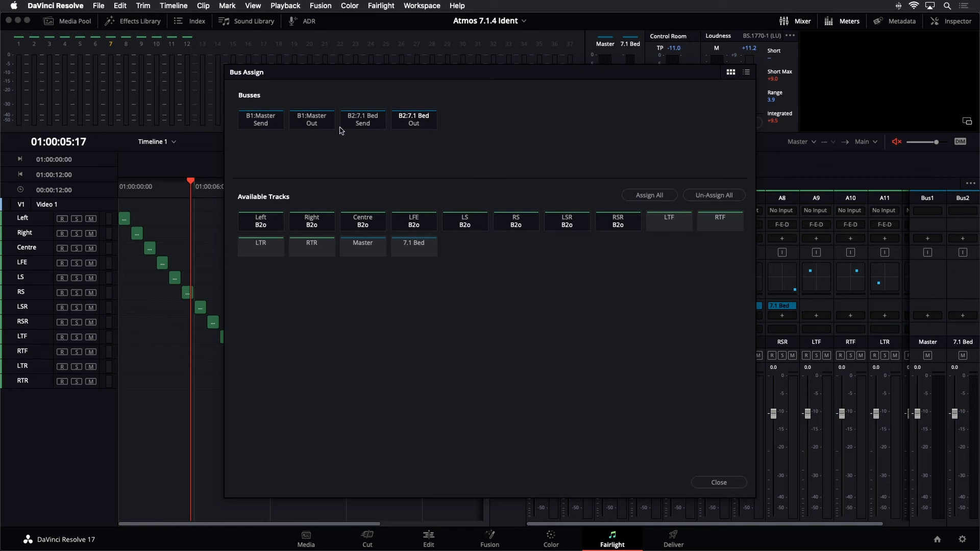
Assign the LTF, RTF, LTR and RTR tracks and the 7.1 Bed bus to the B1:Master output, and close Bus Assign.
left_click(322, 122)
left_click(680, 221)
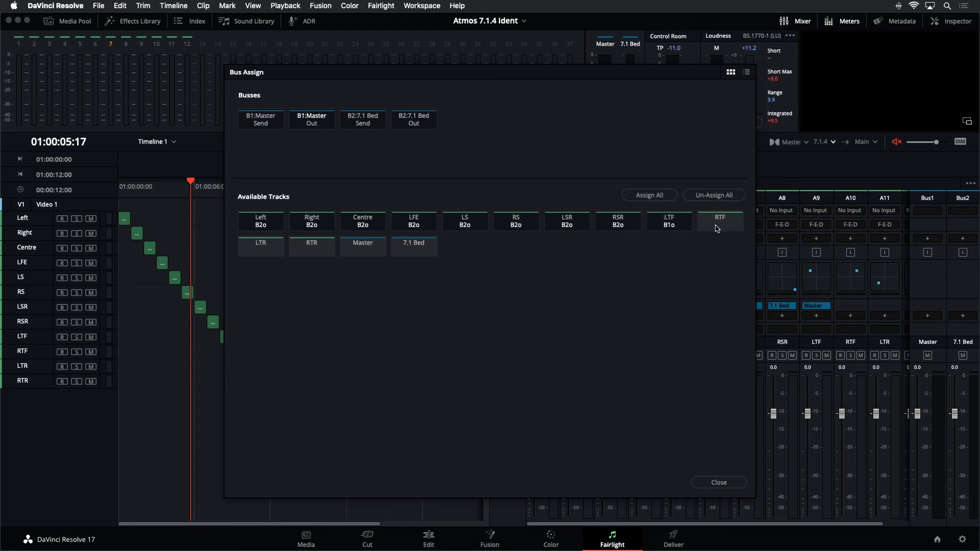
left_click(261, 247)
left_click(305, 253)
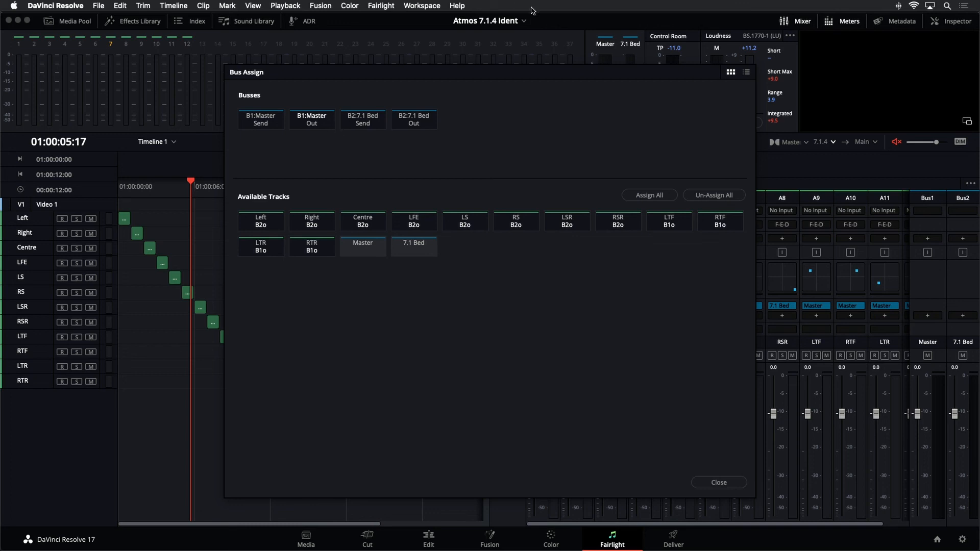
left_click(415, 250)
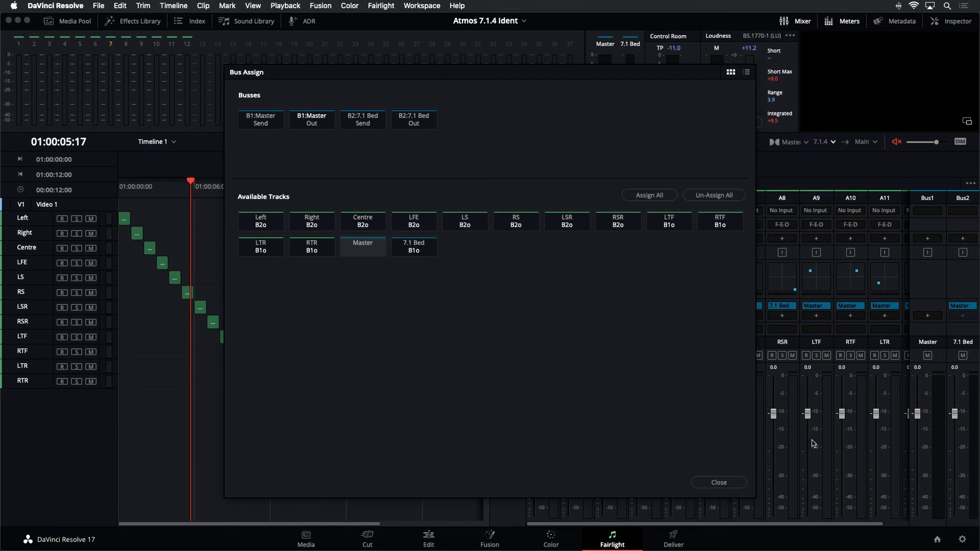
left_click(733, 485)
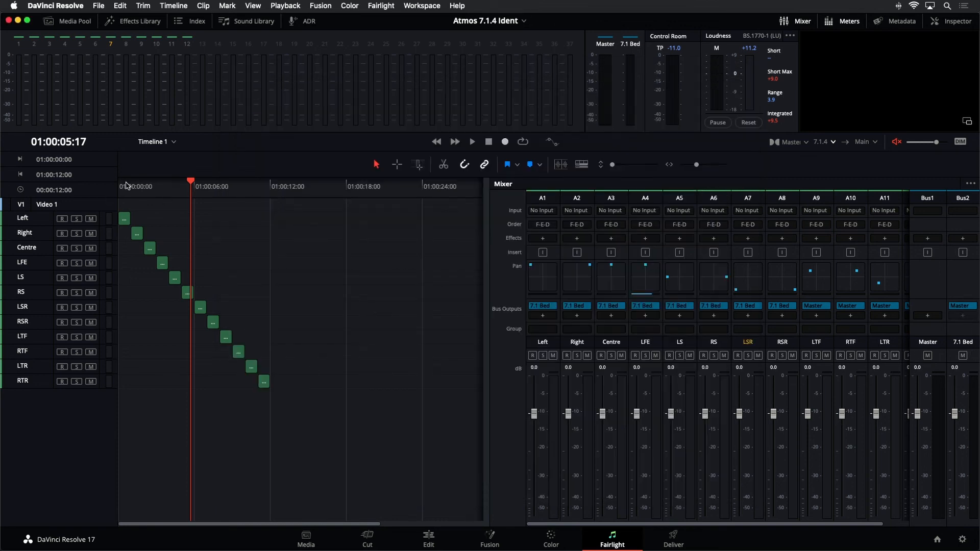
Play the timeline from its start to check the bus routing on the meters, then fit all clips in view.
key("Home")
key("space")
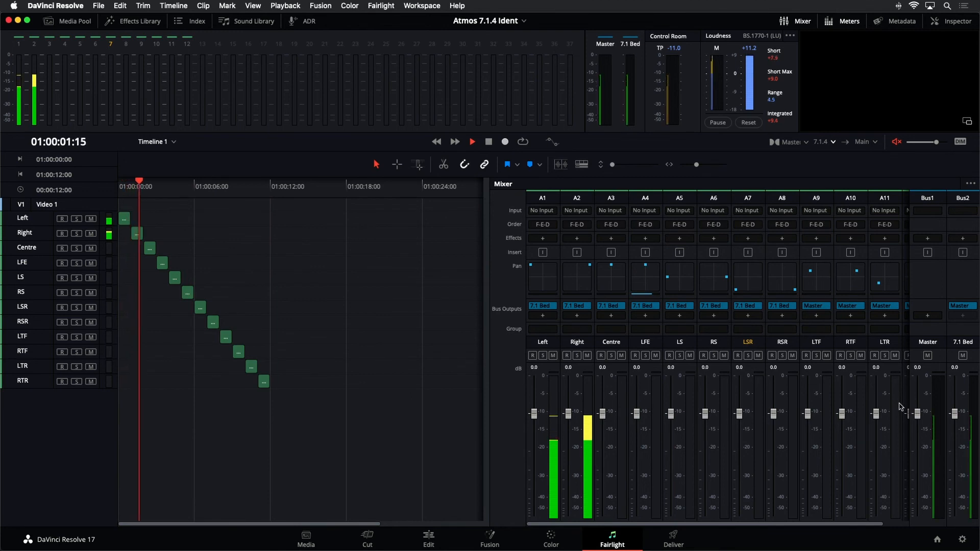
key("space")
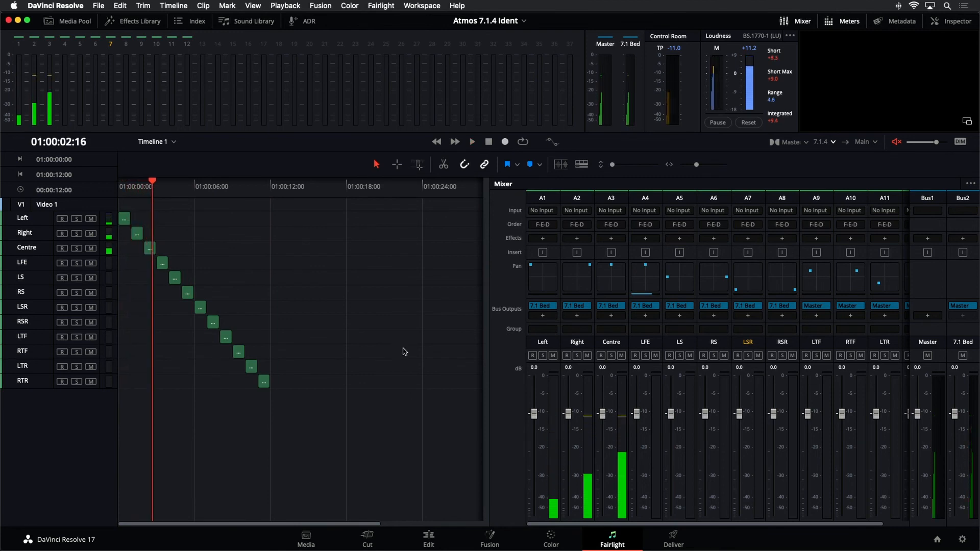
key("shift+z")
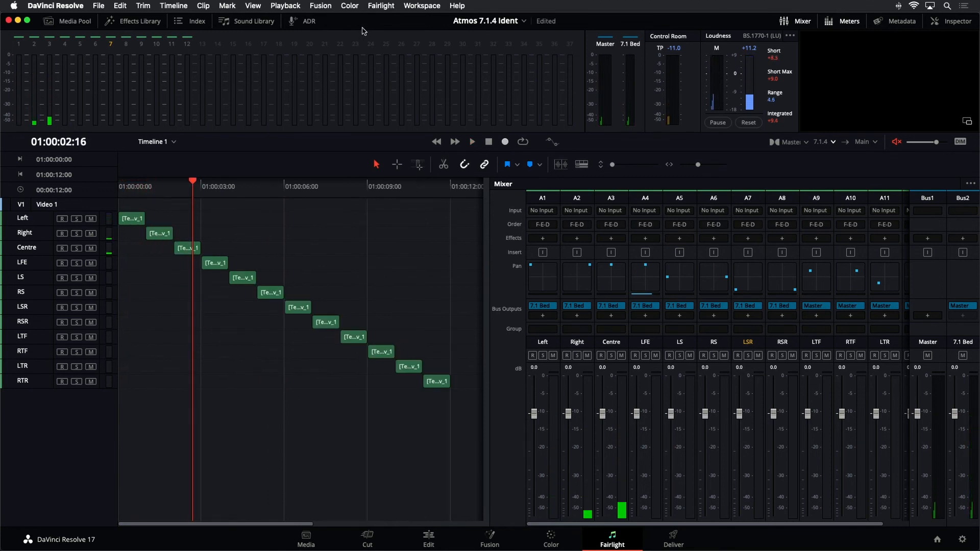
left_click(380, 7)
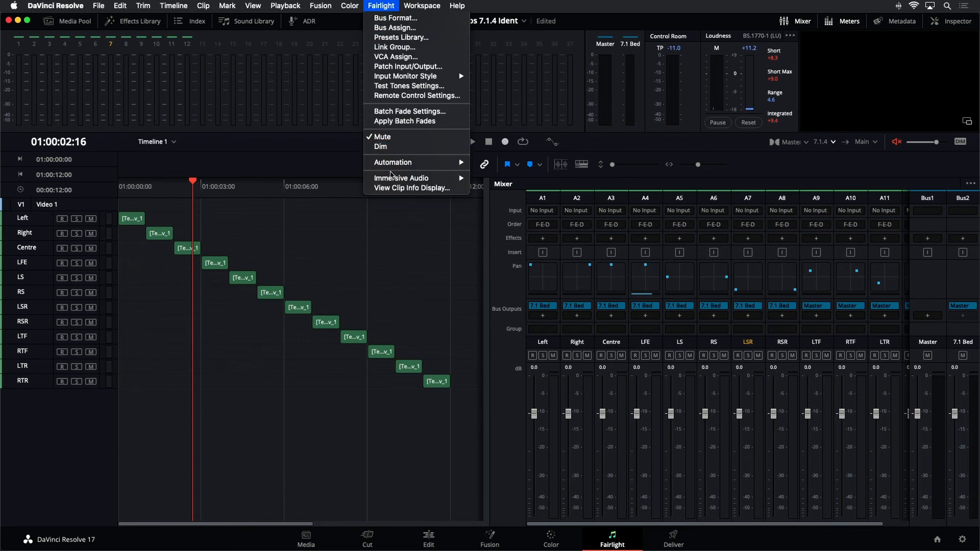
mouse_move(418, 178)
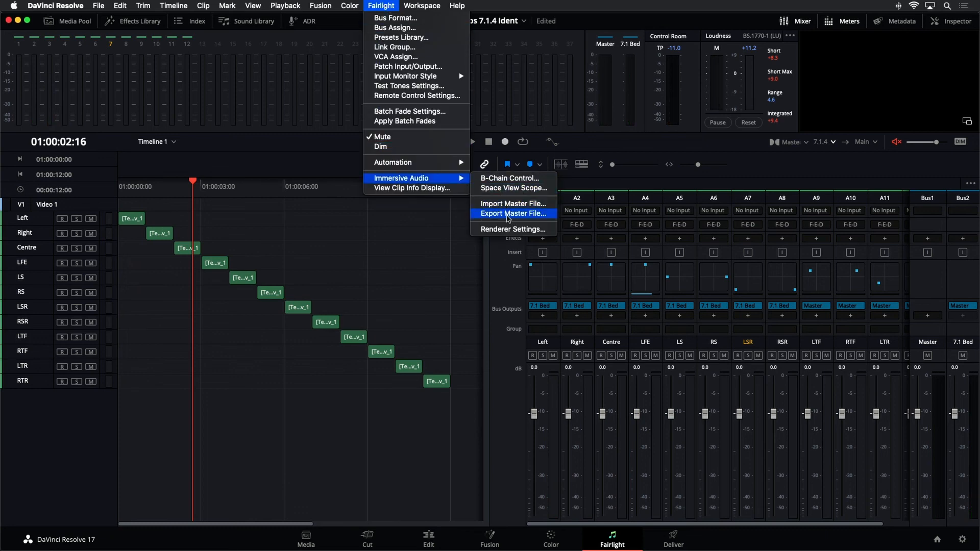
left_click(509, 218)
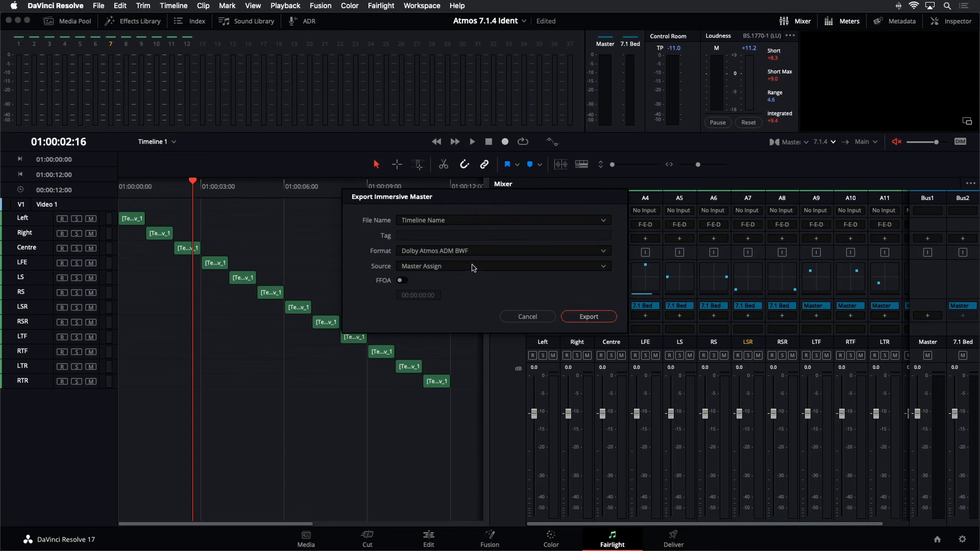
left_click(602, 318)
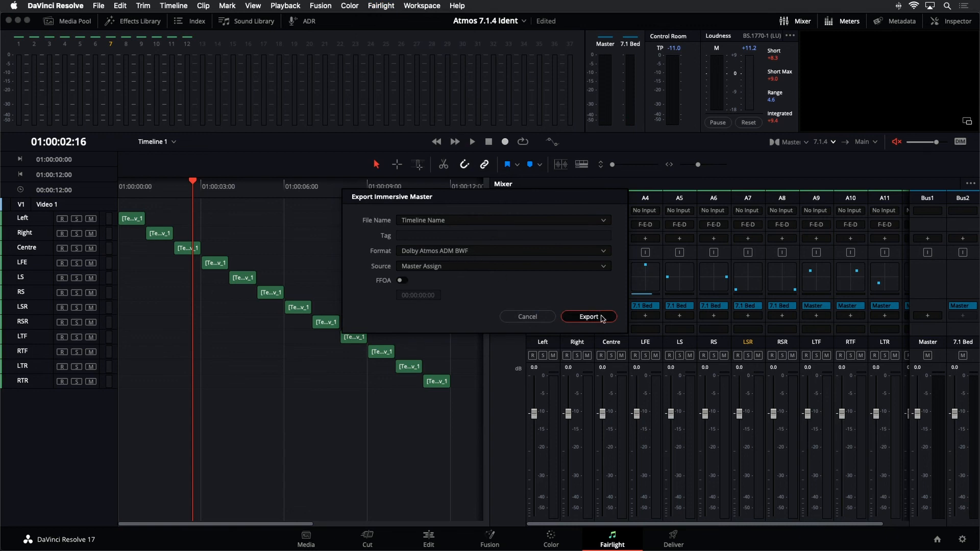
left_click(528, 317)
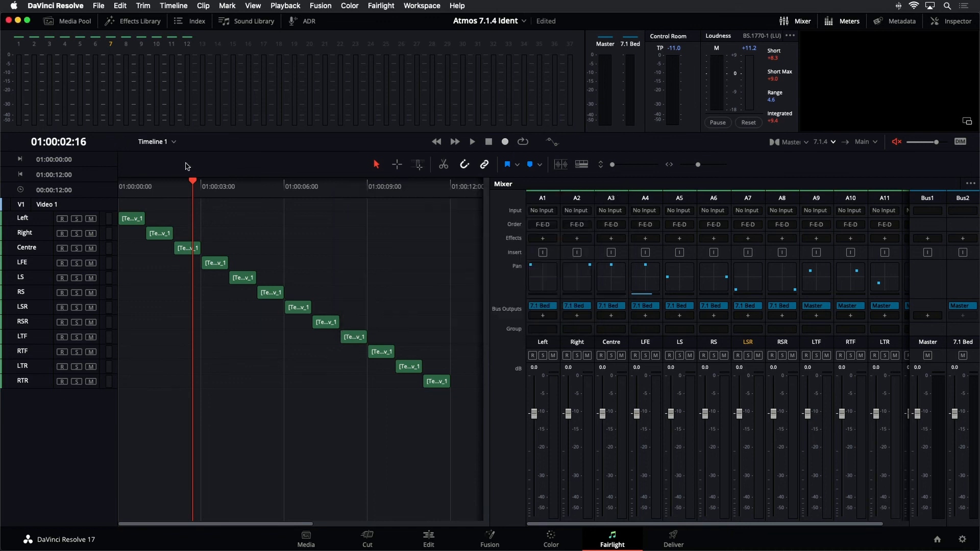
Show the Media Pool and rename Timeline 1 as "Master Ident Test".
left_click(68, 21)
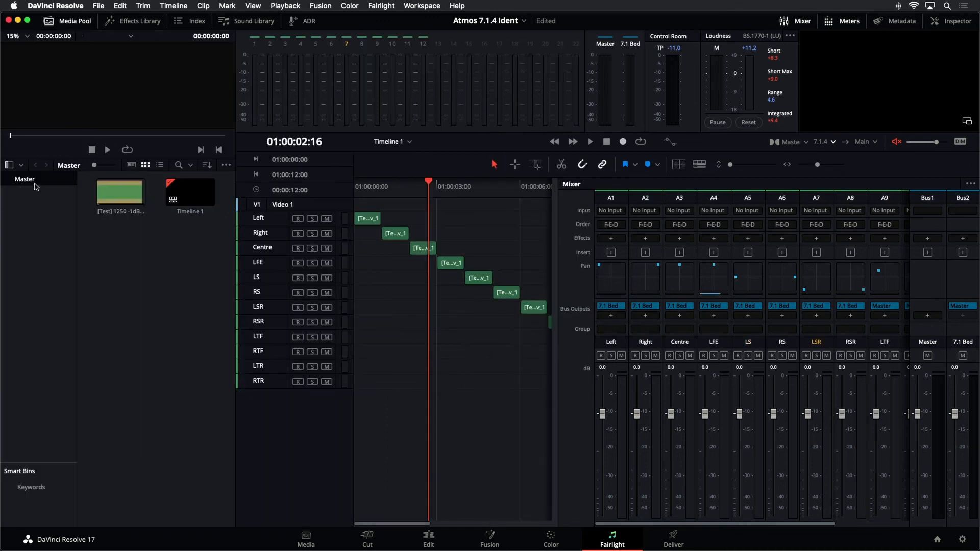
left_click(194, 216)
left_click(194, 213)
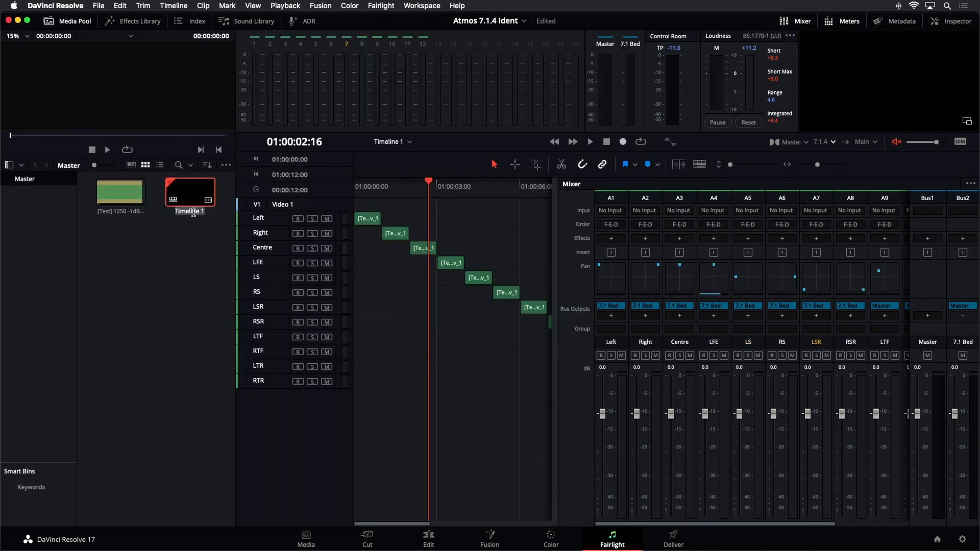
type("Master Ident Test")
left_click(208, 287)
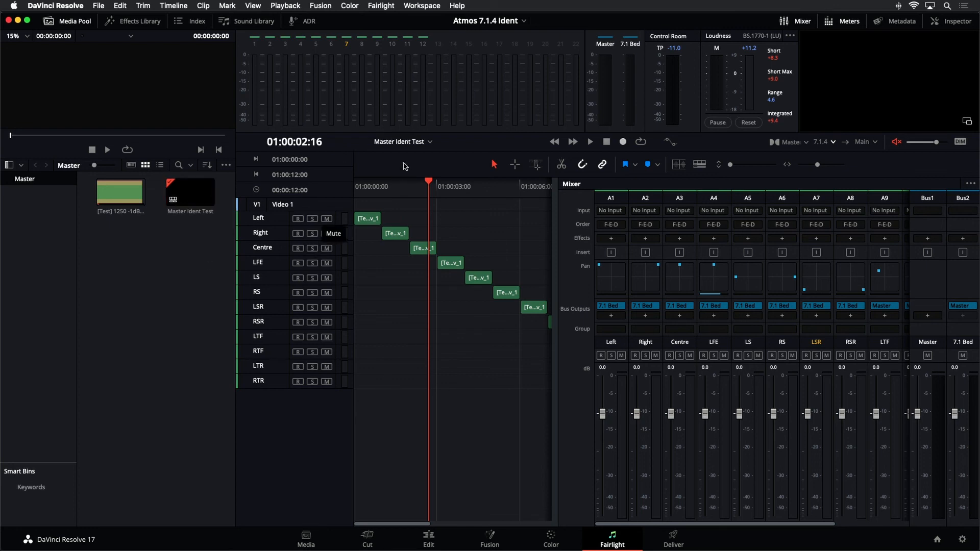
Try to export a Dolby Atmos ADM BWF master named Master Ident Test, with the timeline name as file name and Master Assign as source.
left_click(387, 7)
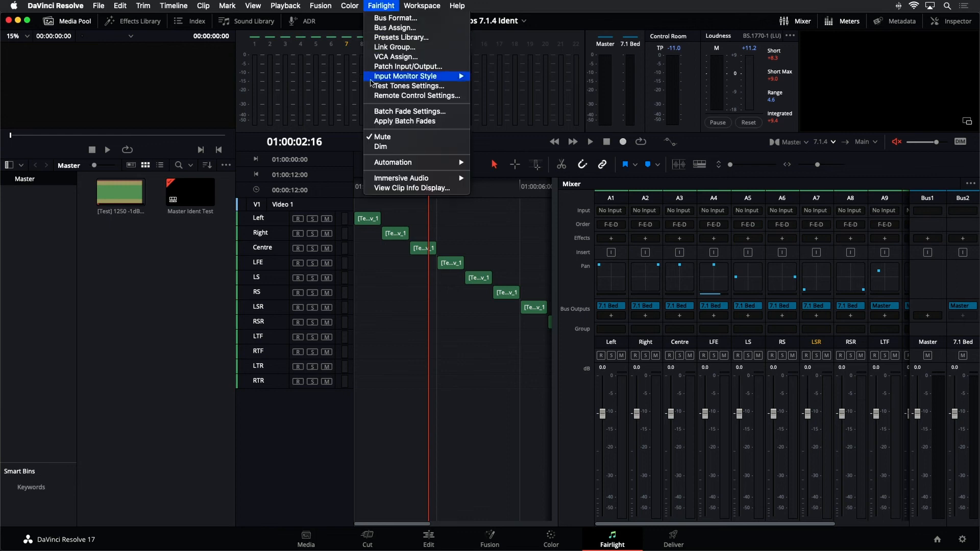
mouse_move(394, 178)
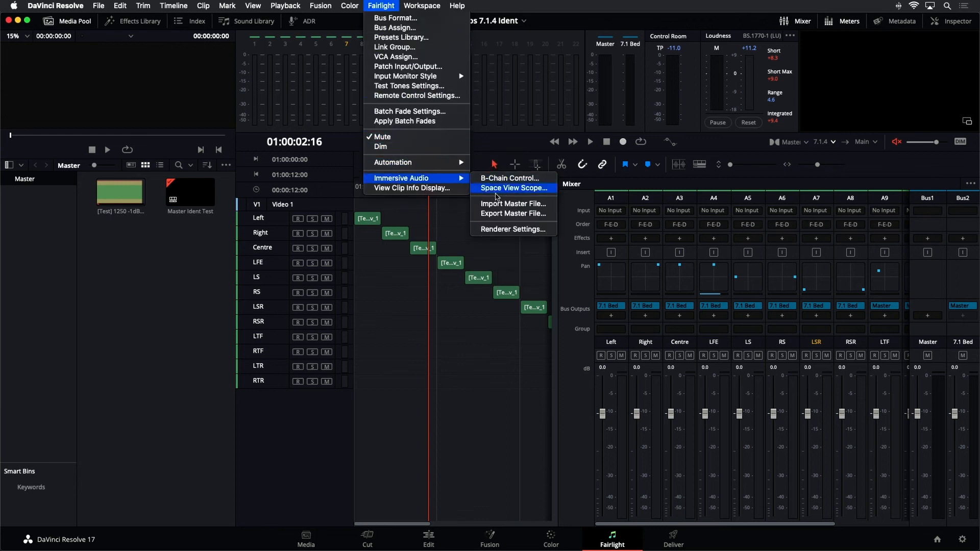
left_click(513, 213)
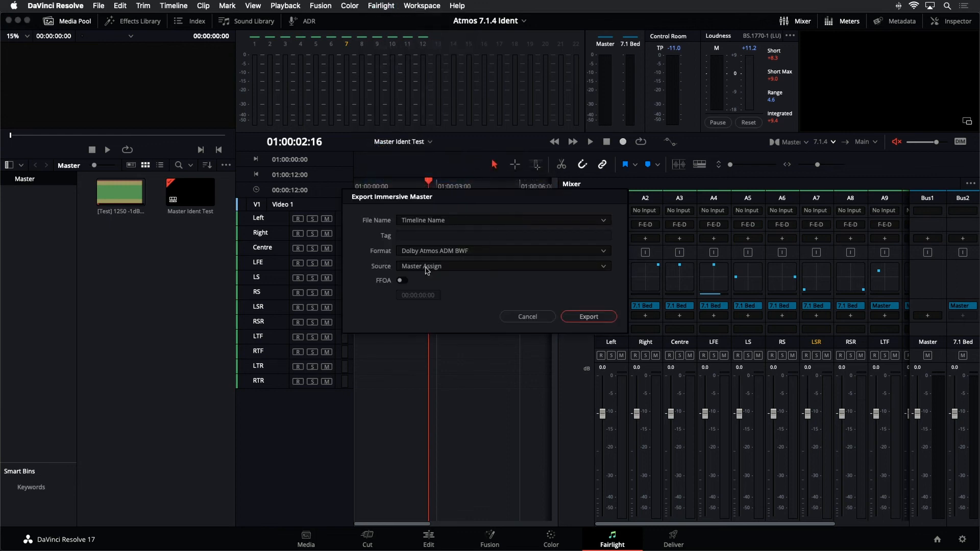
left_click(587, 317)
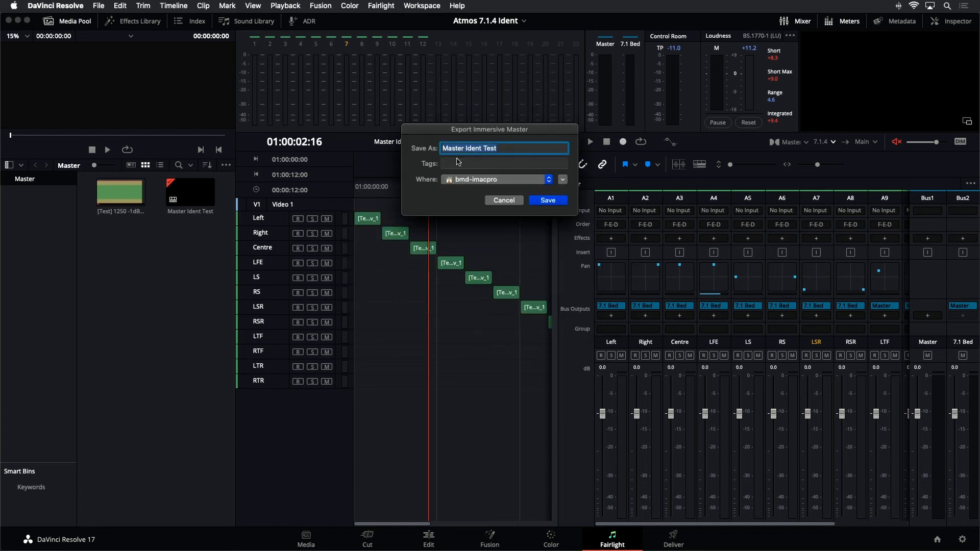
left_click(491, 185)
left_click(482, 239)
left_click(552, 204)
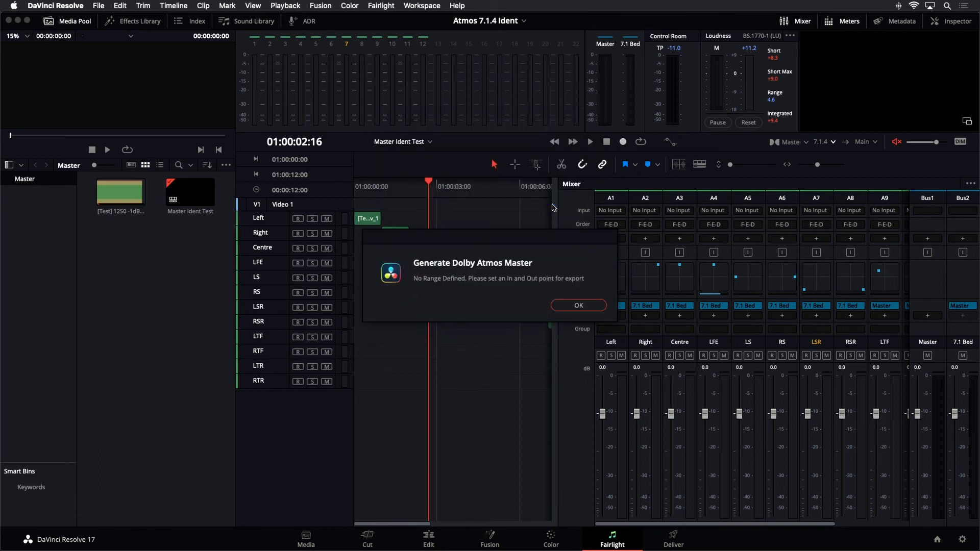
left_click(589, 305)
Mark the export range on the timeline from 01:00:00:00 to the end of the RTR clip.
key("shift+z")
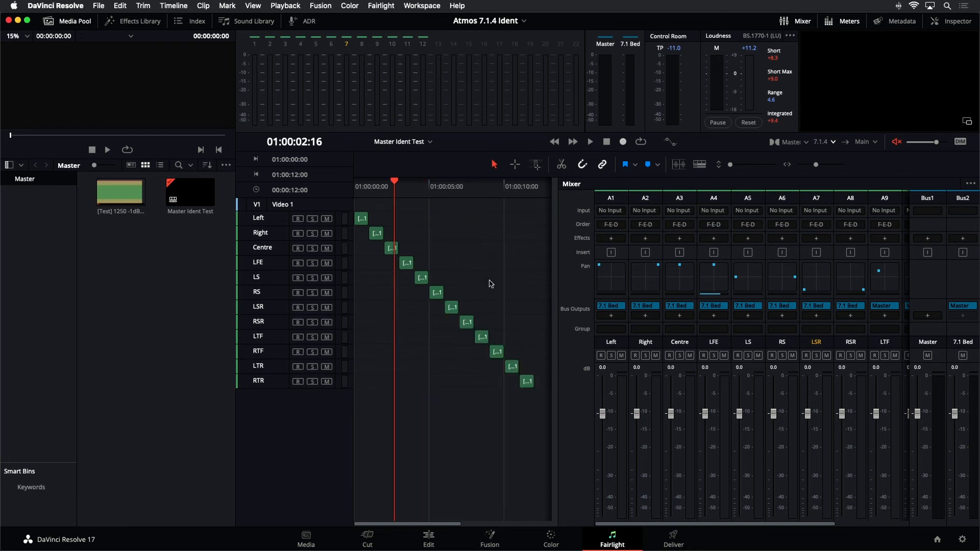
left_click_drag(381, 187, 350, 187)
key("i")
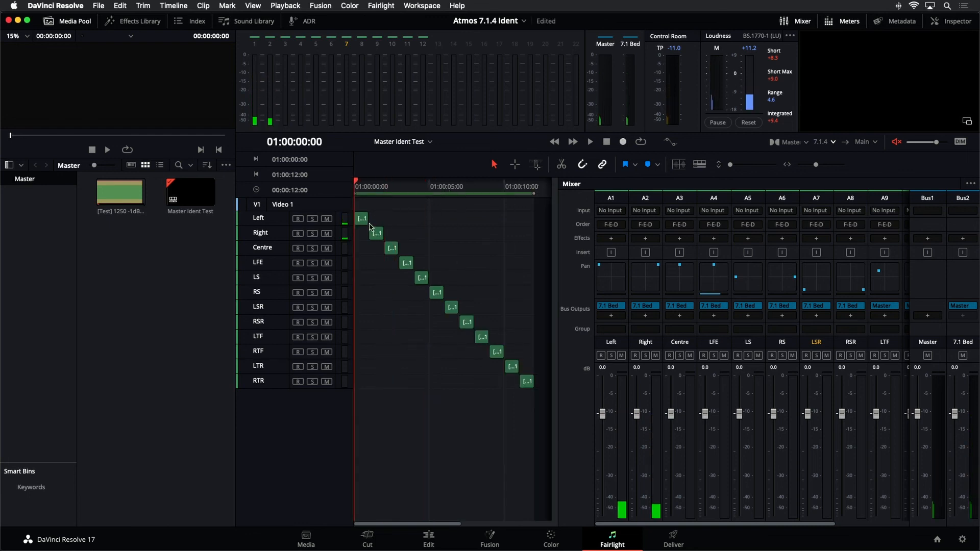
Export the marked range as a Dolby Atmos ADM BWF master named Master Ident Test to the Desktop, with Master Assign as source.
left_click(380, 5)
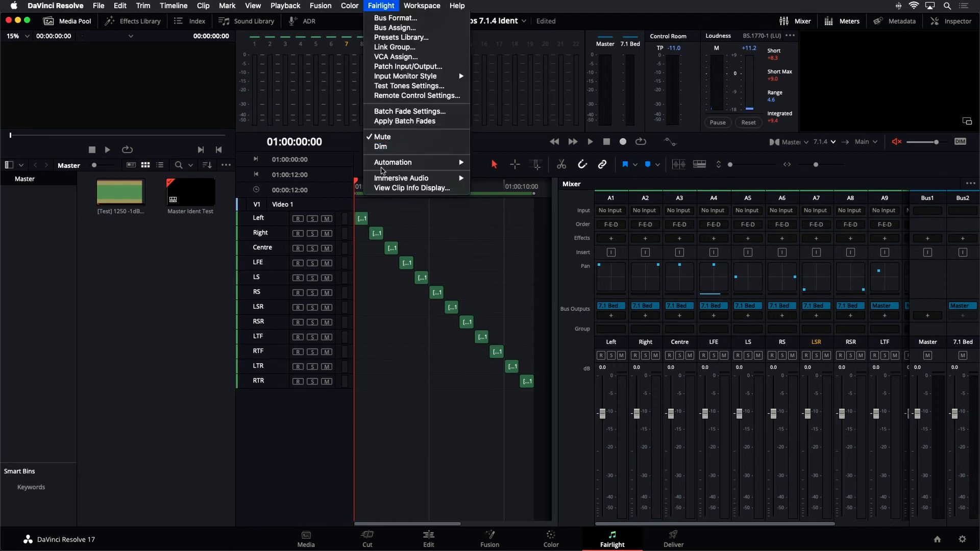
mouse_move(389, 178)
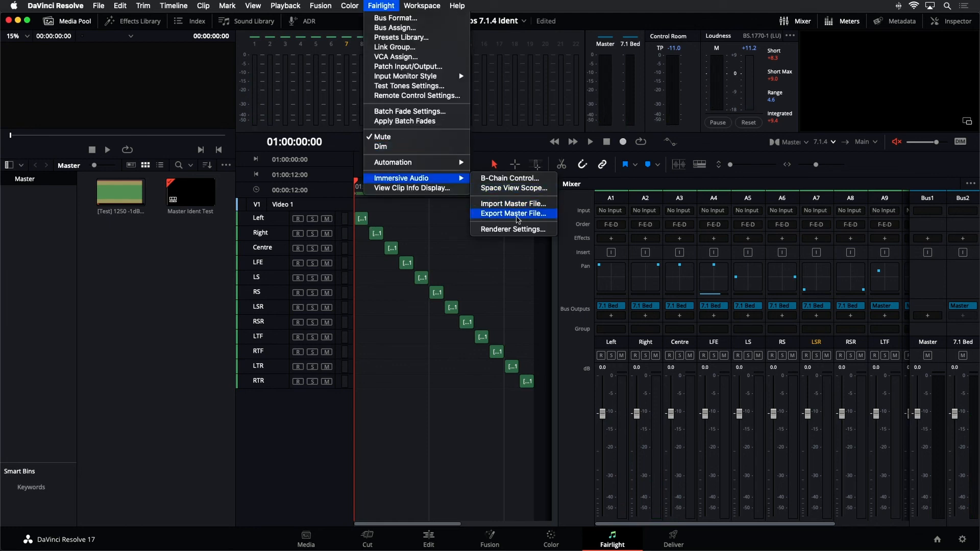
left_click(518, 214)
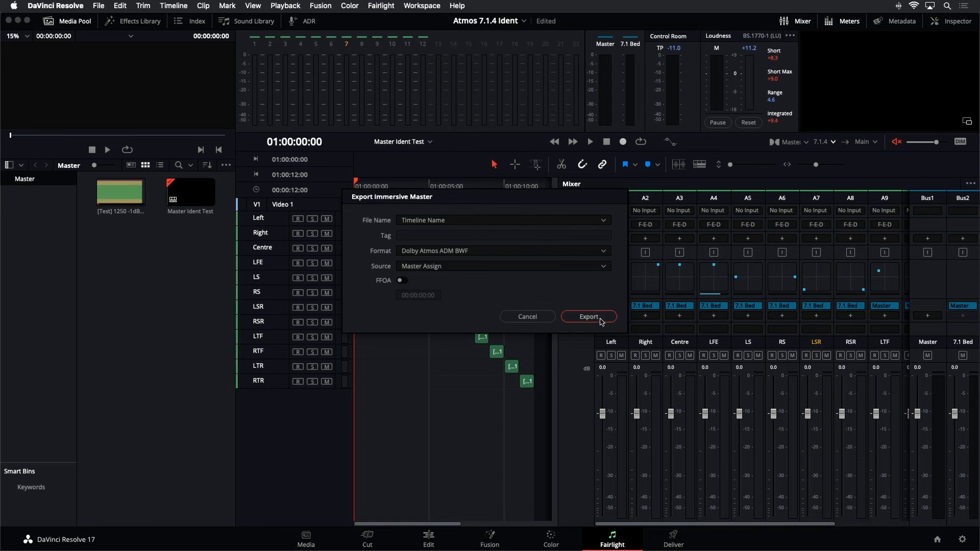
left_click(600, 321)
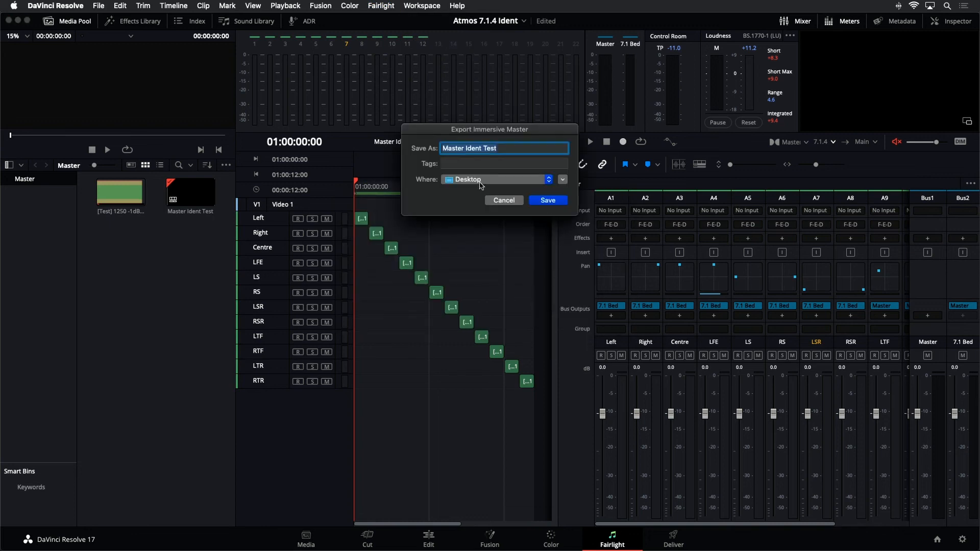
left_click(542, 200)
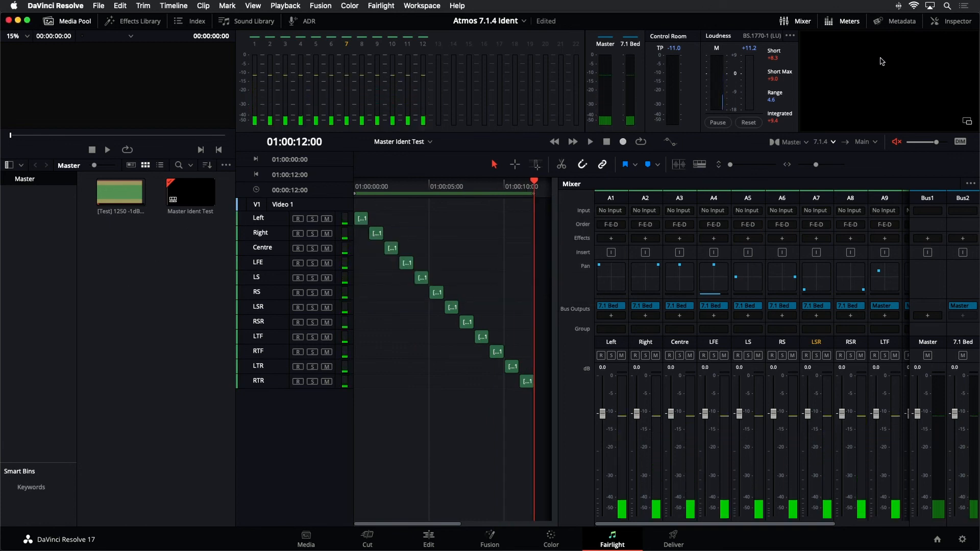
Import Master Ident Test.wav from the Desktop into the Media Pool.
right_click(138, 244)
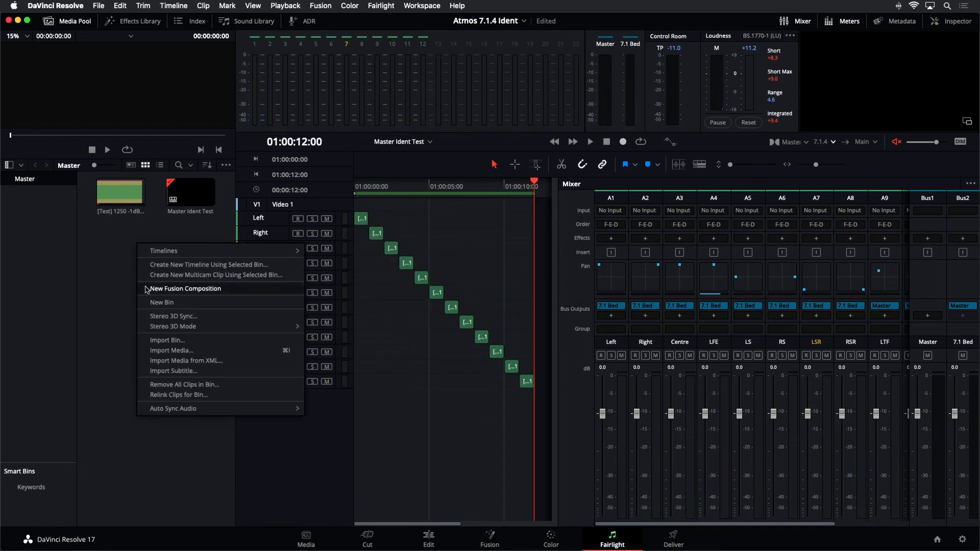
left_click(164, 351)
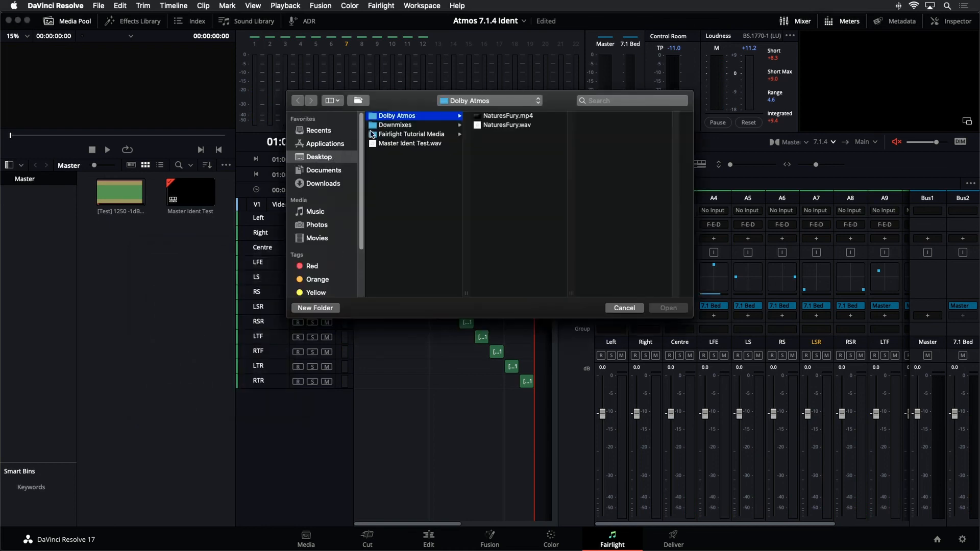
left_click(404, 143)
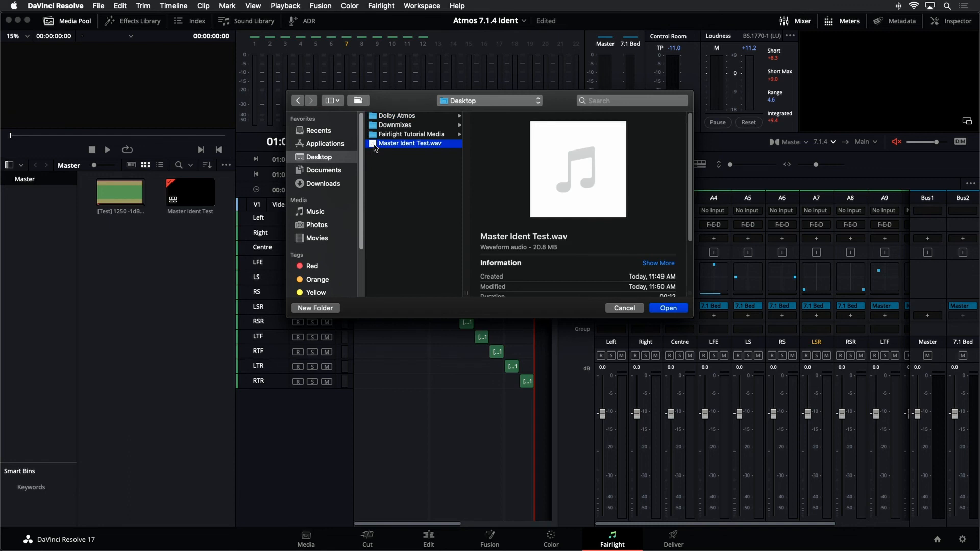
left_click(678, 308)
Scrub through the start of the imported Master Ident Test.wav in the preview player to inspect its channels.
left_click(161, 273)
left_click(31, 135)
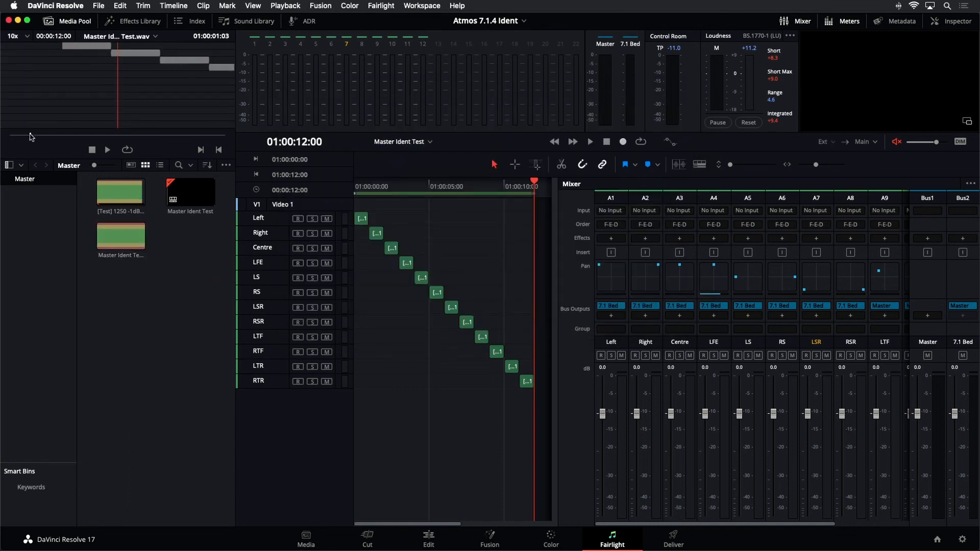
left_click_drag(30, 136, 55, 136)
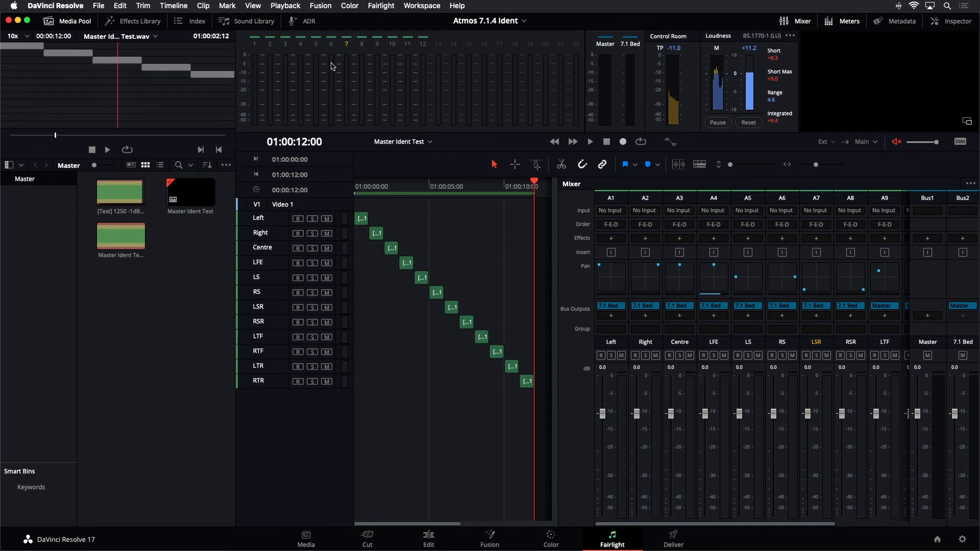
Import Master Ident Test.wav from the Desktop as an immersive audio master file.
left_click(388, 5)
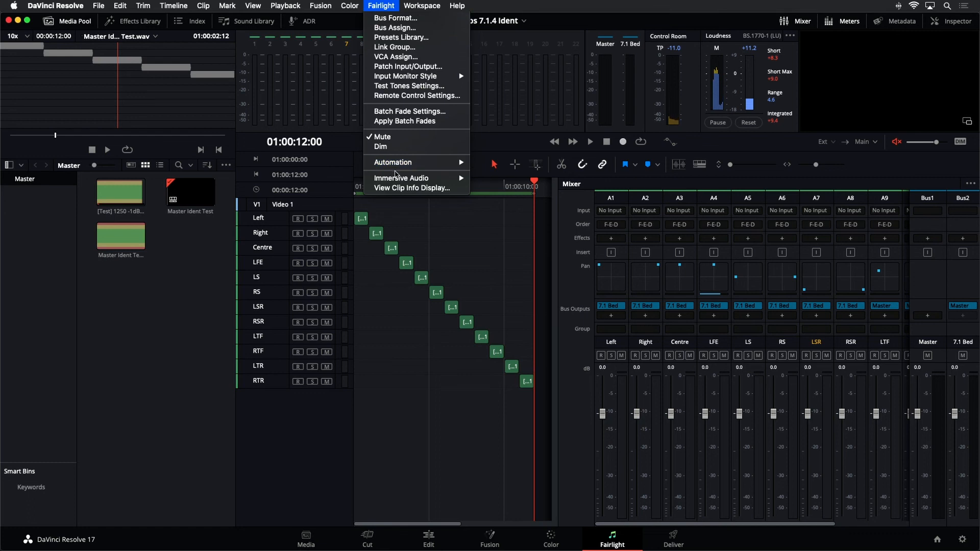
mouse_move(402, 178)
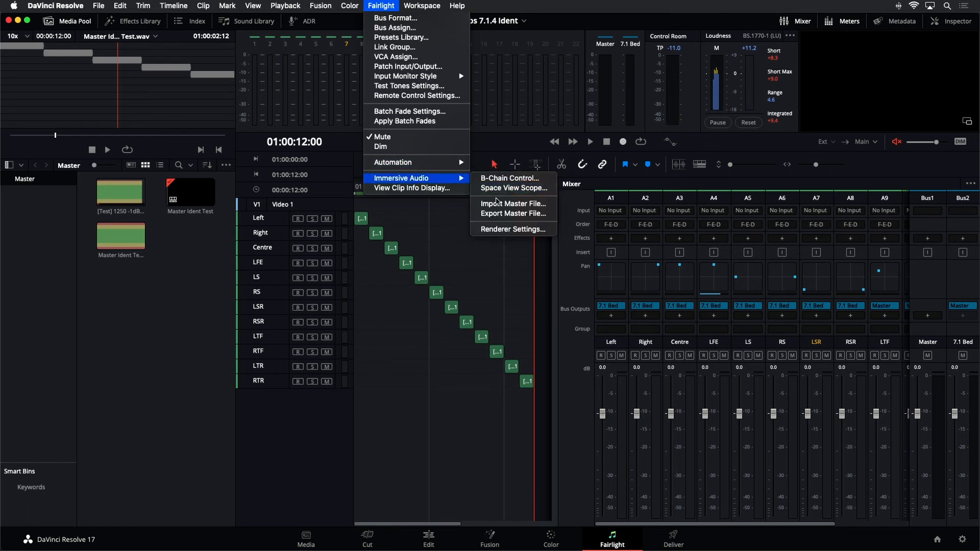
left_click(498, 203)
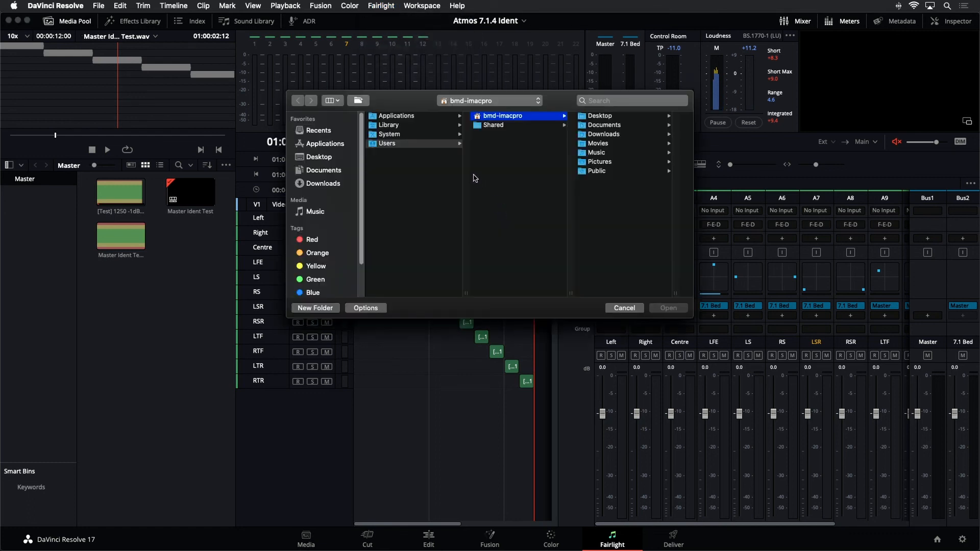
left_click(317, 158)
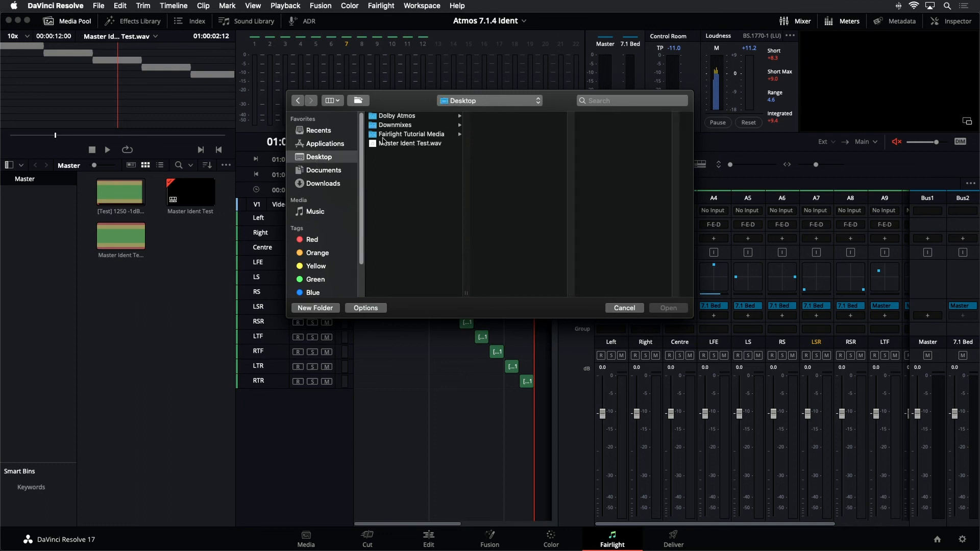
left_click(375, 145)
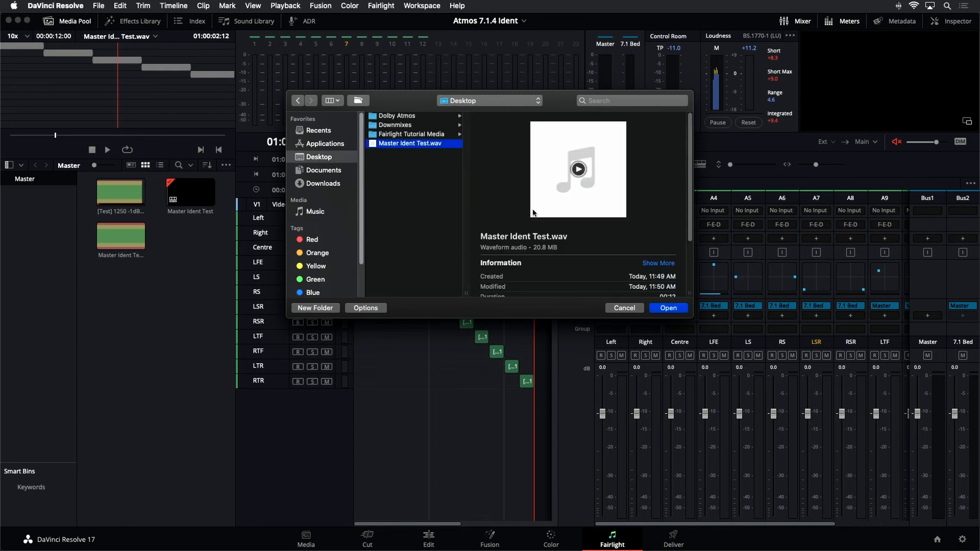
left_click(669, 308)
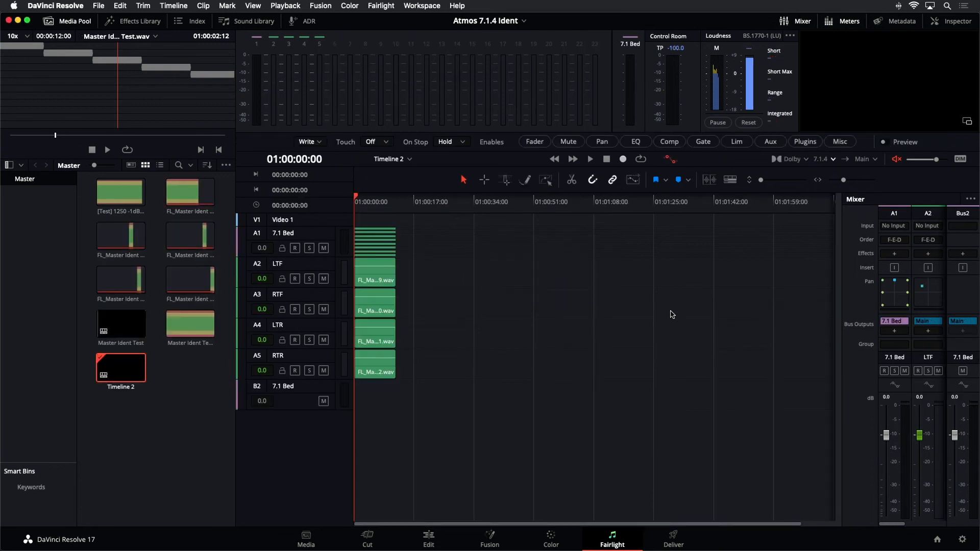
Fit the imported clips in the timeline and enlarge the 7.1 Bed track to examine each channel down to the RTR track.
key("shift+z")
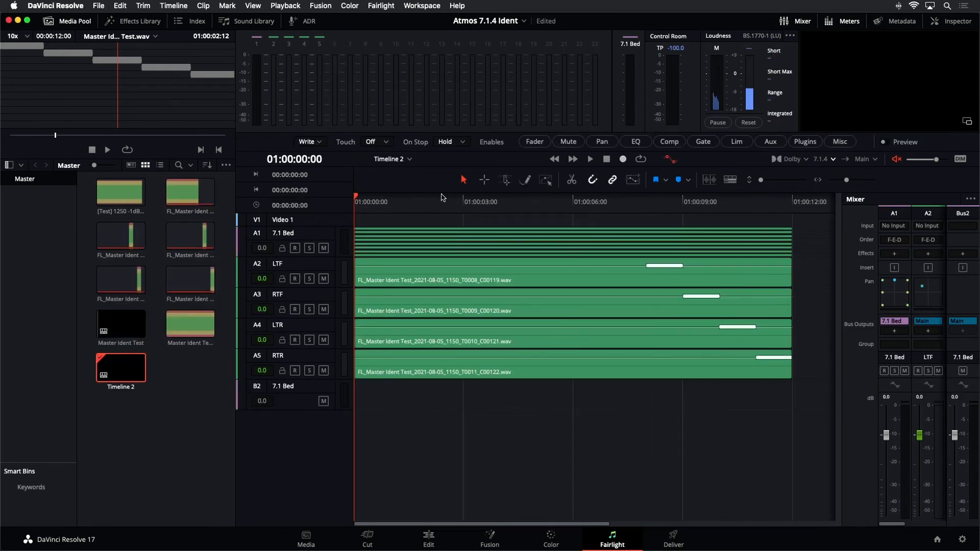
left_click_drag(318, 258, 319, 467)
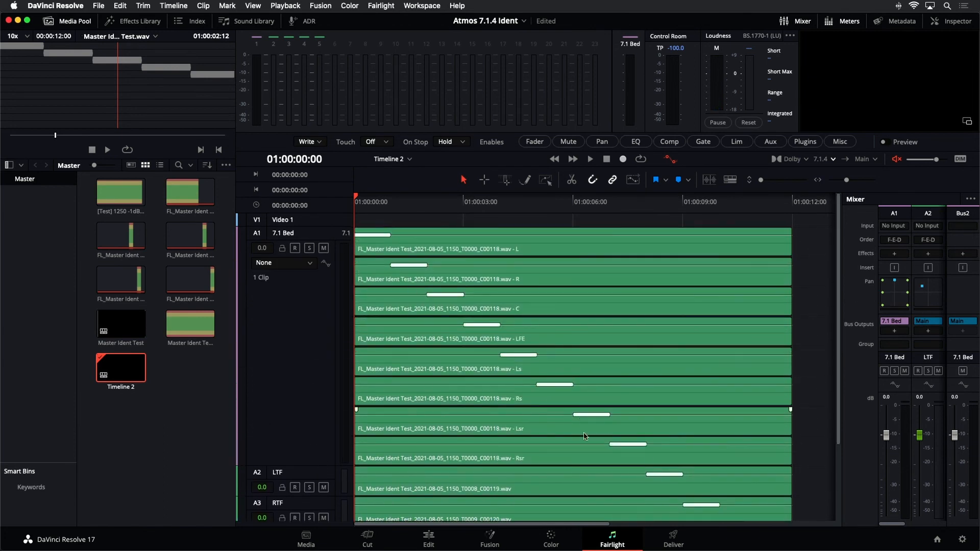
scroll(580, 434, "down", 4)
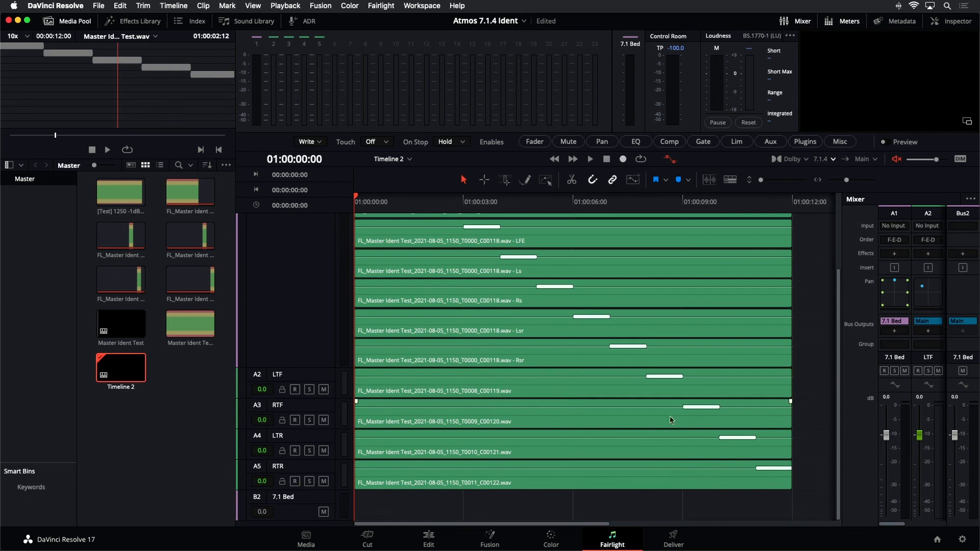